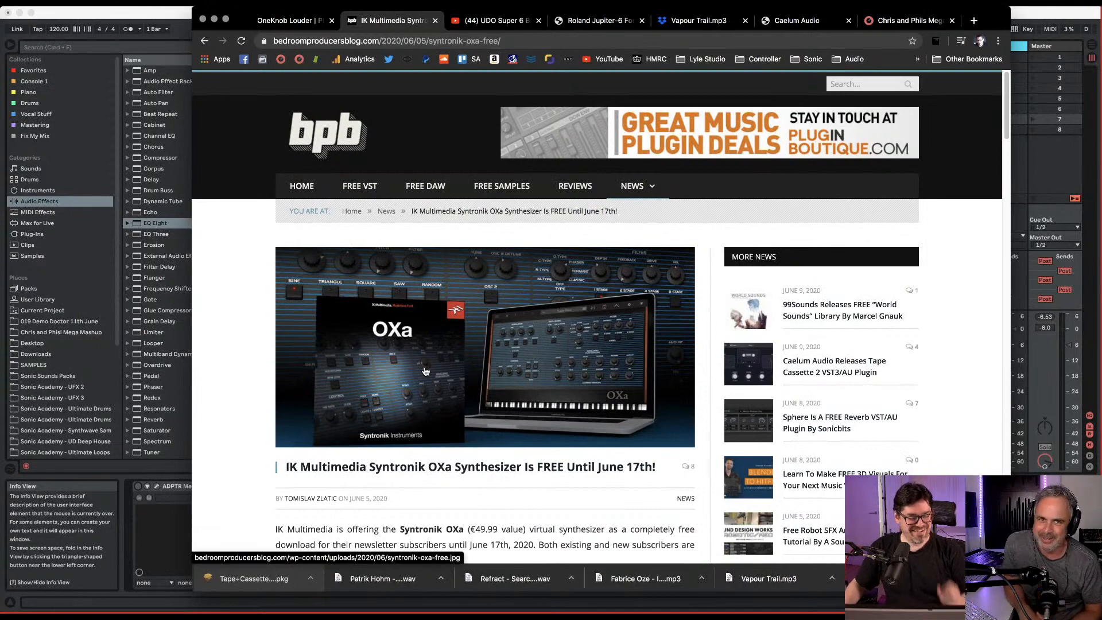
Read through the article on the free IK Multimedia Syntronik OXa synthesizer and return to its beginning.
scroll(425, 371, "down", 3)
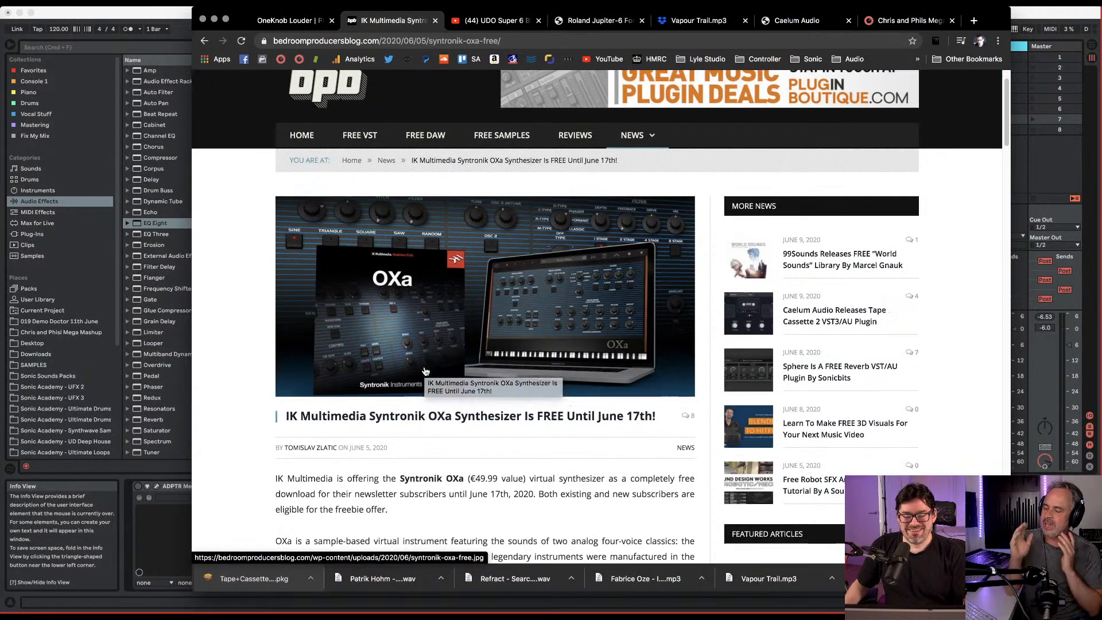
scroll(425, 371, "down", 5)
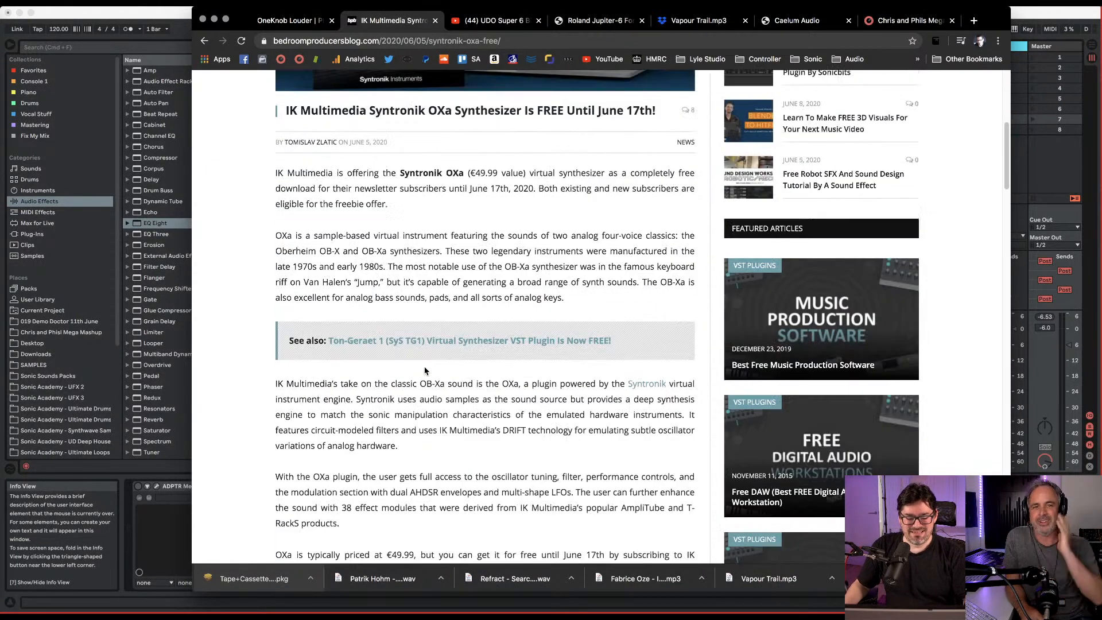
scroll(426, 371, "down", 3)
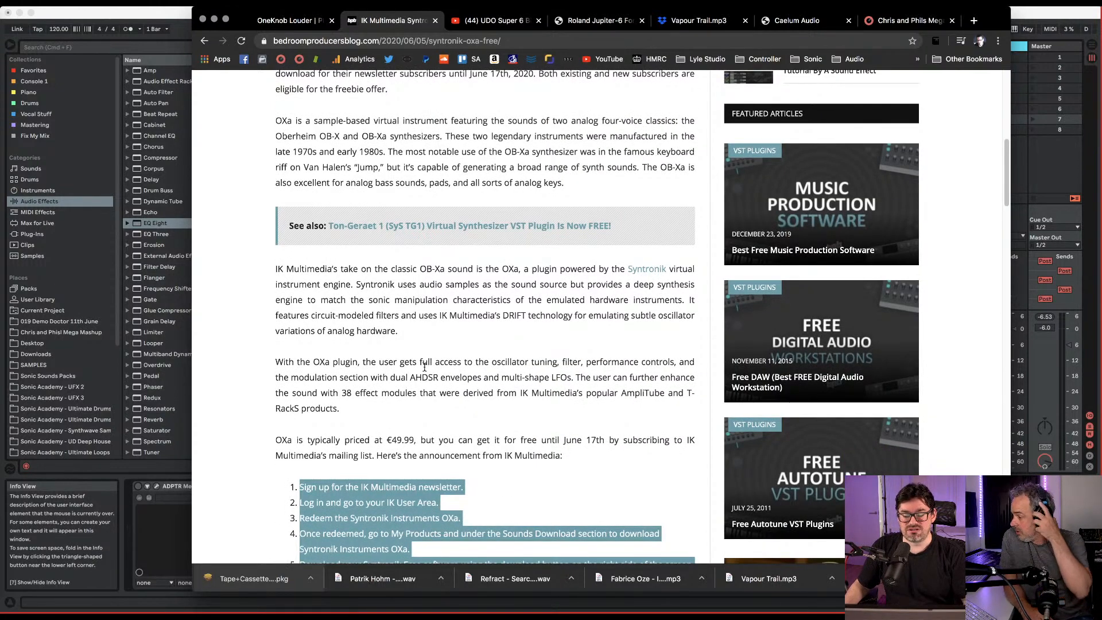
scroll(425, 367, "up", 10)
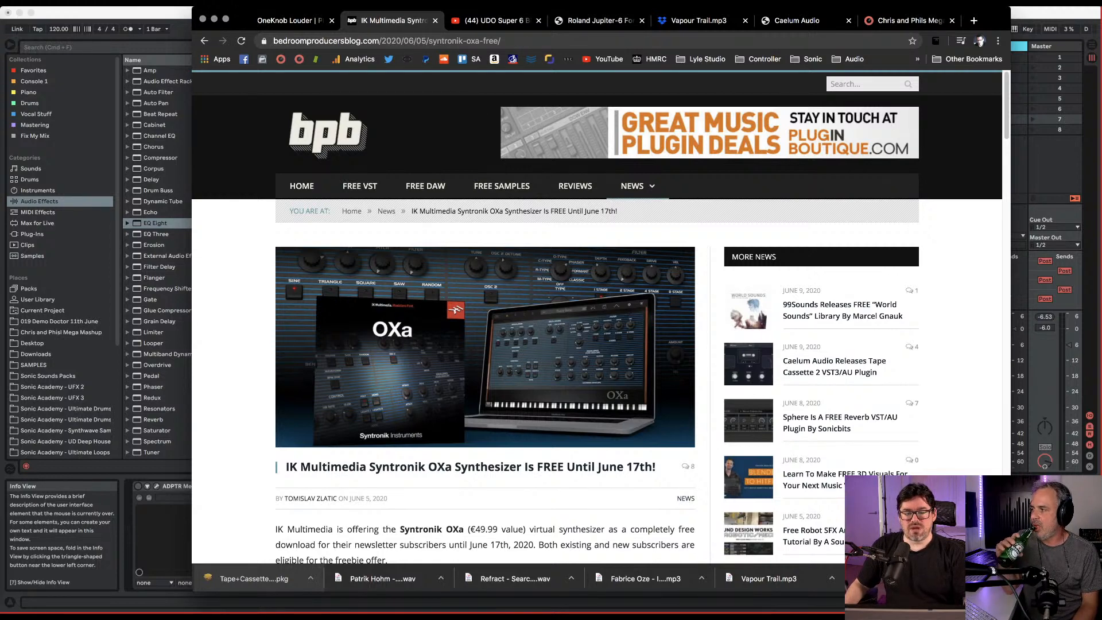
Compare the UDO Super 6 in the YouTube video with the Roland Jupiter-6 on the Tone Tweakers product page.
left_click(497, 21)
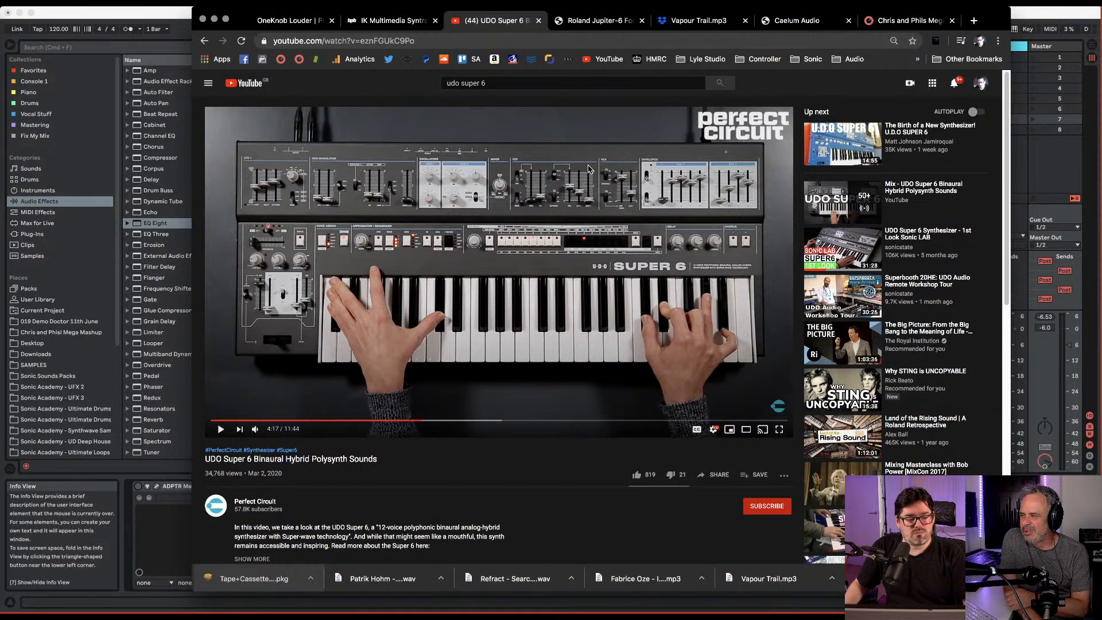
left_click(609, 22)
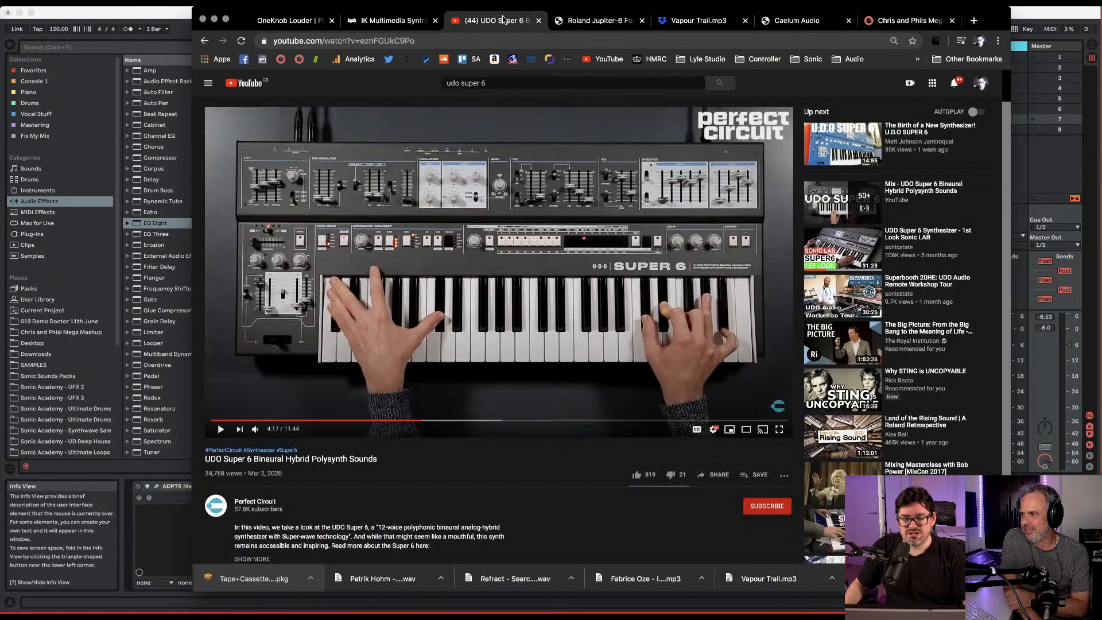
left_click(464, 23)
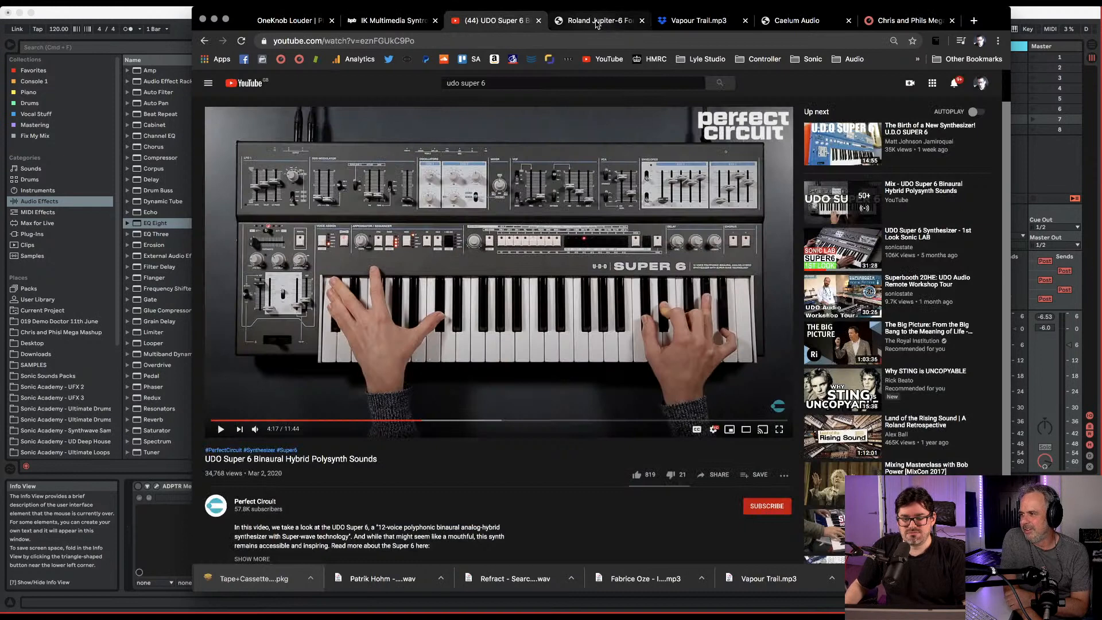
left_click(597, 23)
left_click(505, 24)
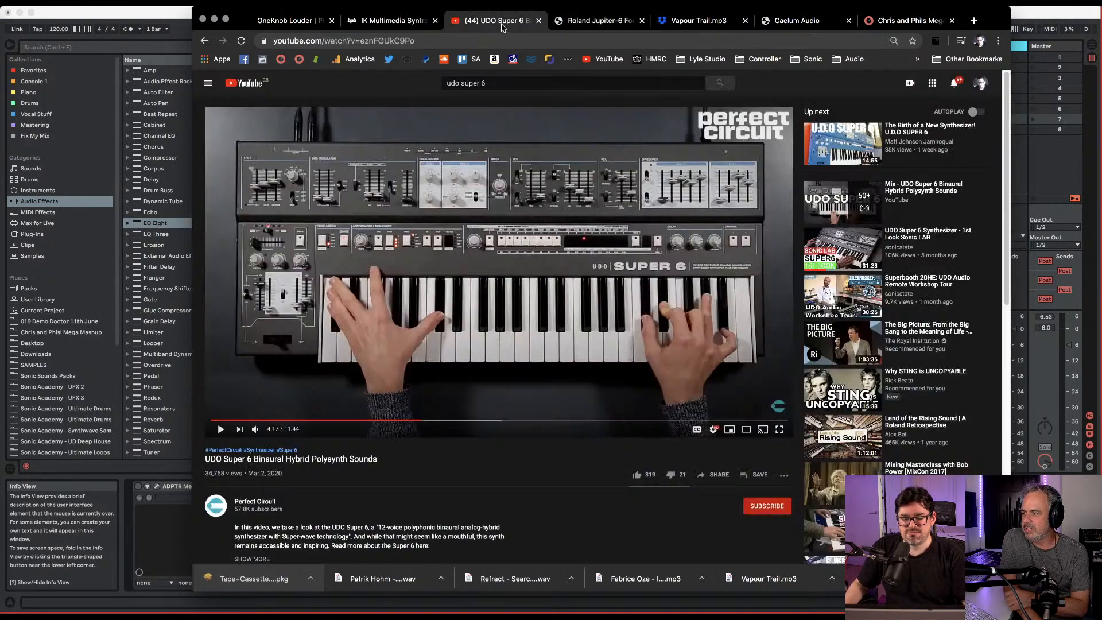
left_click(613, 22)
left_click(484, 23)
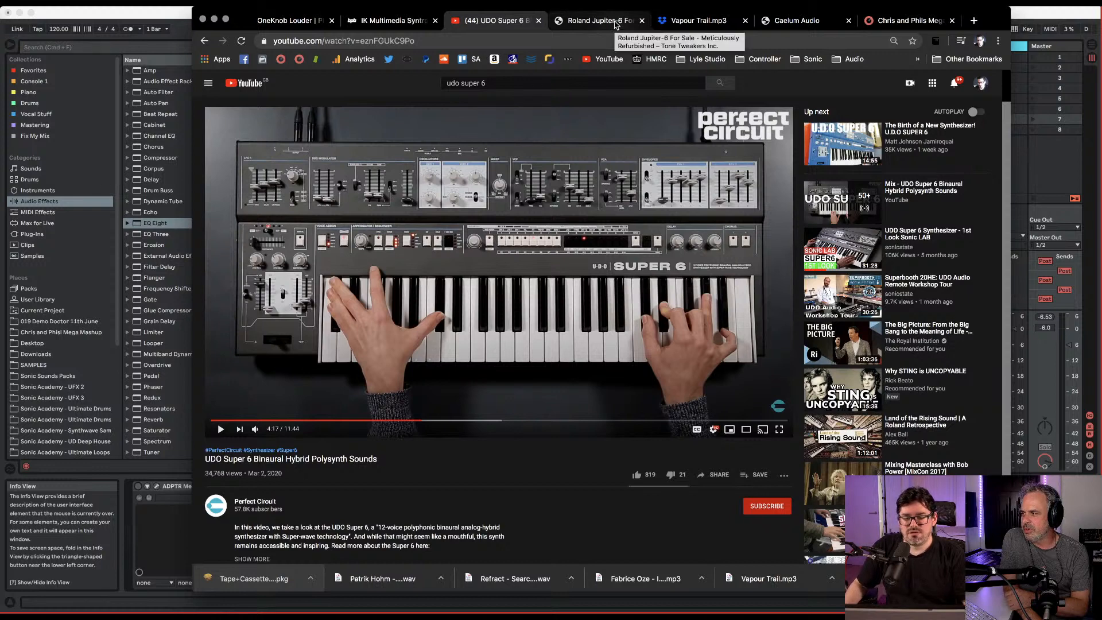
left_click(614, 23)
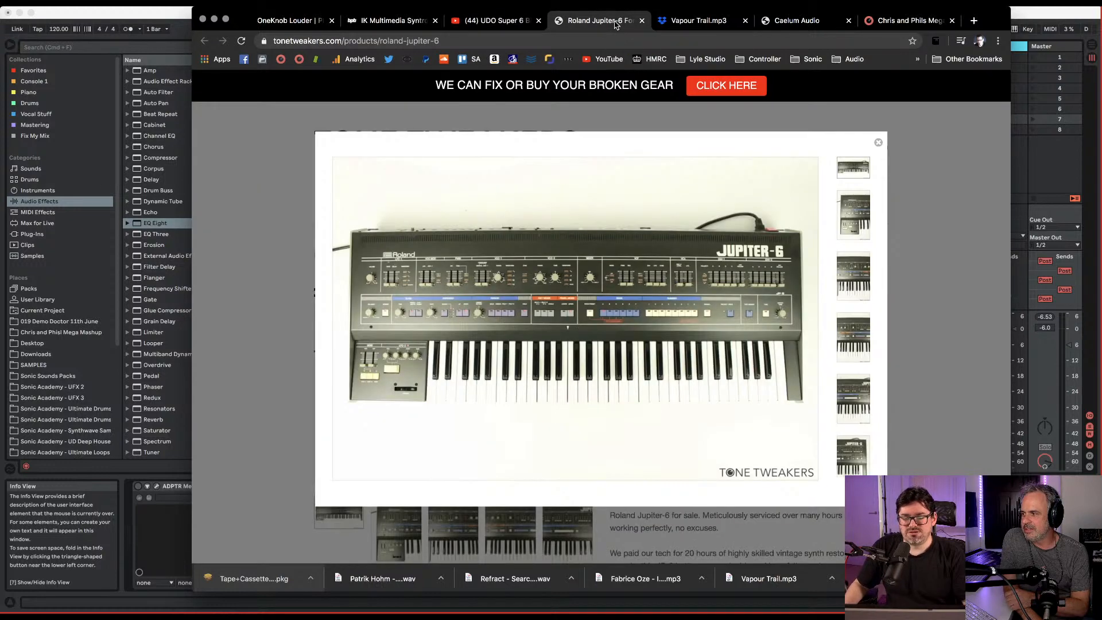
left_click(496, 26)
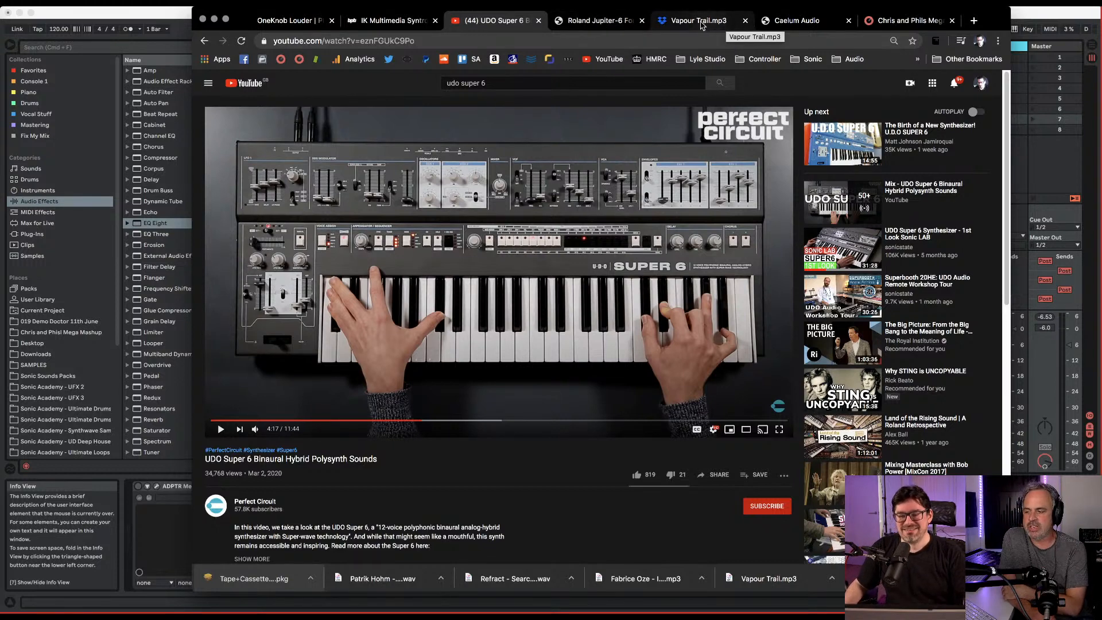
Close the Vapour Trail.mp3 page and review the Tape Cassette 2 plugin description on the Caelum Audio site.
middle_click(702, 24)
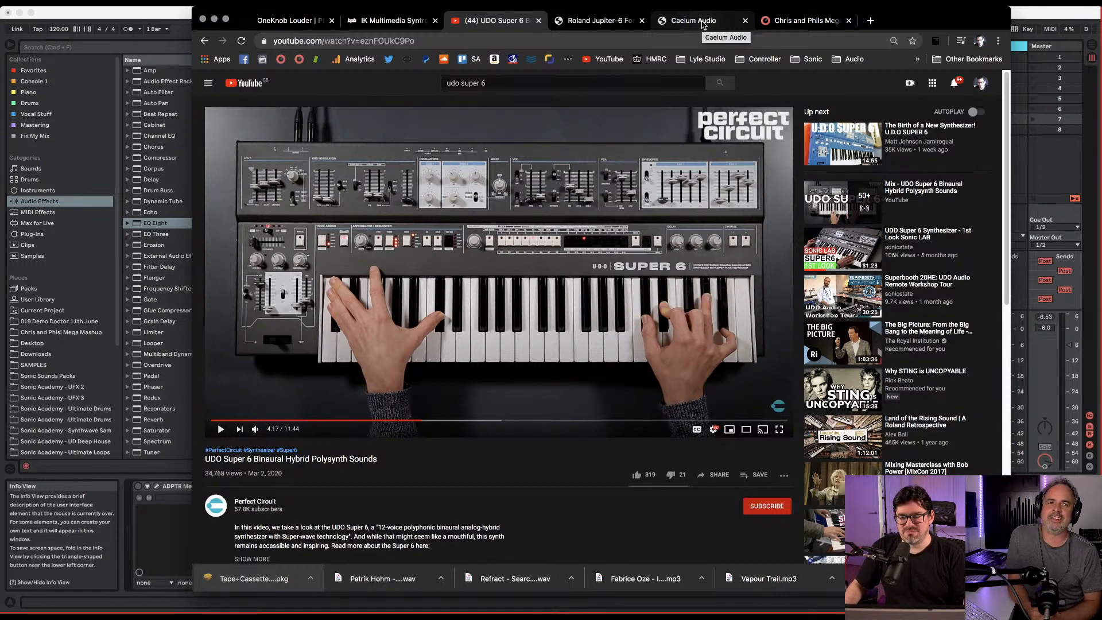
left_click(702, 22)
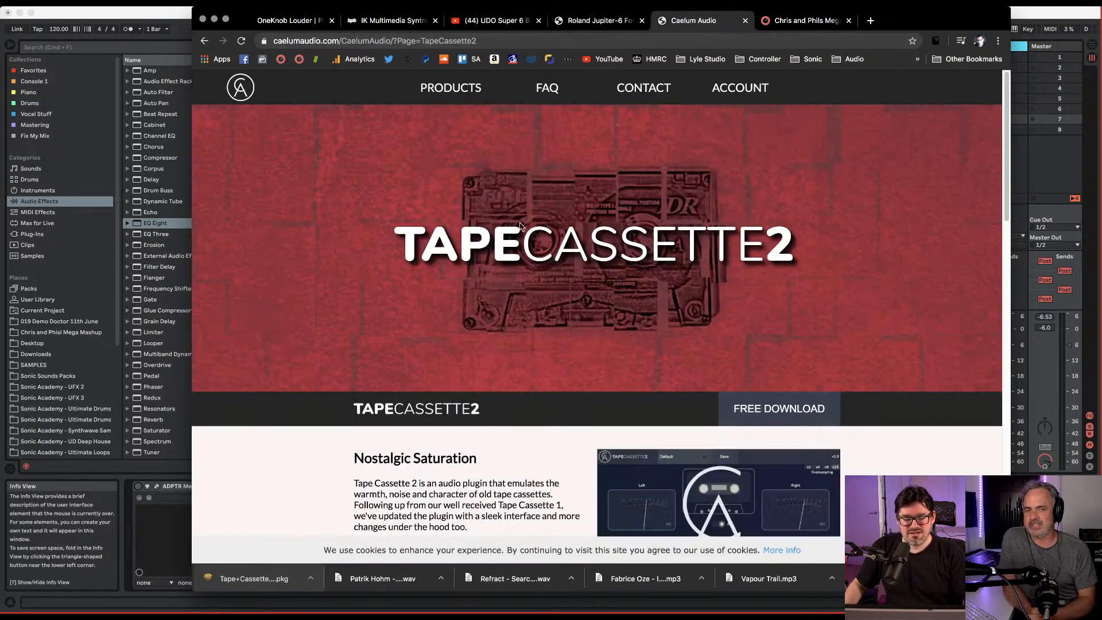
scroll(456, 216, "down", 5)
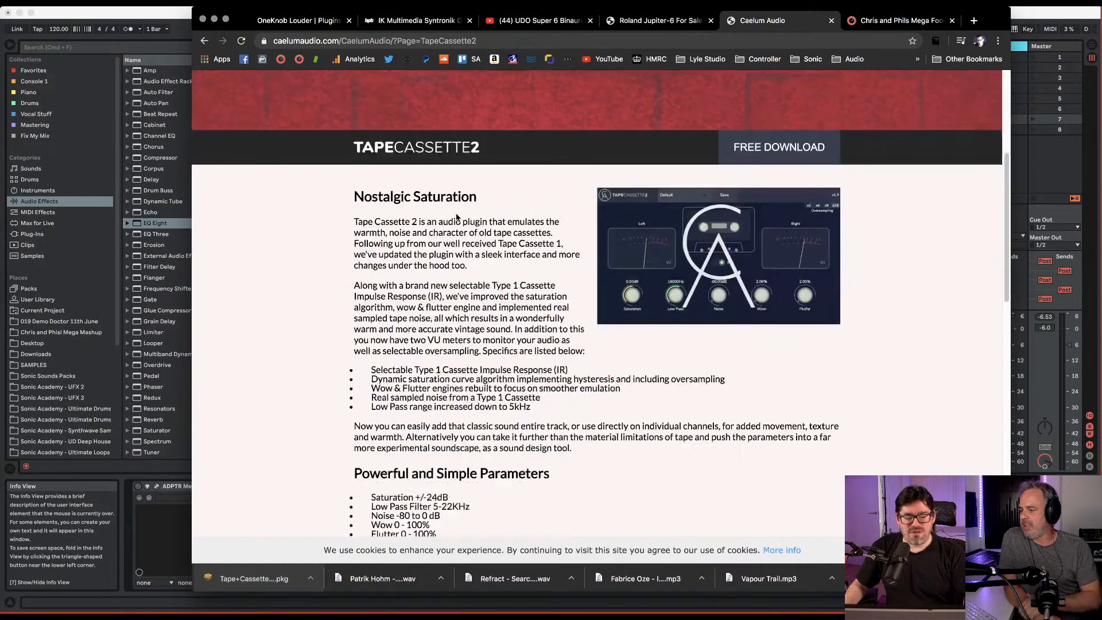
scroll(456, 217, "down", 2)
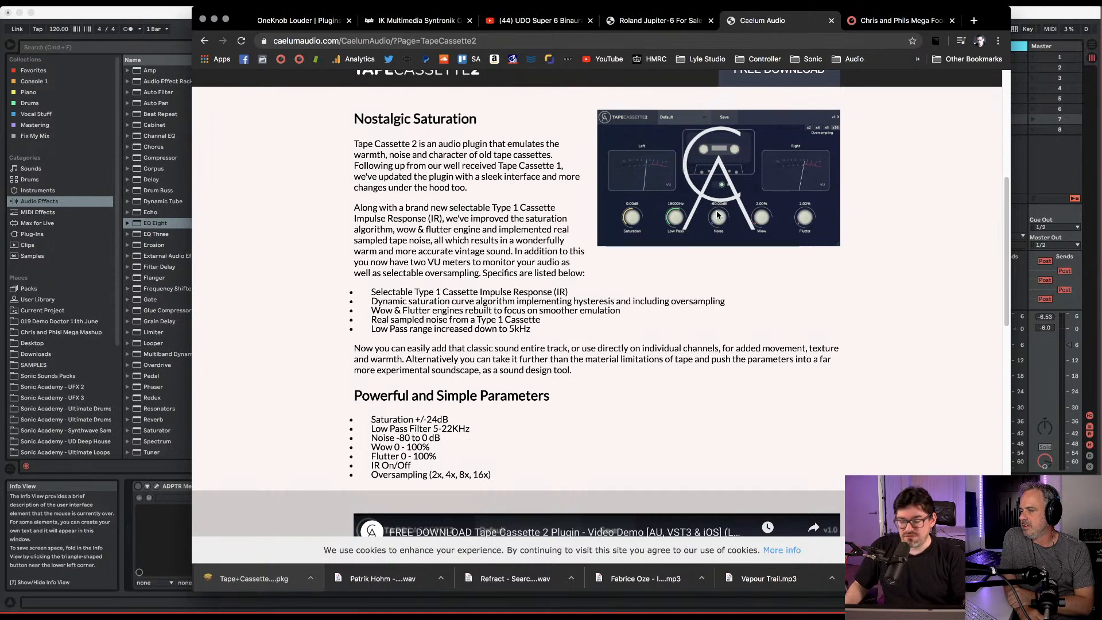
scroll(484, 258, "up", 3)
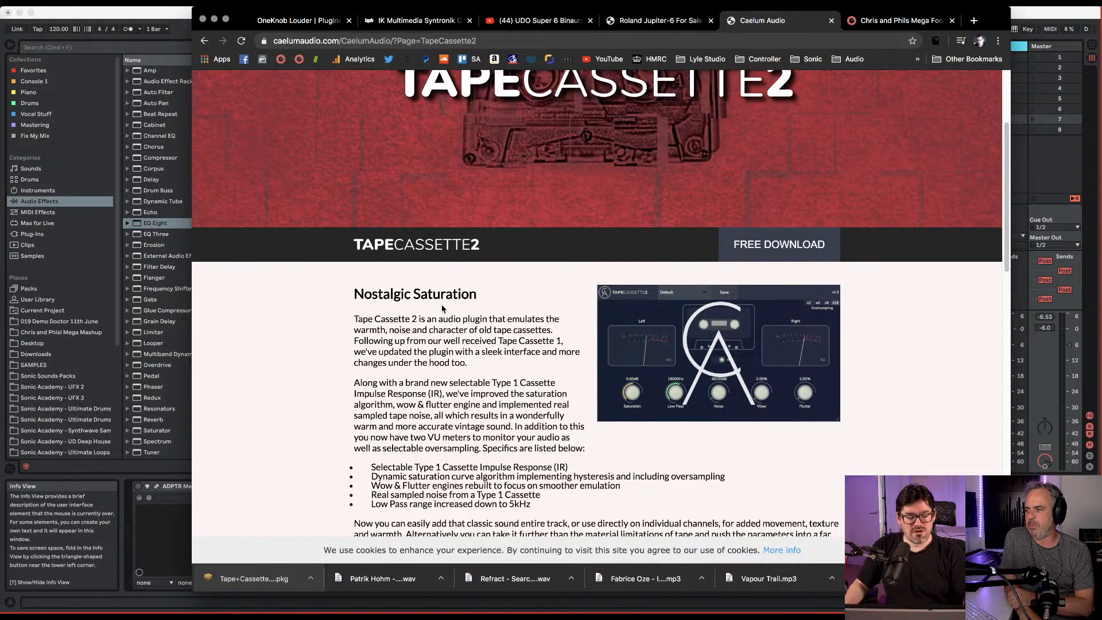
scroll(442, 309, "down", 3)
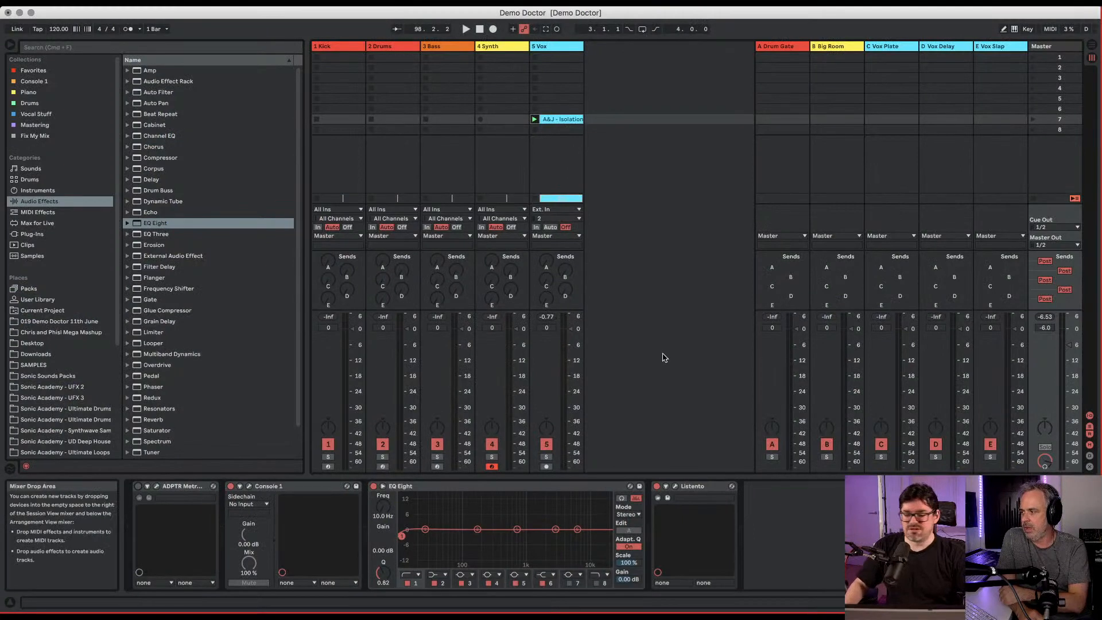
Switch to Ableton Live and play the A&J - Isolation clip on the Vox track.
left_click(1048, 46)
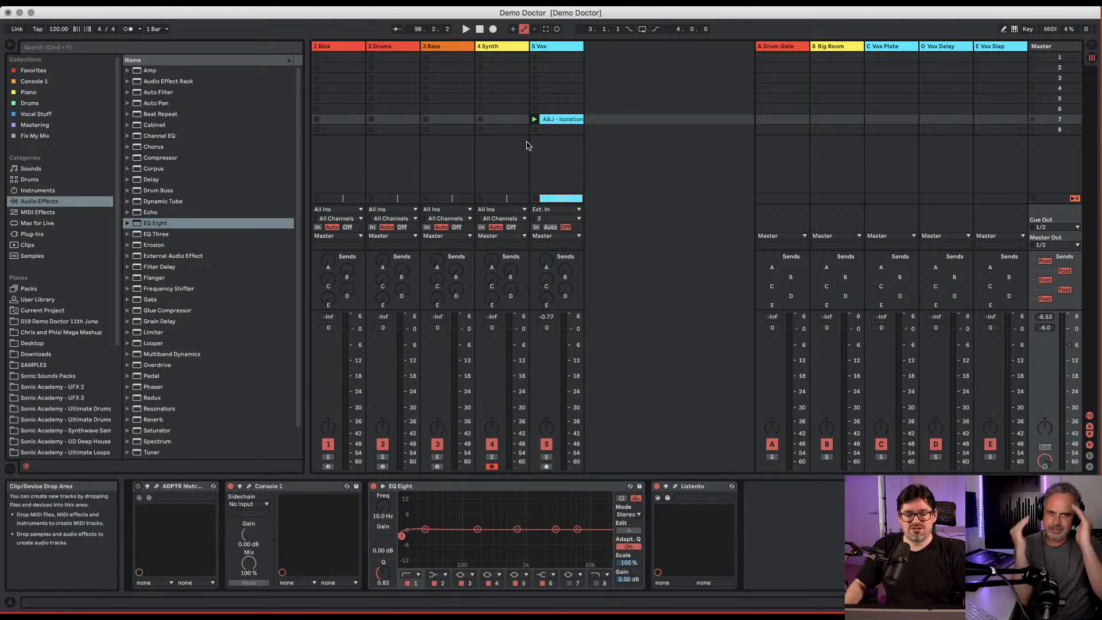
left_click(534, 119)
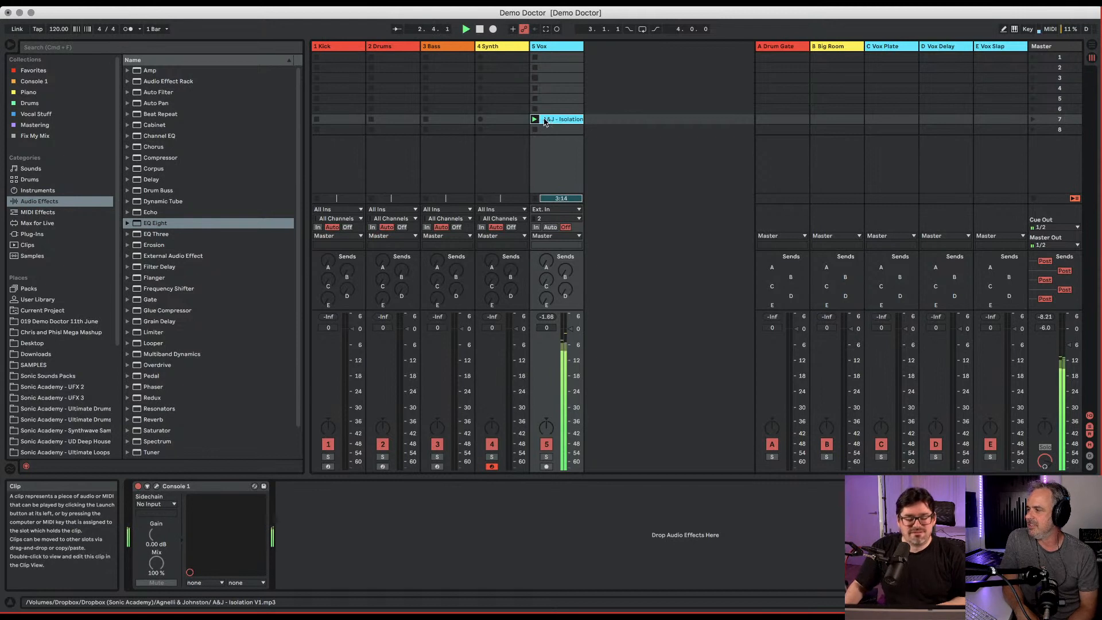
Open the ADPTR MetricAB device on the Master track and move its window clear of the device chain.
left_click(1040, 47)
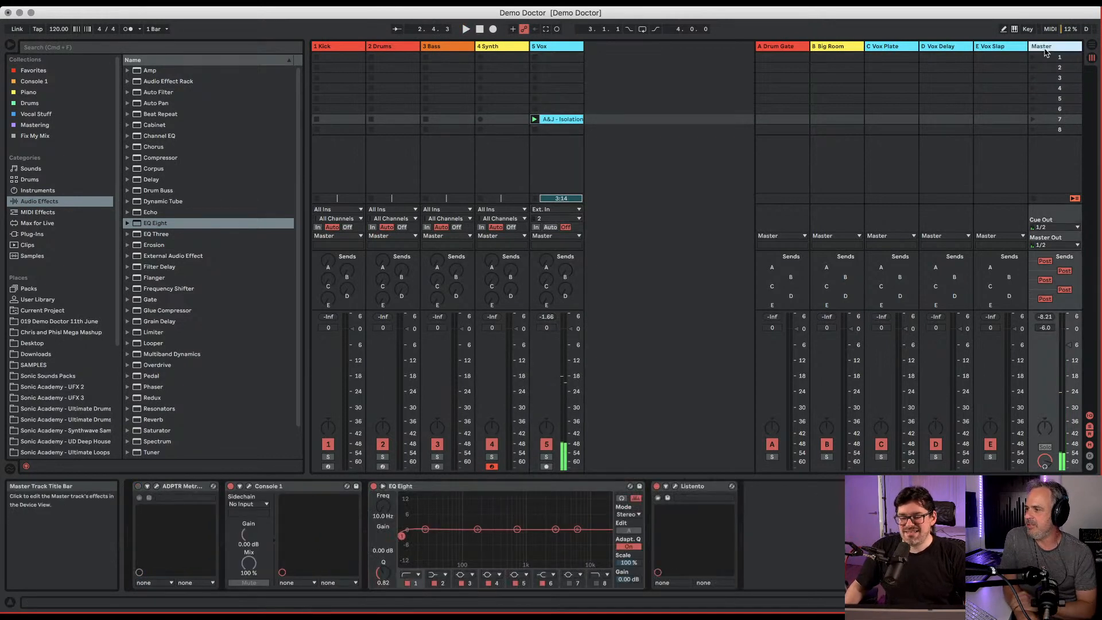
left_click(159, 488)
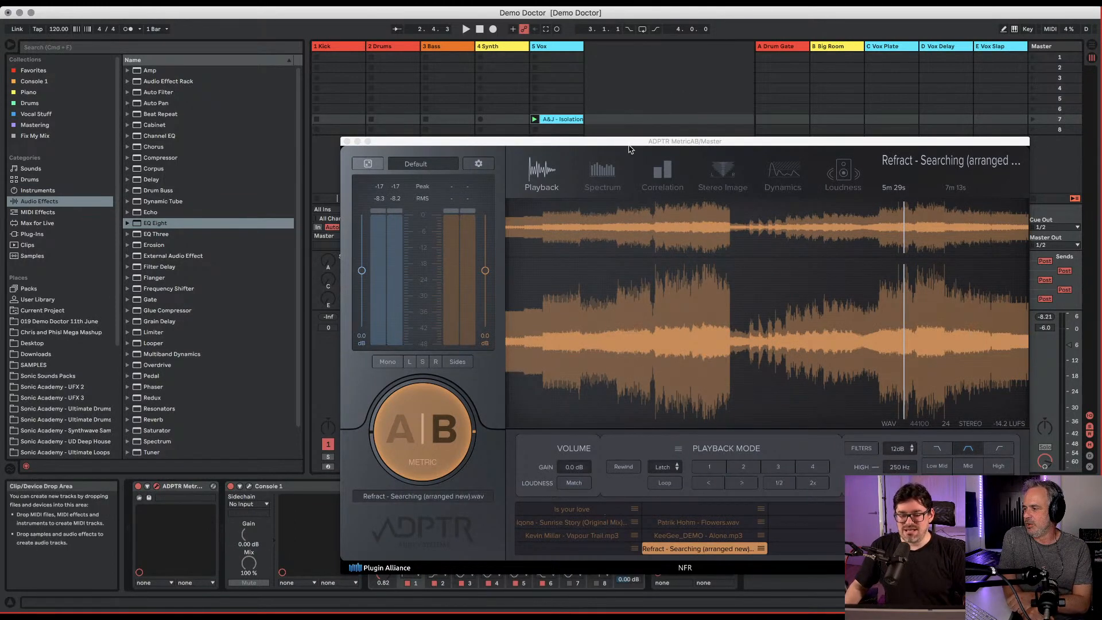
left_click_drag(632, 144, 552, 49)
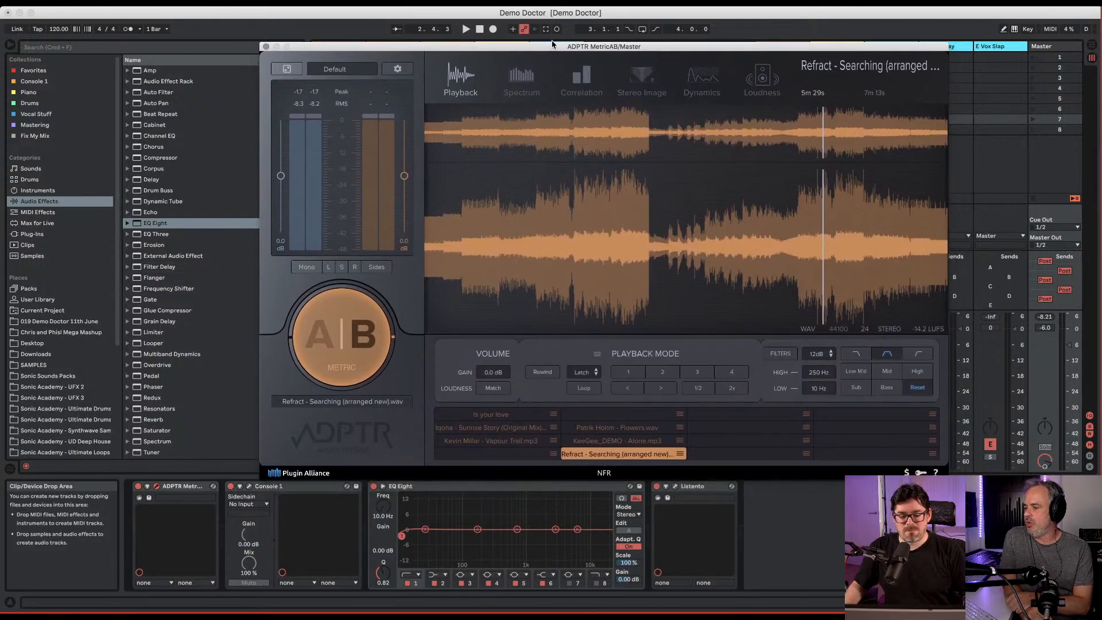
Play the reference track "Is your love" from its start in MetricAB and lower the master volume to -10.7 dB.
left_click(504, 417)
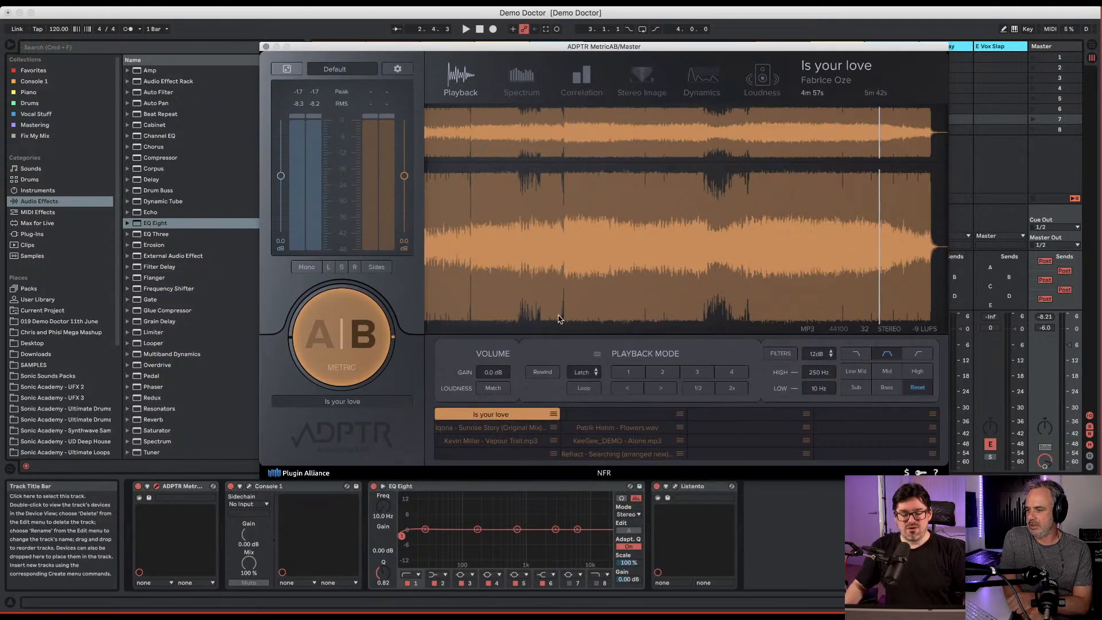
left_click(543, 373)
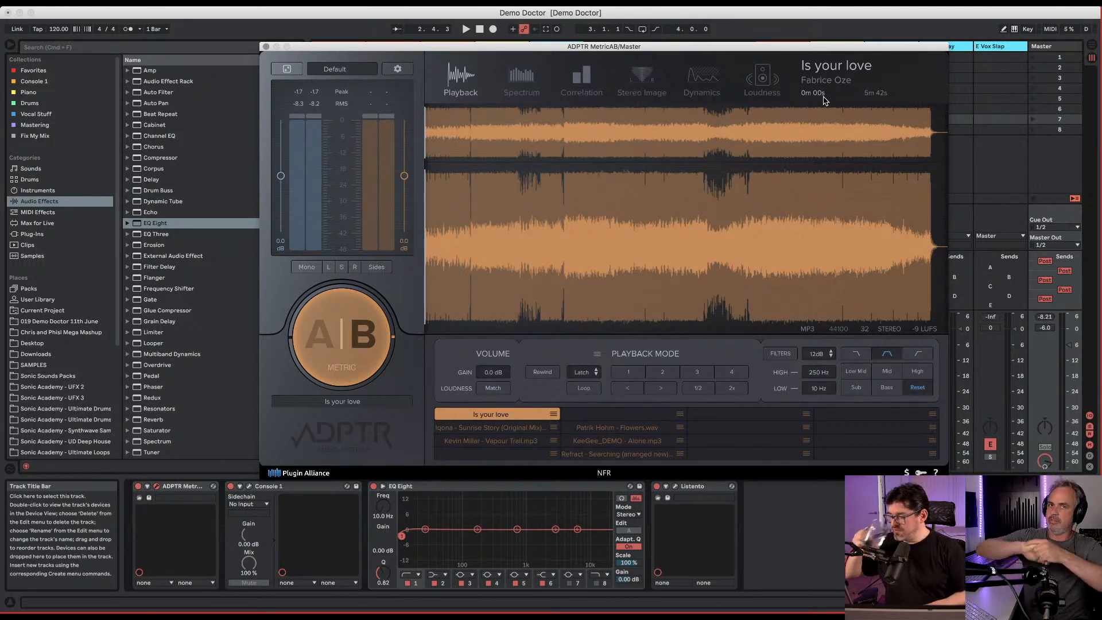
key("space")
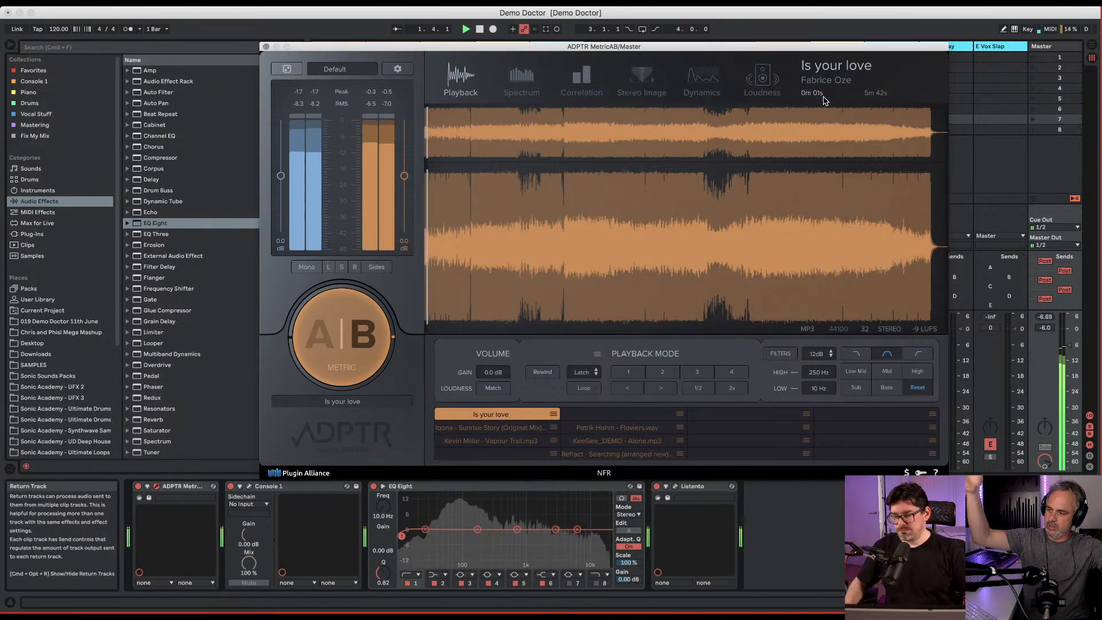
left_click_drag(1067, 344, 1071, 362)
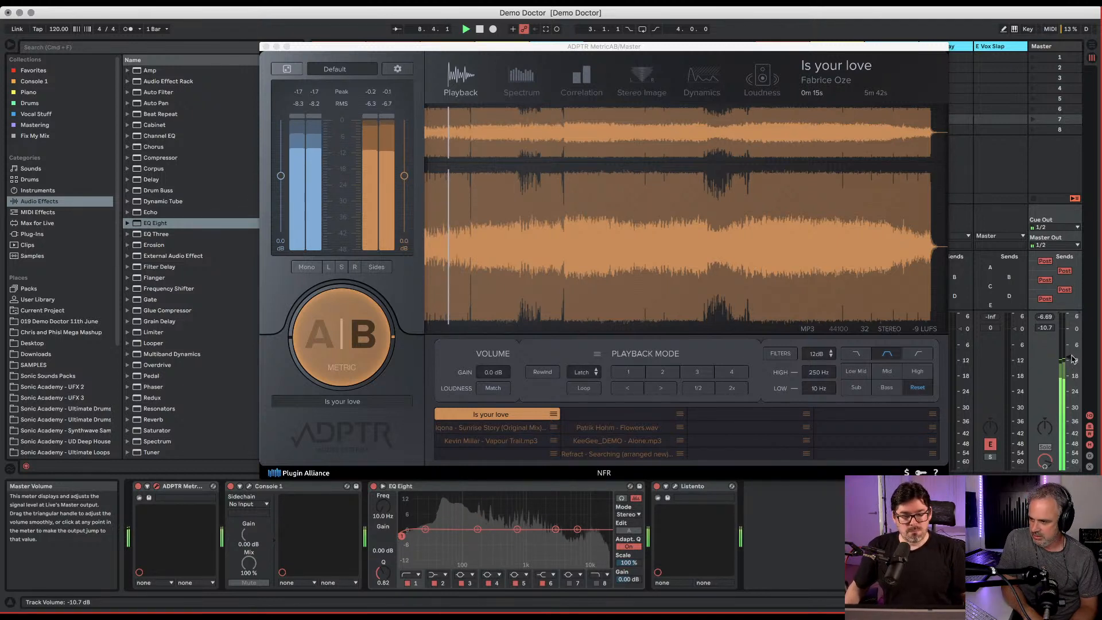
Audition "Is your love" through the Sub, Bass and Low Mid filters, moving through the track to about 2m 34s.
left_click(469, 224)
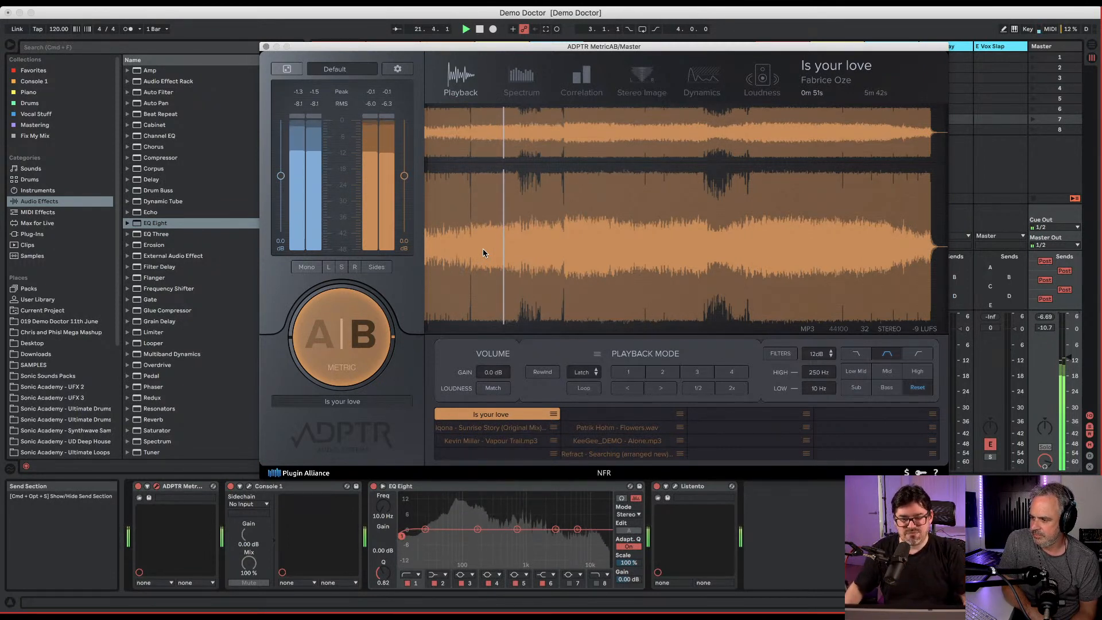
left_click(859, 387)
left_click(883, 389)
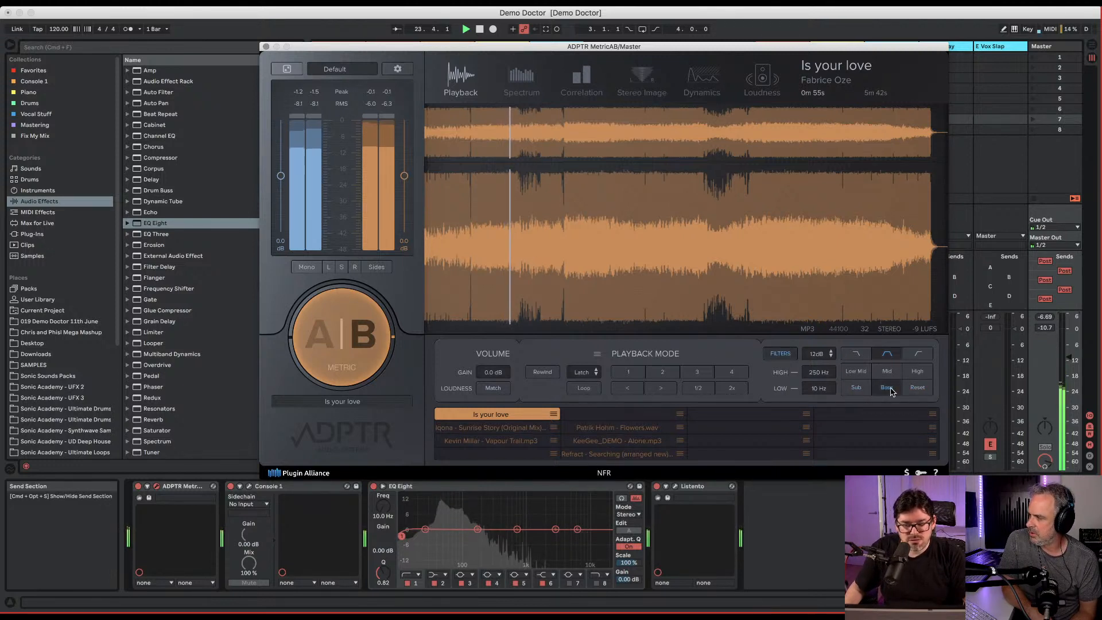
left_click(859, 372)
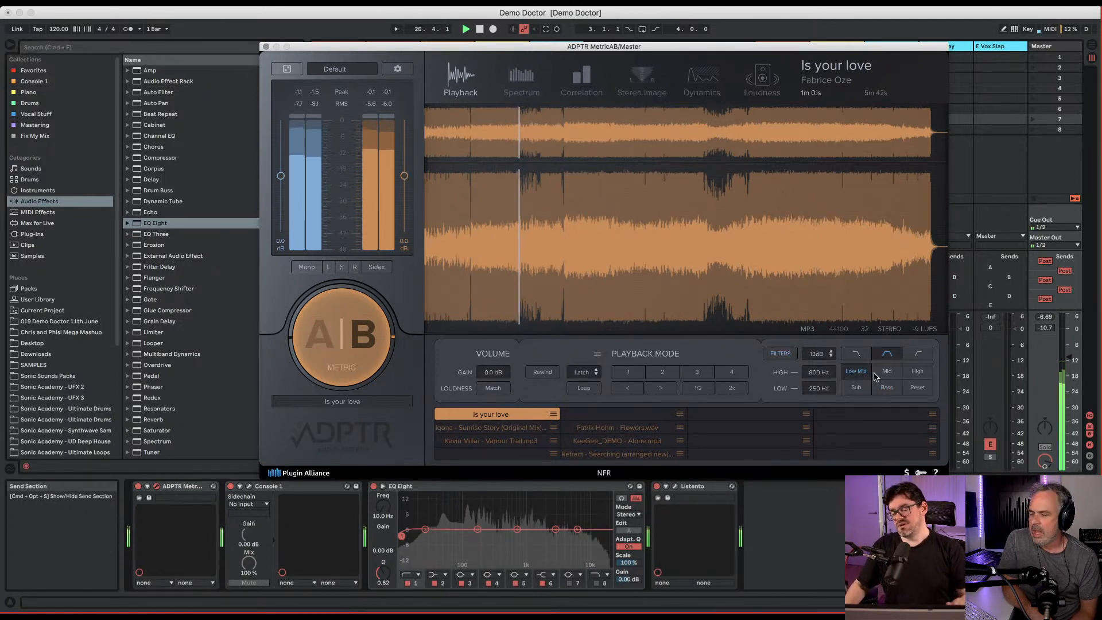
left_click(591, 233)
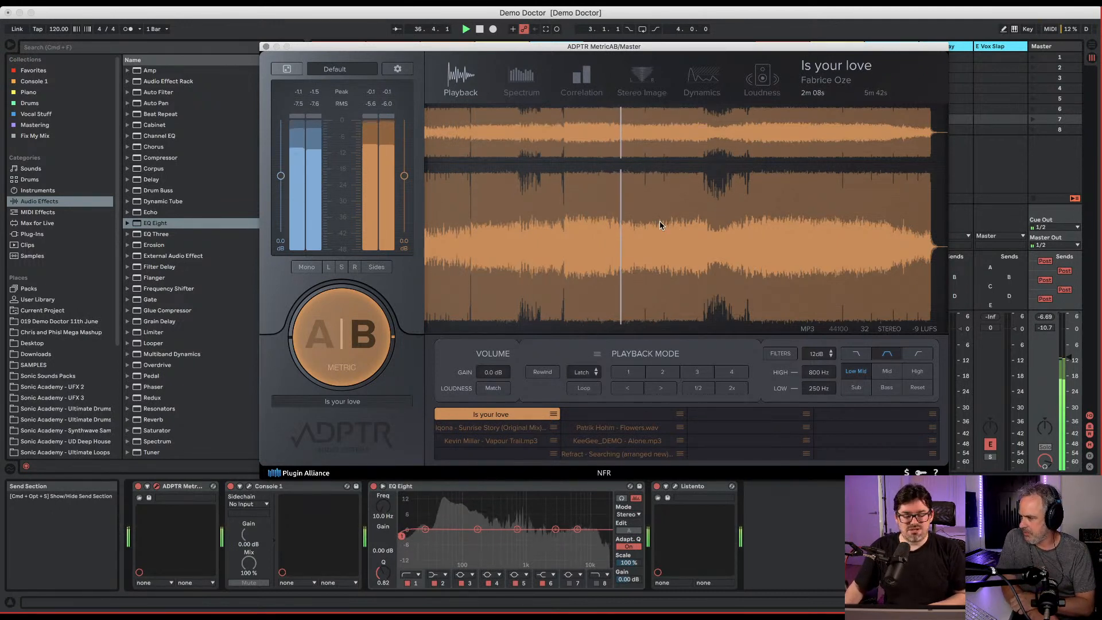
left_click(659, 222)
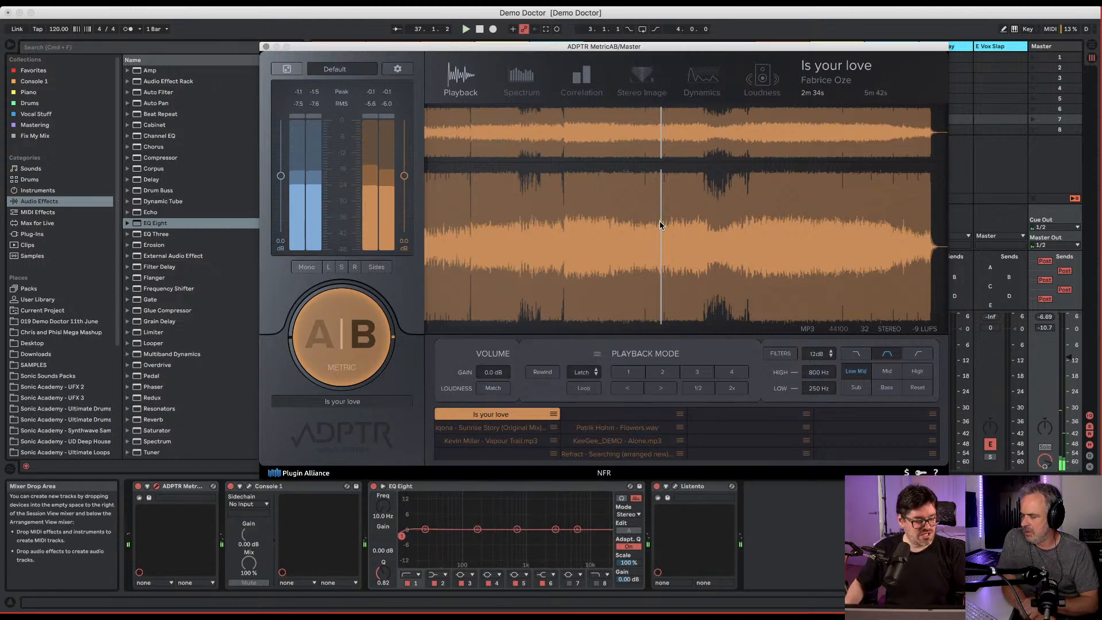
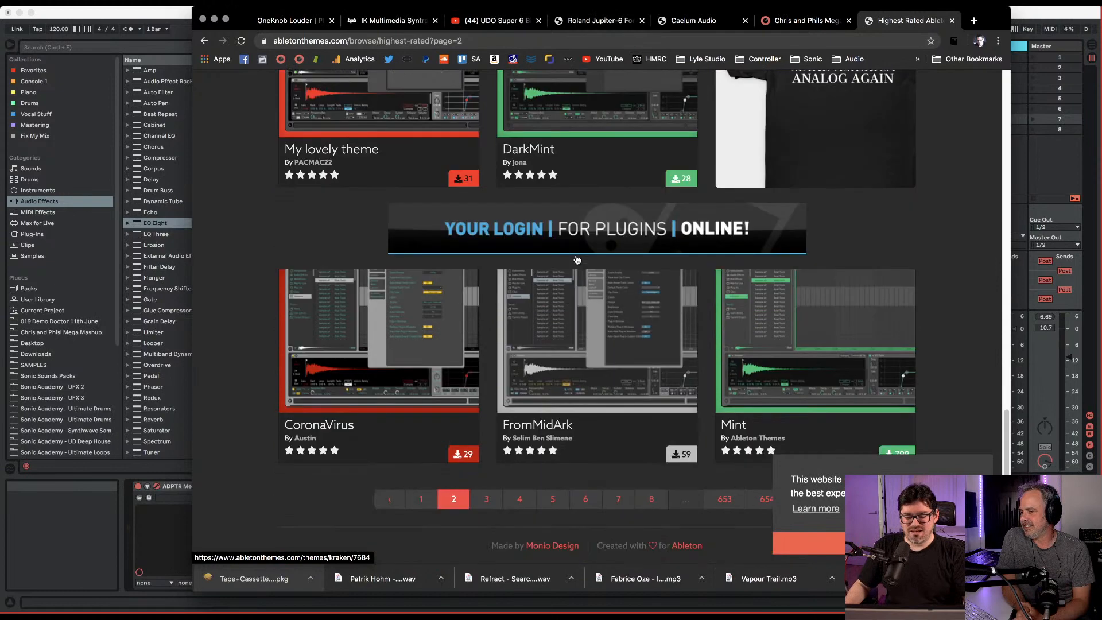
Sort the Ableton themes by Oldest and look through the resulting theme list.
scroll(576, 259, "up", 15)
left_click(885, 138)
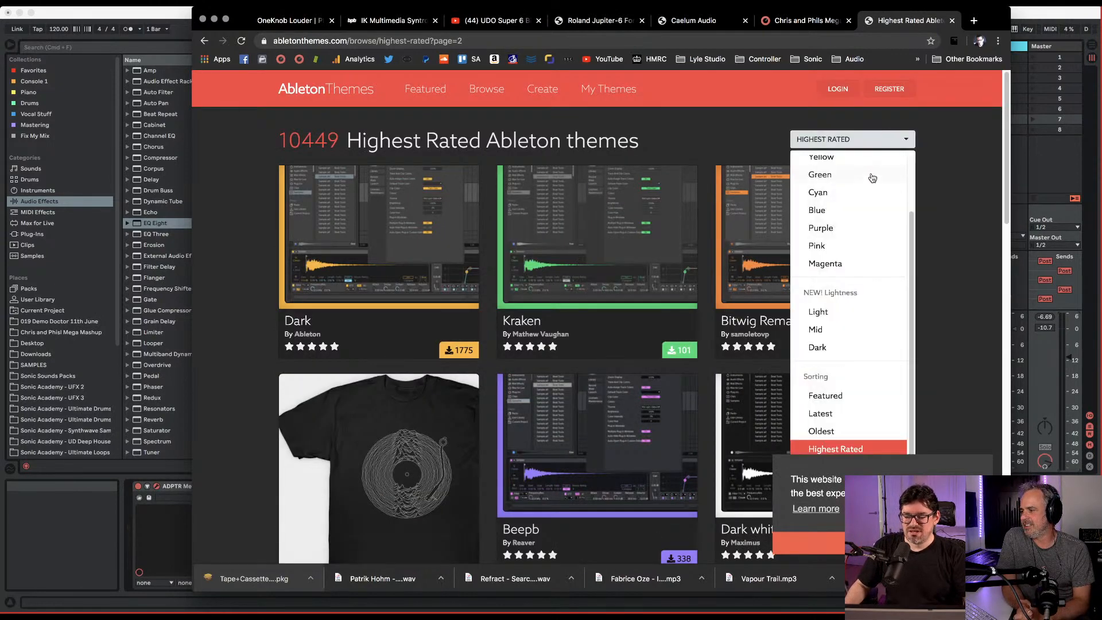
scroll(895, 259, "up", 2)
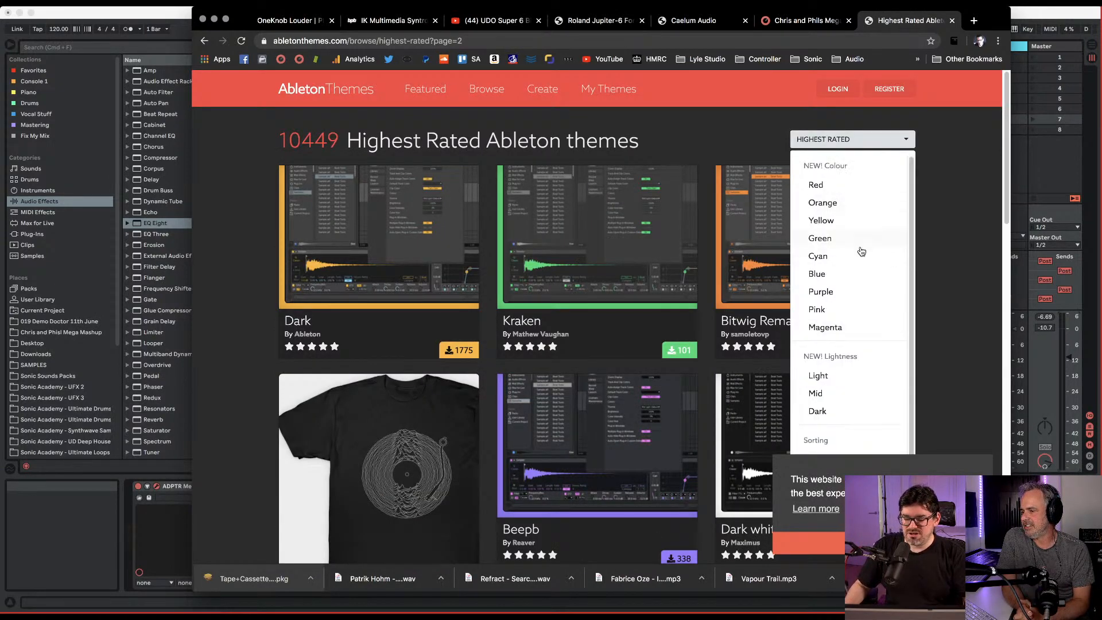
scroll(861, 252, "down", 2)
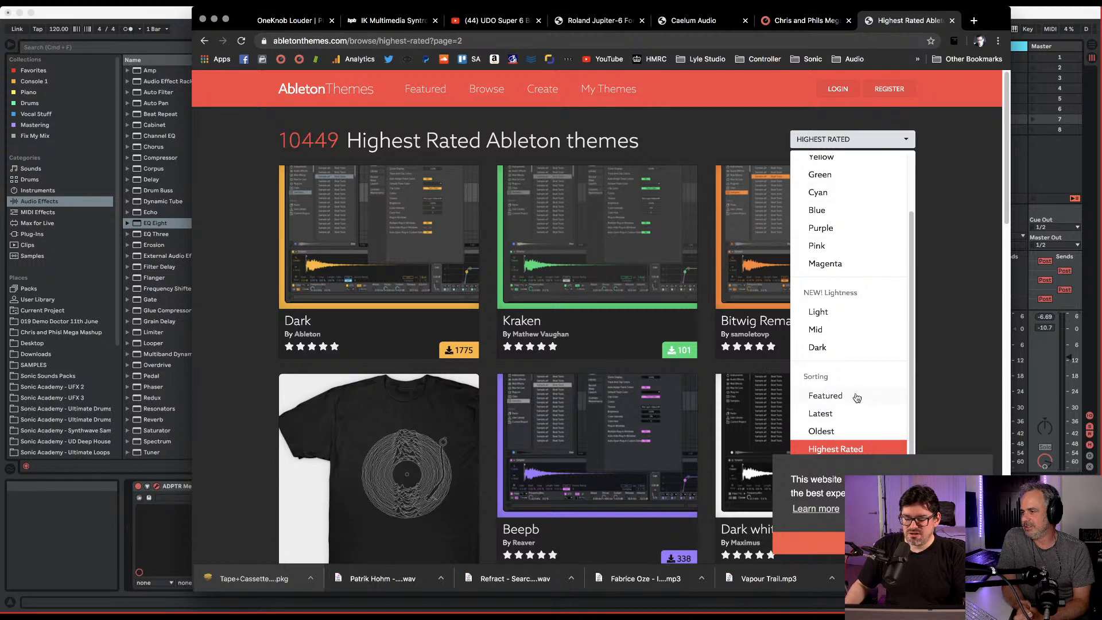
left_click(821, 431)
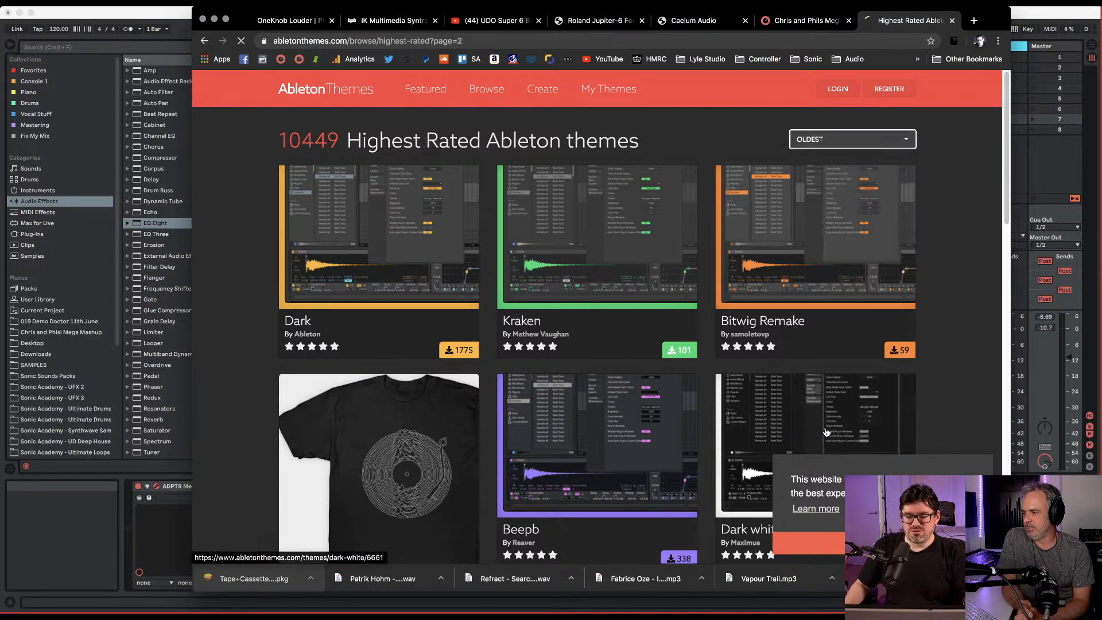
scroll(558, 287, "down", 5)
scroll(557, 287, "down", 5)
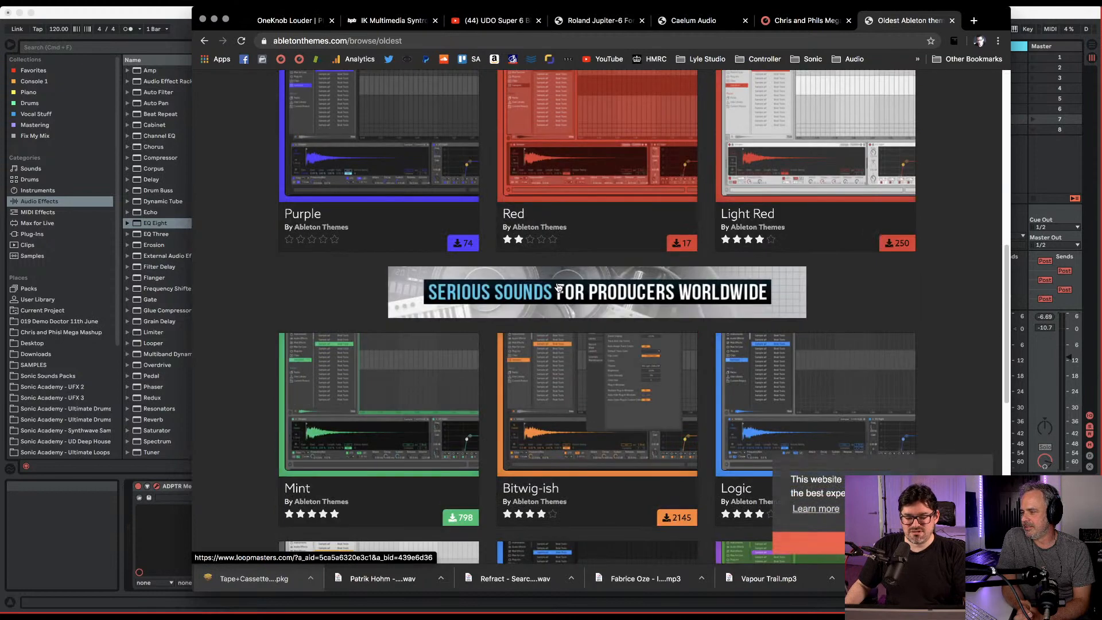
scroll(558, 287, "down", 7)
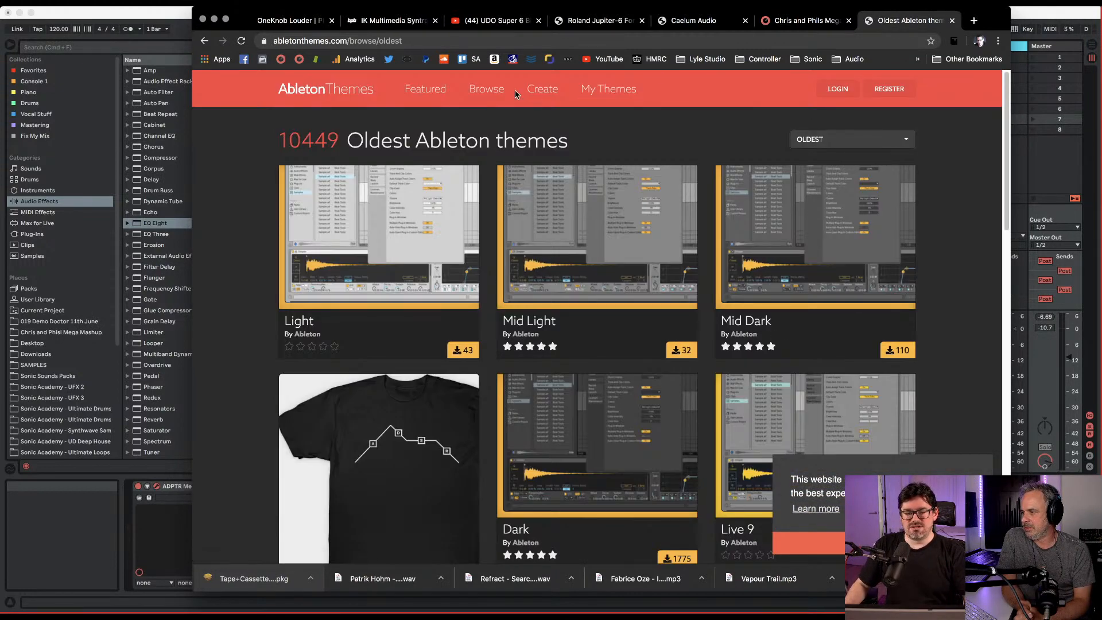
Look through the latest Ableton themes and the site's home page, returning to the latest themes list.
left_click(487, 89)
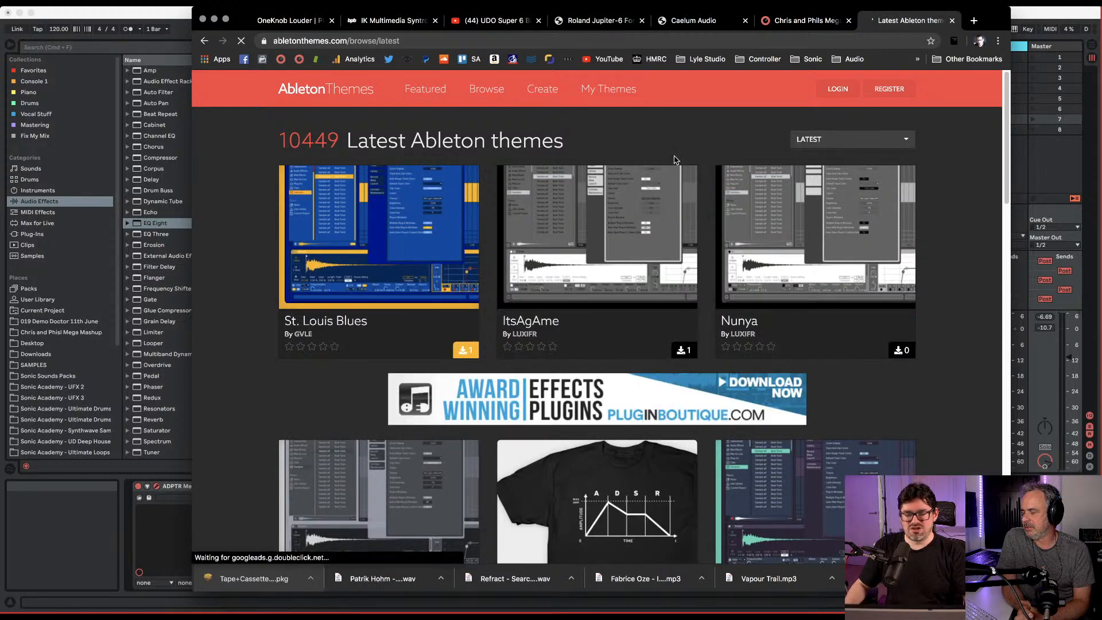
left_click(350, 91)
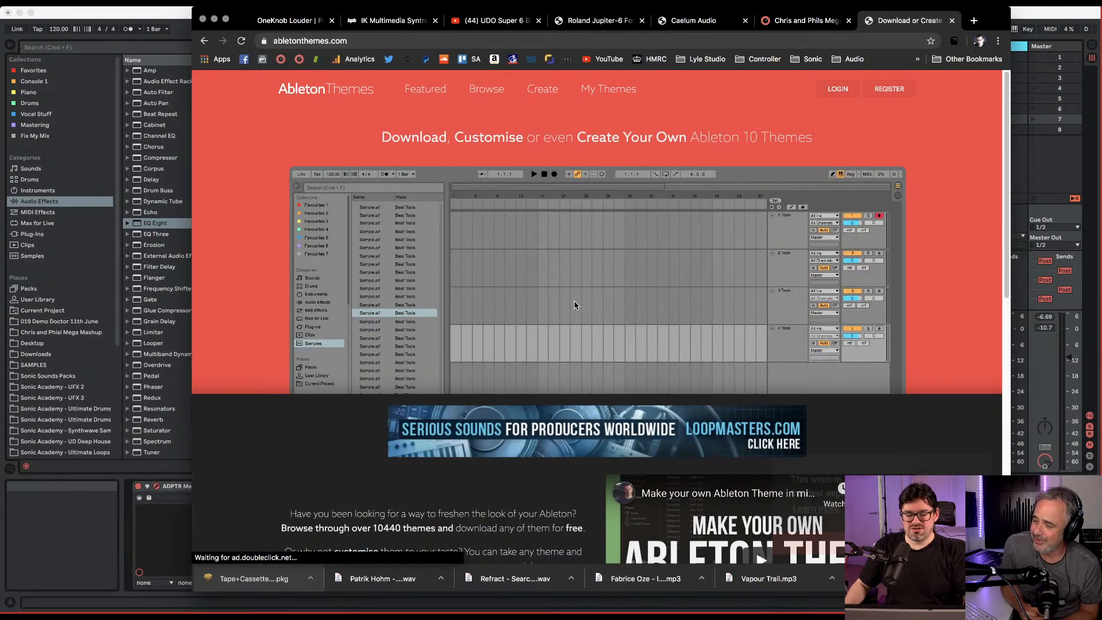
scroll(574, 302, "down", 10)
scroll(574, 300, "up", 10)
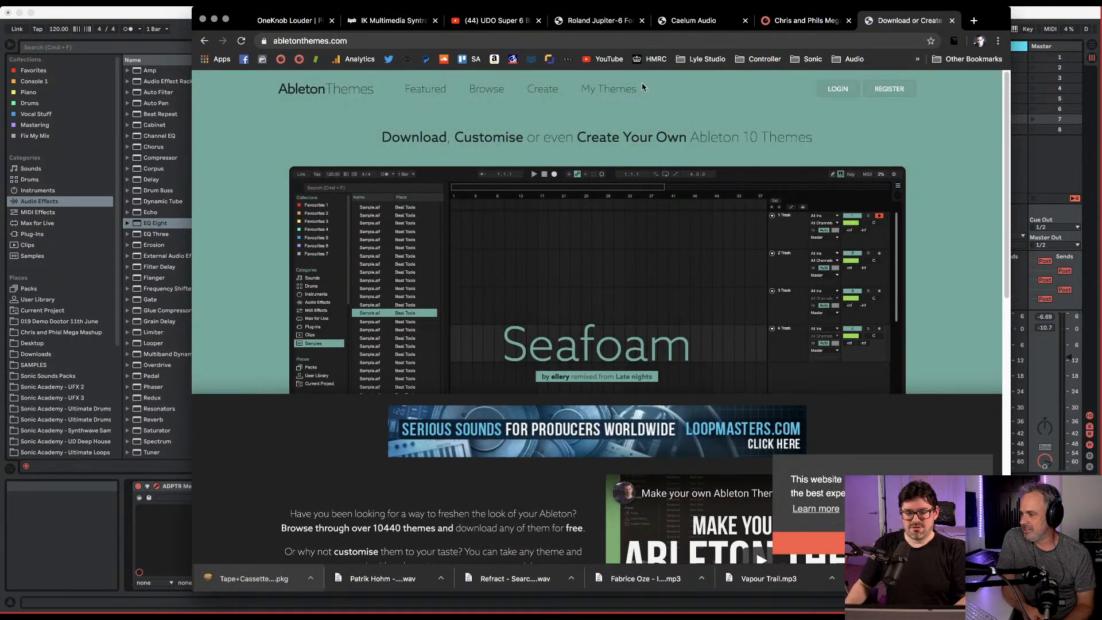
left_click(487, 93)
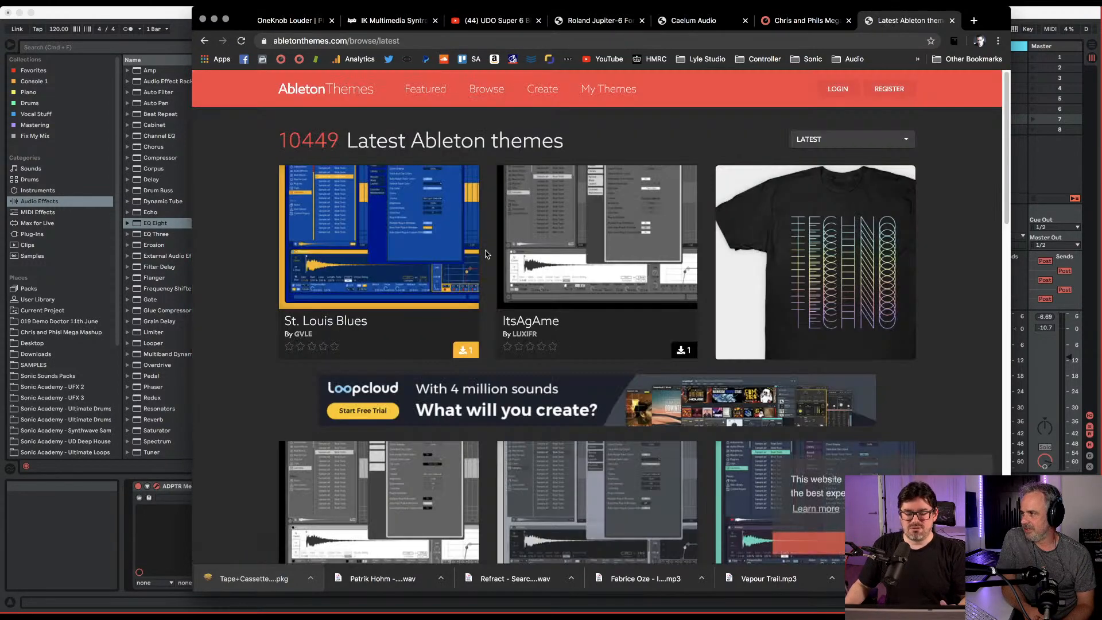
scroll(519, 451, "down", 10)
scroll(562, 381, "up", 10)
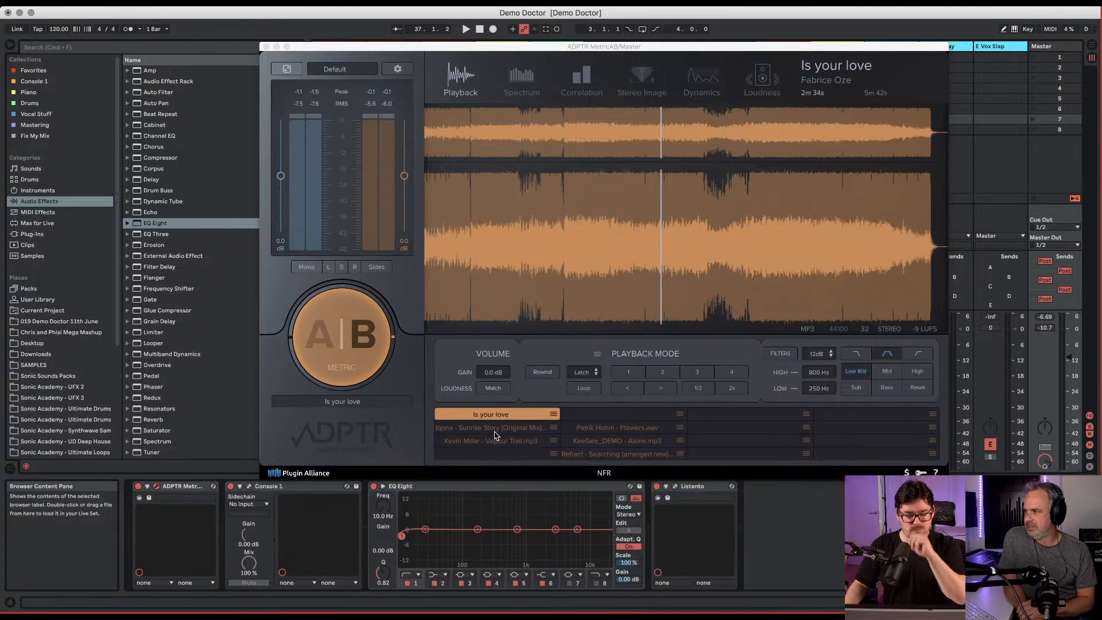
Play the "Sunrise Story (Original Mix)" reference track from its start in MetricAB.
left_click(491, 427)
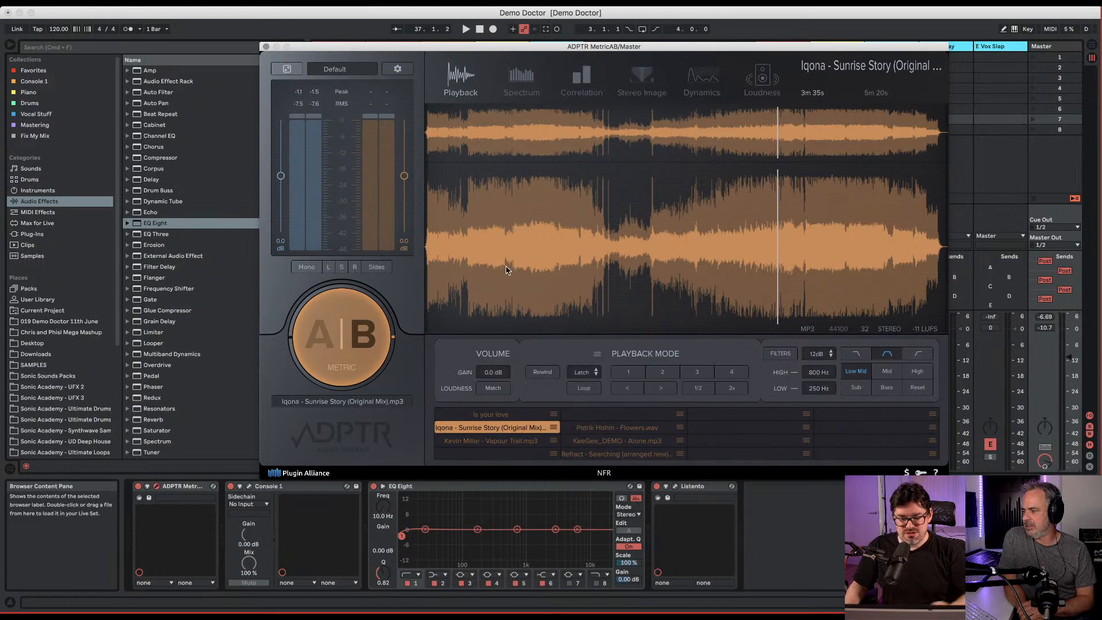
left_click(542, 372)
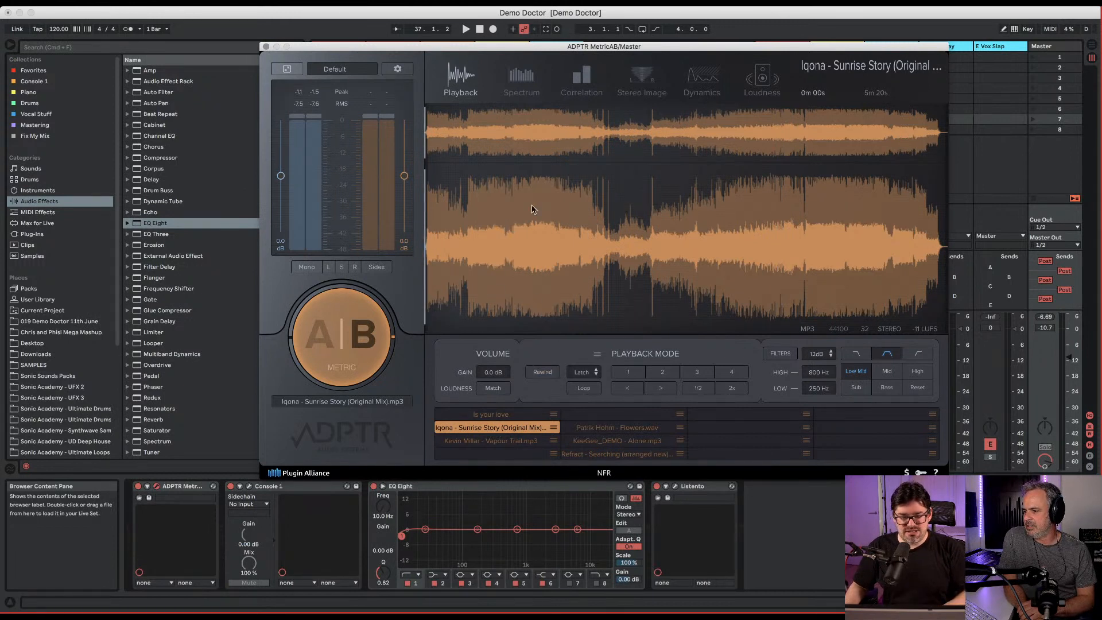
key("space")
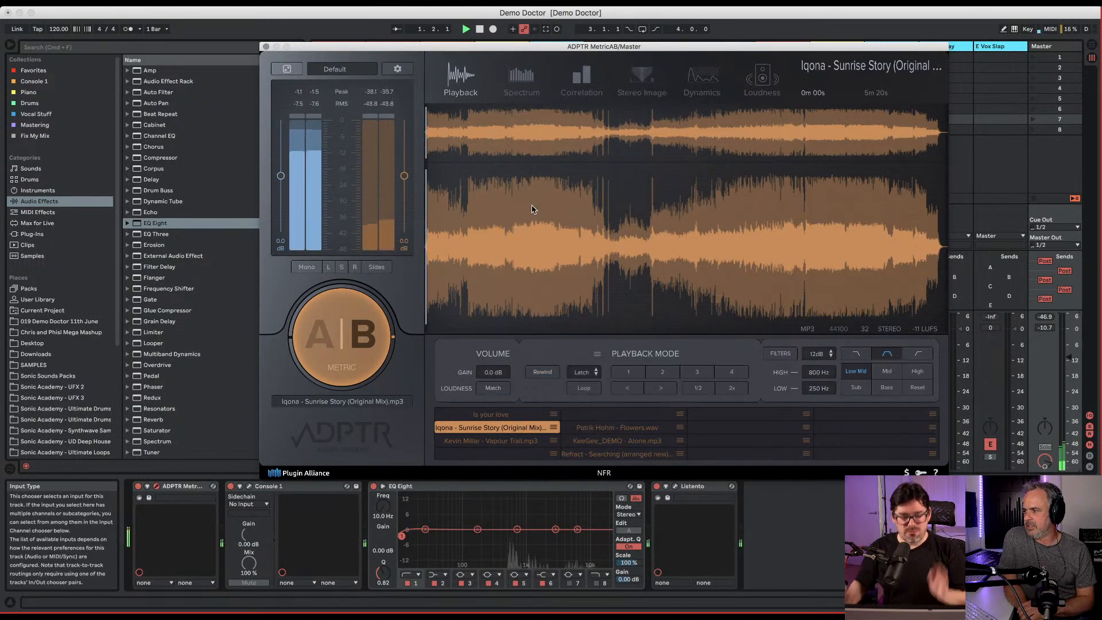
Audition several sections of "Sunrise Story", jumping through the waveform to about 2m 45s.
left_click(464, 233)
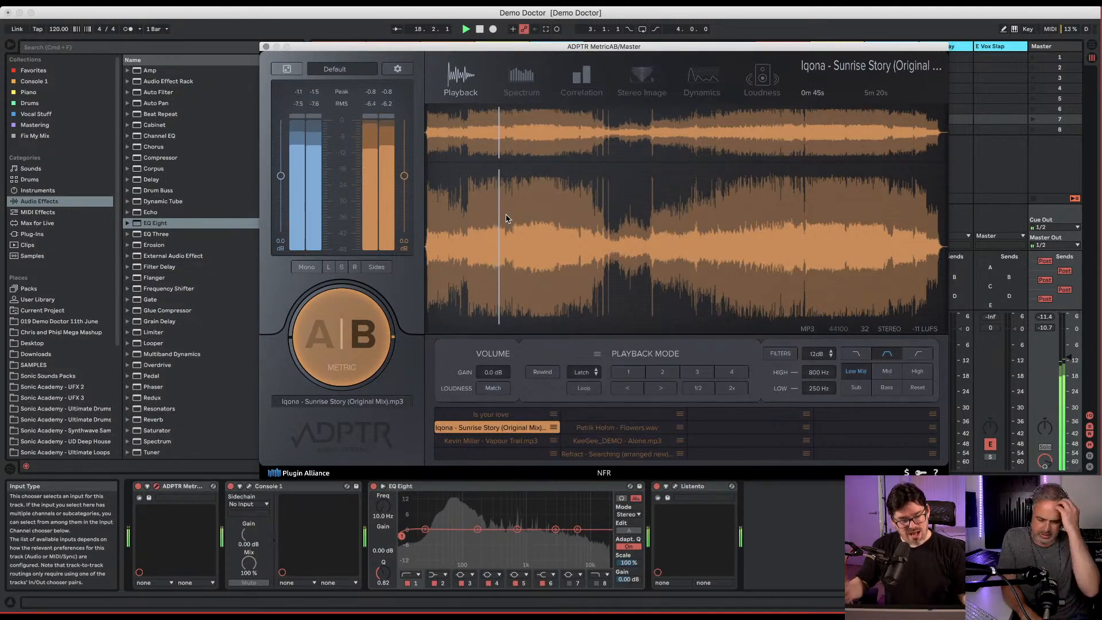
left_click(551, 202)
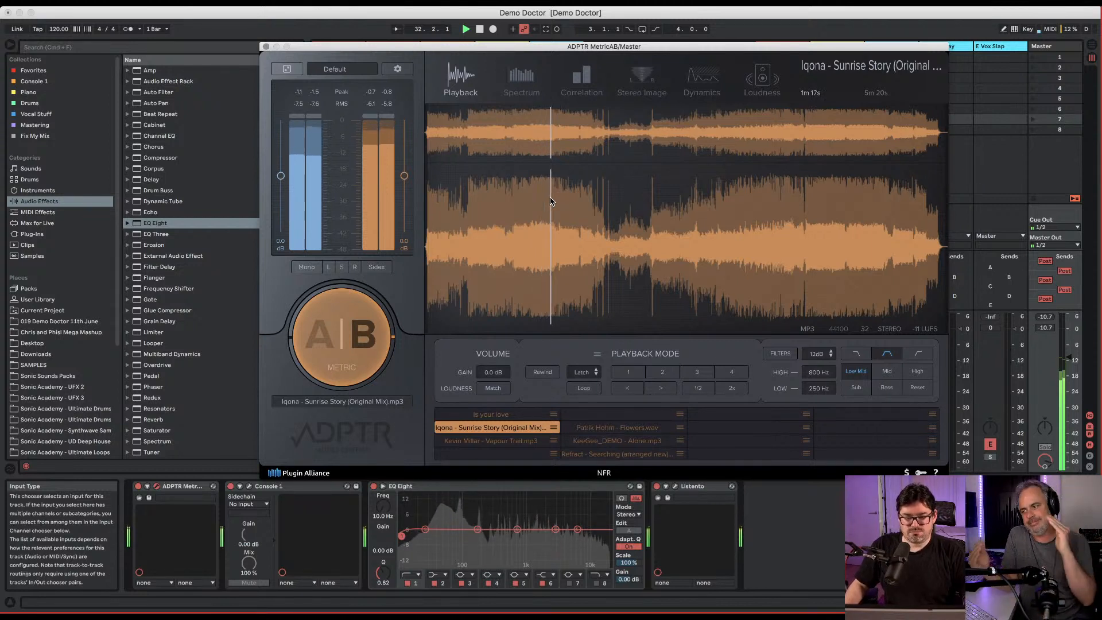
left_click(593, 204)
left_click(694, 215)
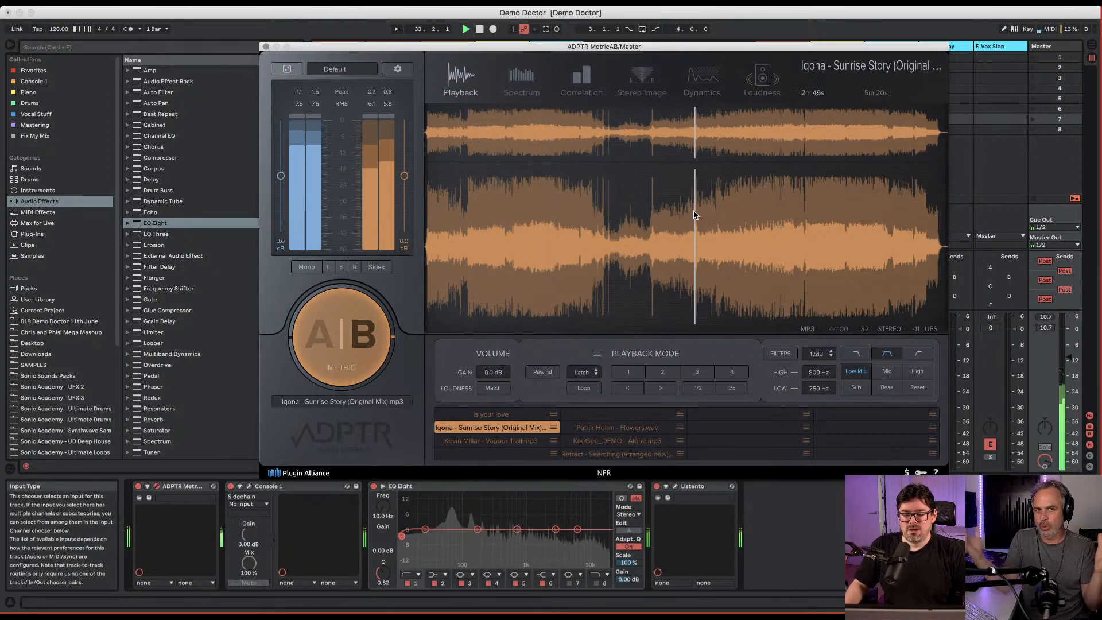
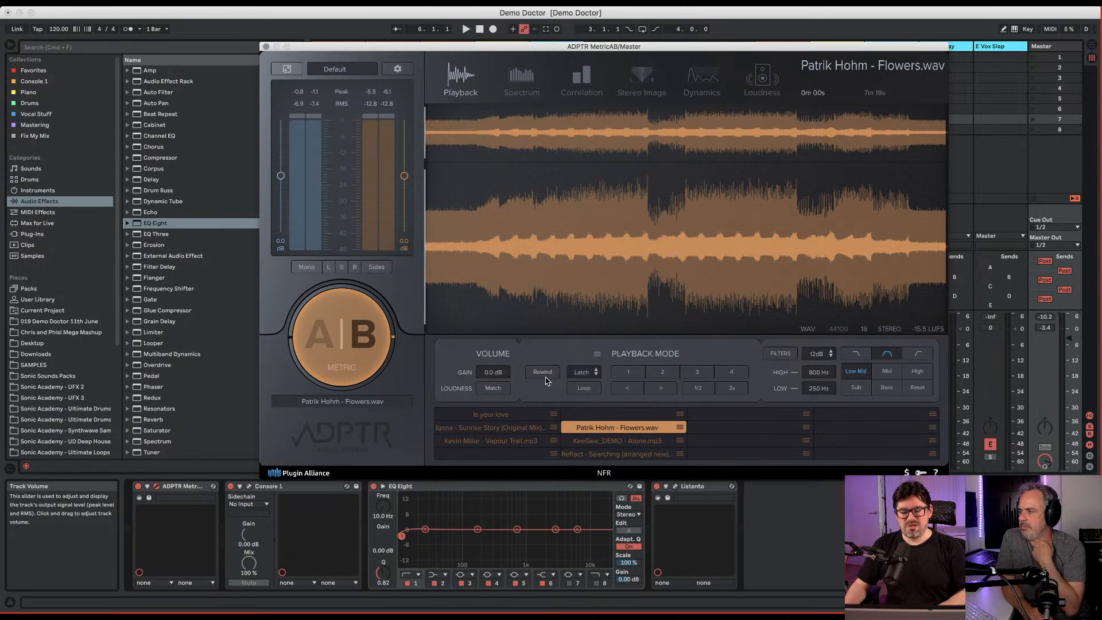
Audition the "Flowers" reference track, show its Dynamics analysis and move the MetricAB window clear of the device browser.
left_click(475, 228)
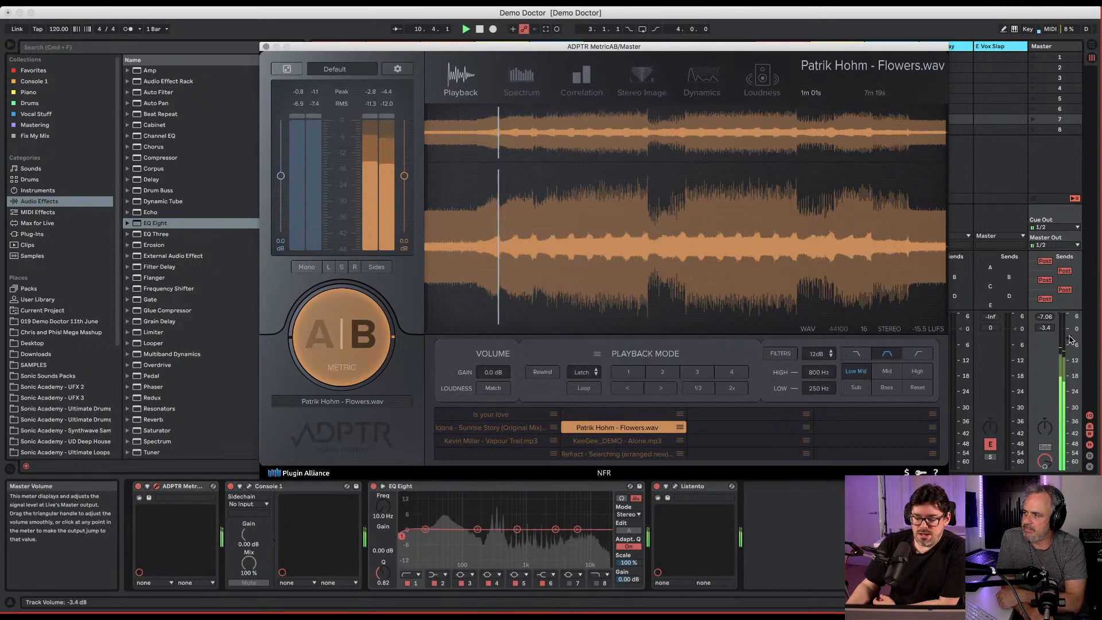
left_click(689, 81)
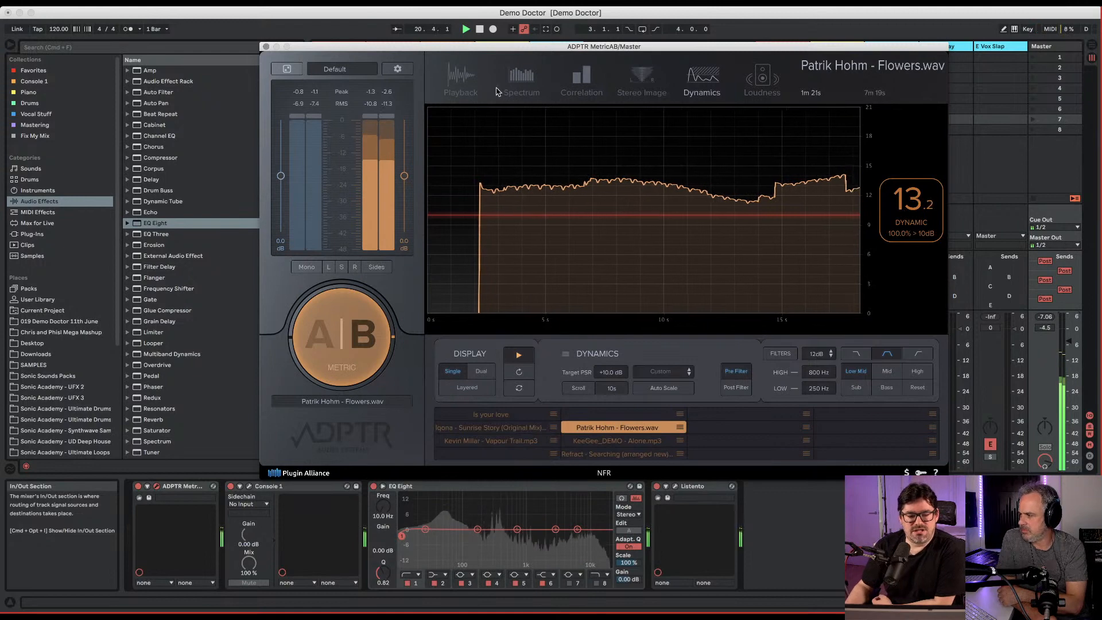
left_click_drag(341, 95, 427, 86)
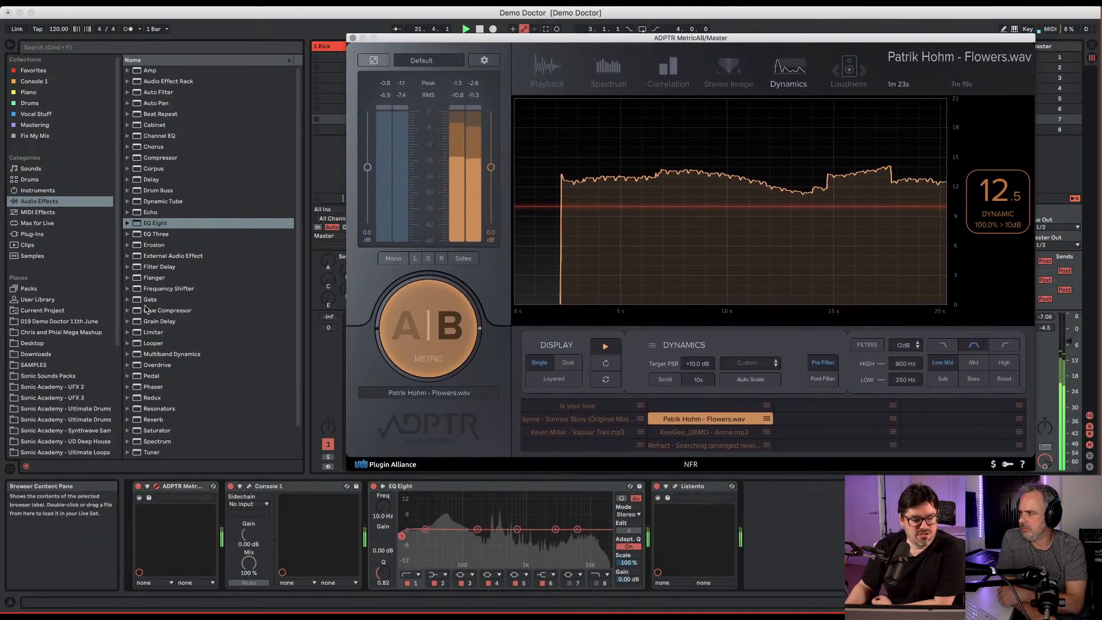
Add a Glue Compressor after MetricAB on the Master track, with threshold at -13.3 dB and makeup at 4.44 dB.
scroll(195, 365, "down", 3)
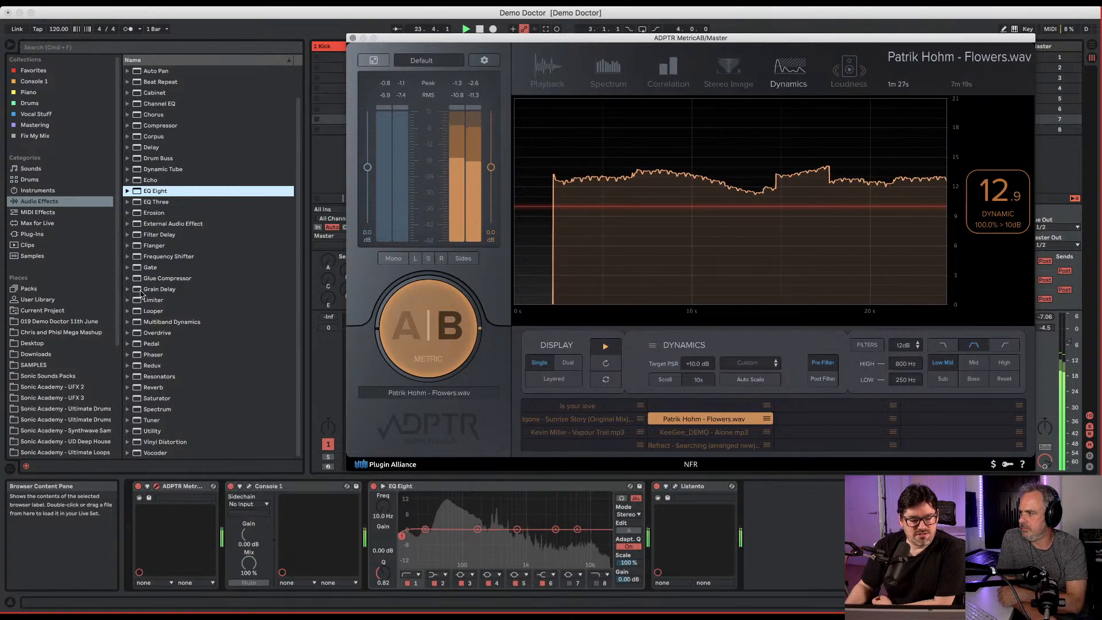
left_click_drag(143, 280, 225, 508)
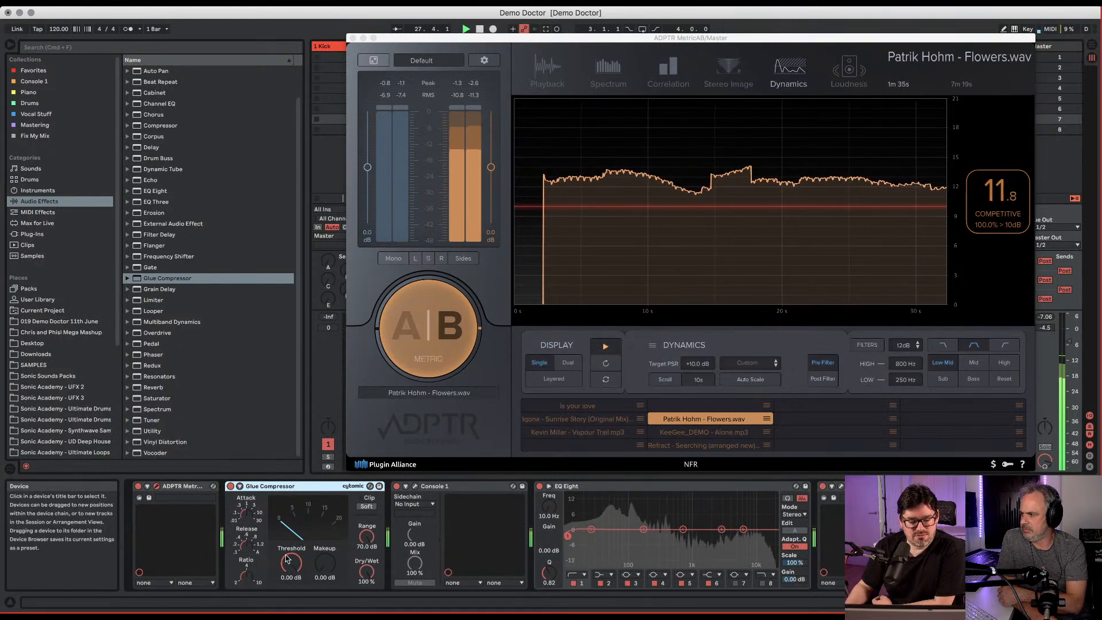
left_click_drag(291, 562, 324, 557)
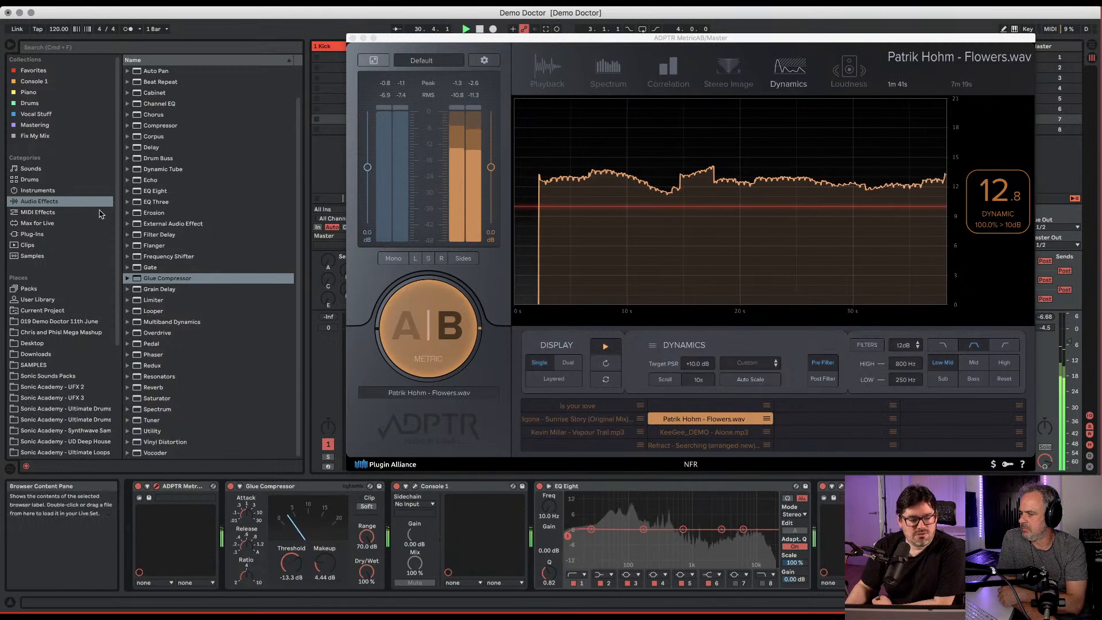
Insert the FabFilter Pro-L 2 VST from the Mix folder directly after the Glue Compressor on the Master track.
left_click(29, 234)
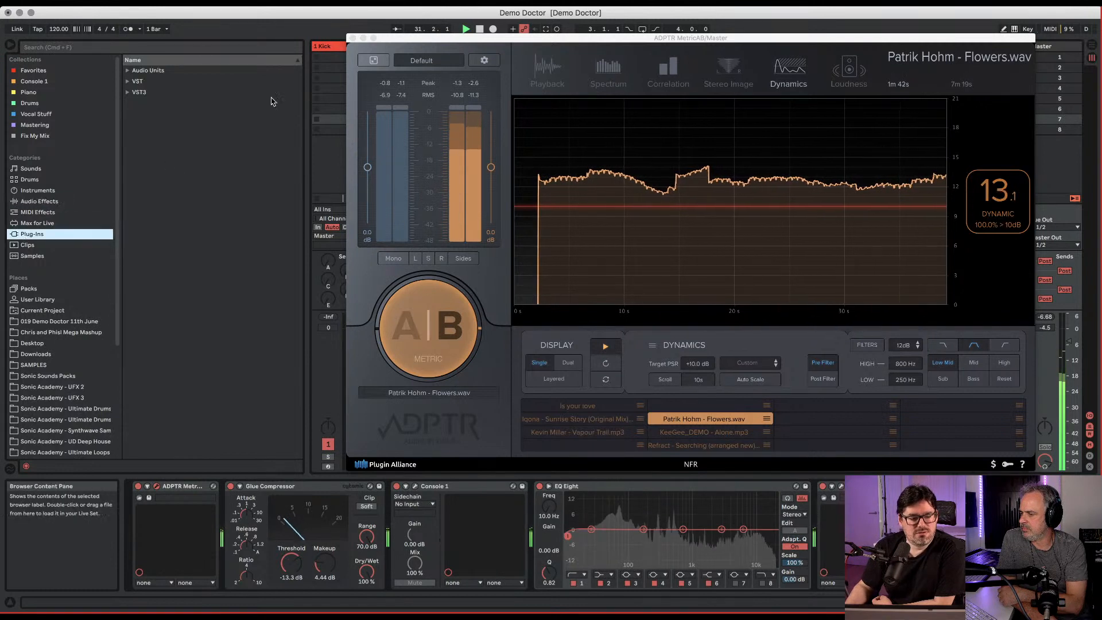
left_click(129, 82)
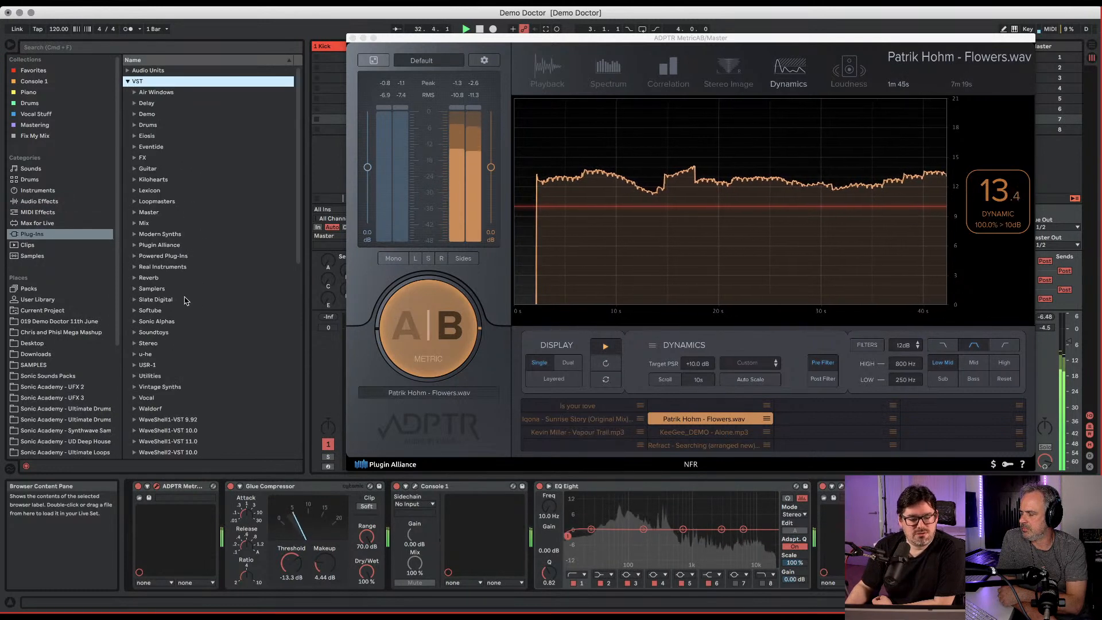
left_click(145, 223)
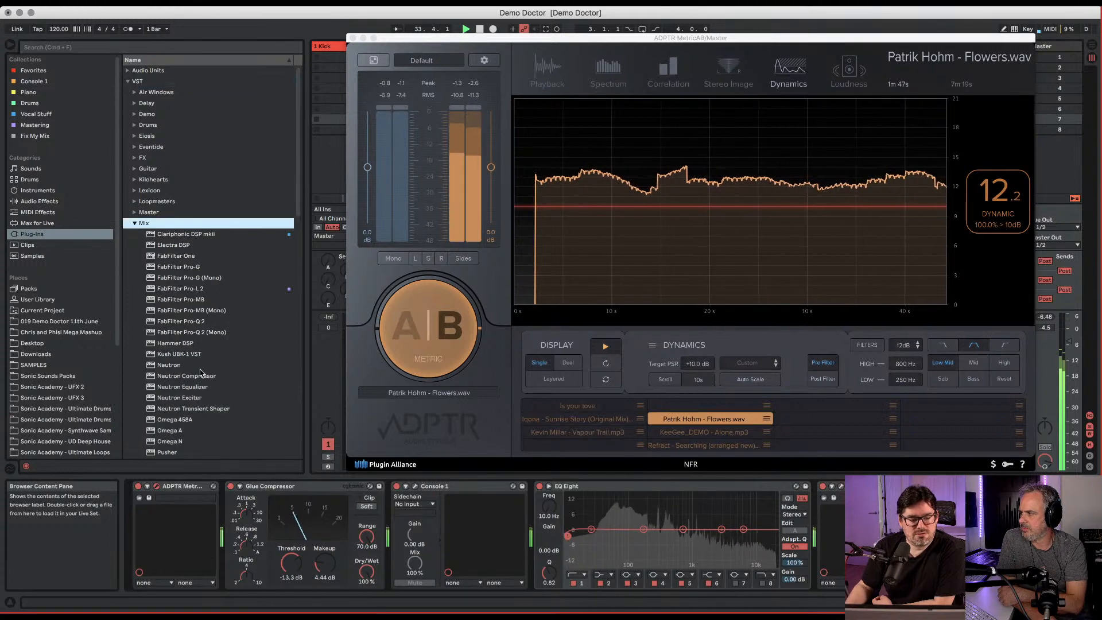
left_click_drag(163, 288, 445, 479)
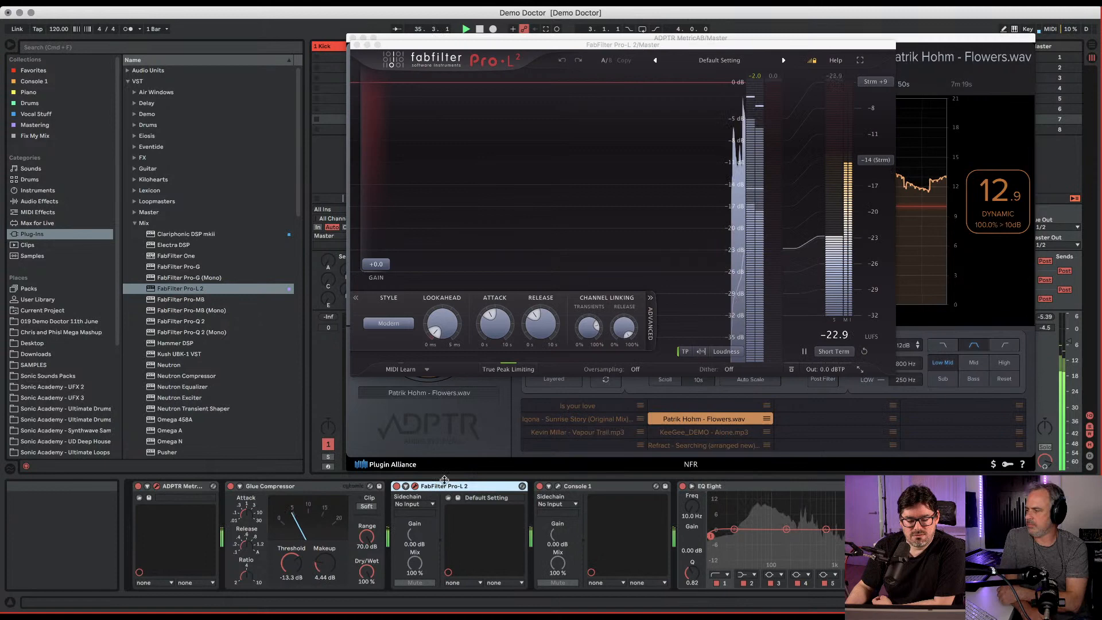
Raise the Pro-L 2 gain to +5.9 dB and lower the master volume to -10.3 dB.
left_click(307, 488)
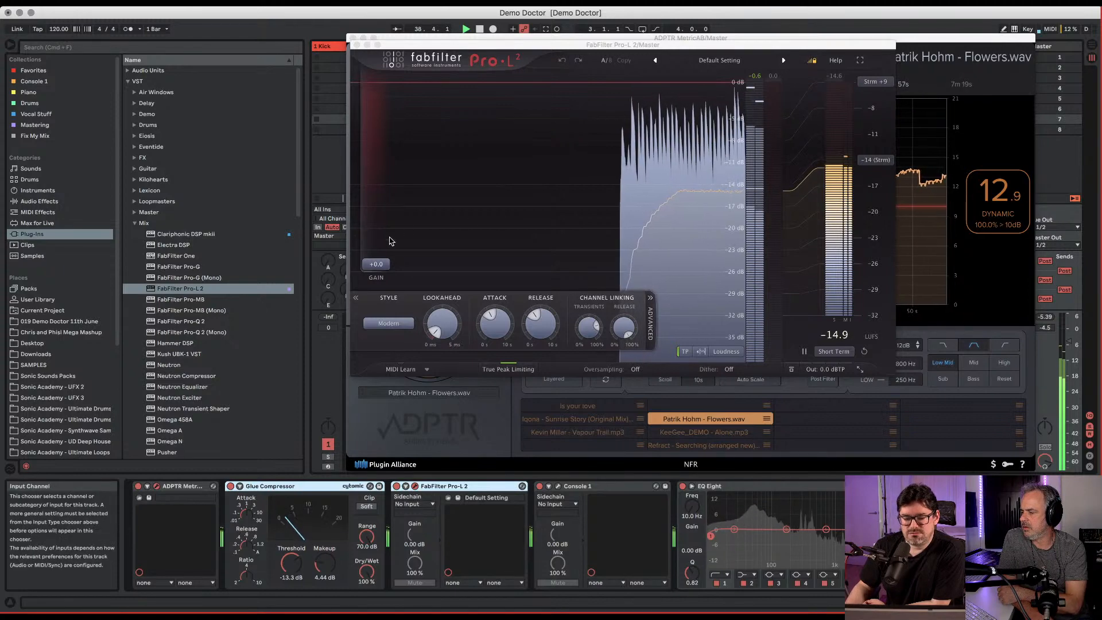
left_click_drag(376, 264, 388, 233)
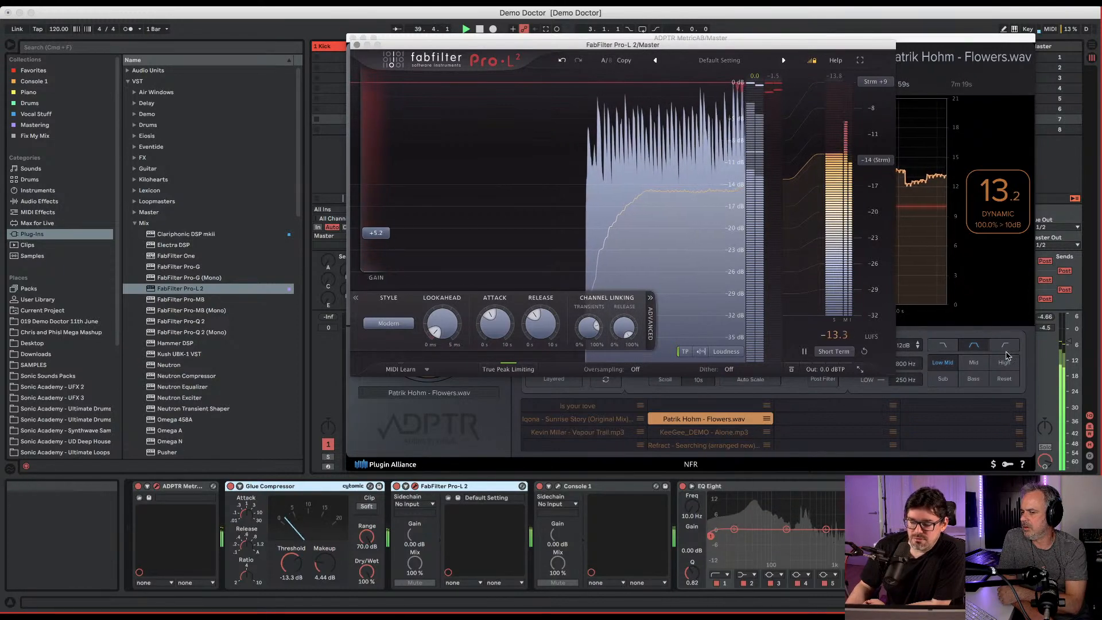
left_click_drag(1068, 341, 1068, 354)
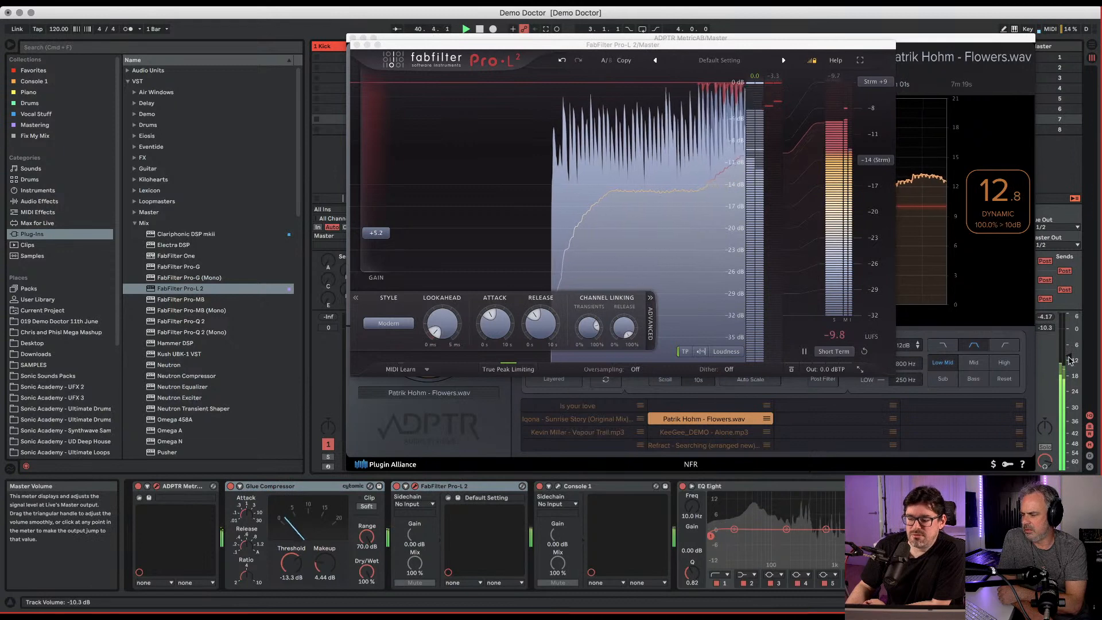
left_click_drag(376, 233, 380, 228)
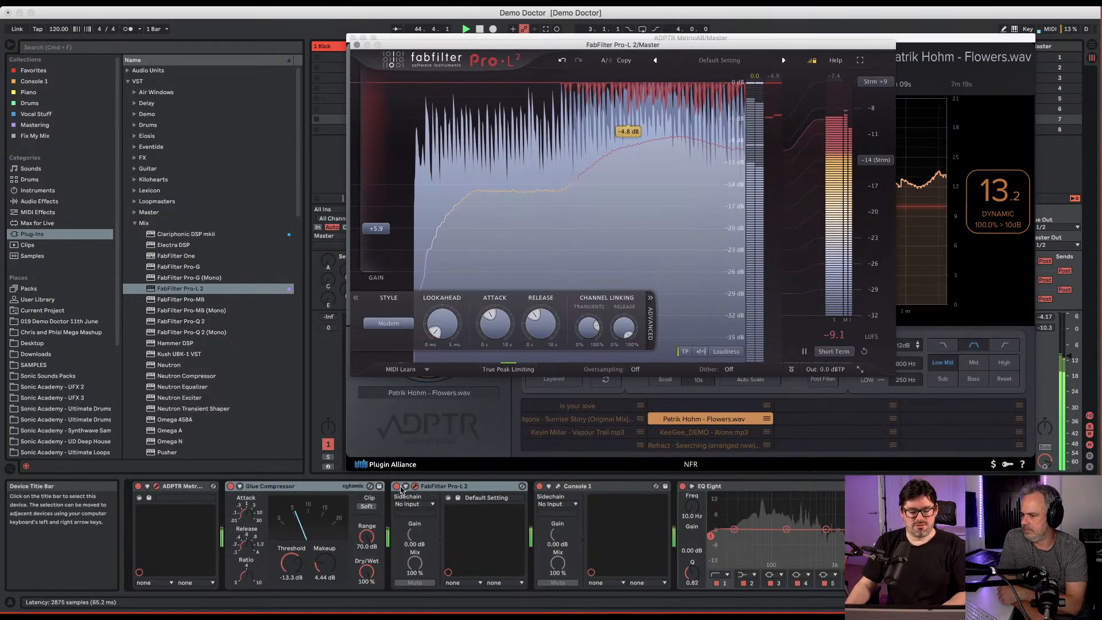
Group the Glue Compressor and Pro-L 2 into an effect rack and toggle the rack off and on to compare.
left_click(478, 488)
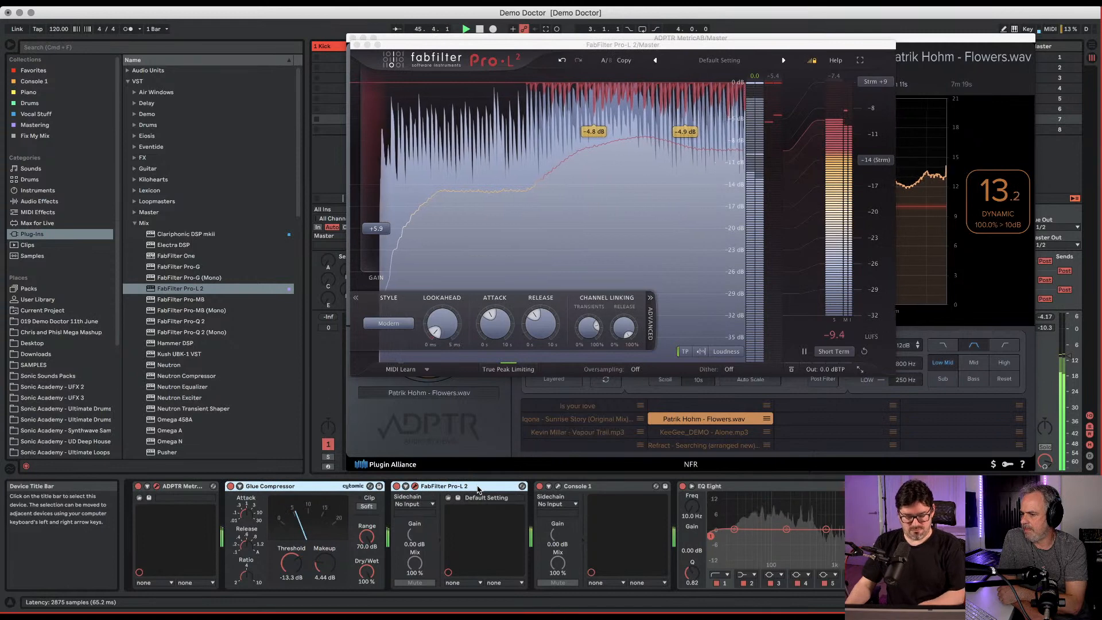
key("super+g")
left_click(231, 486)
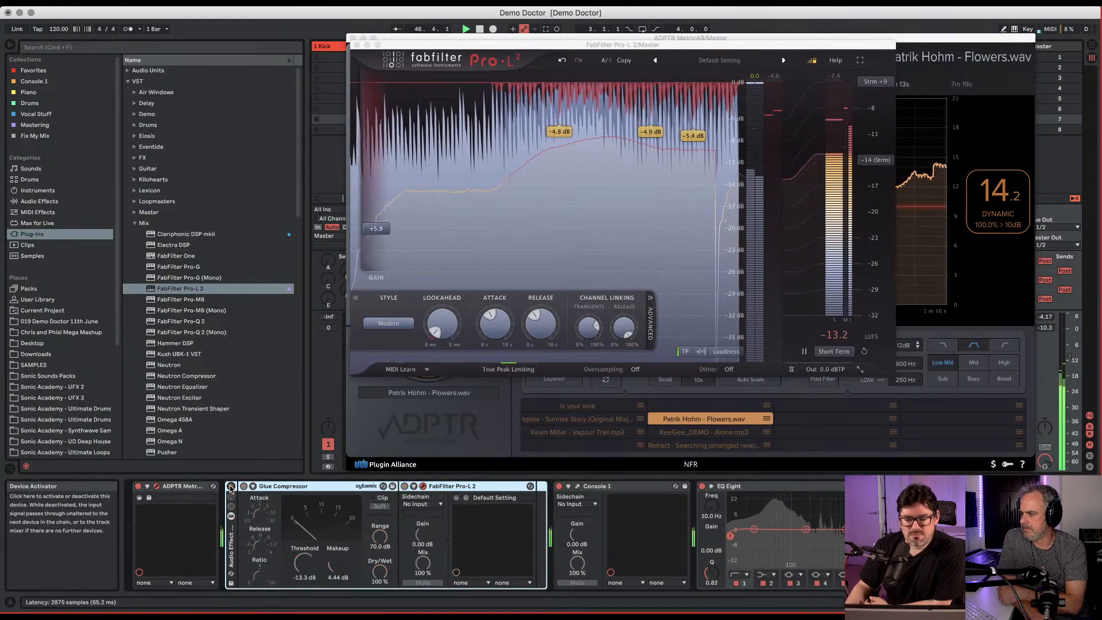
left_click(231, 486)
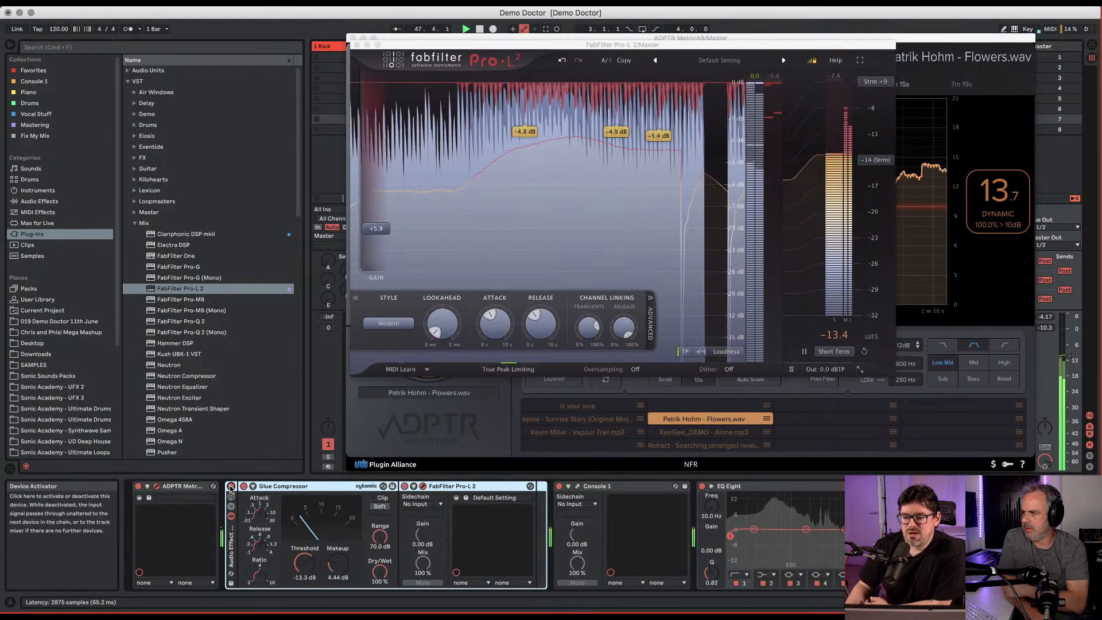
Lower the Pro-L 2 gain to +4.7 dB and close the limiter's window.
left_click_drag(376, 229, 379, 246)
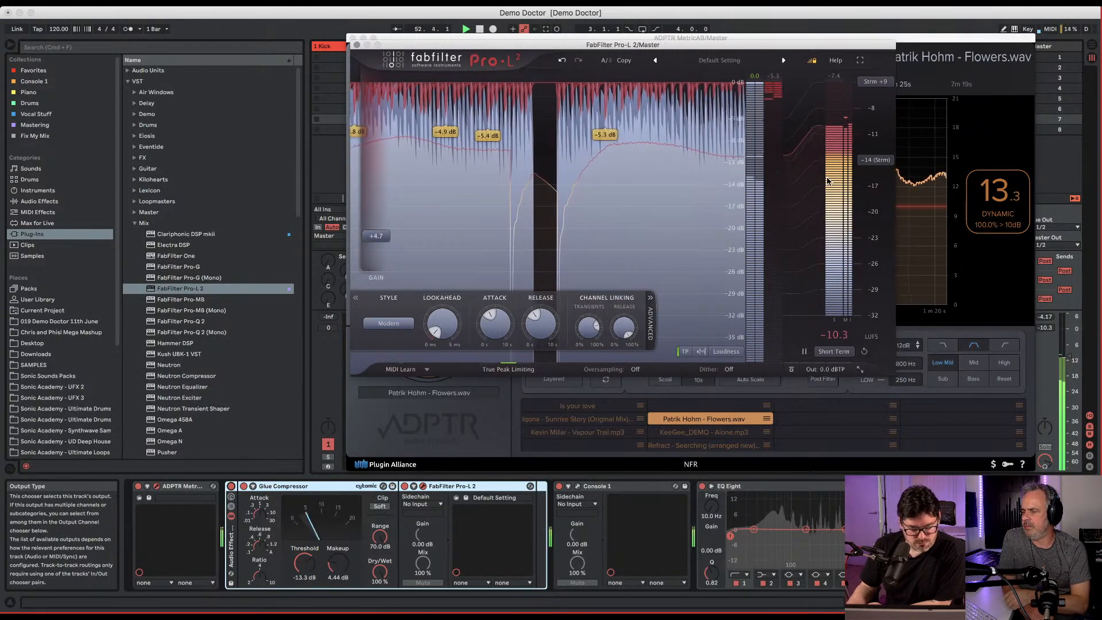
mouse_move(827, 181)
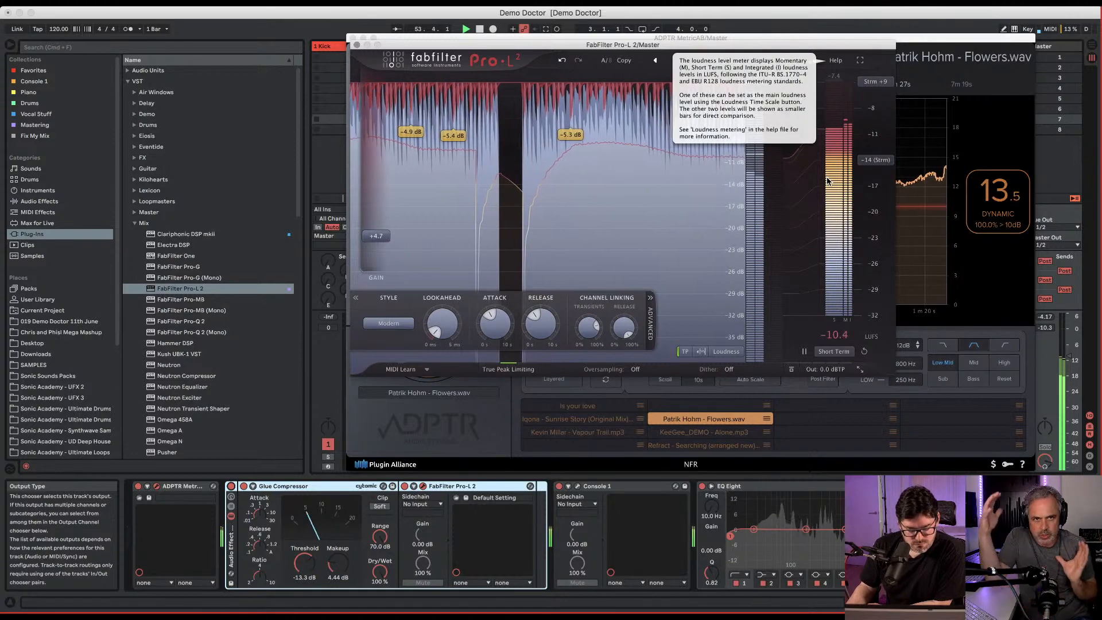
left_click(355, 45)
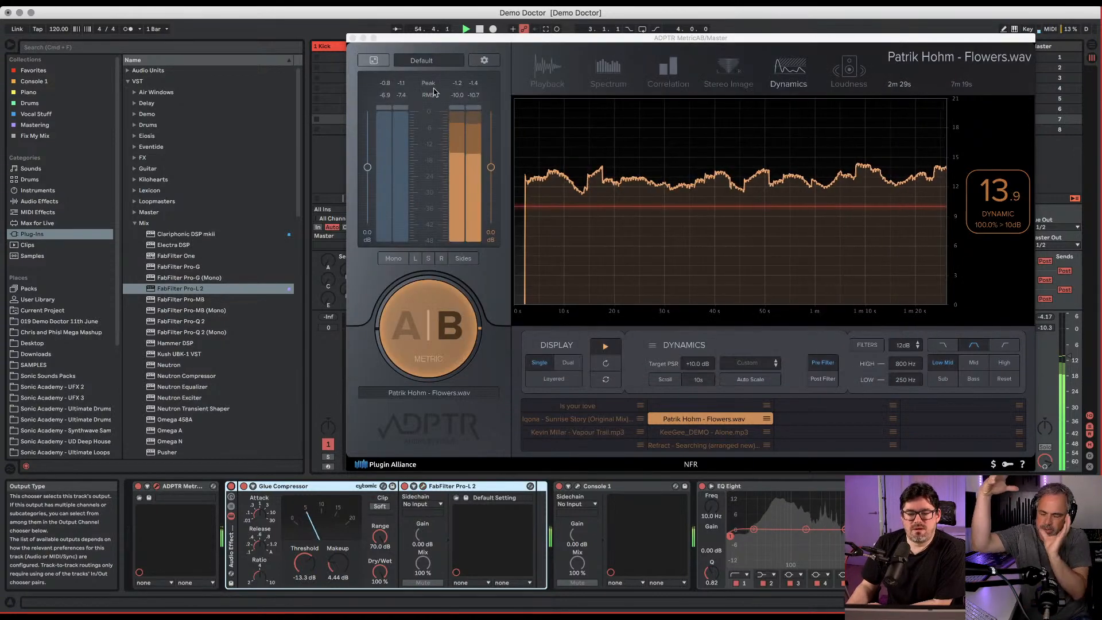
Jump to about 4m57s in the Flowers.wav waveform in MetricAB's Playback view, stop playback and bypass the effect rack.
left_click(548, 74)
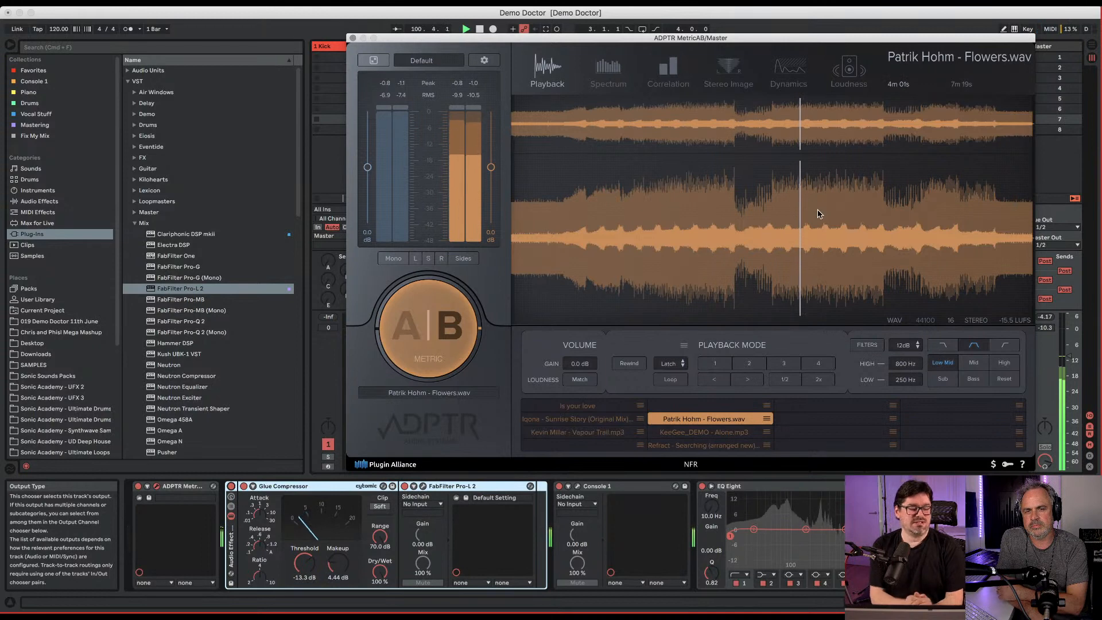
left_click(866, 214)
key("space")
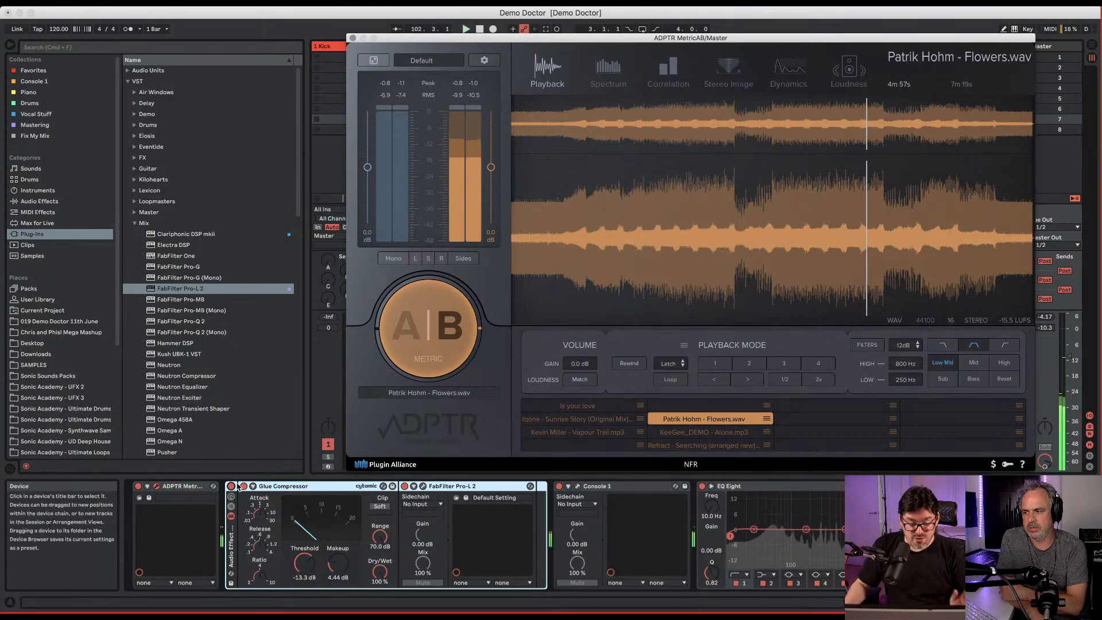
left_click(230, 486)
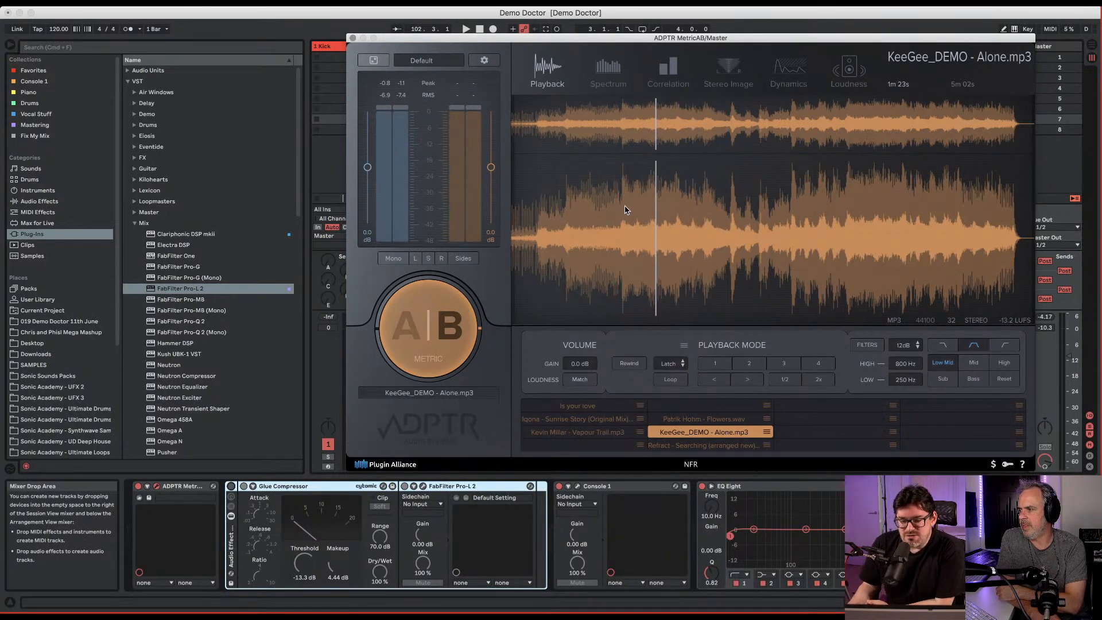
Switch MetricAB to the Alone.mp3 demo and rewind it to the start.
left_click(704, 418)
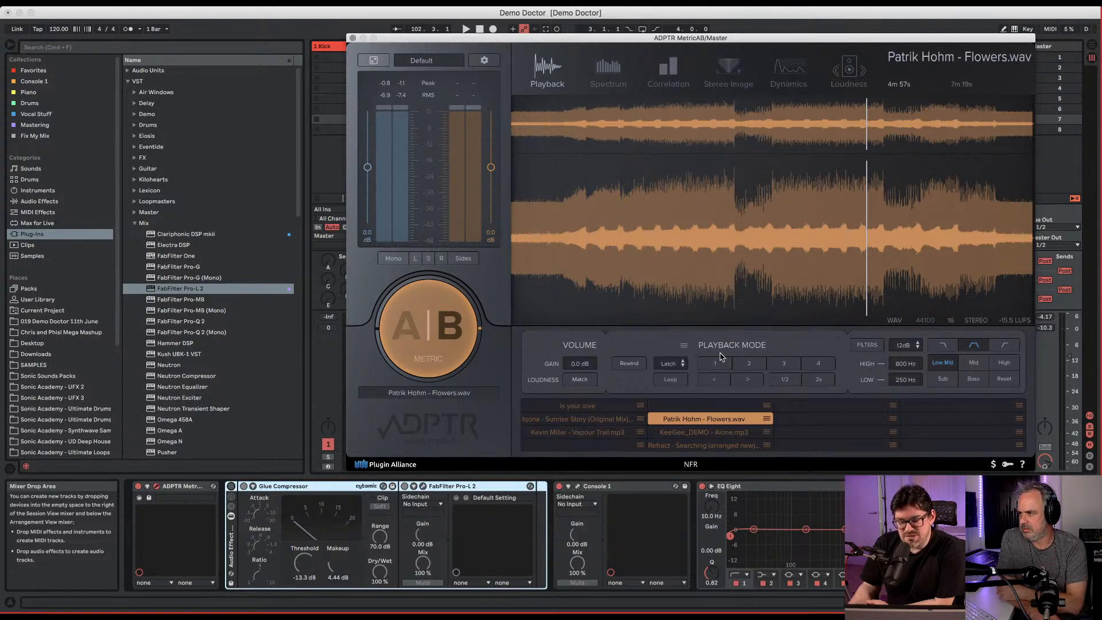
left_click(703, 432)
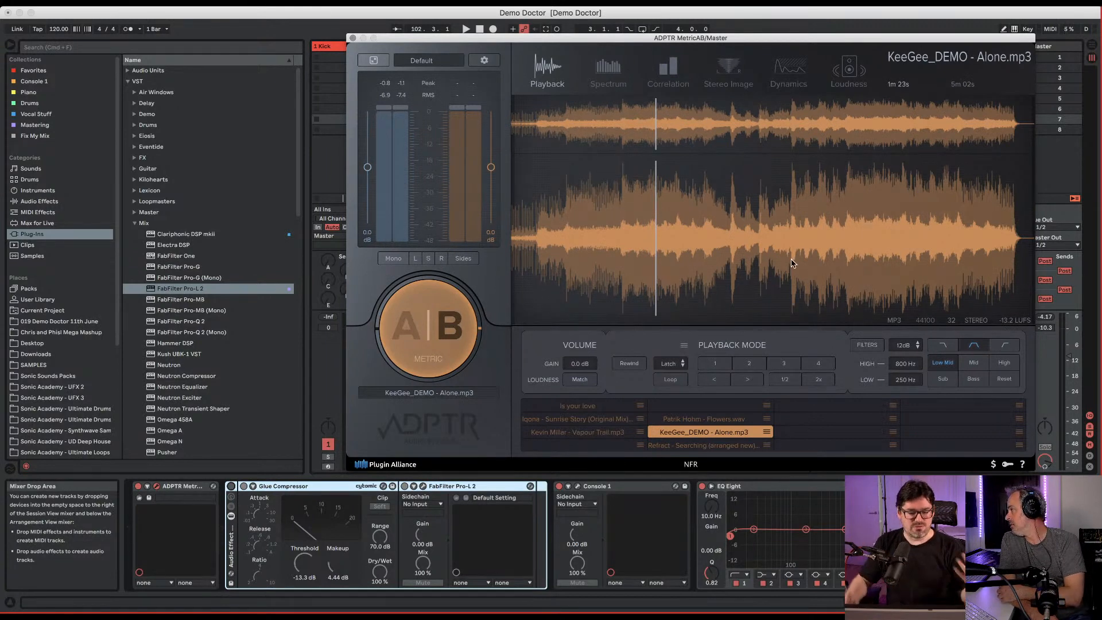
left_click(629, 363)
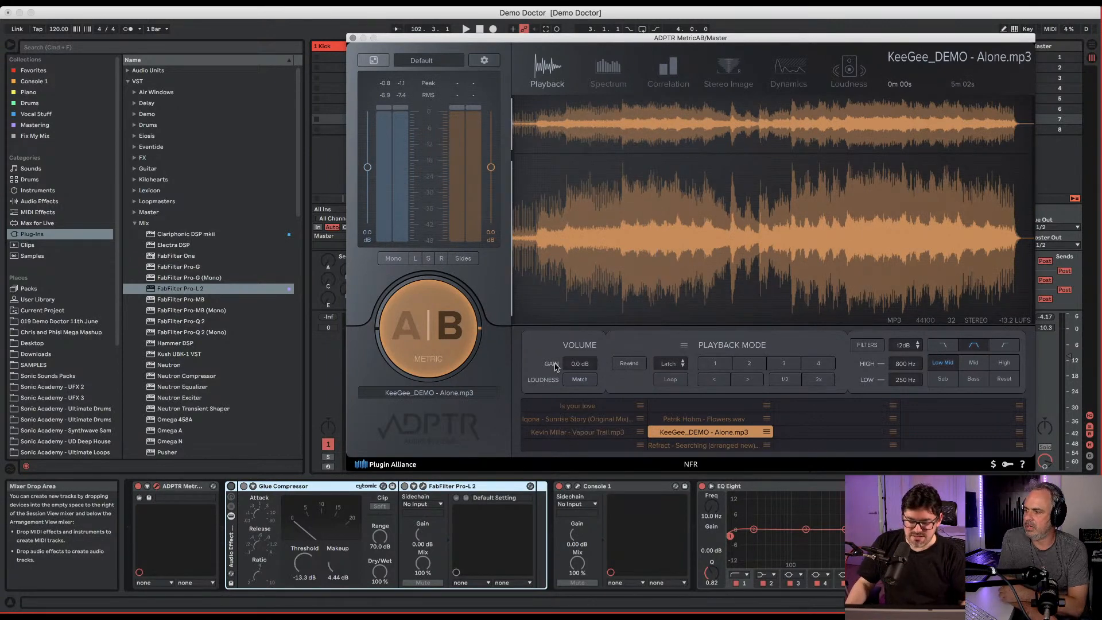
Play the Alone.mp3 demo and raise the master volume to -7.4 dB.
key("space")
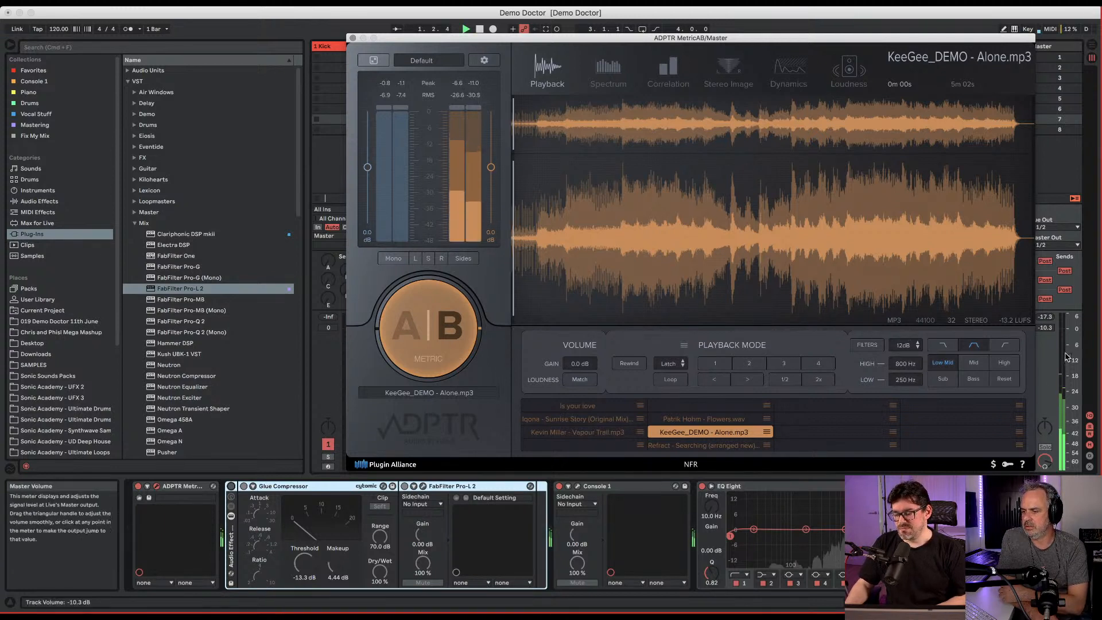
left_click_drag(1068, 356, 1069, 354)
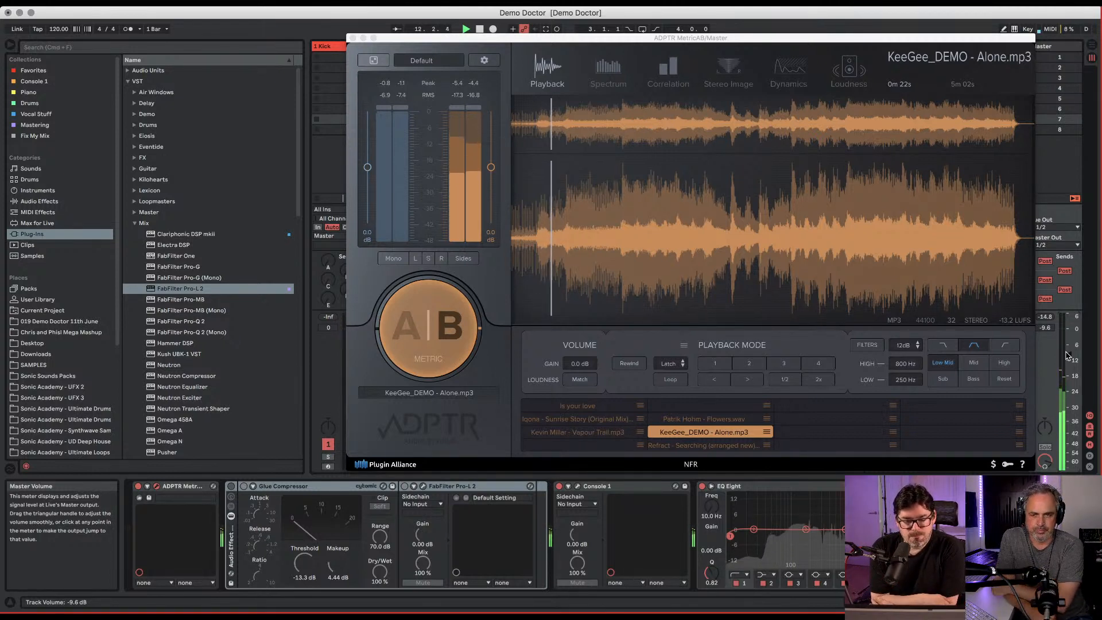
left_click_drag(1067, 354, 1066, 347)
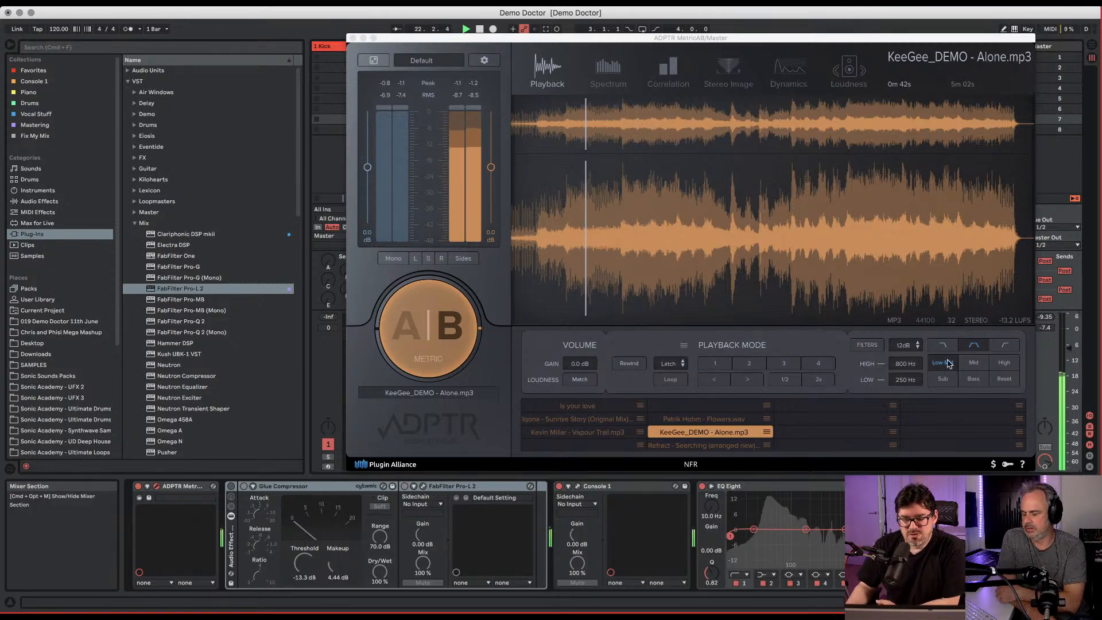
Display MetricAB's Dynamics view, re-enable the effect rack and lower the master volume to -10.5 dB.
left_click(789, 78)
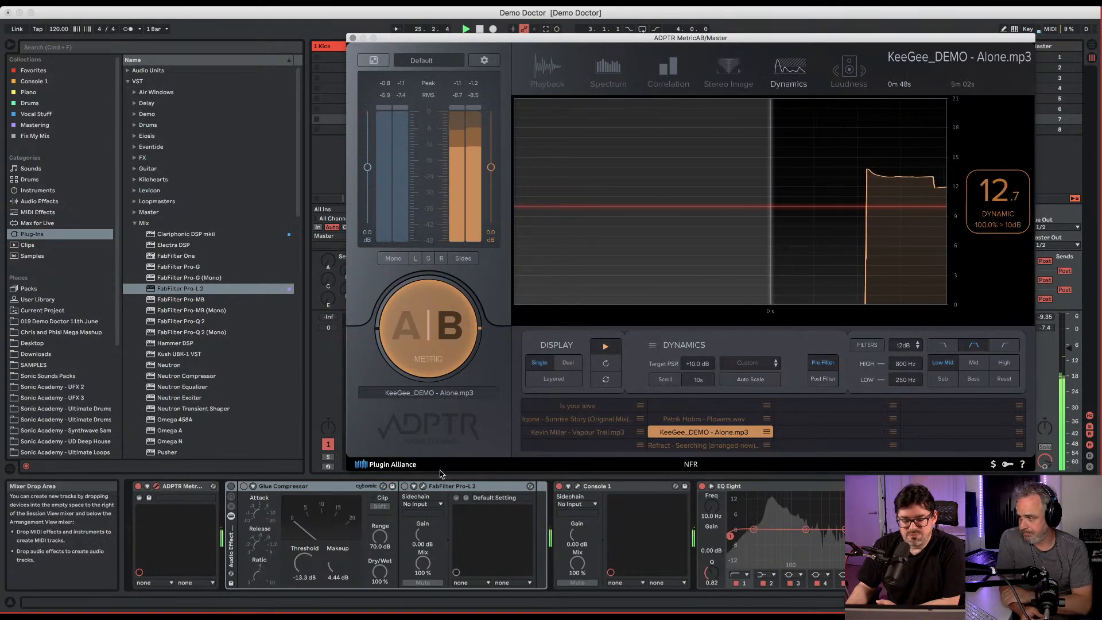
left_click(231, 486)
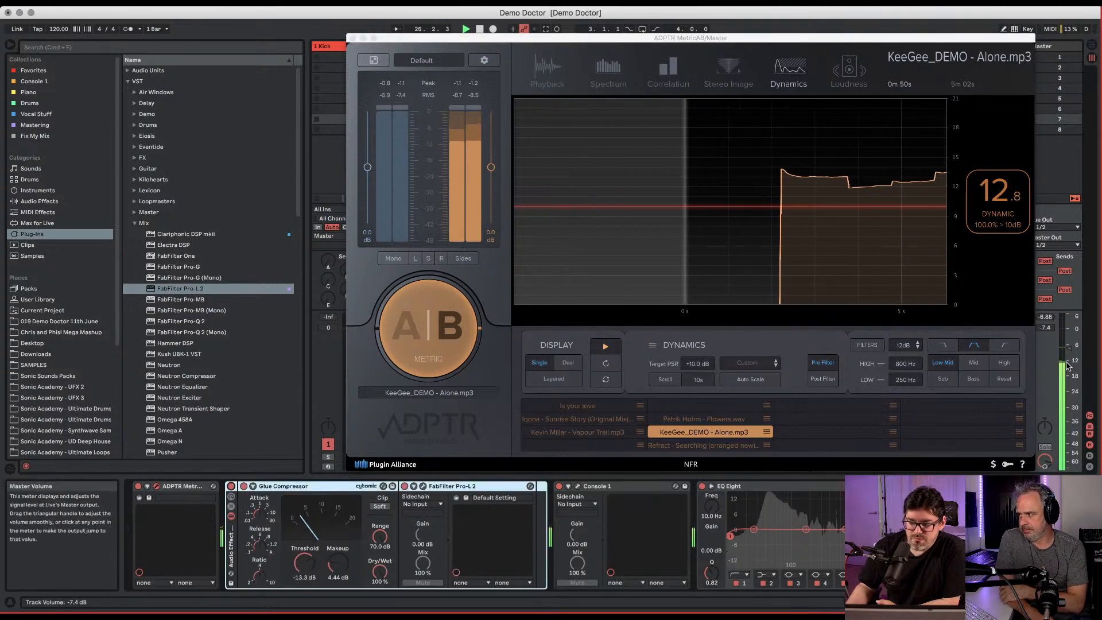
left_click_drag(1068, 348, 1070, 359)
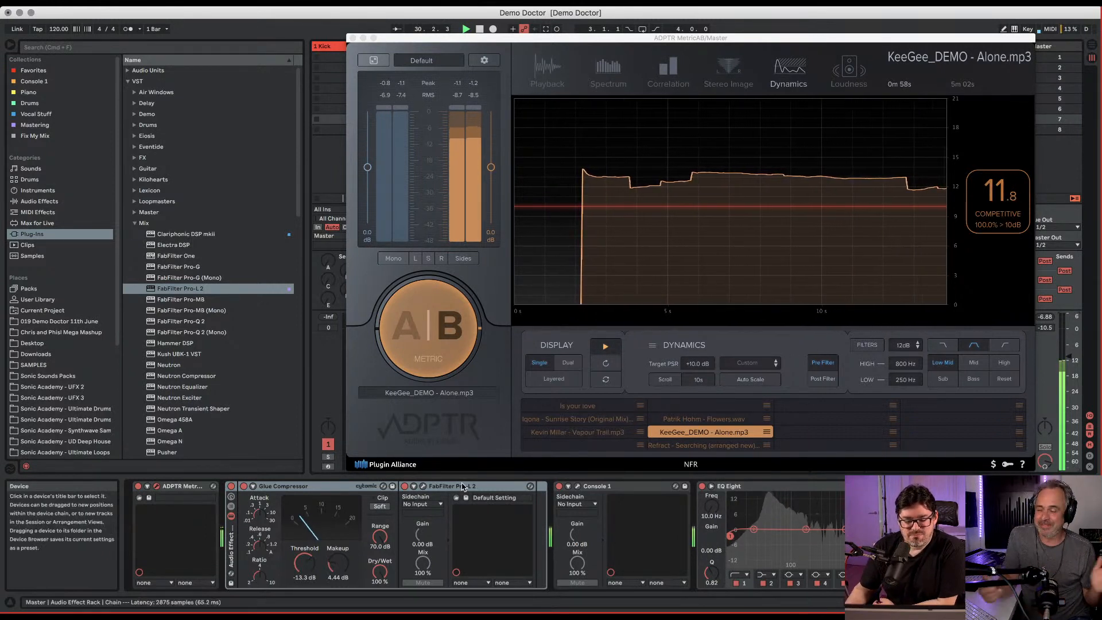
Set the Pro-L 2 gain to +4.8 dB, close its window and return MetricAB to the Playback view.
left_click(424, 487)
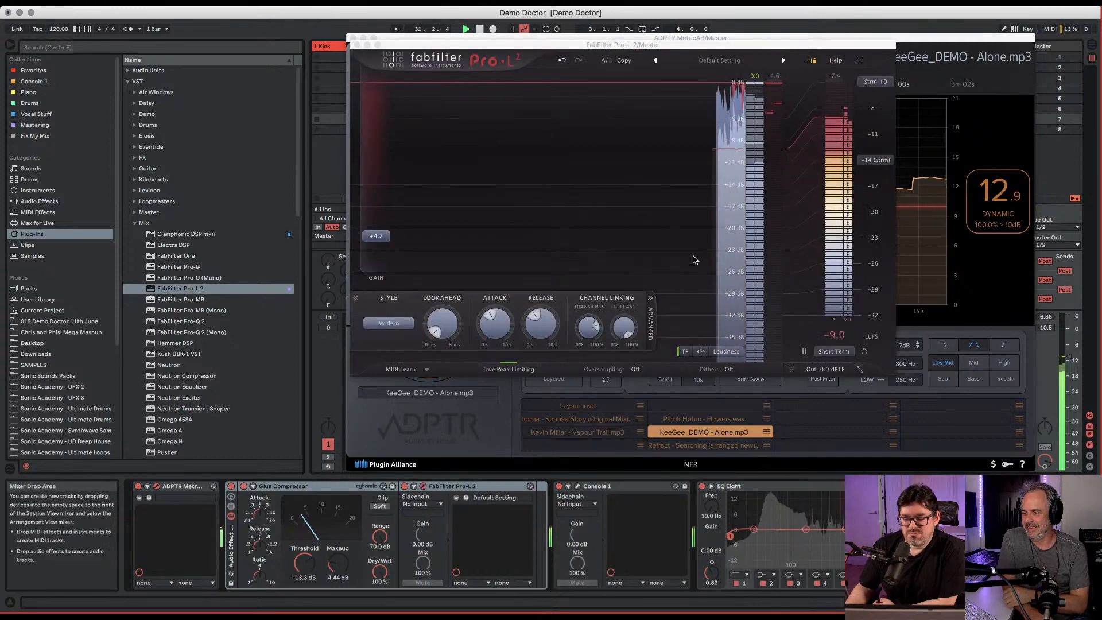
mouse_move(377, 238)
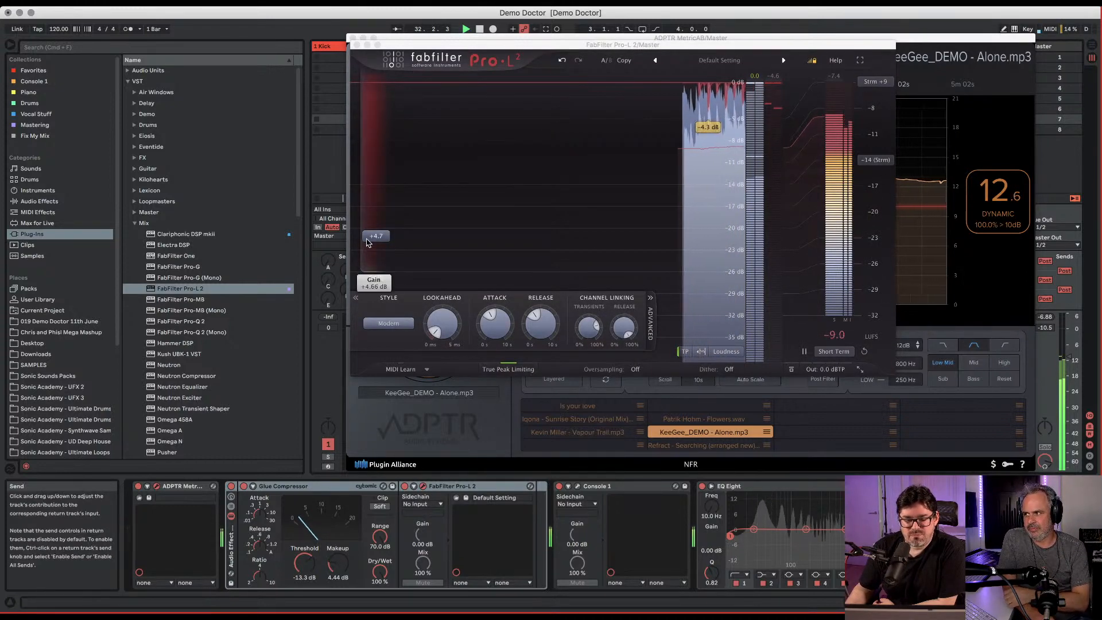
left_click_drag(379, 238, 379, 237)
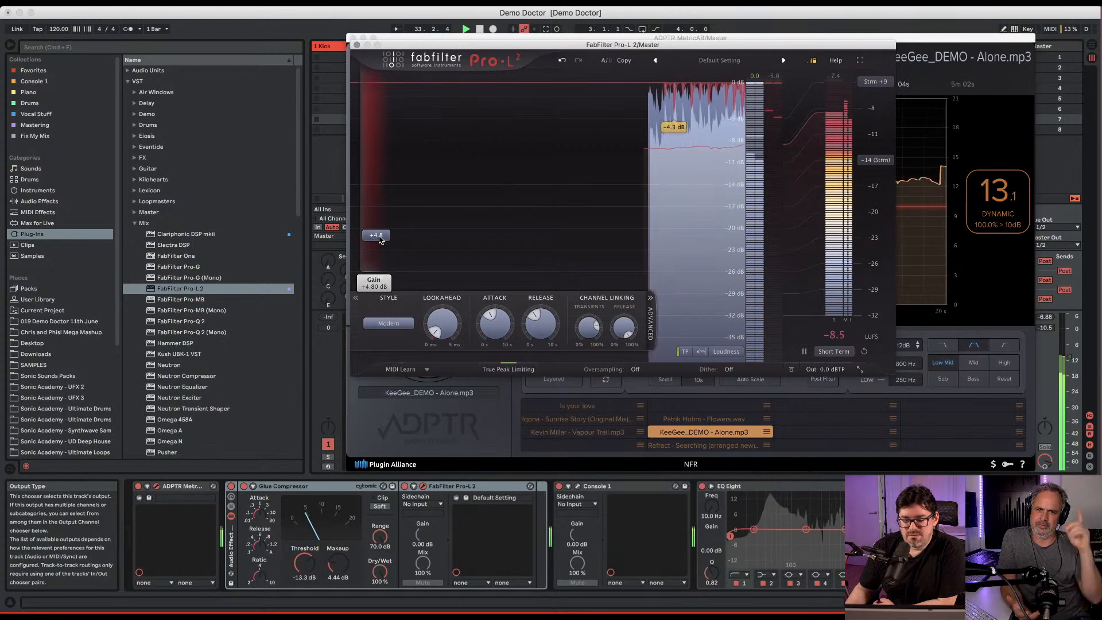
left_click(356, 45)
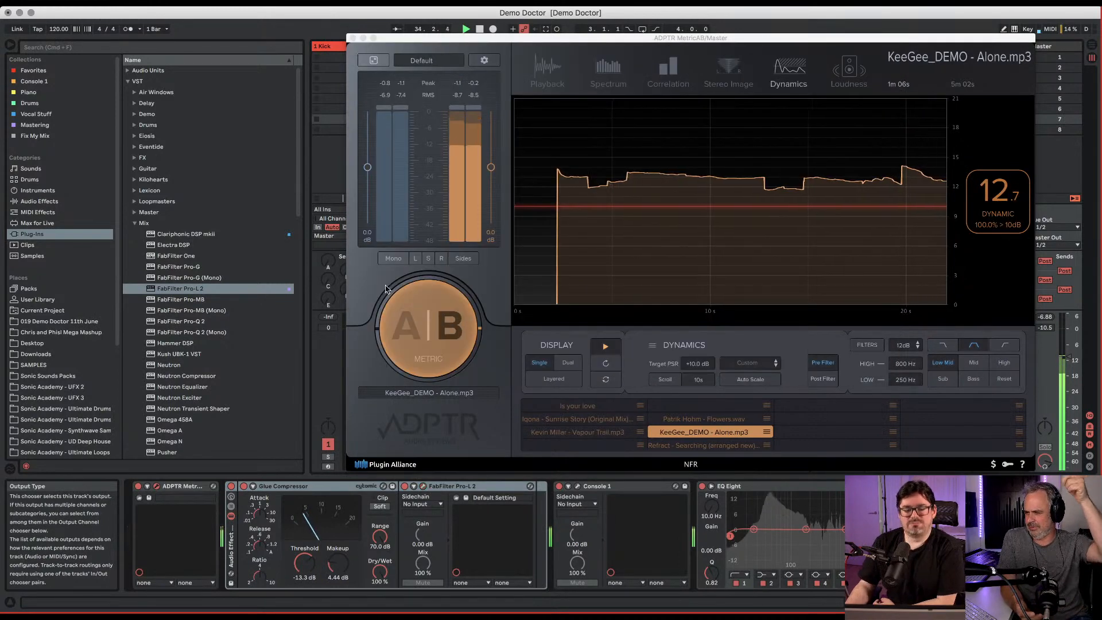
left_click(553, 75)
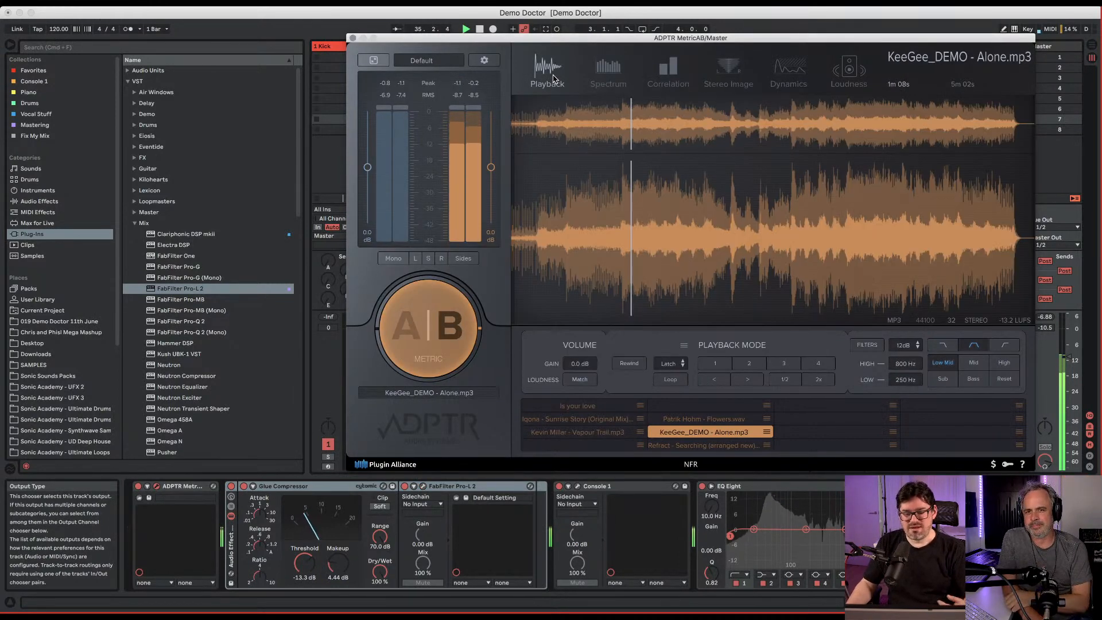
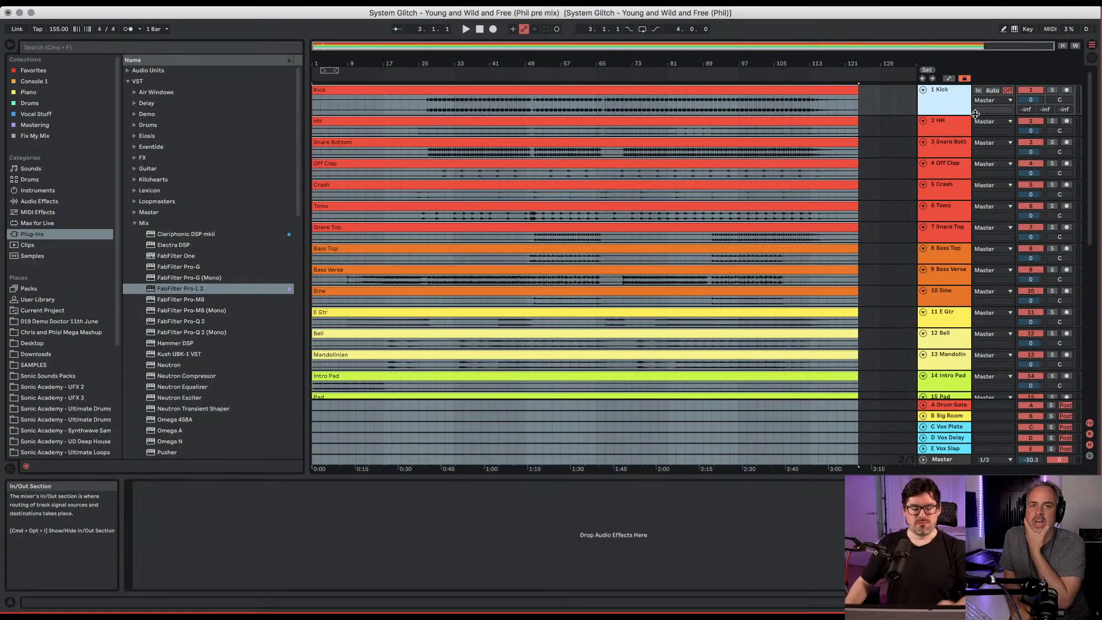
Hide the browser, fit the whole arrangement to the view width and play it from about bar 21.
left_click(13, 46)
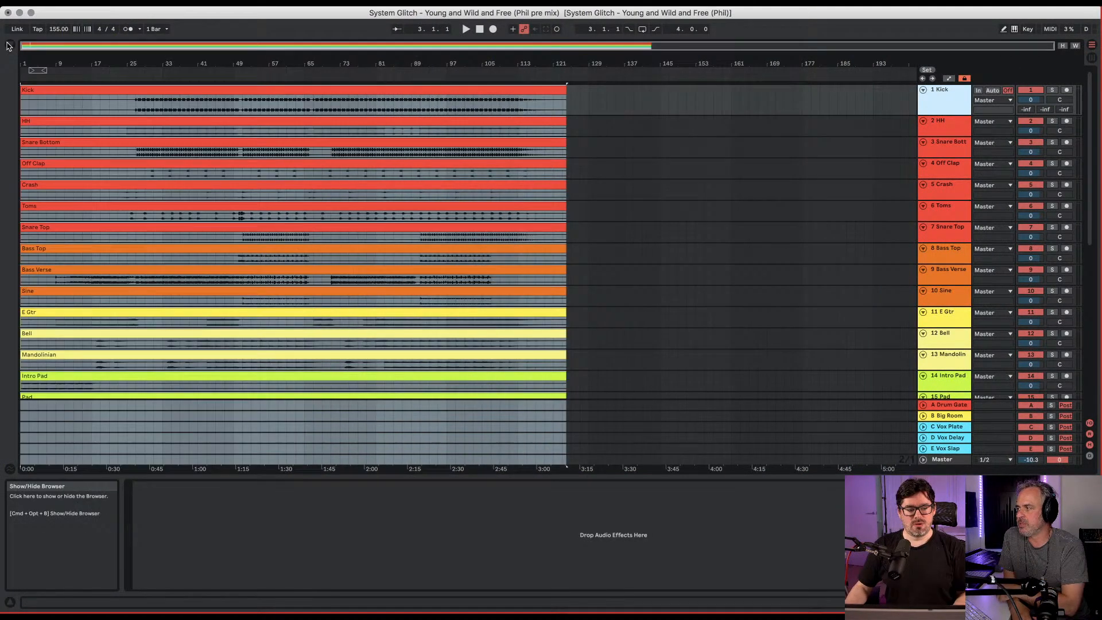
double_click(373, 61)
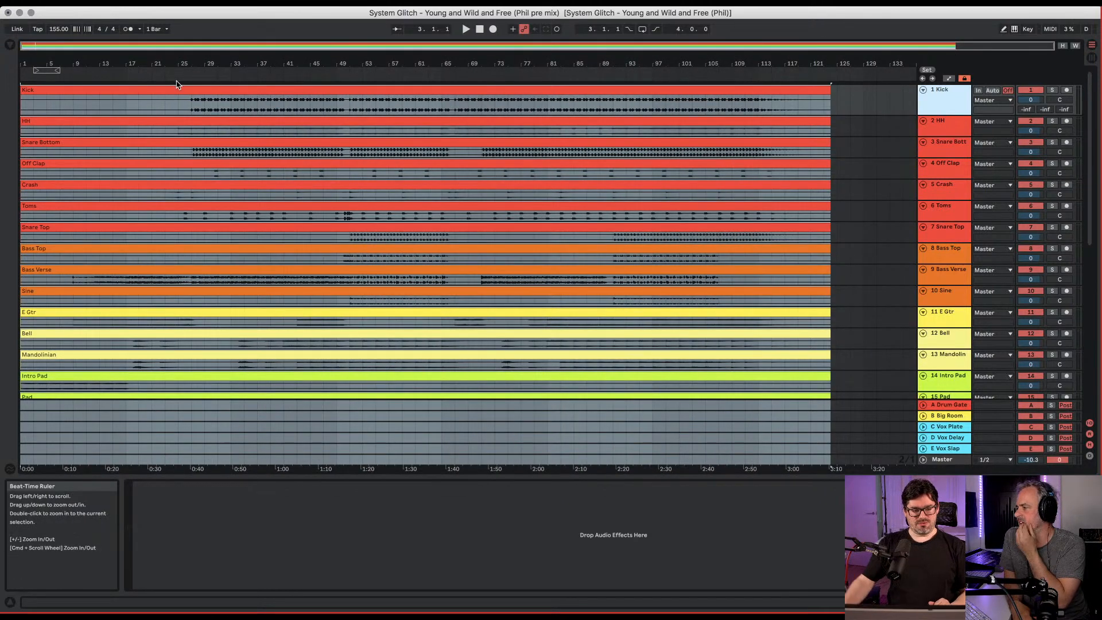
left_click(158, 72)
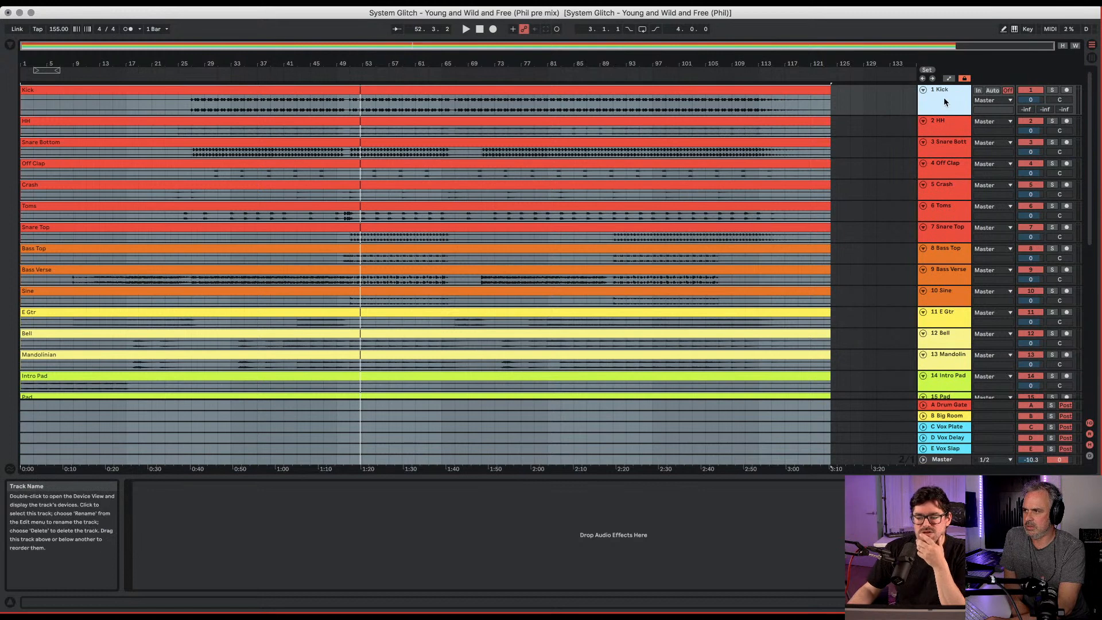
Solo the Bass Top track, briefly play it from the start, and unsolo it.
left_click(941, 152)
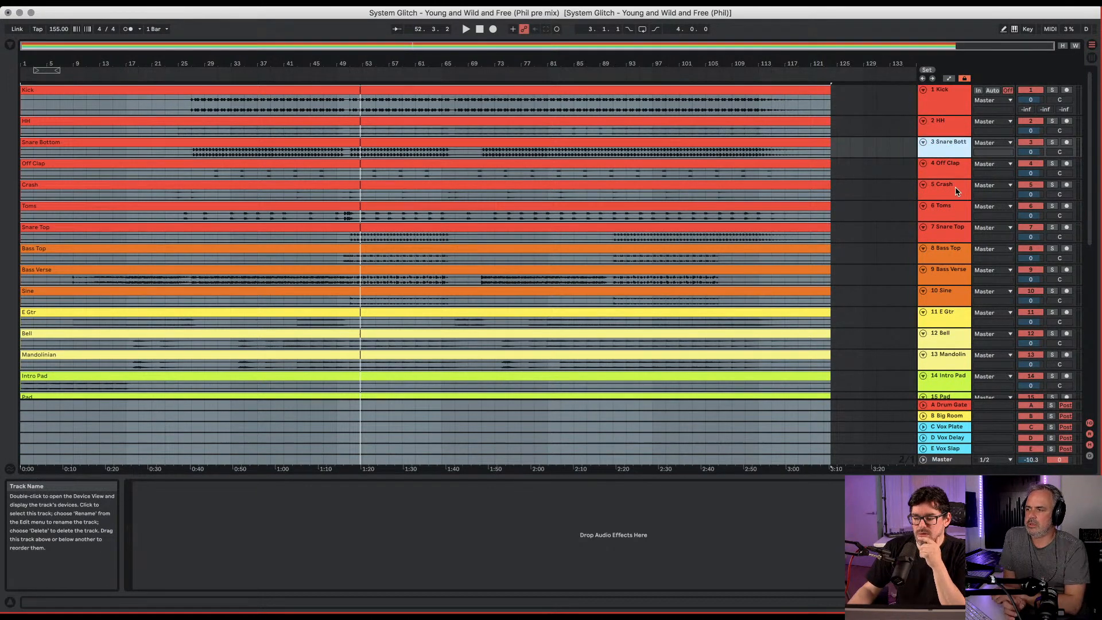
left_click(945, 250)
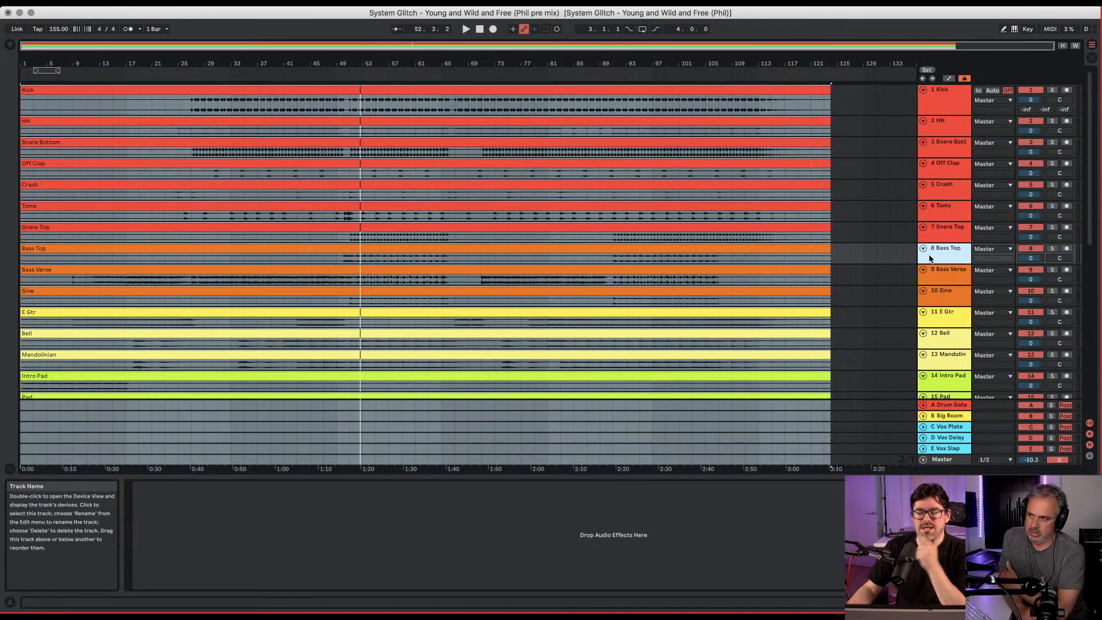
left_click(1052, 249)
key("space")
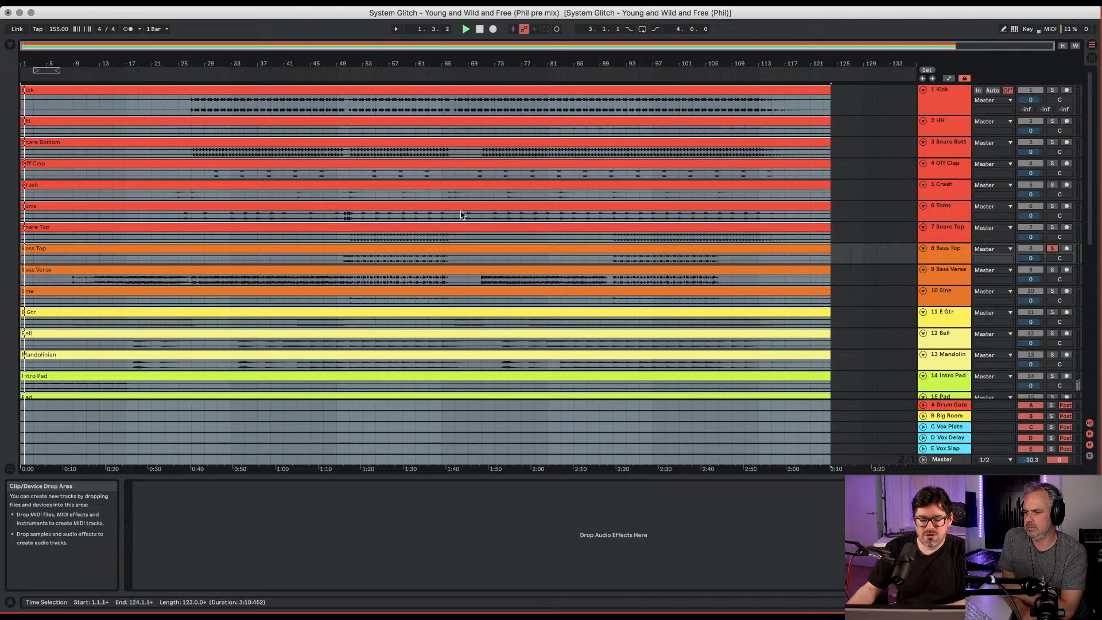
key("space")
left_click(1052, 249)
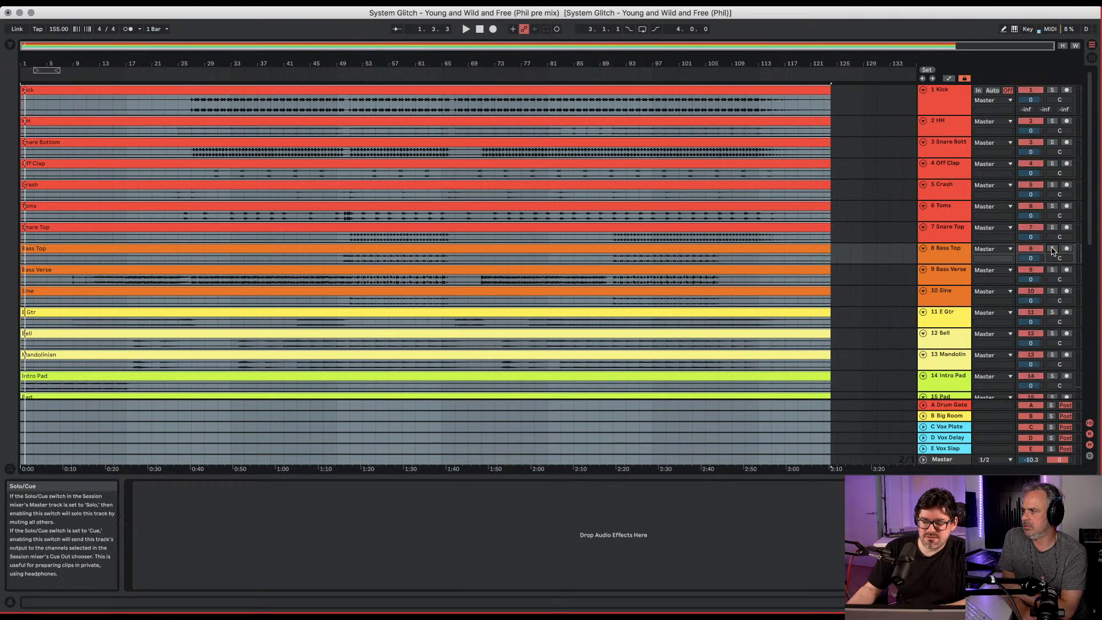
Solo the Bass Verse track and play the arrangement from about bar 31.
left_click(1052, 271)
left_click(219, 71)
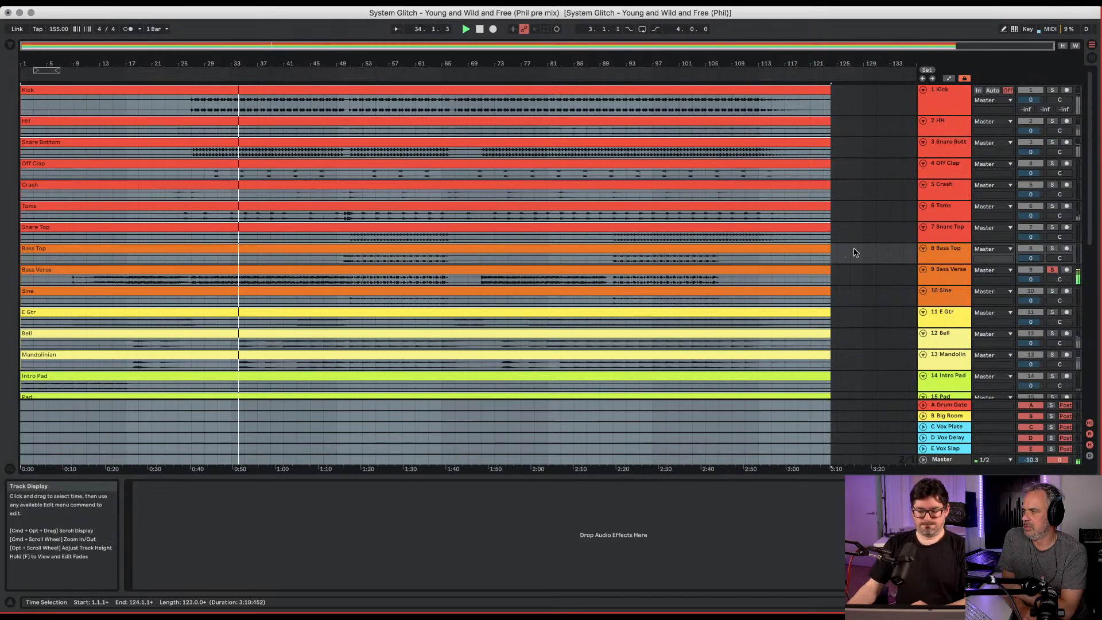
Try to convert the Bass Verse clip's melody to a new MIDI track, cancelling the conversion while it runs.
right_click(956, 279)
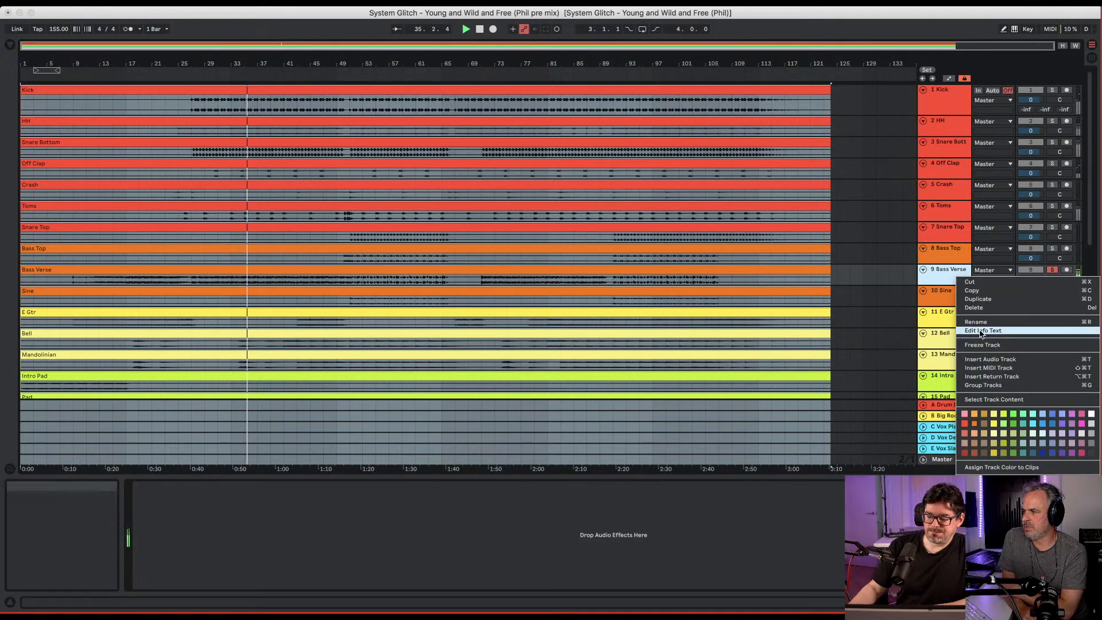
left_click(905, 261)
right_click(585, 271)
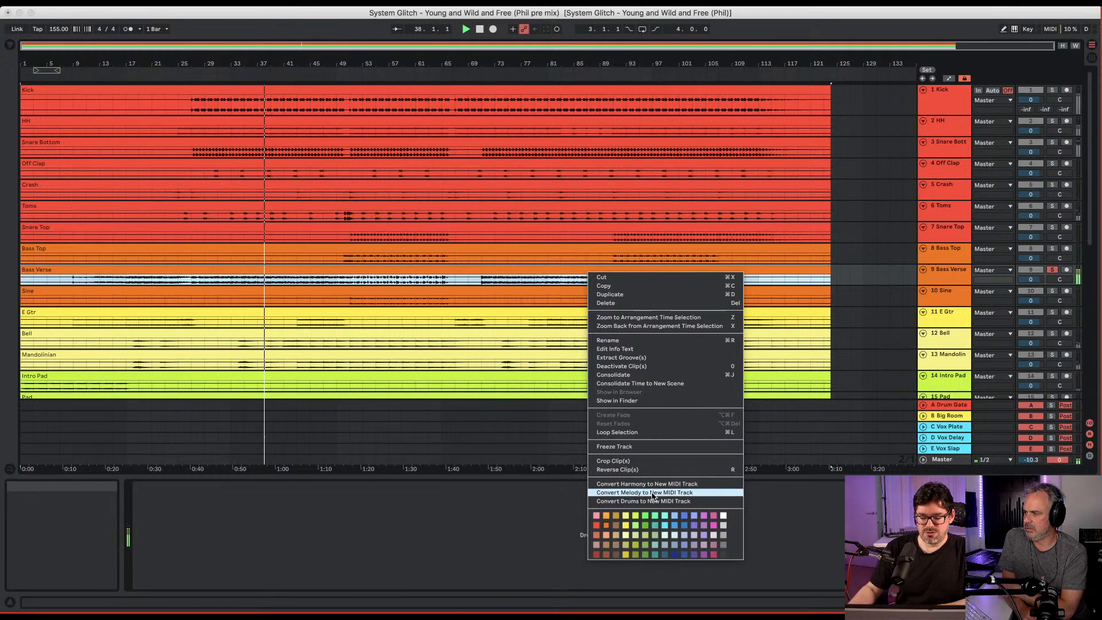
left_click(652, 494)
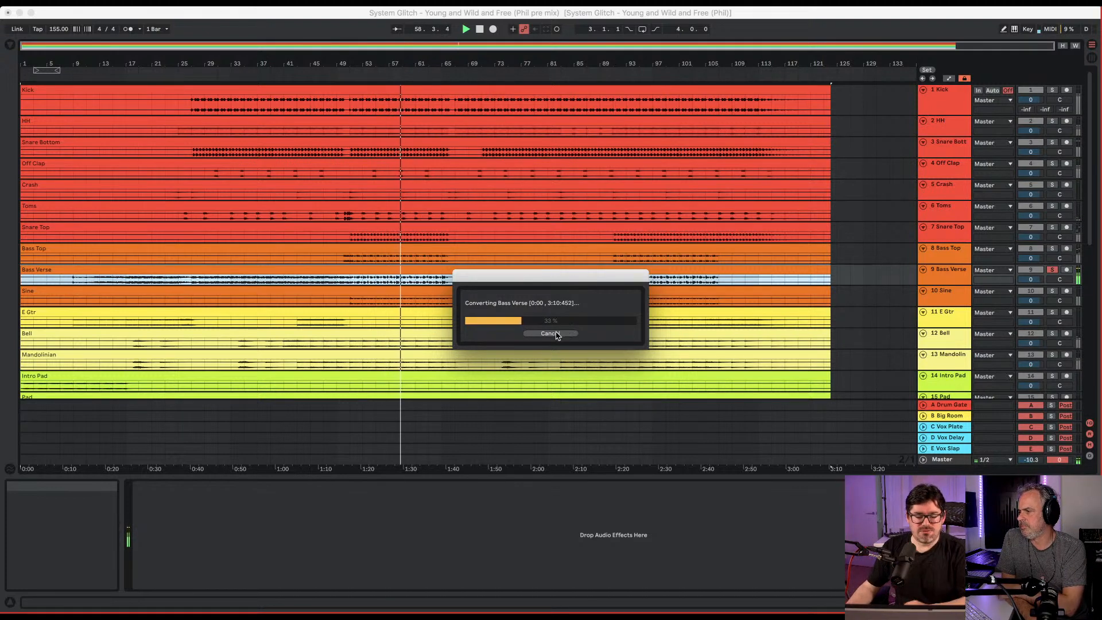
left_click(552, 332)
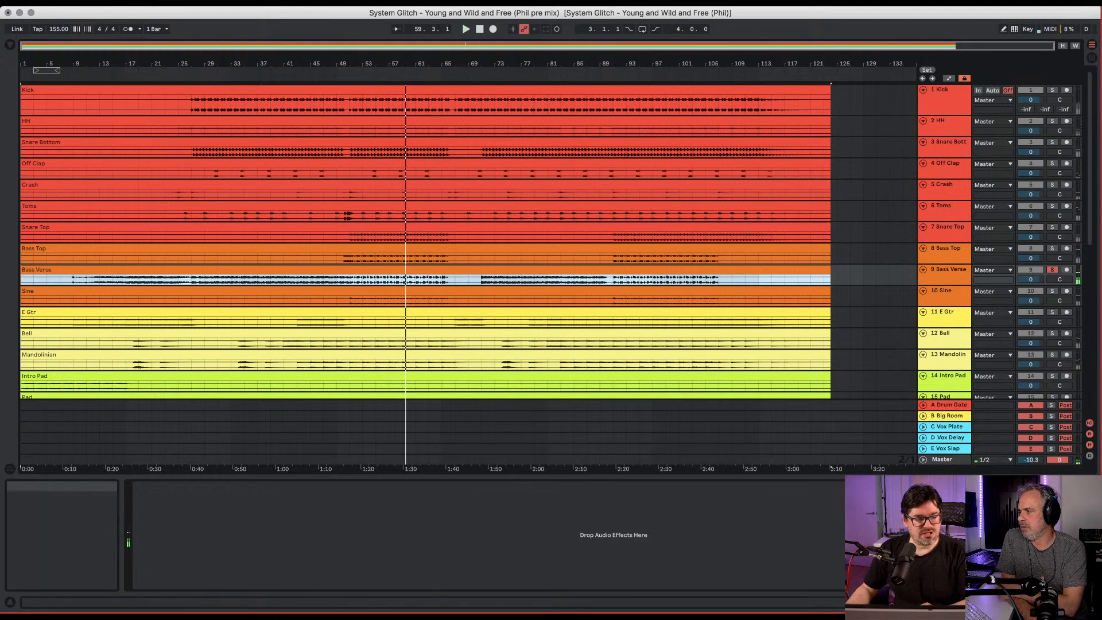
Import the 16-ANA 2 track from the 13 Bass GRP of the current project's mixed set, placing it directly below Bass Verse.
left_click(11, 46)
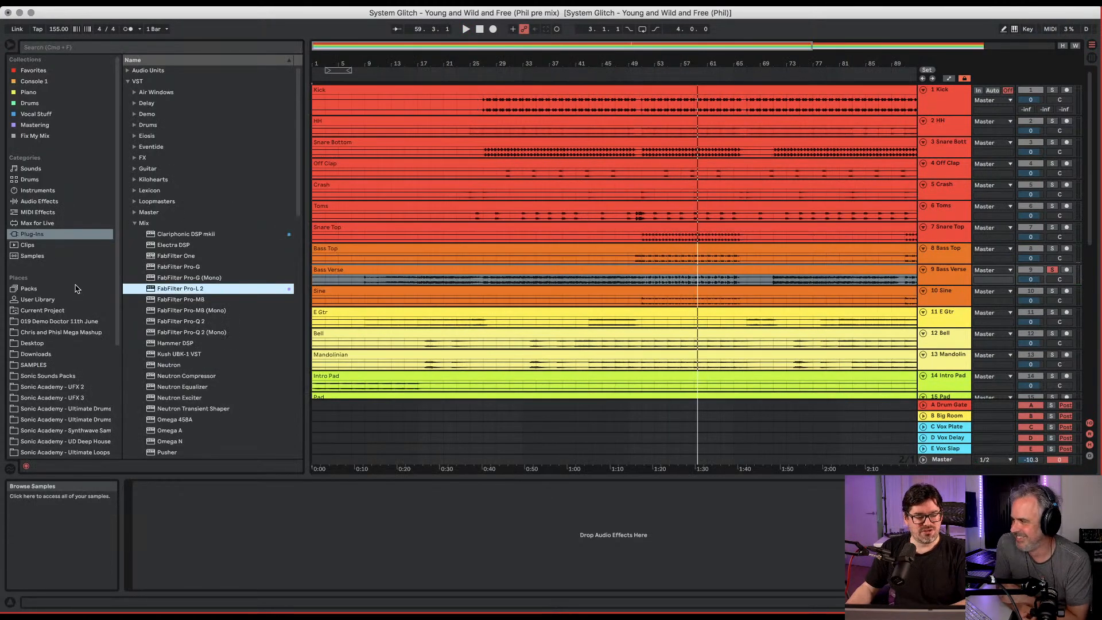
left_click(55, 311)
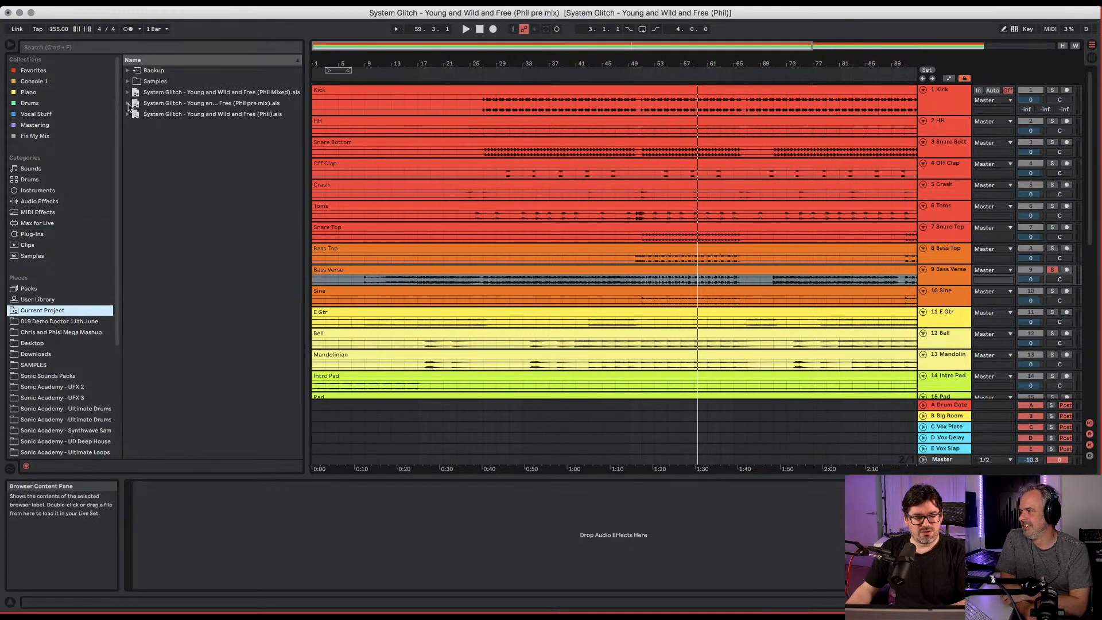
left_click(128, 92)
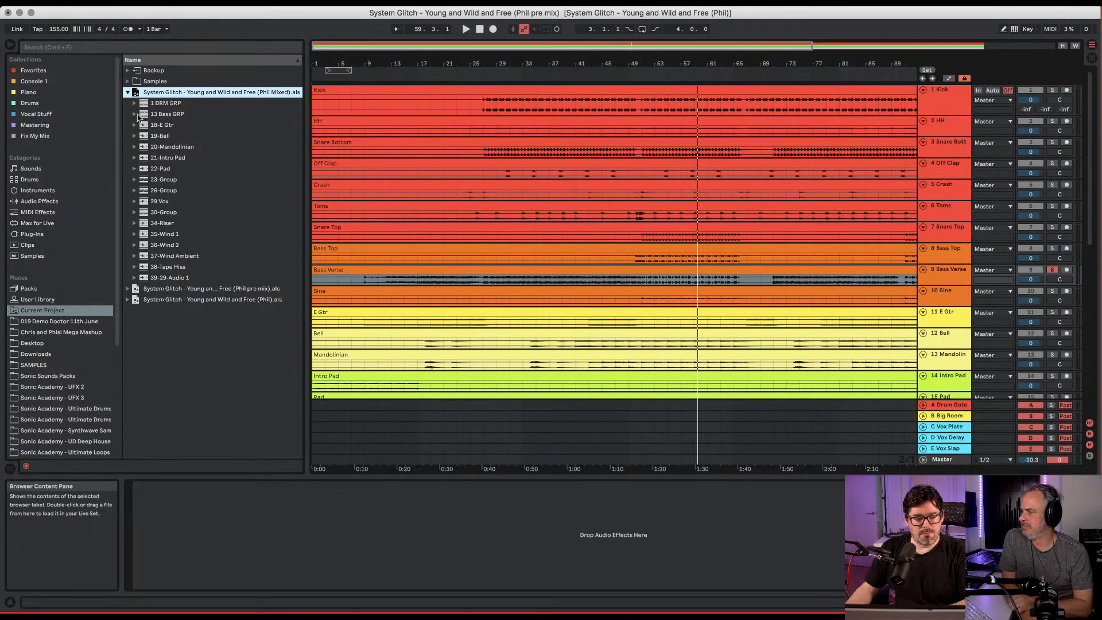
left_click(134, 115)
left_click(170, 149)
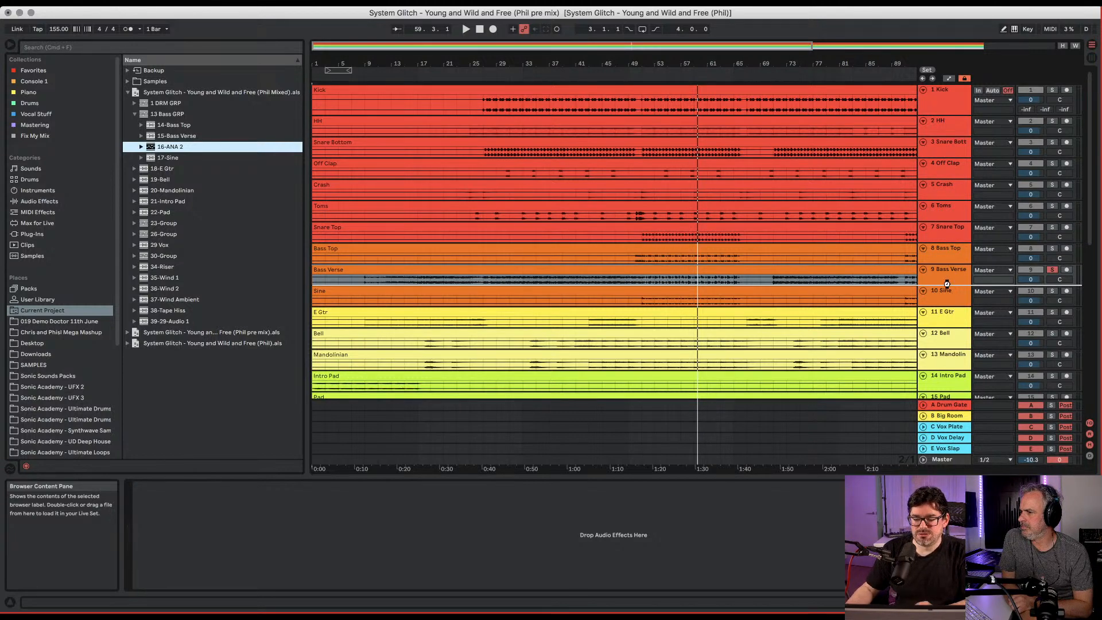
left_click_drag(947, 283, 947, 284)
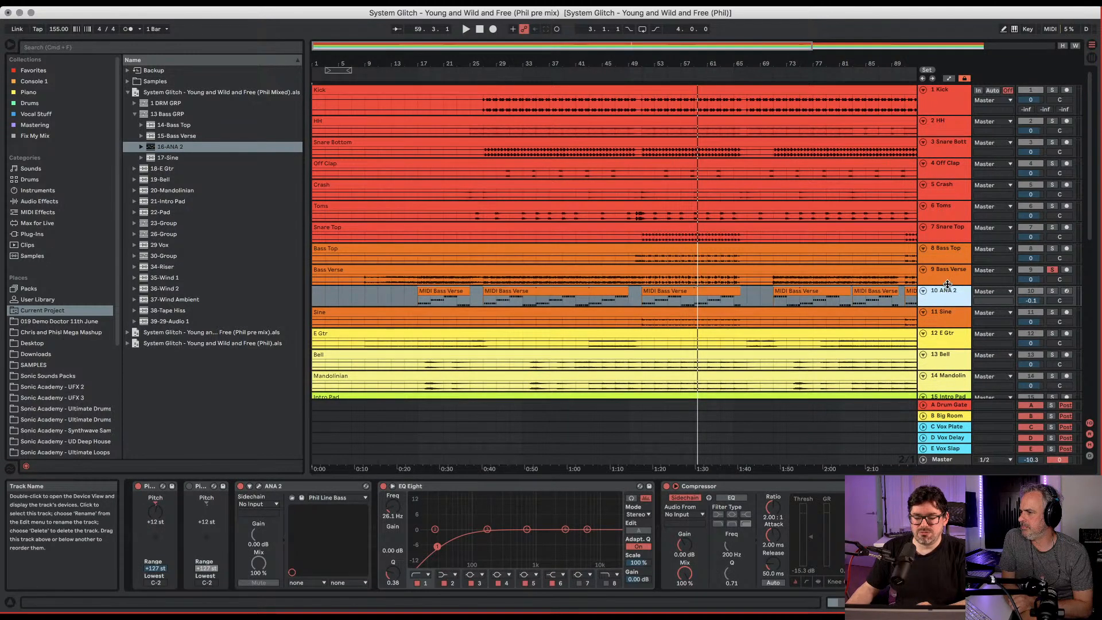
Solo the ANA 2 track, play it from about bar 17, and open its synth plug-in window.
left_click(414, 75)
left_click(1052, 292)
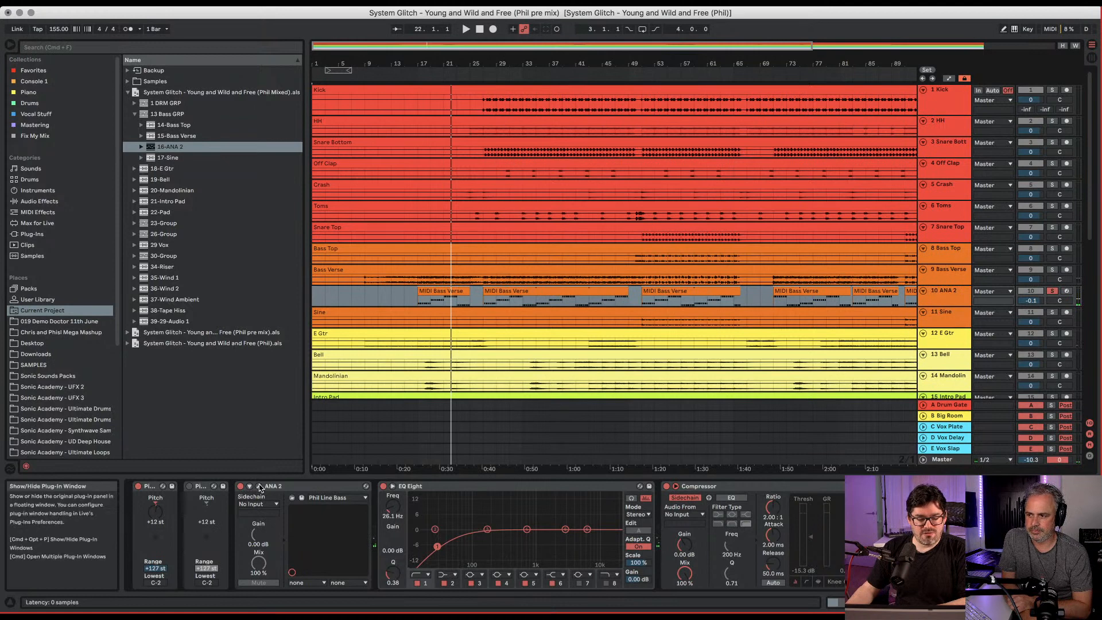
key("super+alt+p")
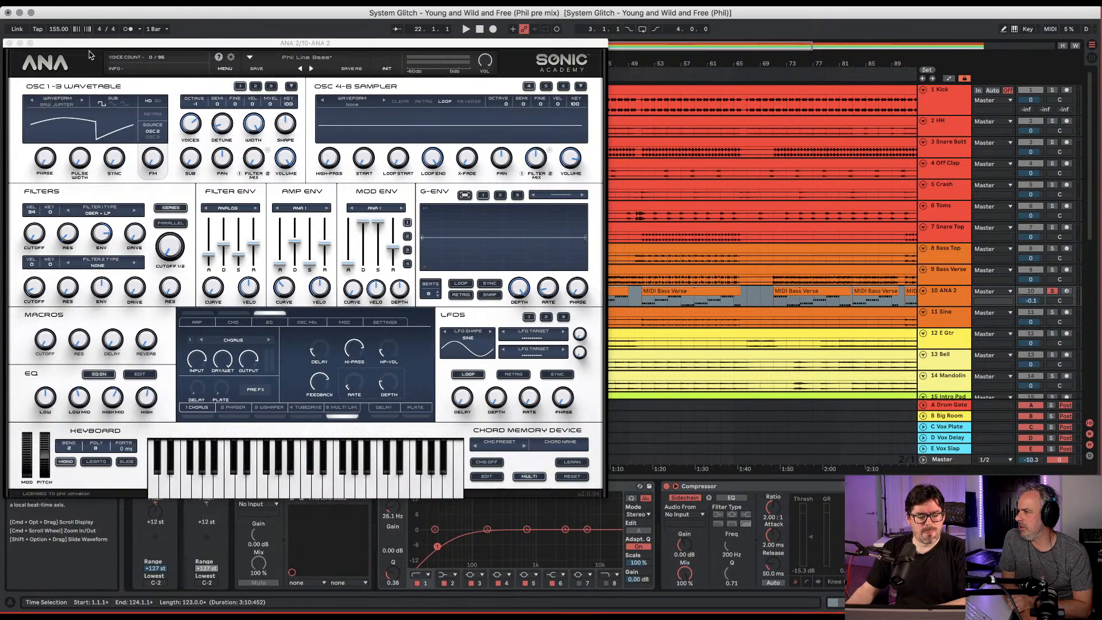
Search the ANA 2 preset library for "fat" and for "line", and close the plug-in window.
left_click(308, 58)
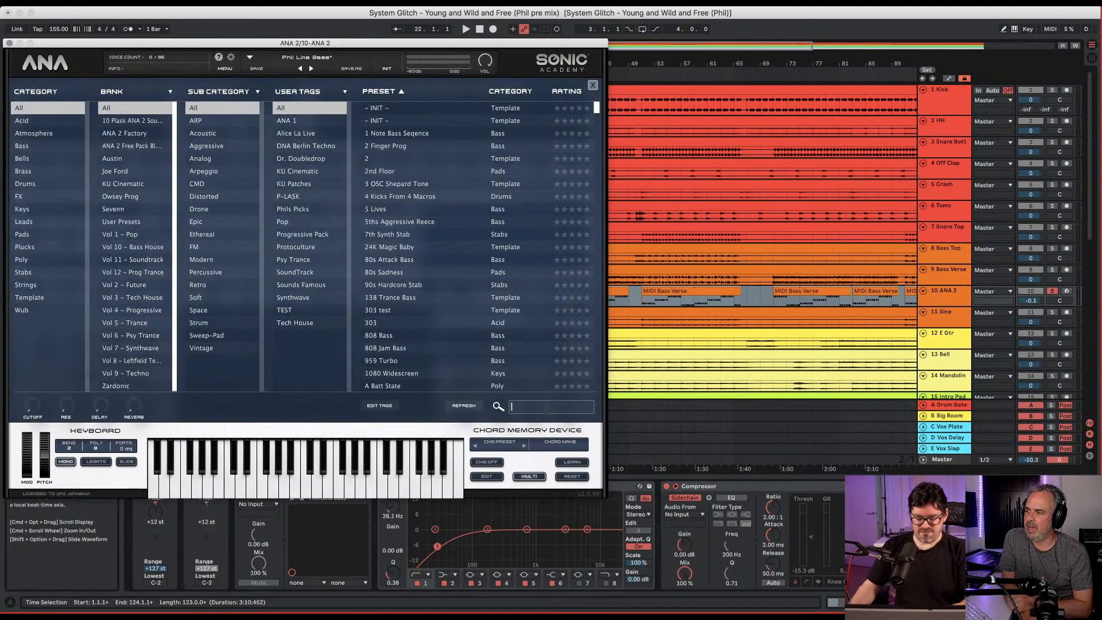
type("fat")
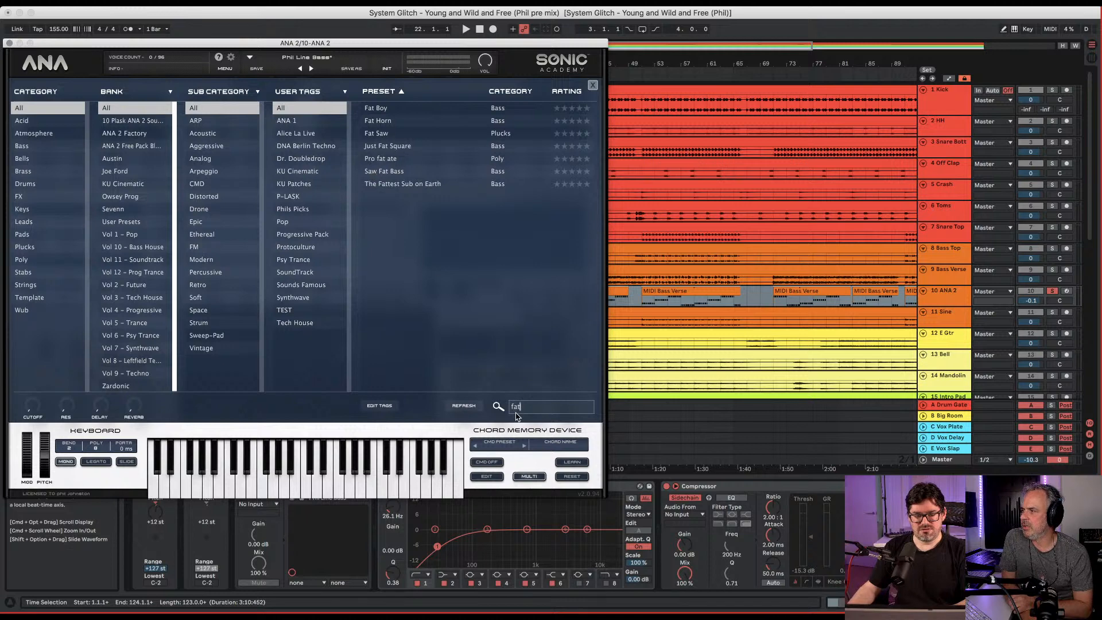
type("line")
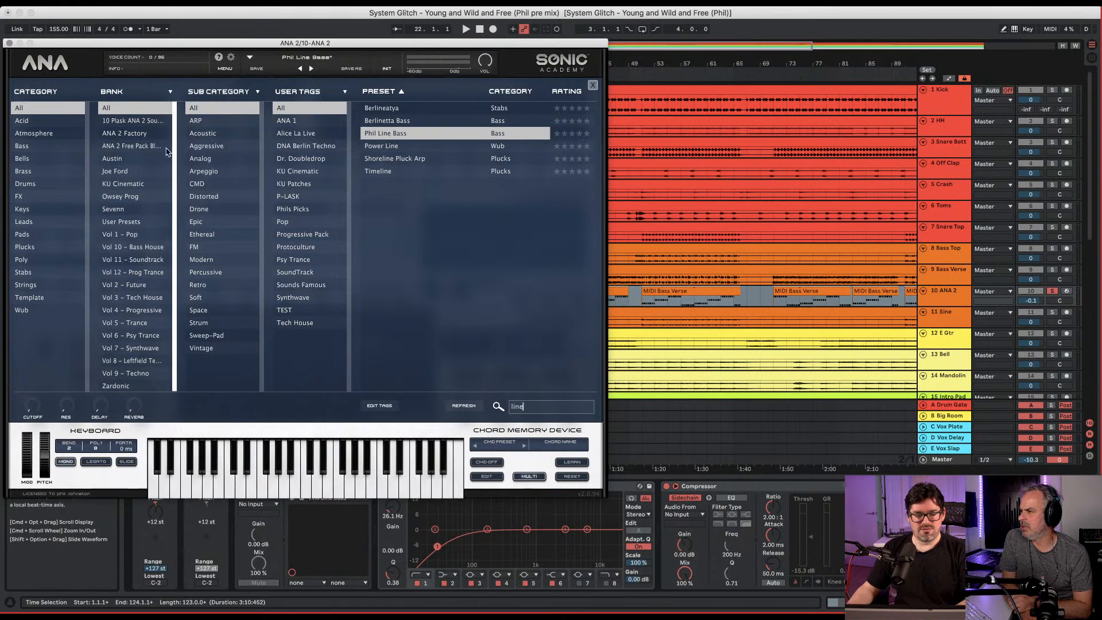
left_click(9, 43)
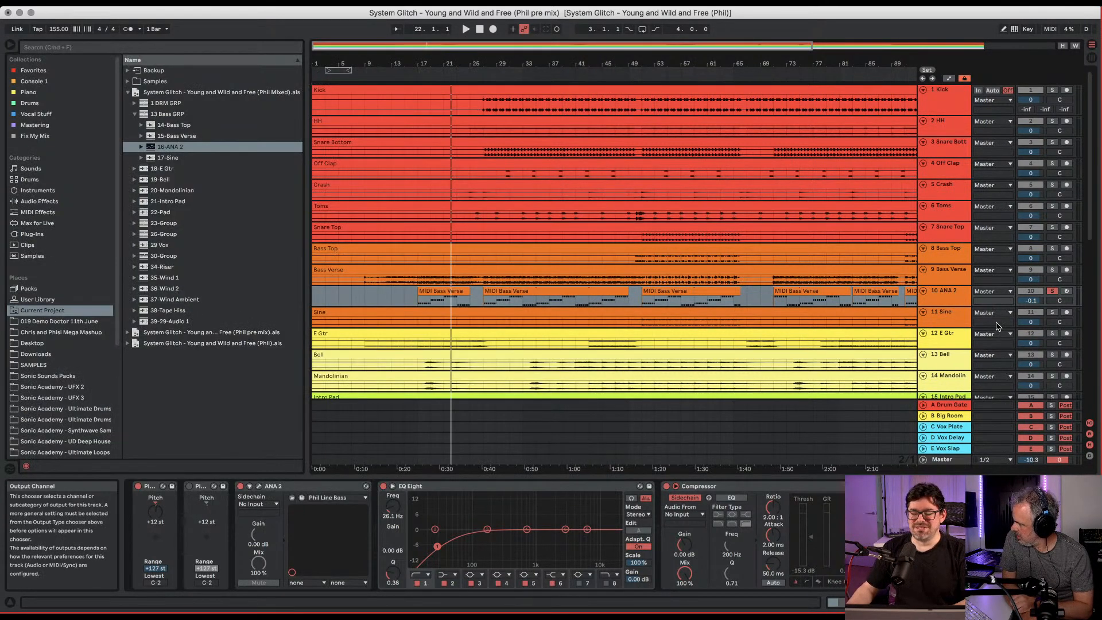
Unsolo the ANA 2 track and play the full arrangement from about bar 17 and from about bar 26.
left_click(1052, 291)
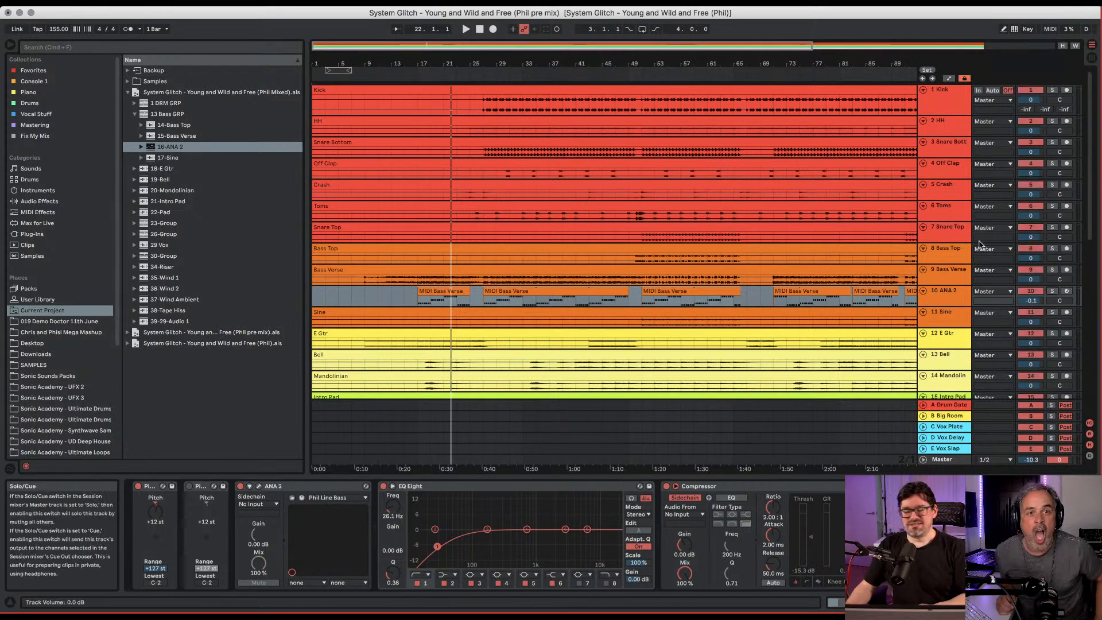
left_click(422, 69)
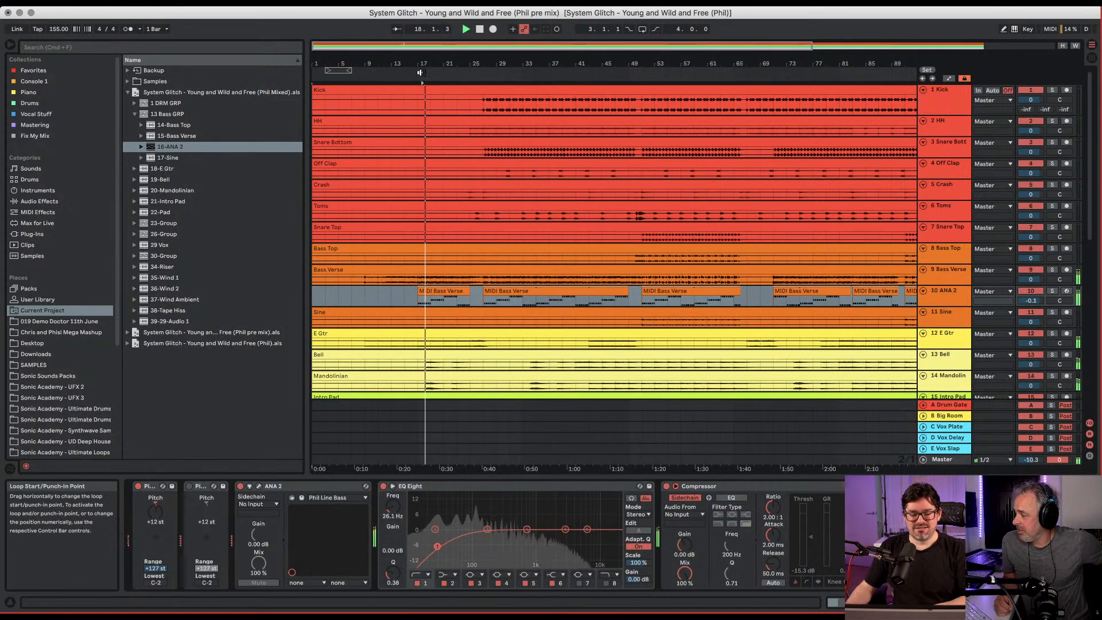
left_click(478, 75)
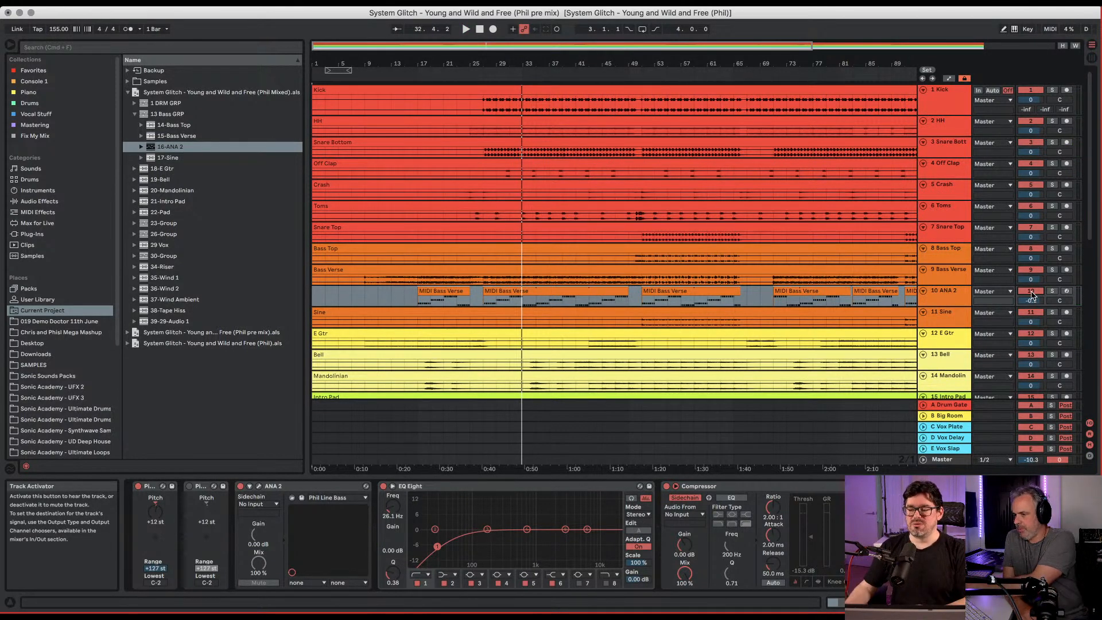
Collapse the browsed bass group and examine the MIDI conversion commands available for the Snare Bottom clip.
left_click(962, 150)
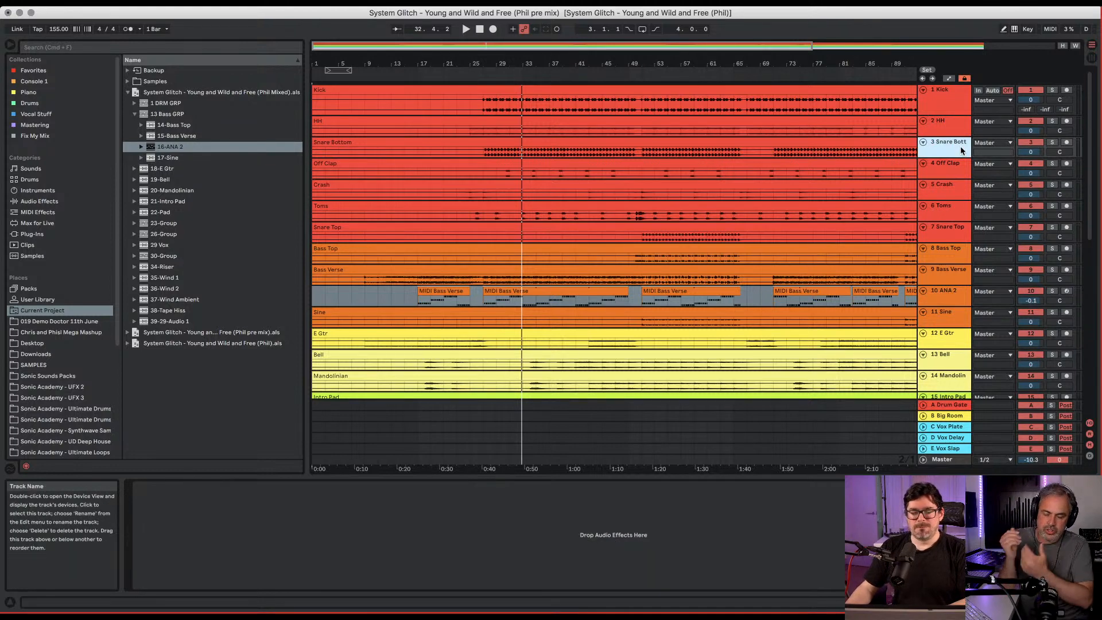
left_click(135, 114)
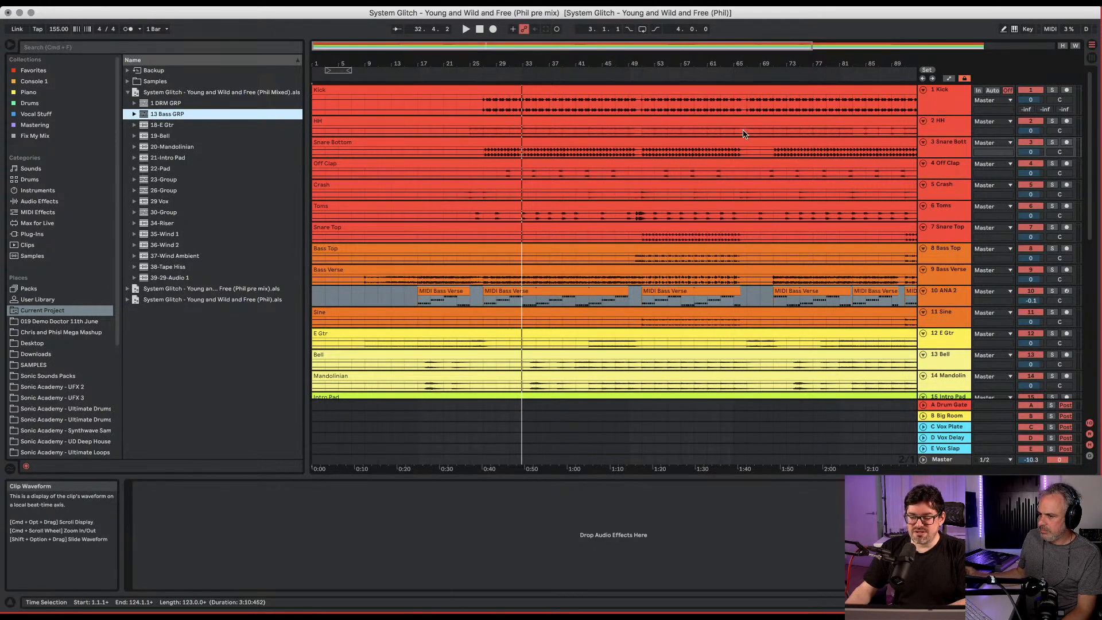
right_click(661, 150)
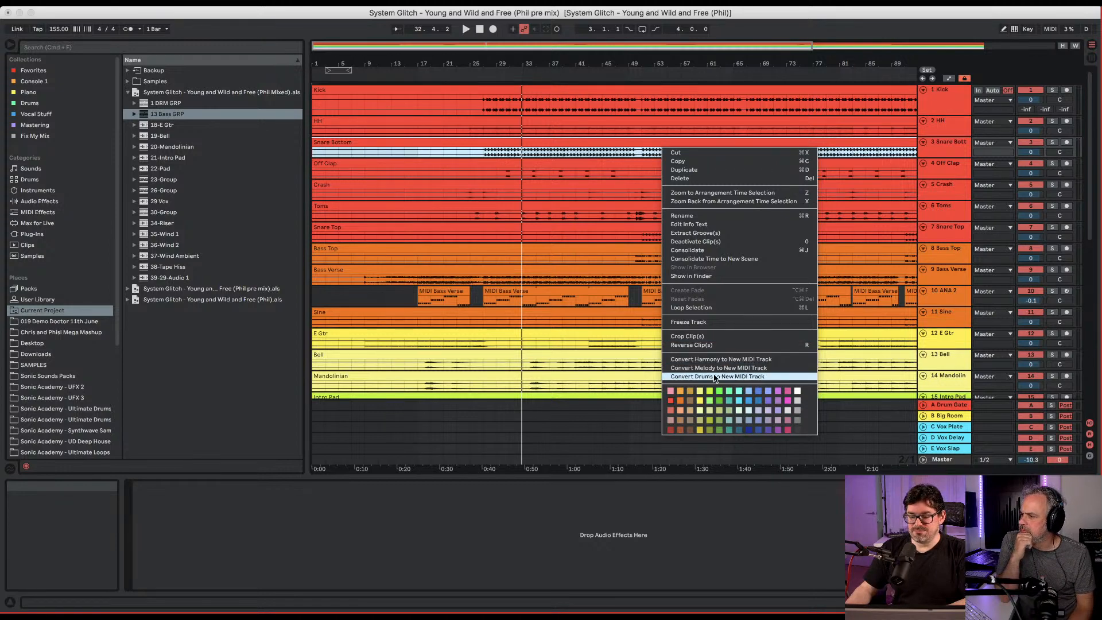
left_click(691, 276)
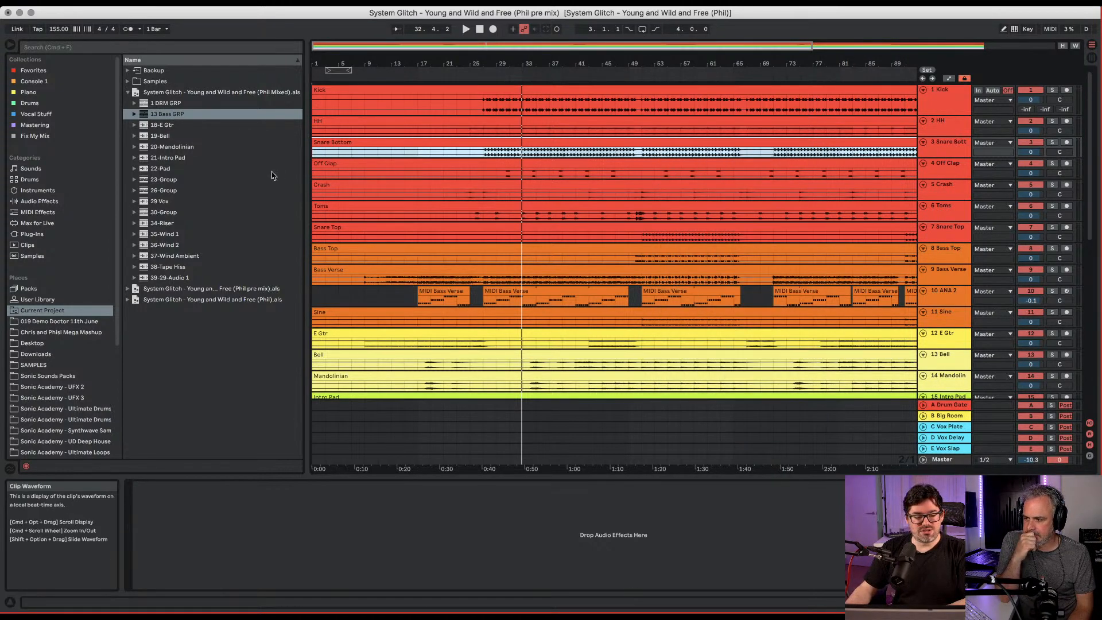
Import the 3-Drums to MIDI and 4-Drums to MIDI tracks from the mixed set's 1 DRM GRP between Kick and HH.
left_click(135, 104)
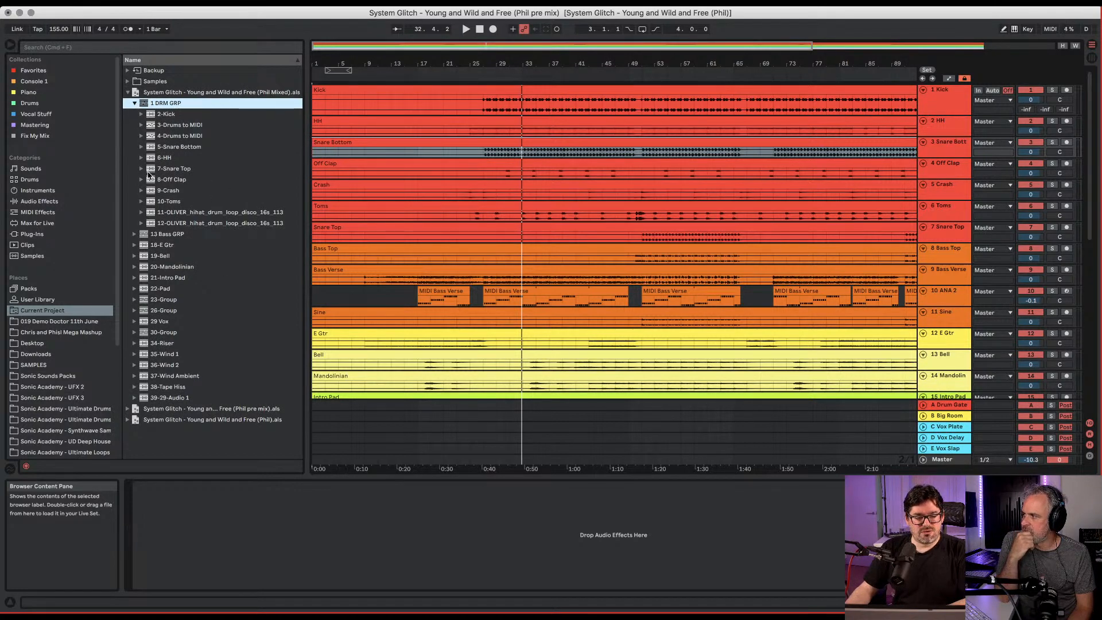
left_click(152, 126)
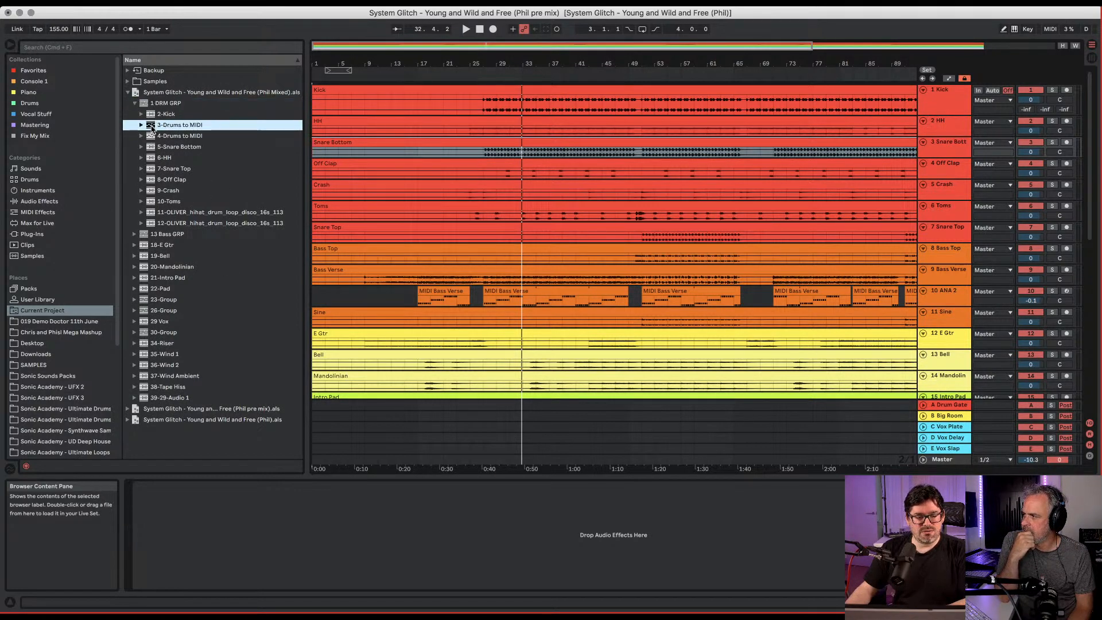
left_click(152, 136, "shift")
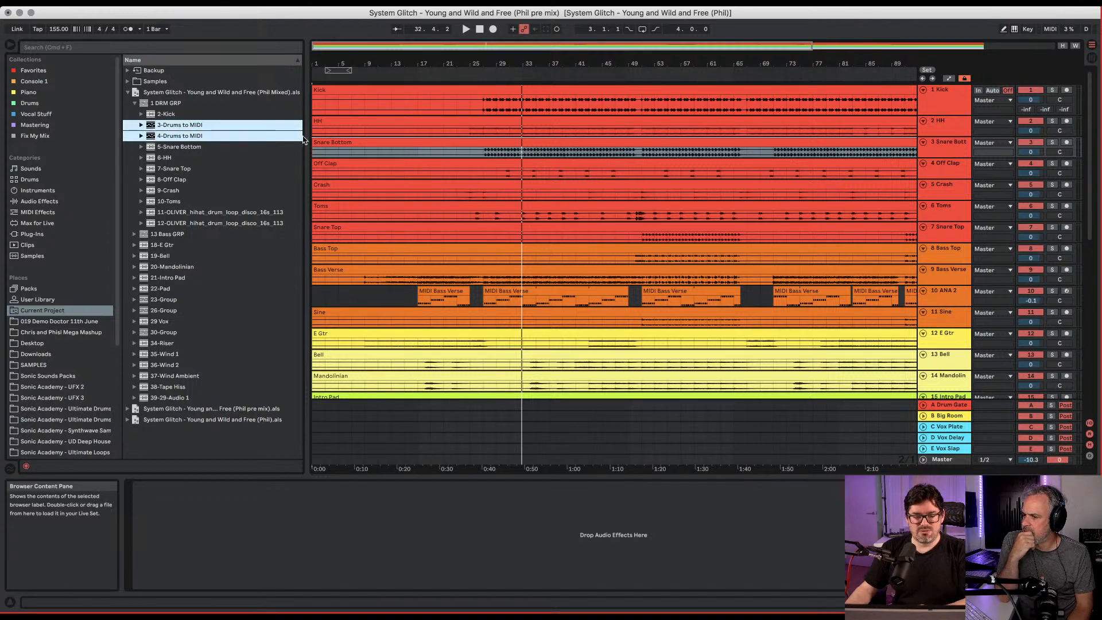
left_click_drag(572, 117, 944, 118)
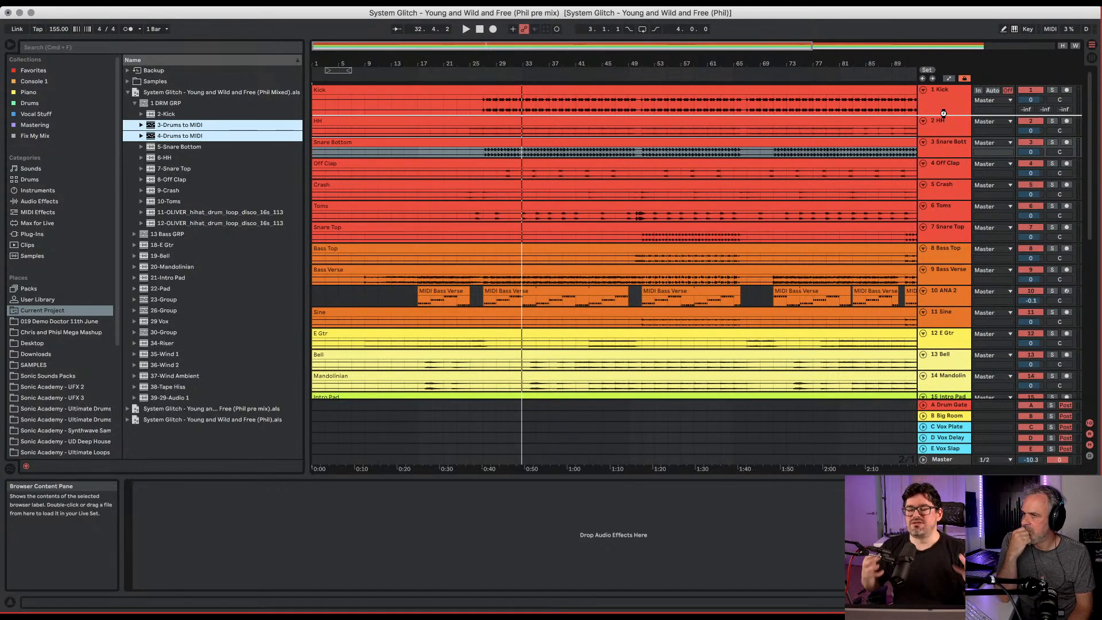
left_click_drag(944, 113, 944, 113)
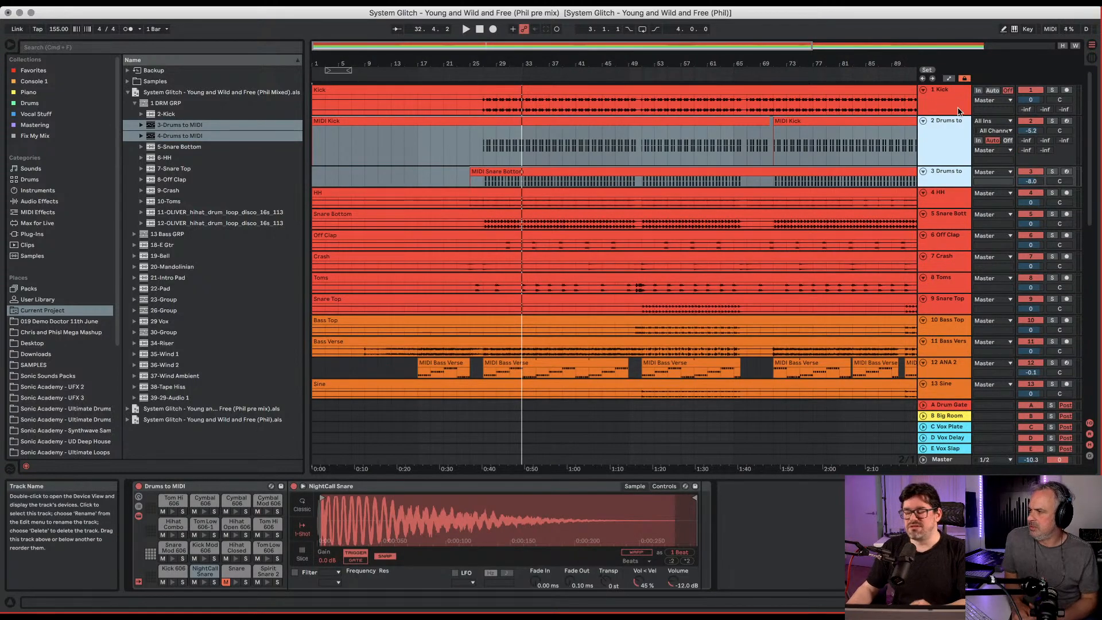
Compare the imported MIDI kick track with the original Kick by soloing and playing each from about bar 27.
left_click(951, 140)
left_click(1052, 122)
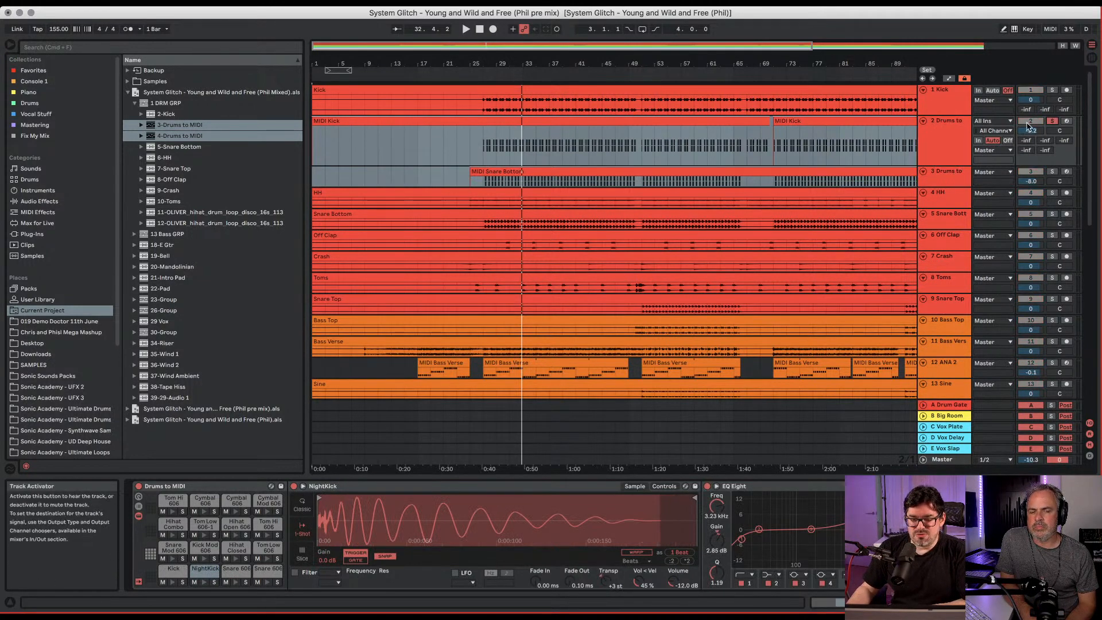
key("space")
left_click(488, 73)
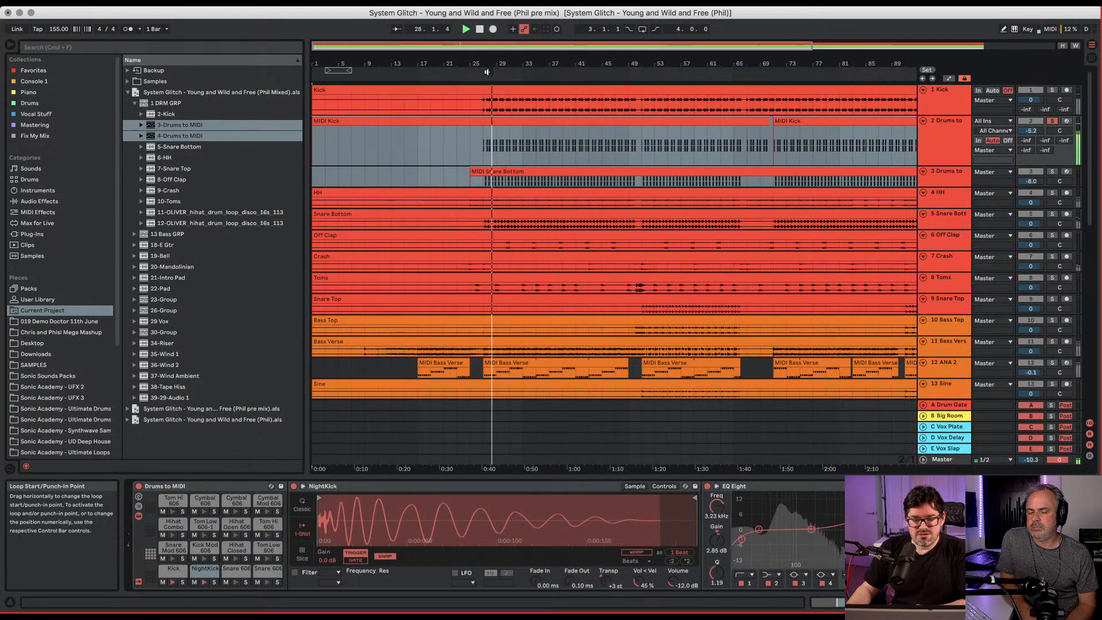
left_click(1052, 122)
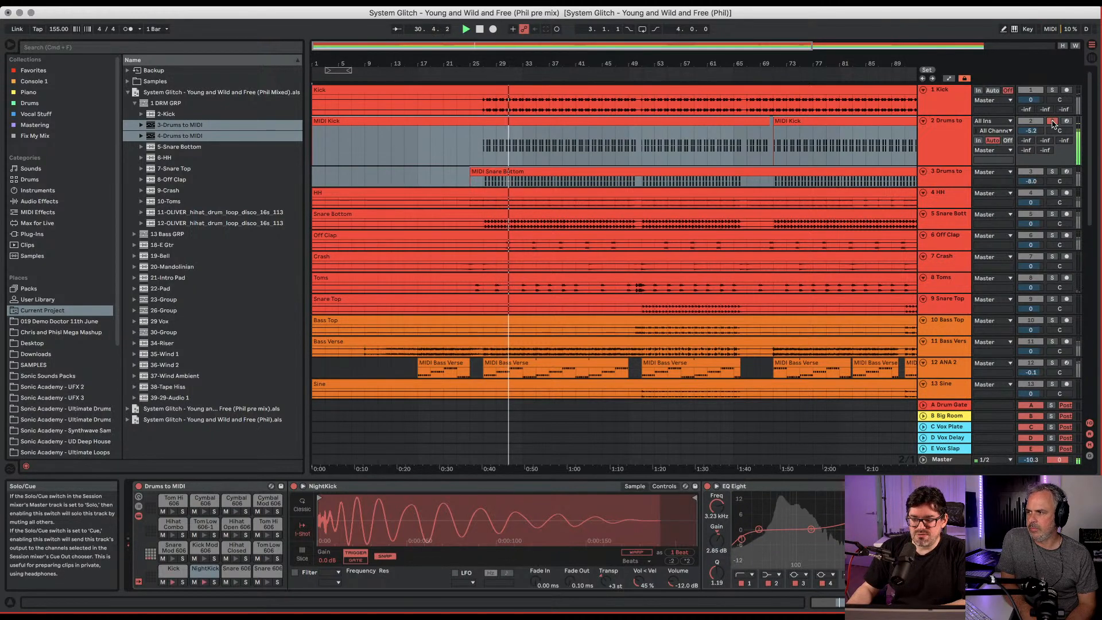
left_click(1052, 90)
key("space")
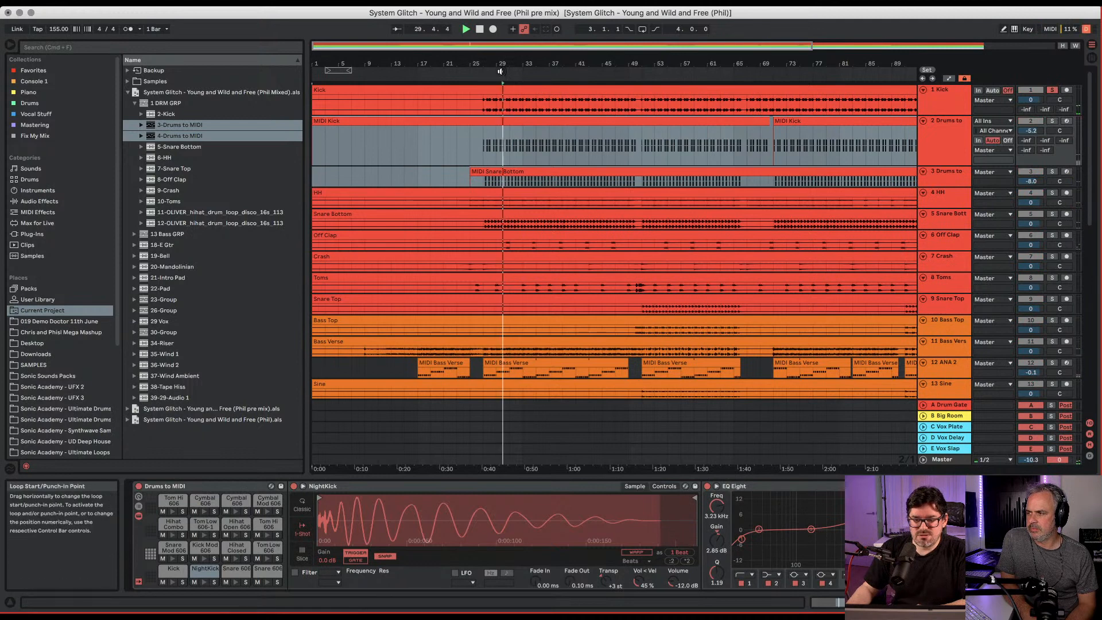
Move the four-bar loop to start at bar 27, and briefly solo the MIDI kick track again.
left_click_drag(339, 70, 496, 70)
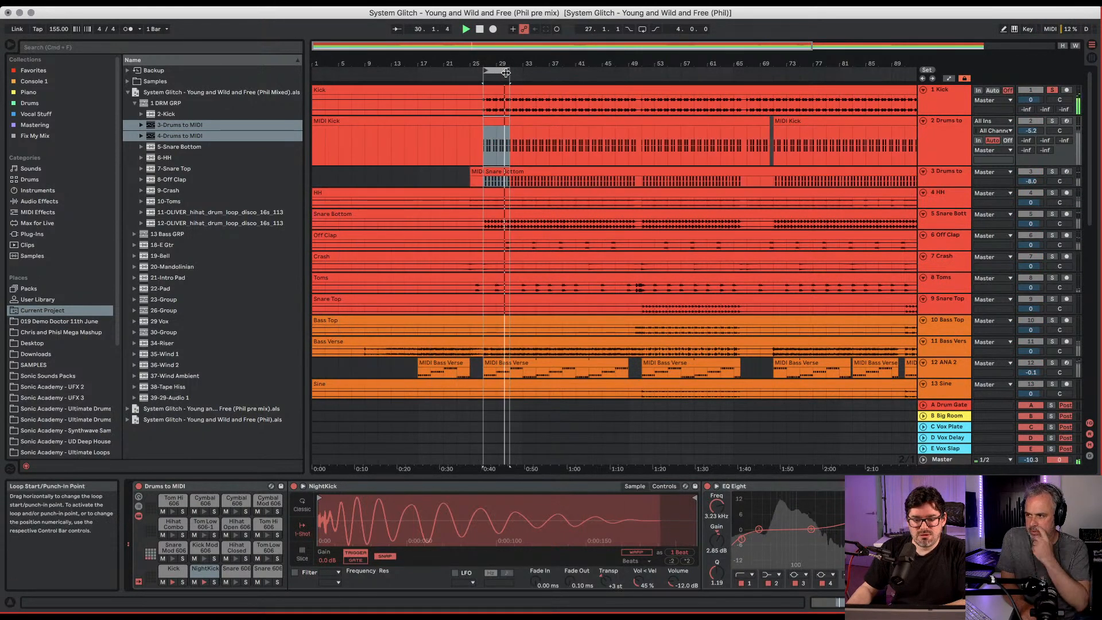
left_click(1053, 121)
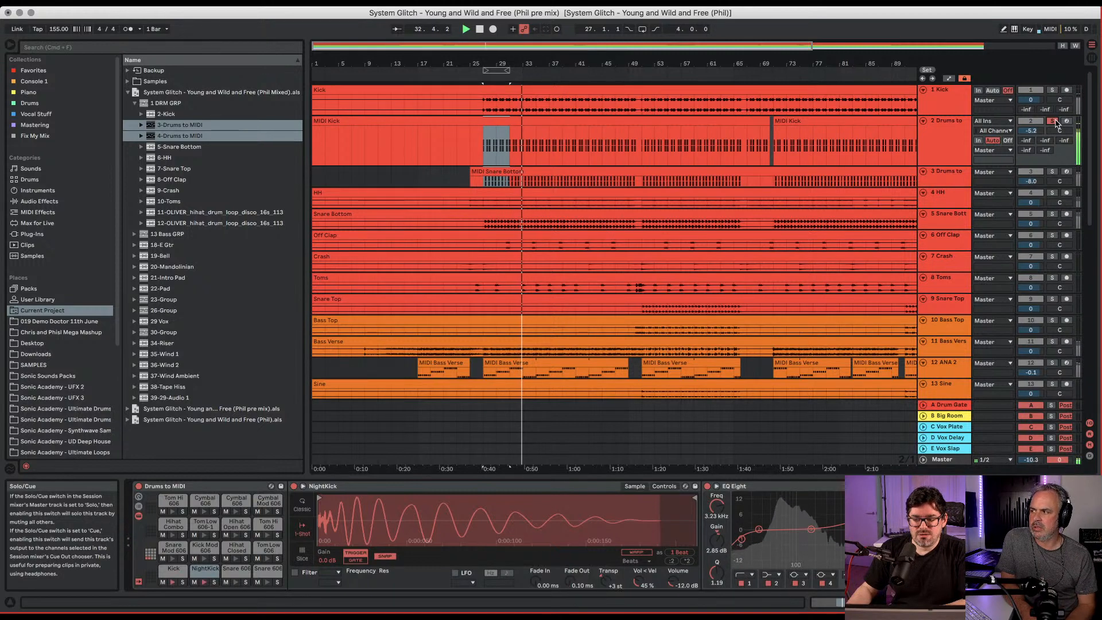
left_click(1053, 121)
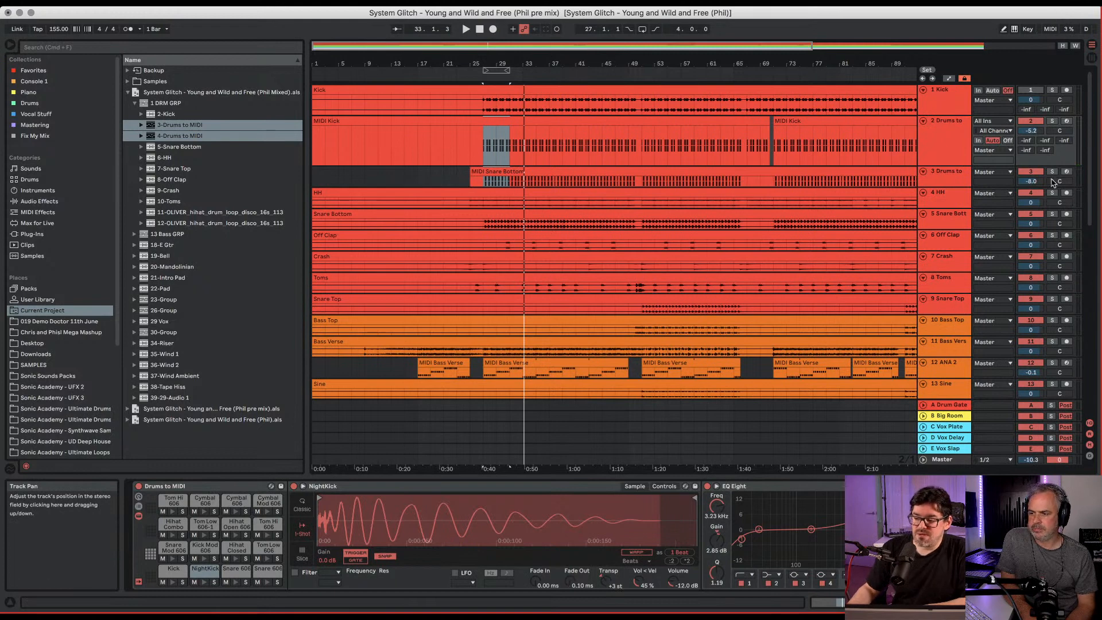
Solo the Snare Bottom track, play it from bar 27, and unsolo it.
left_click(1052, 214)
key("space")
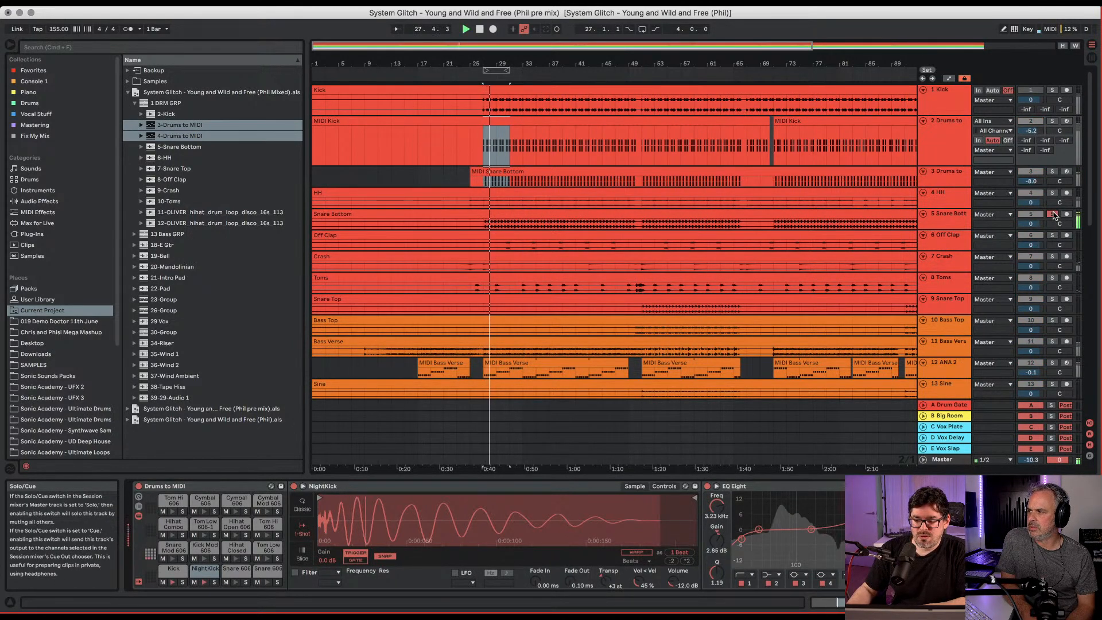
left_click(1052, 214)
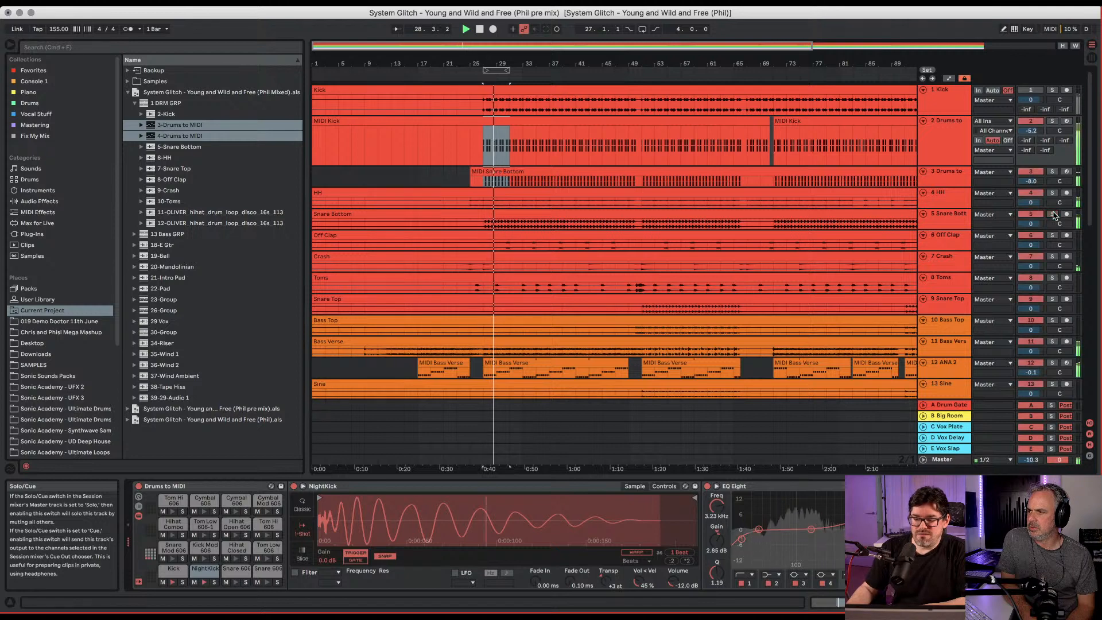
Solo the imported MIDI snare track briefly, unsolo it, and play the whole mix from bar 27.
left_click(1051, 172)
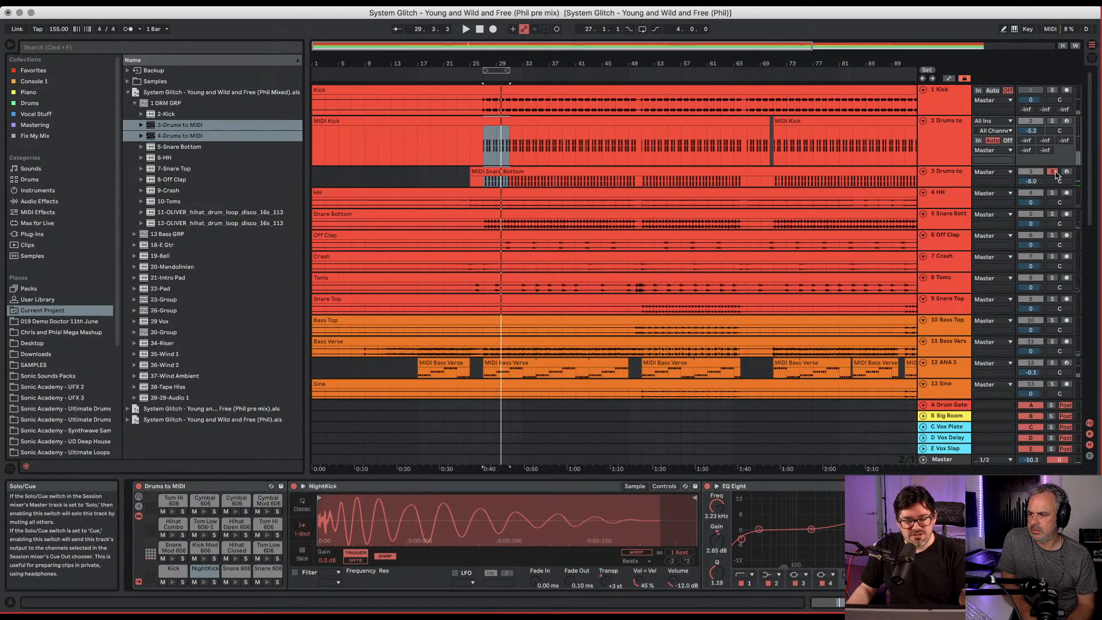
left_click(1054, 172)
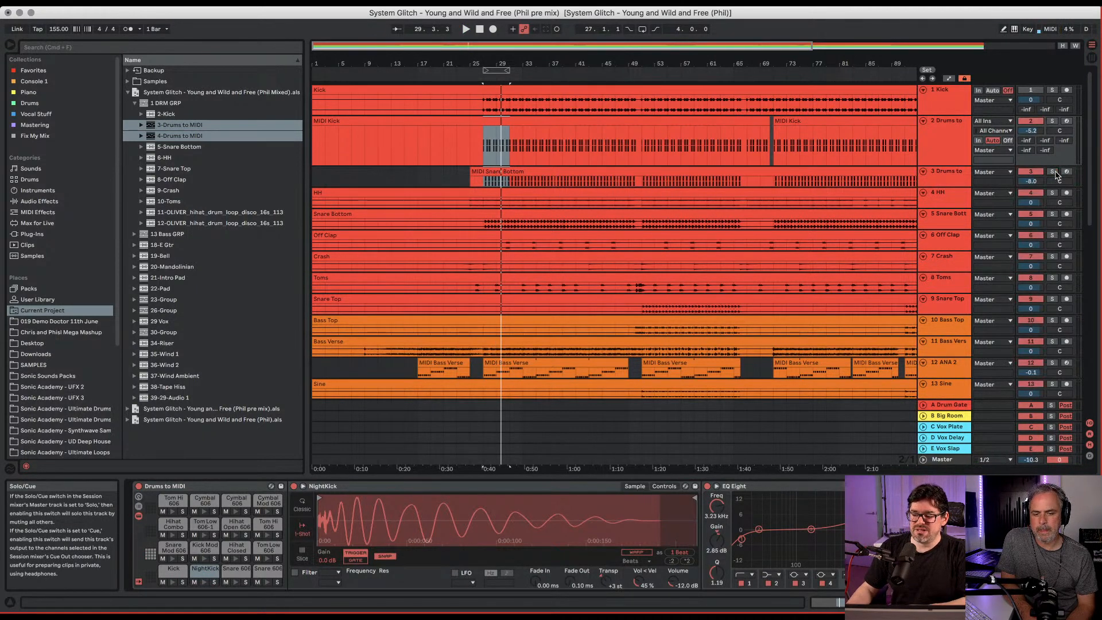
key("space")
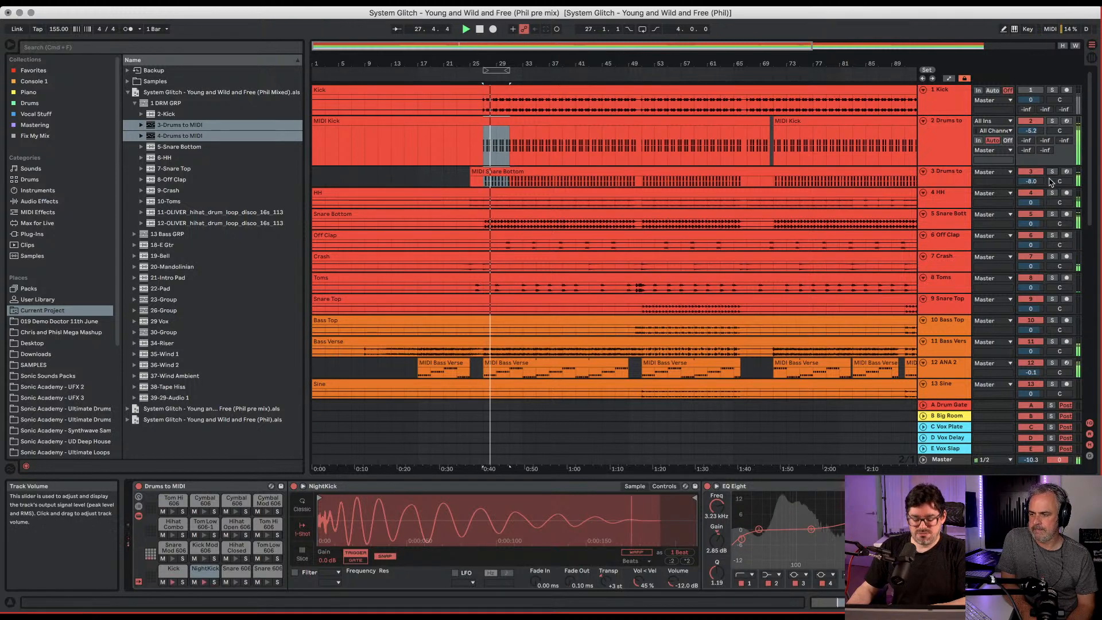
Stop playback and group the drum tracks from Kick through Snare Top.
key("Tab")
key("space")
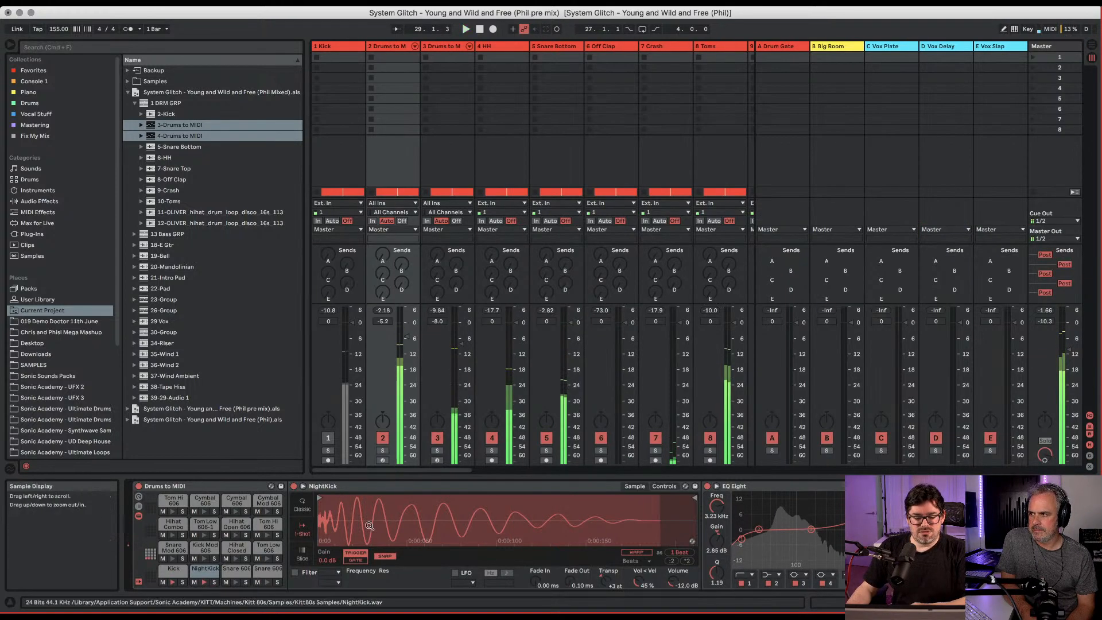
key("Tab")
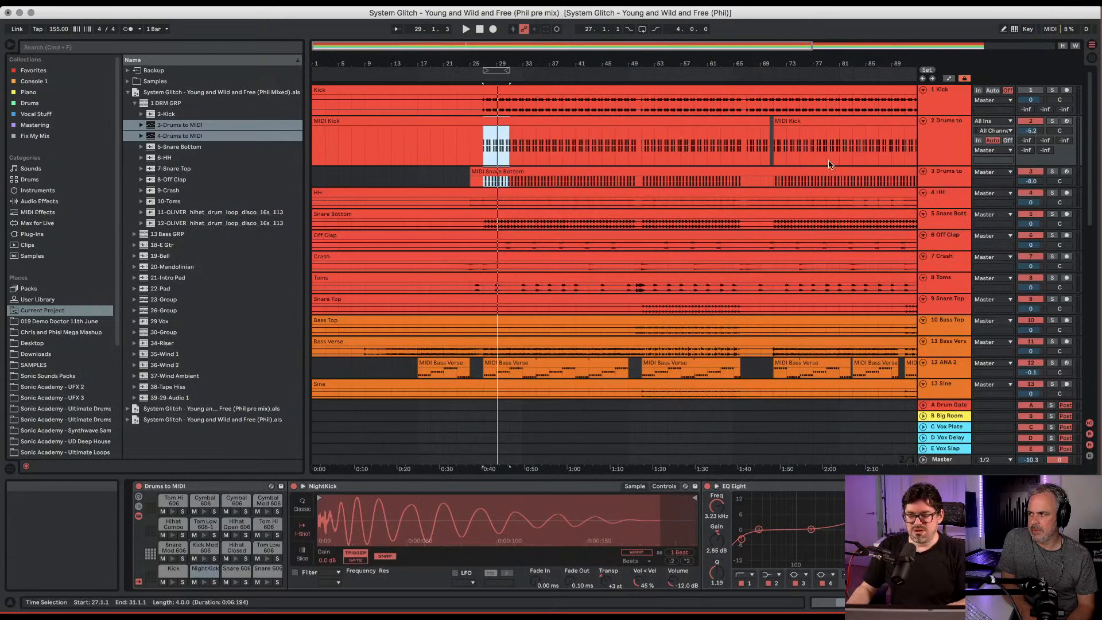
left_click(932, 101)
left_click(951, 303, "shift")
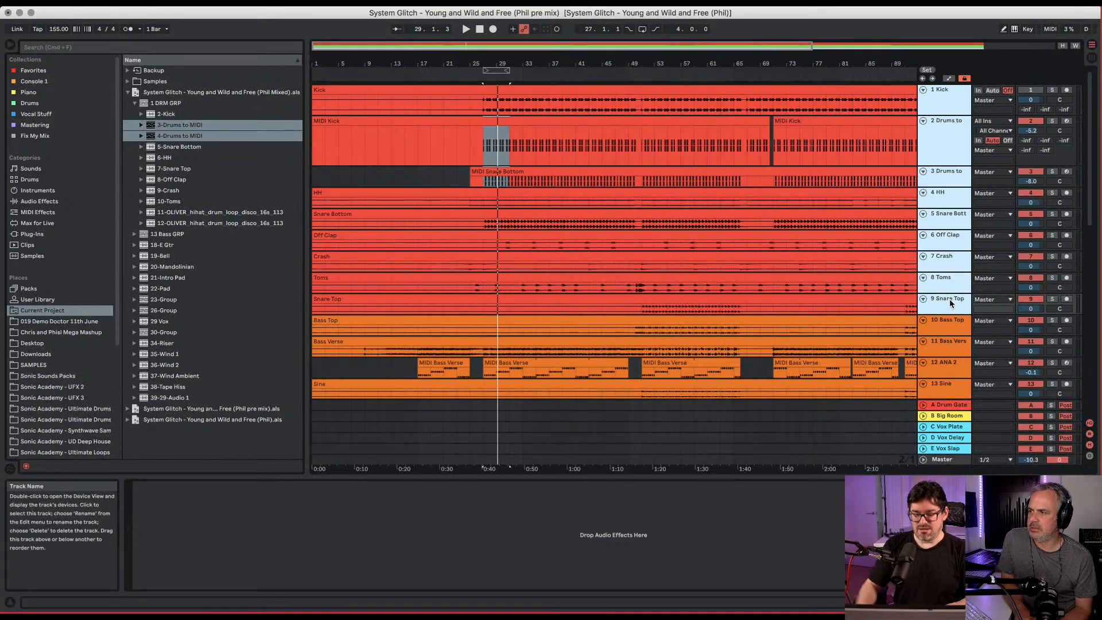
key("super+g")
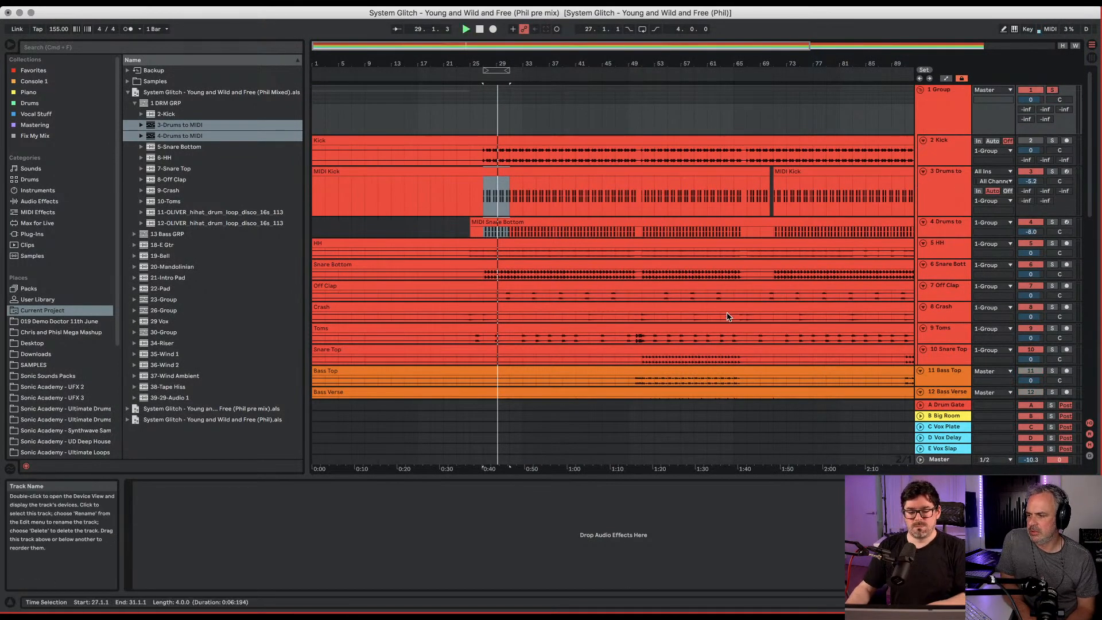
Enable the arrangement loop during playback and set the Snare Bottom track volume to -5.4 dB.
left_click(642, 29)
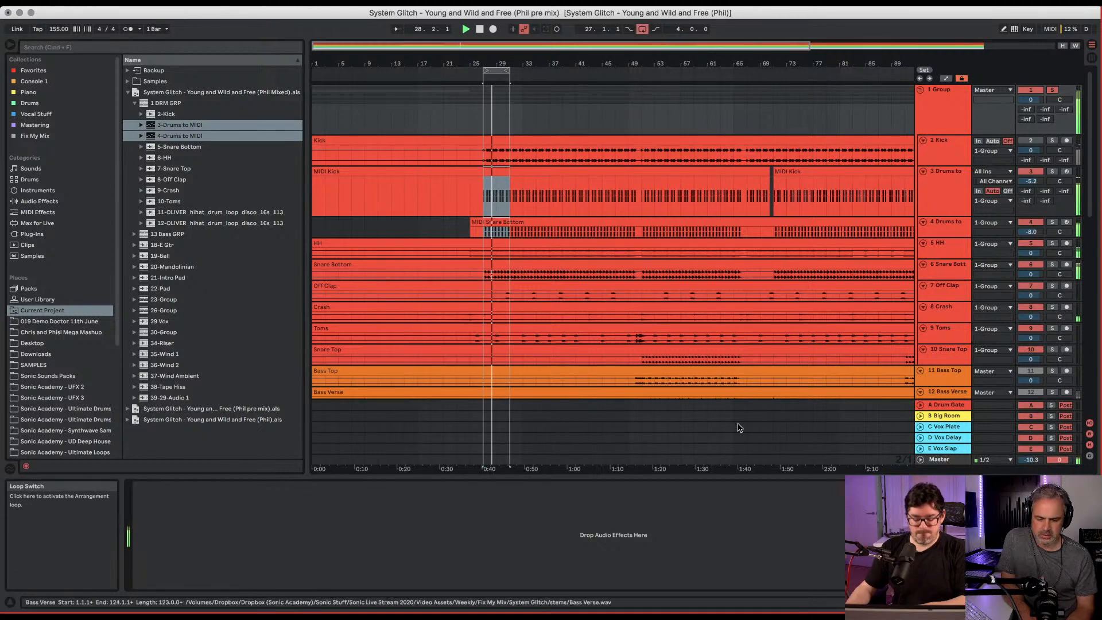
key("Tab")
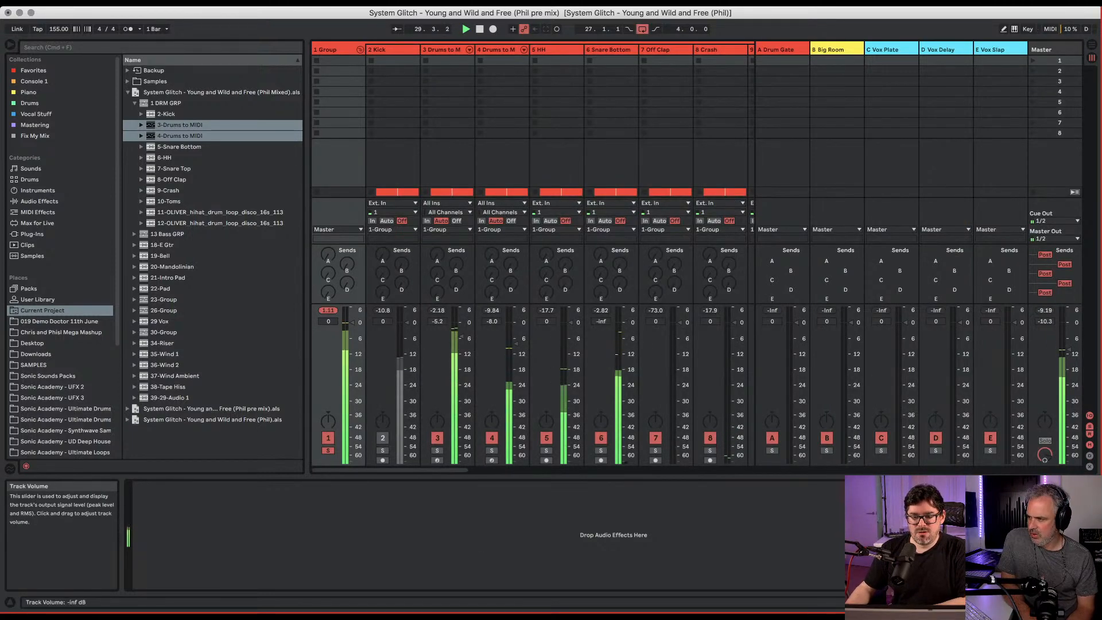
left_click_drag(625, 462, 626, 336)
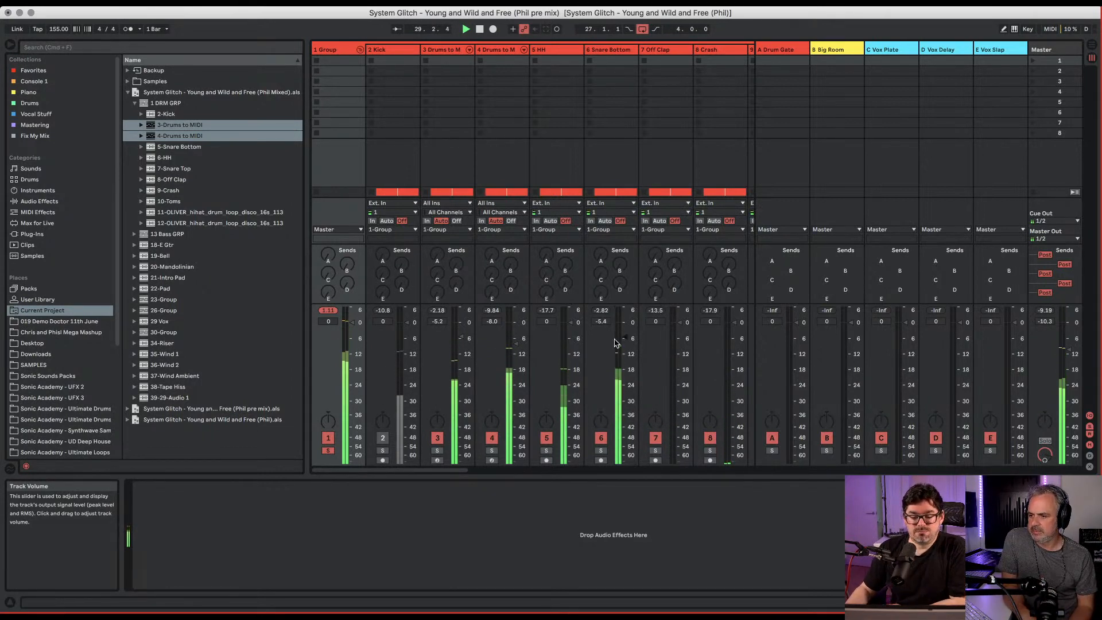
Solo the HH track and select it in the mixer.
left_click(546, 438)
left_click(547, 450)
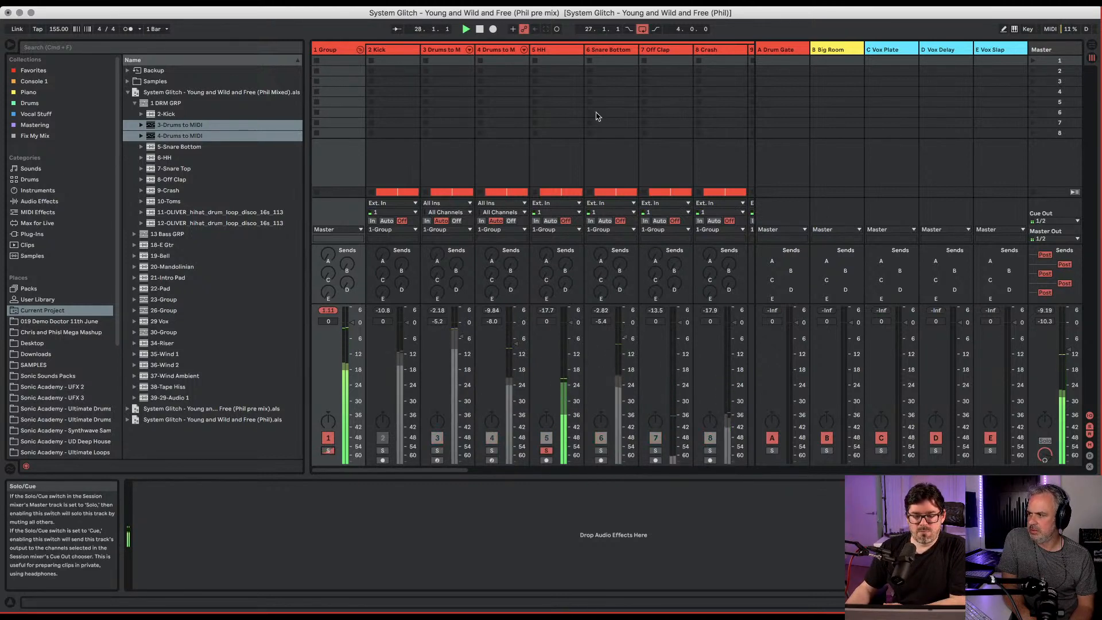
left_click(555, 58)
left_click(554, 52)
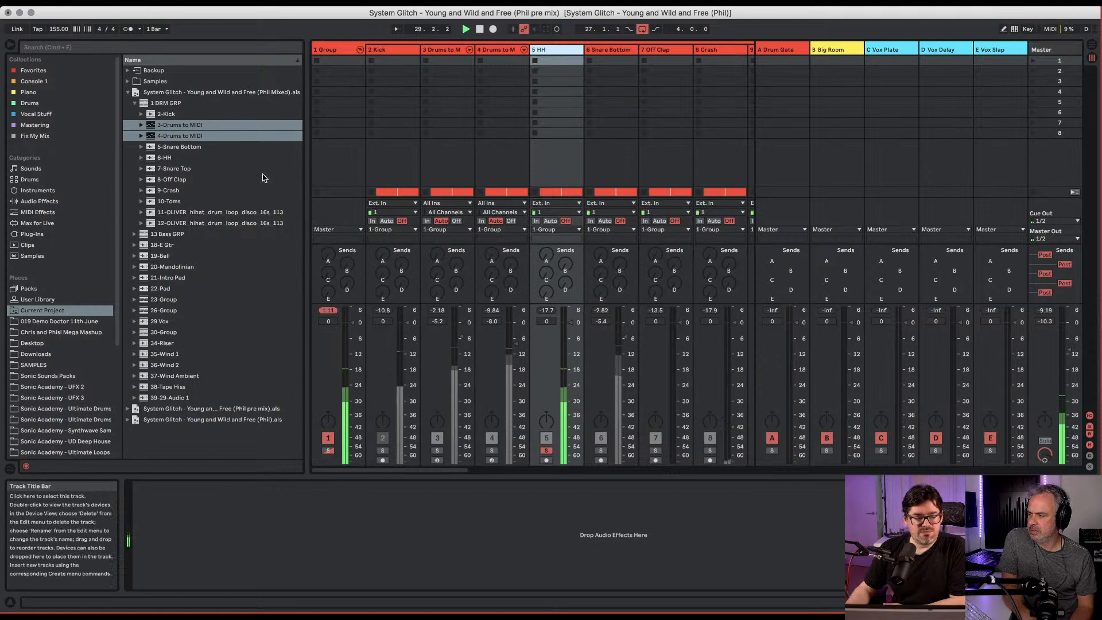
Add EQ Eight to the HH track and move its low-cut filter to 3.16 kHz with Q 0.41.
left_click(39, 201)
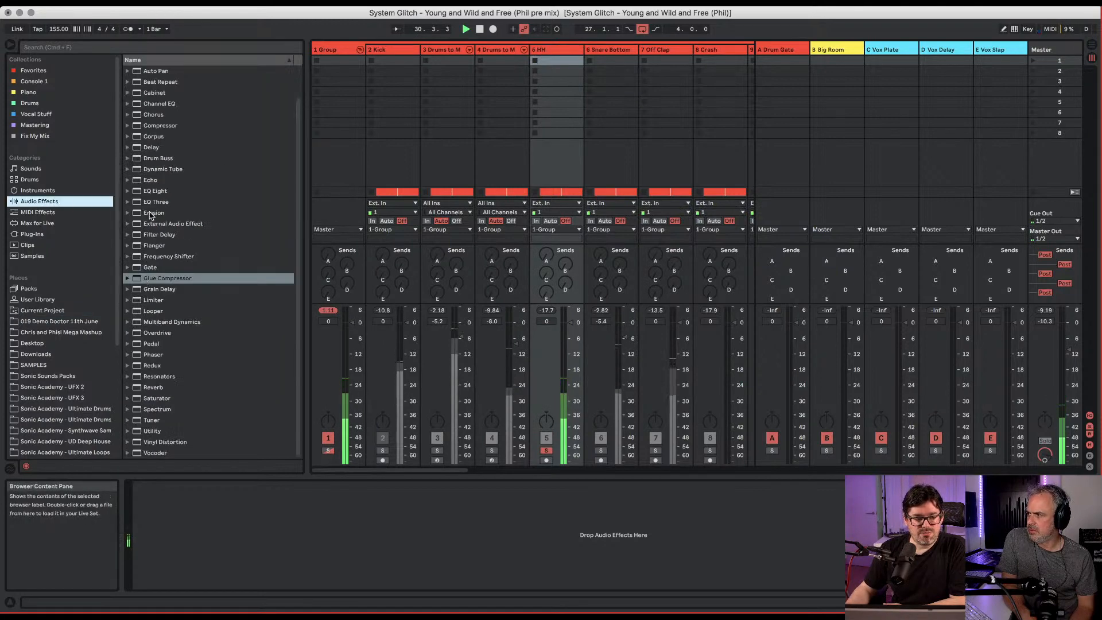
left_click_drag(139, 194, 535, 101)
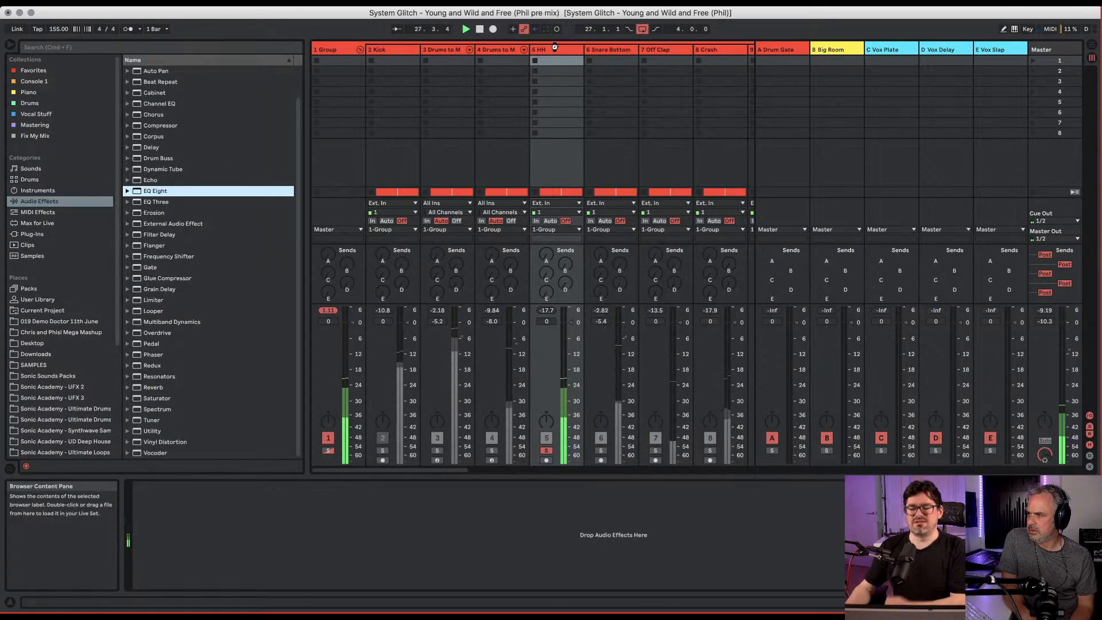
left_click_drag(554, 47, 556, 50)
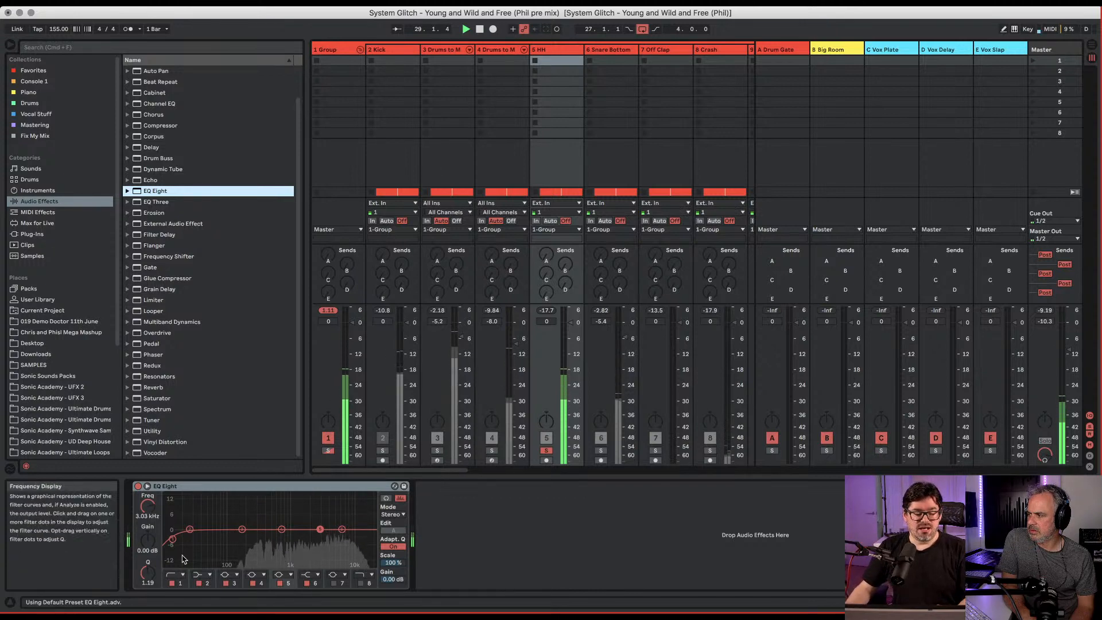
left_click_drag(175, 544, 307, 544)
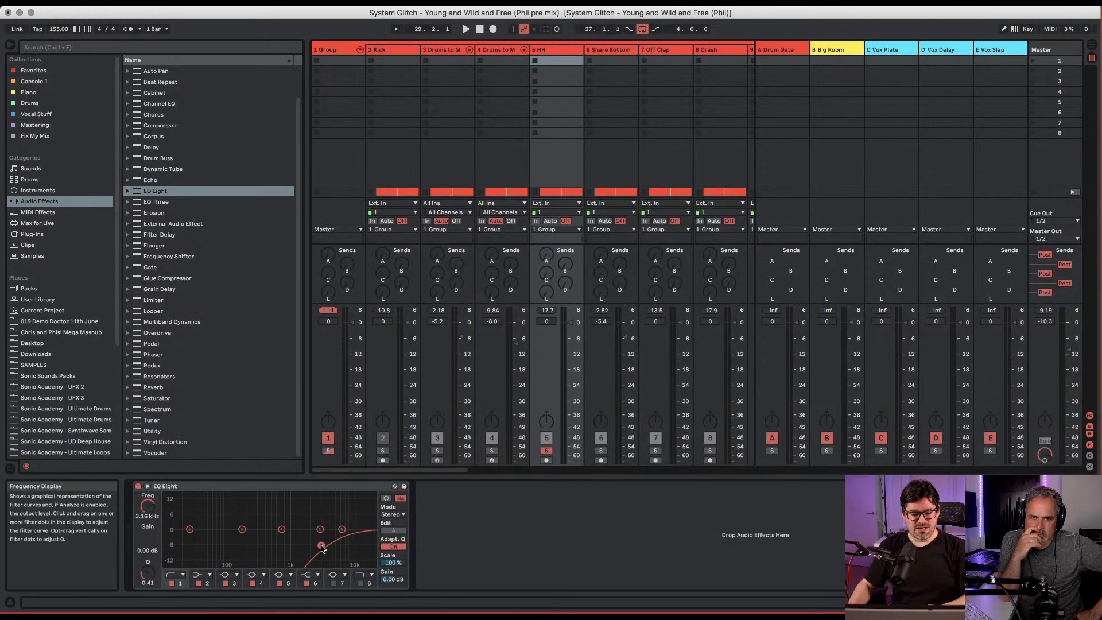
Compare the HH with EQ Eight bypassed and active, both soloed and unsoloed among the other drums.
key("space")
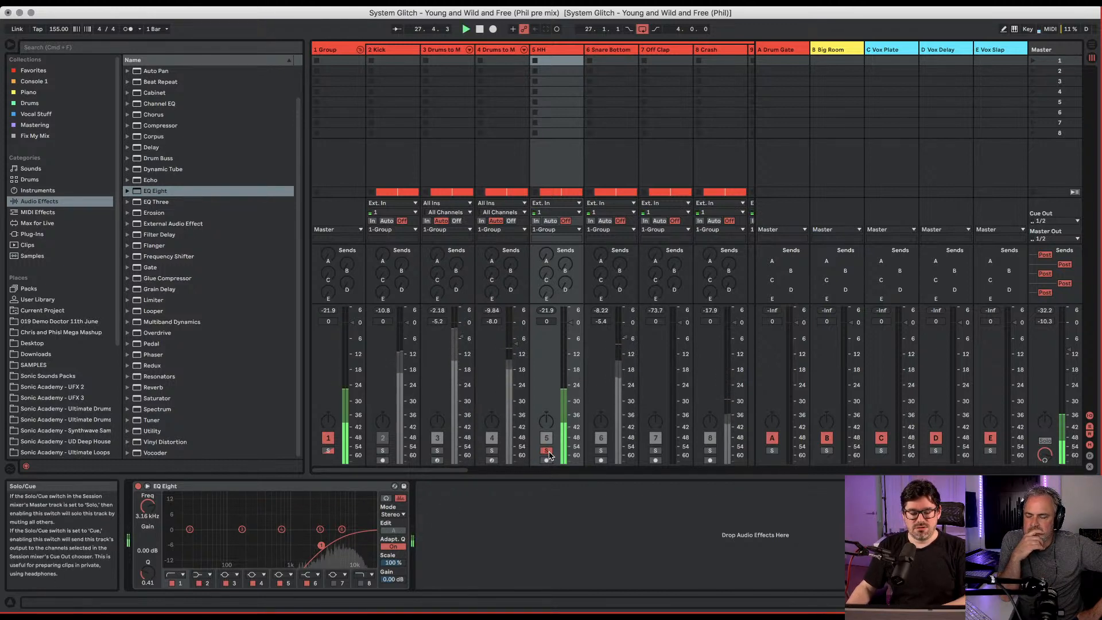
left_click(138, 486)
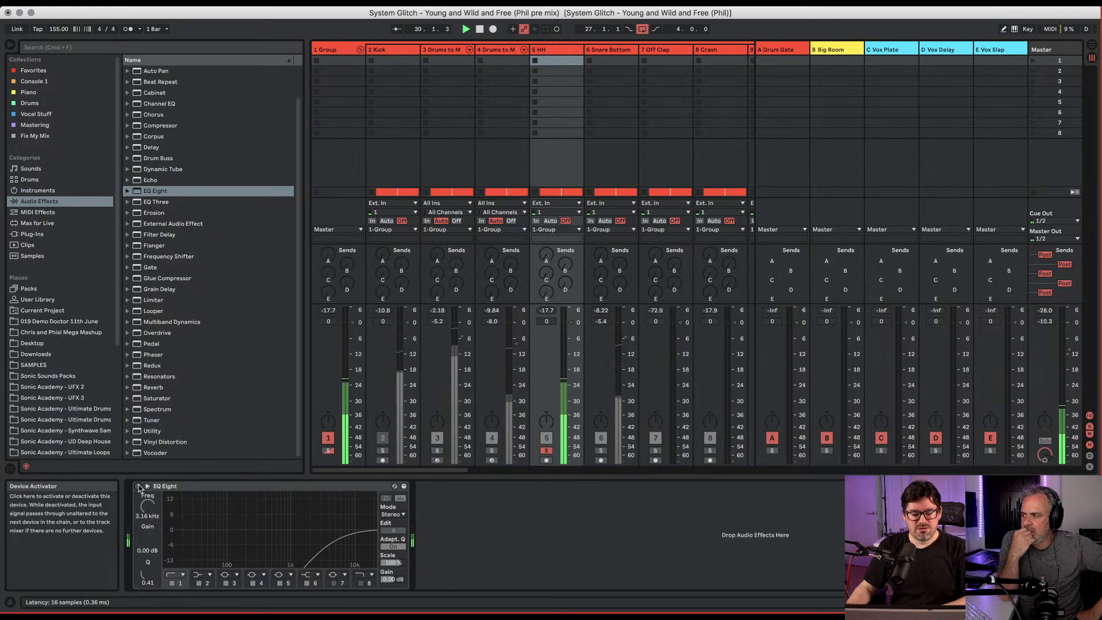
left_click(138, 486)
left_click(546, 451)
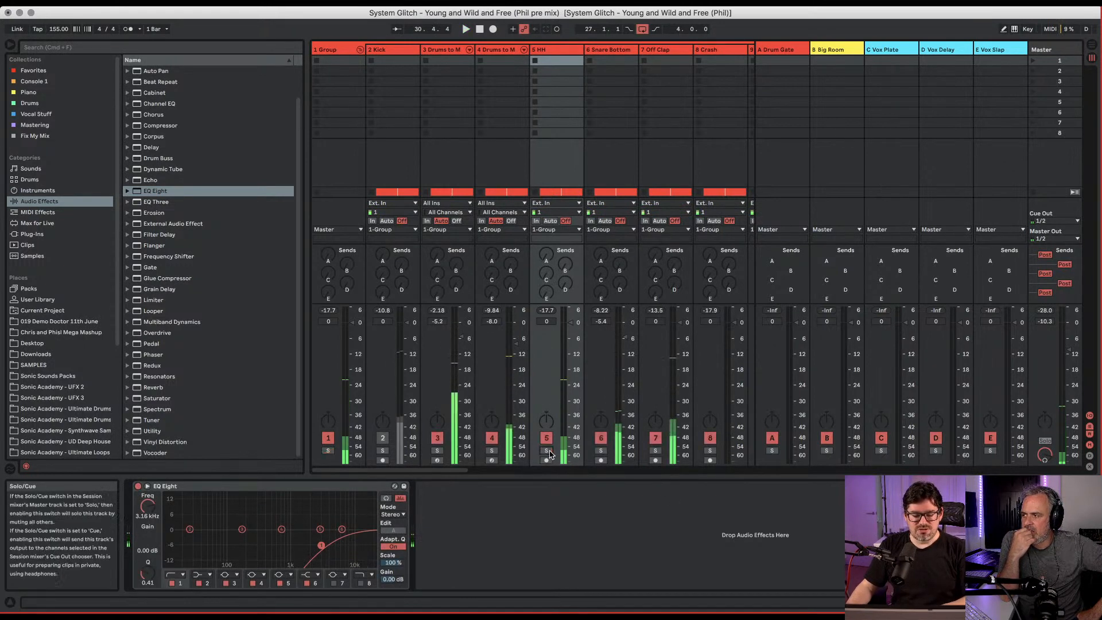
key("space")
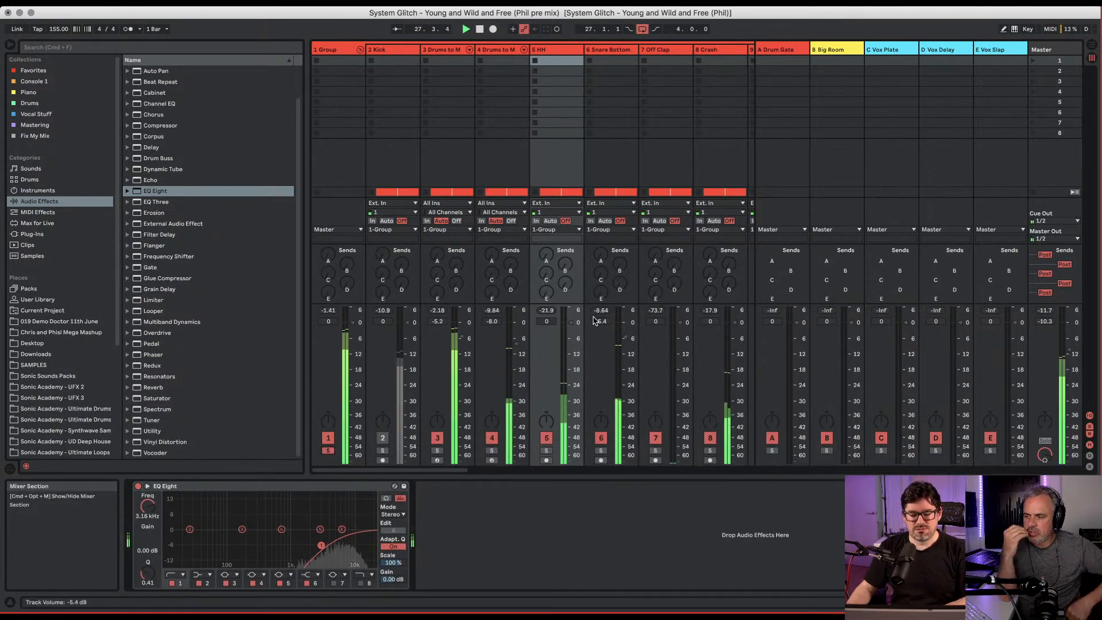
left_click(138, 486)
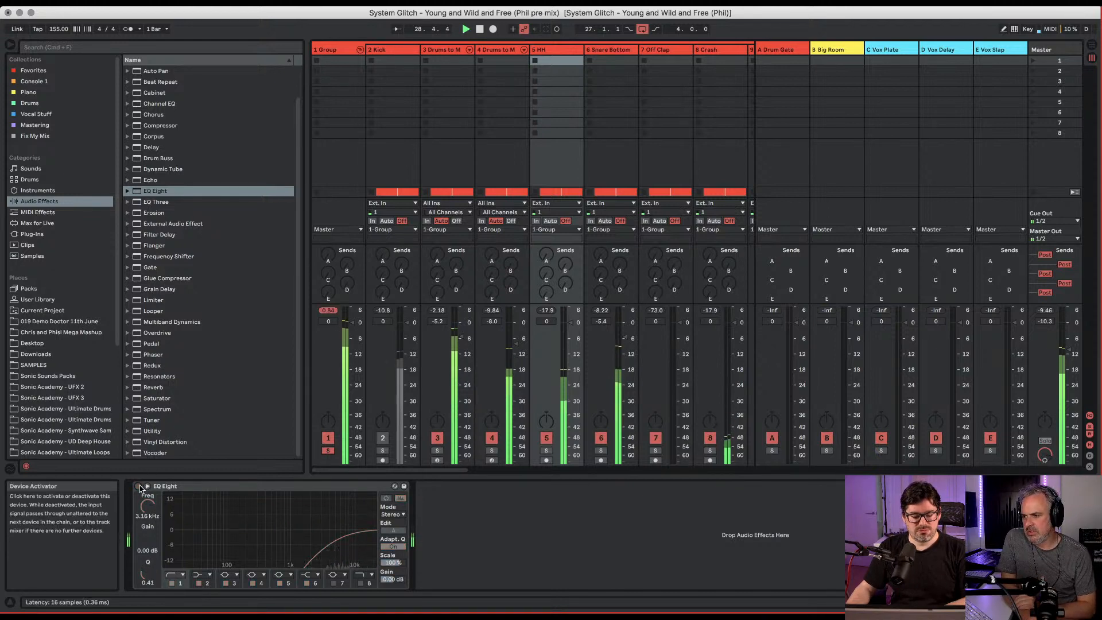
left_click(138, 486)
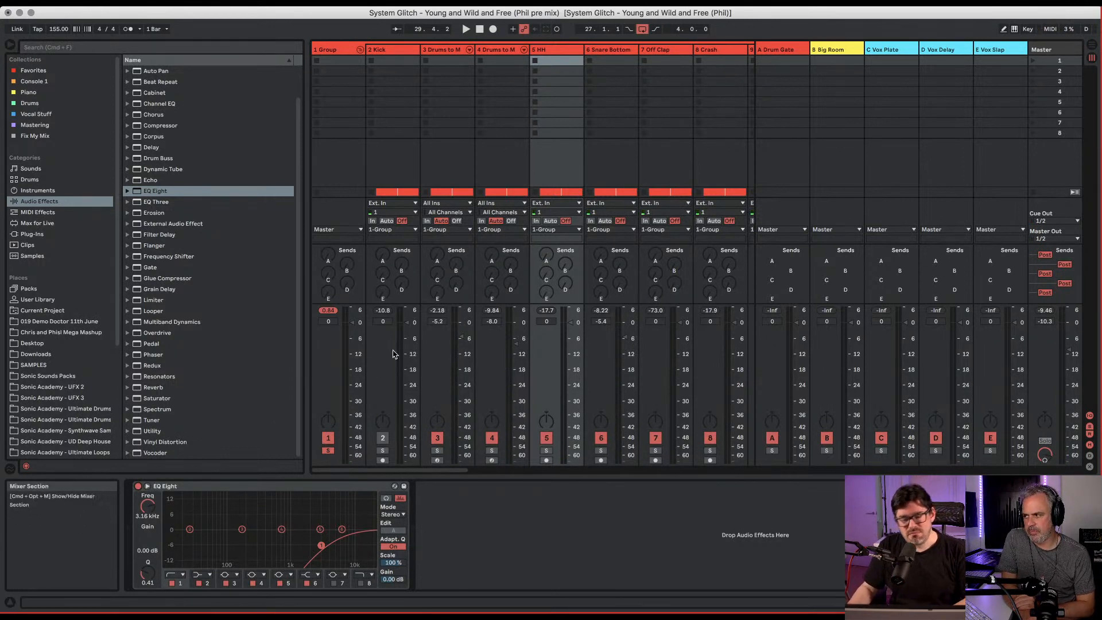
Select the drum group track and add a Glue Compressor to it.
key("space")
left_click(352, 406)
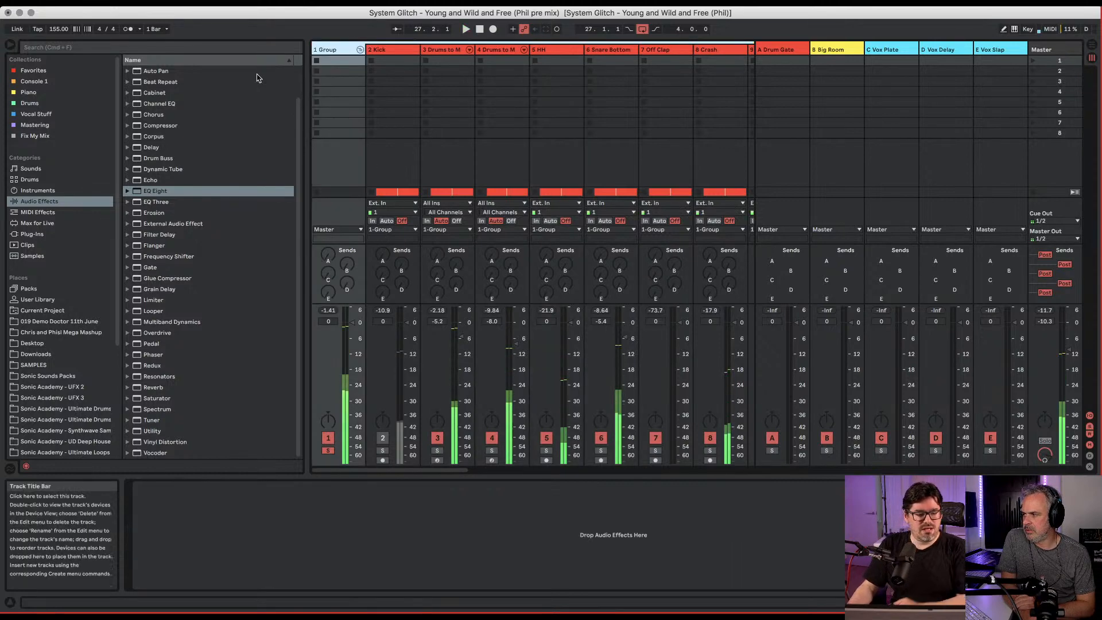
left_click(34, 234)
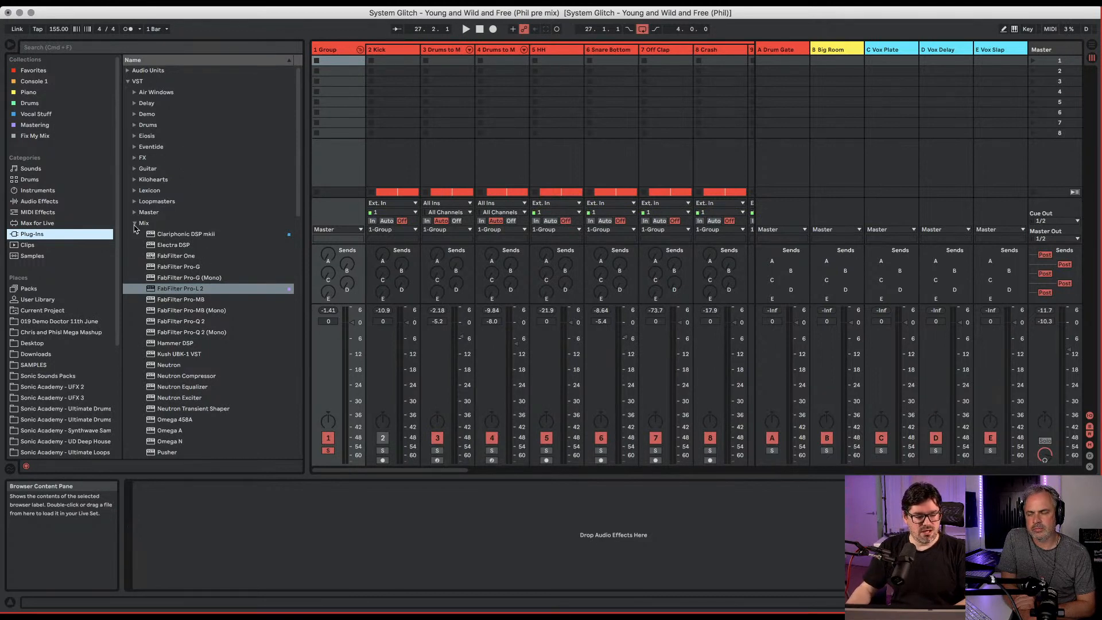
left_click(135, 228)
left_click(39, 201)
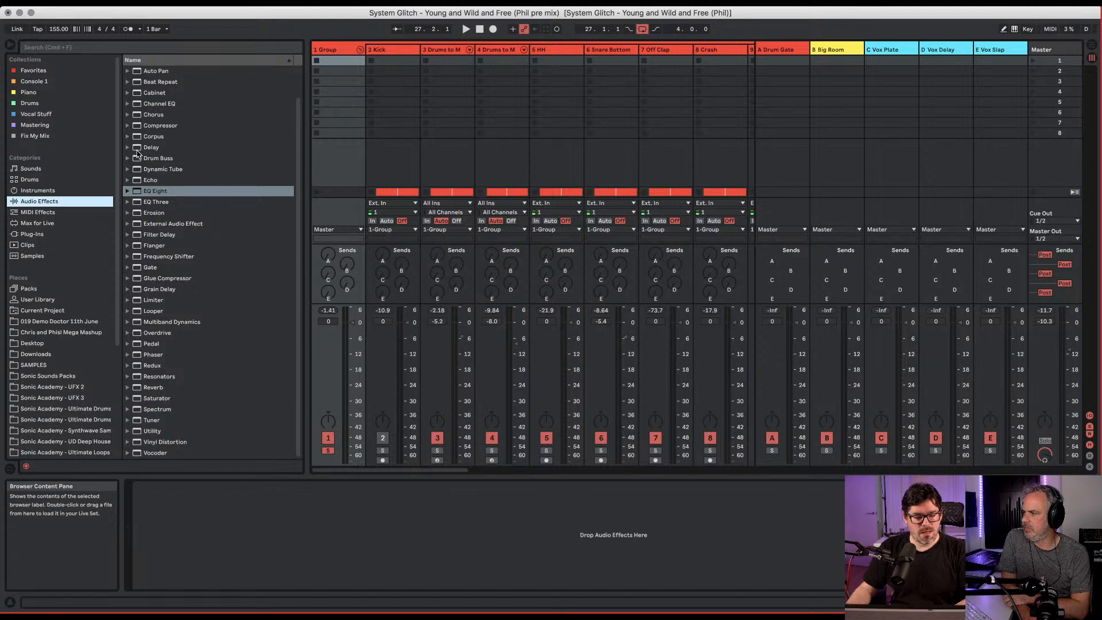
left_click_drag(140, 283, 362, 85)
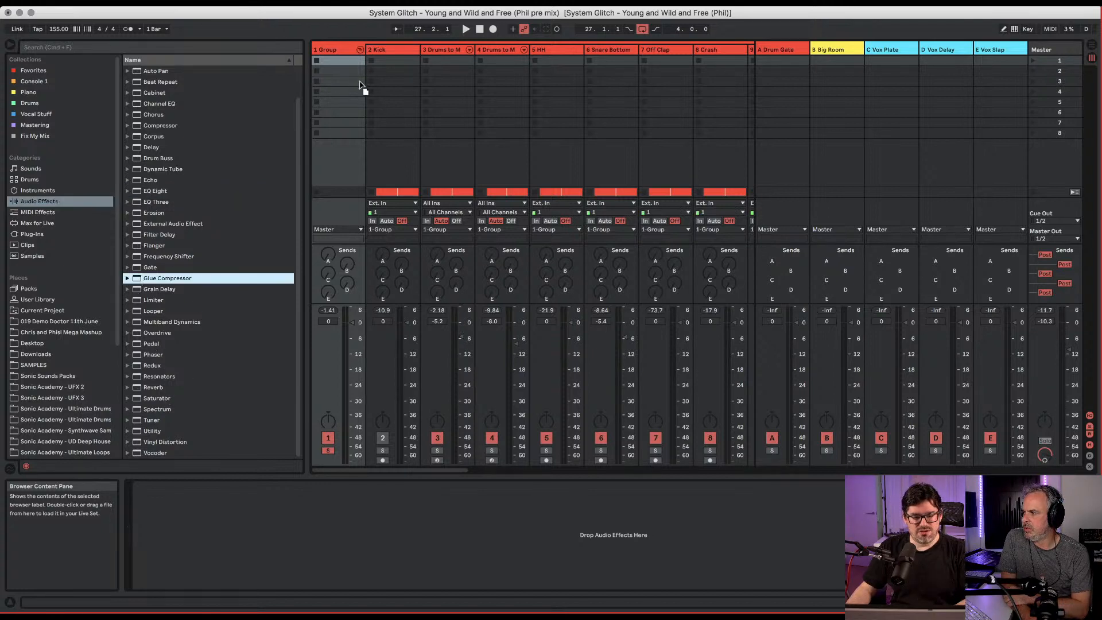
Set the drum group's Glue Compressor to -27.3 dB threshold, 10.6 dB makeup and 50% dry/wet while the loop plays.
left_click_drag(448, 361, 207, 597)
key("space")
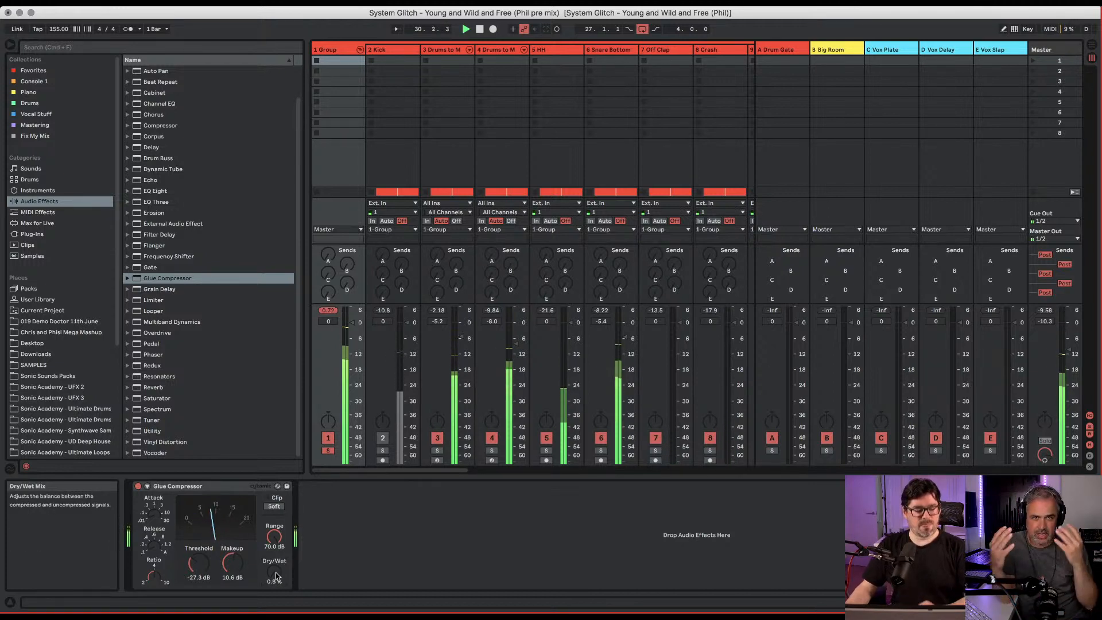
left_click_drag(276, 576, 276, 505)
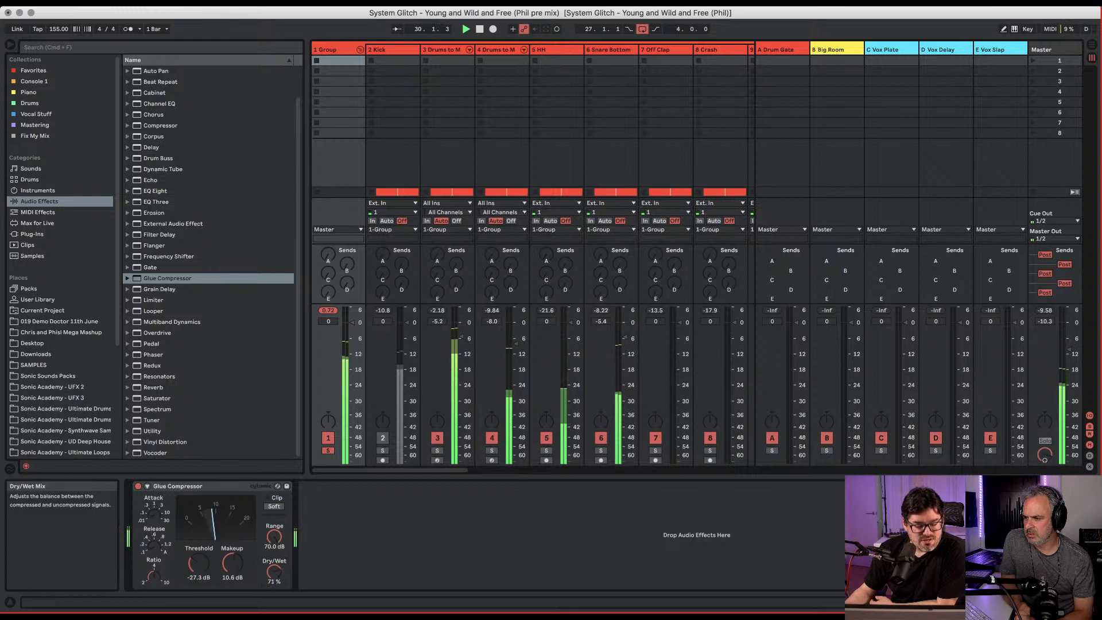
left_click_drag(273, 572, 274, 580)
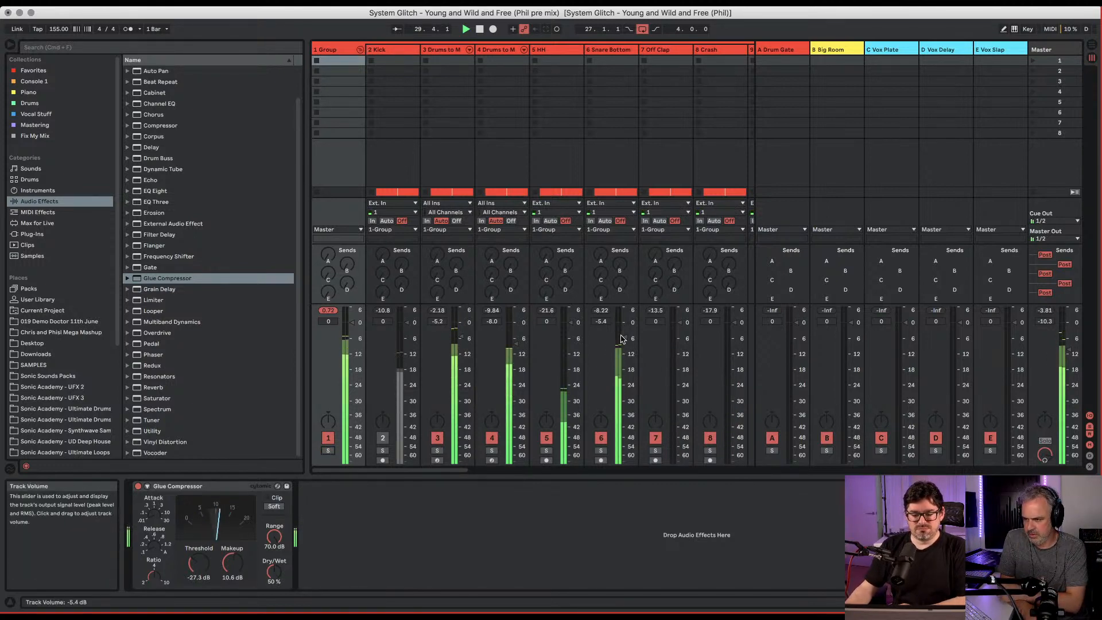
Lower the Snare Bottom volume to -13.1 dB and fold the drum group to reach the other tracks.
left_click_drag(626, 425, 626, 361)
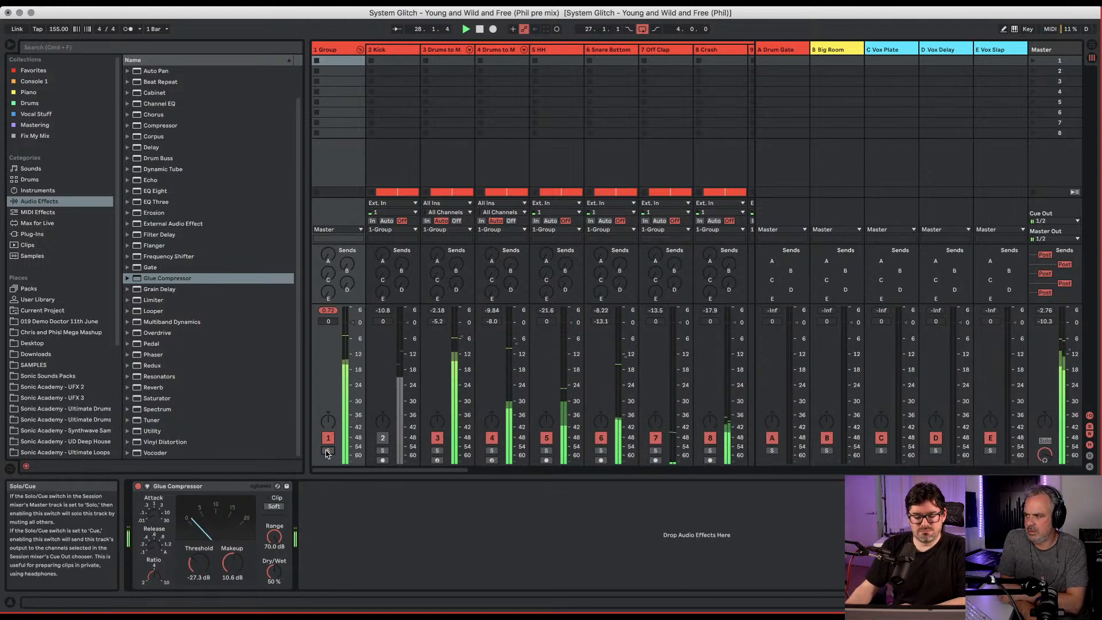
left_click(360, 49)
key("Tab")
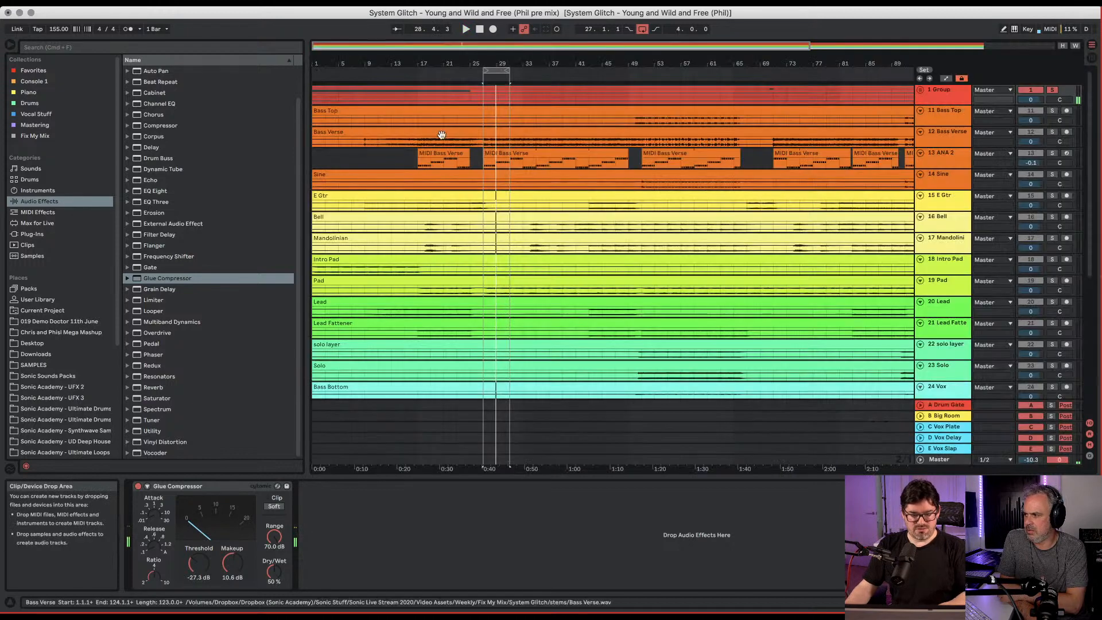
scroll(442, 135, "down", 10)
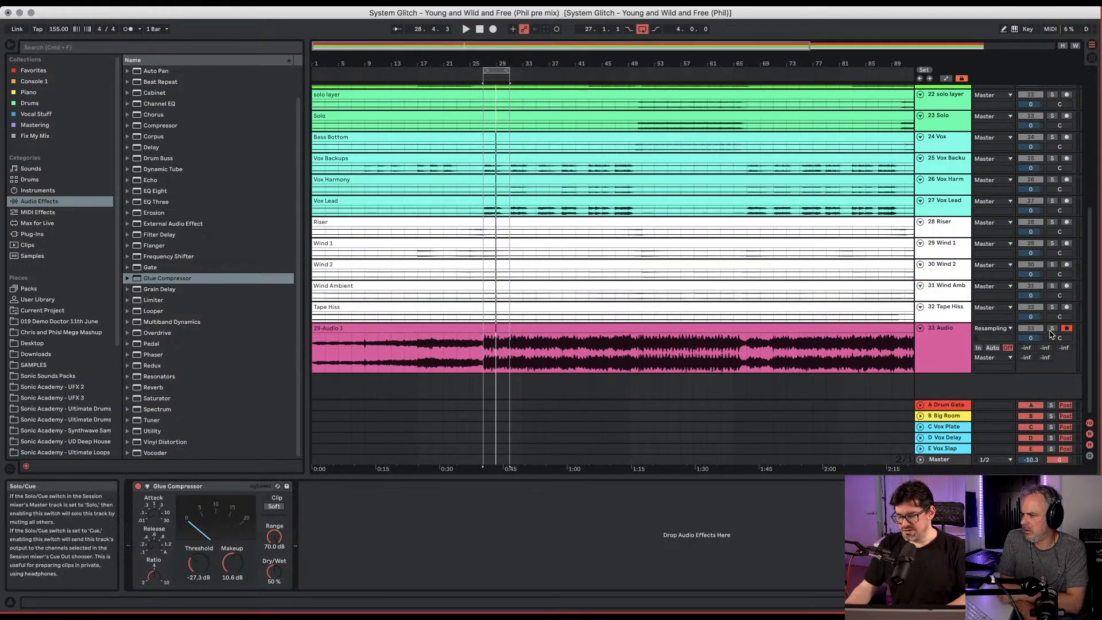
key("Tab")
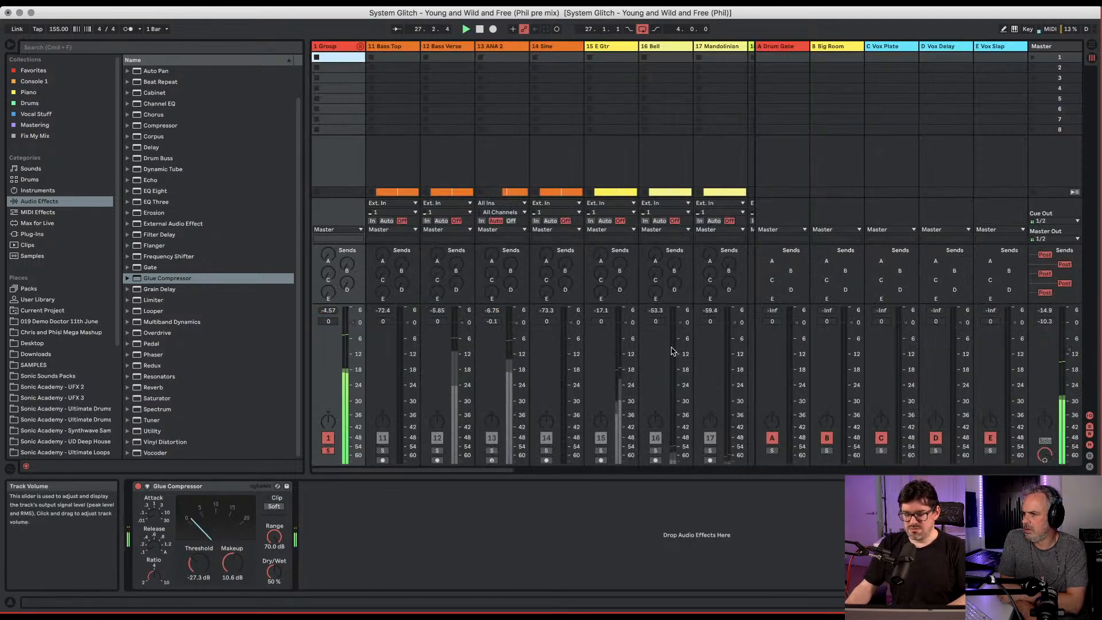
Compare the full mix with the drum group alone by unsoloing and resoloing the group.
left_click(327, 450)
left_click_drag(436, 471, 367, 471)
left_click(676, 438)
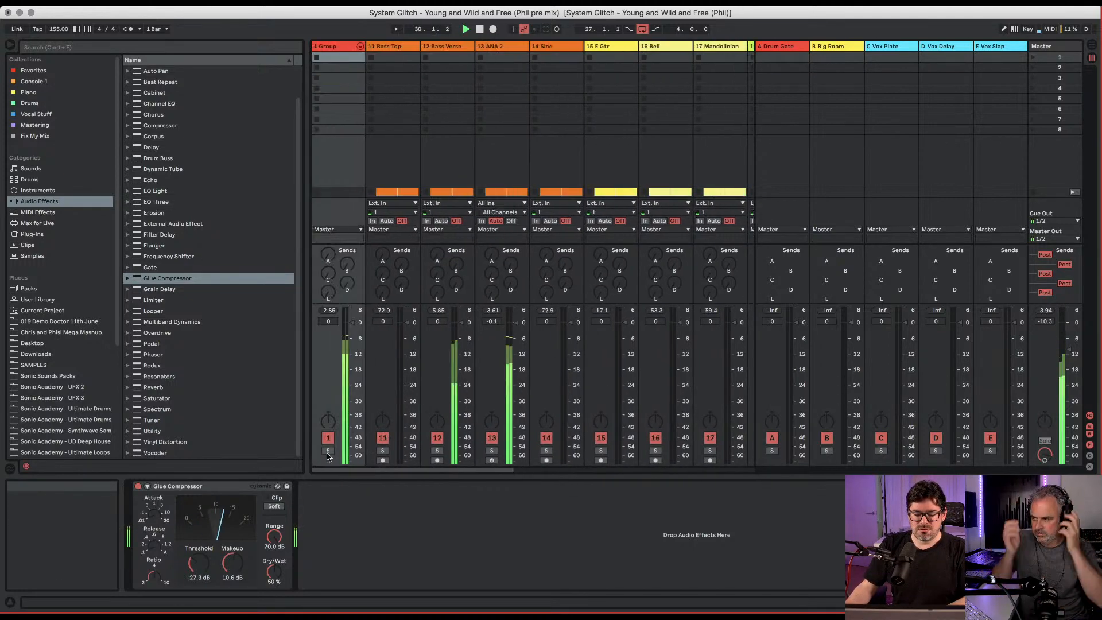
left_click(326, 452)
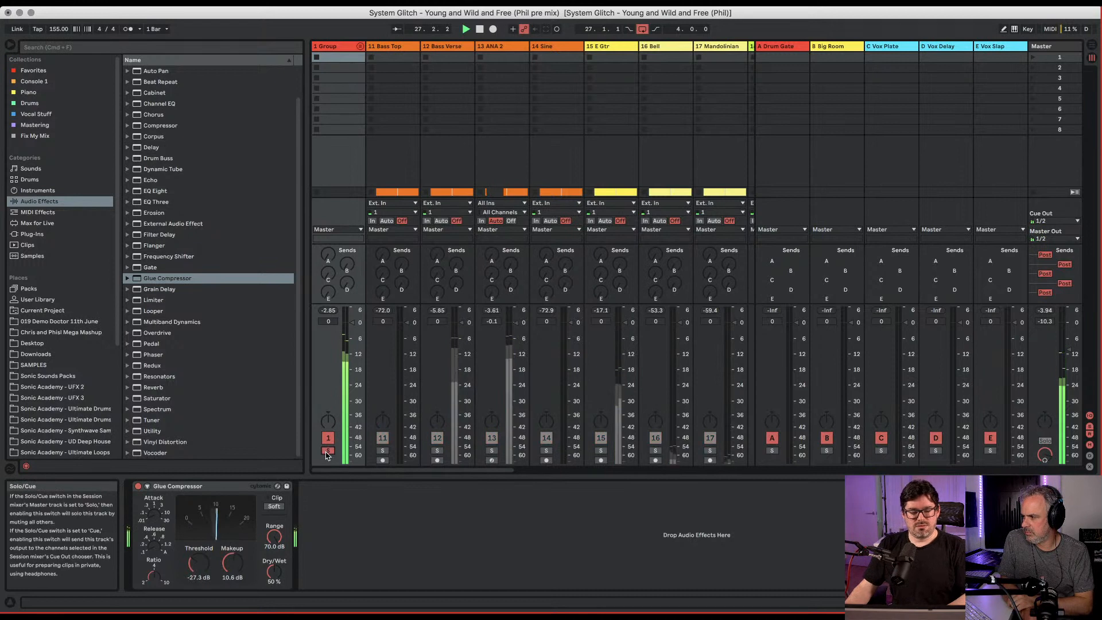
Set Snare Bottom to -5.4 dB, HH to 0.3 dB and the drum group to 0.5 dB, and fold the group.
left_click(361, 46)
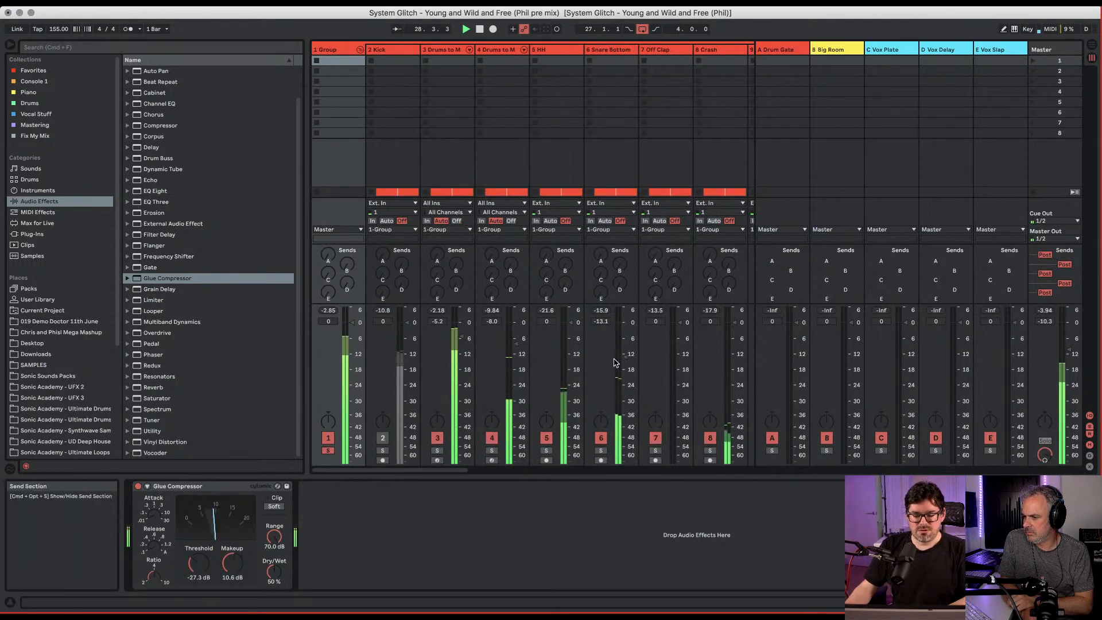
left_click_drag(625, 343, 572, 321)
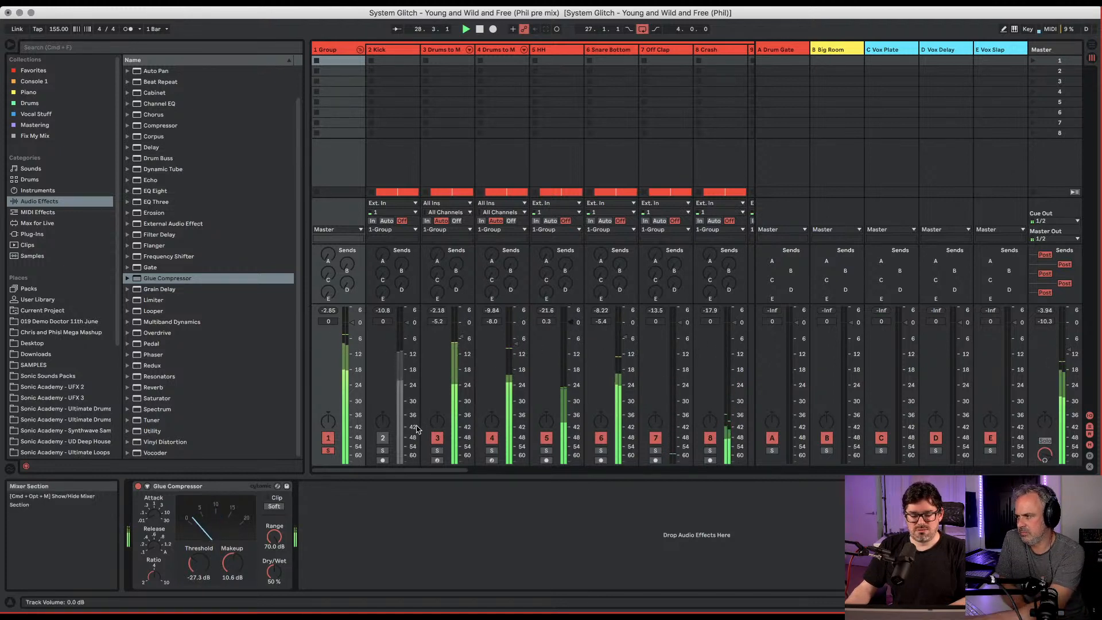
left_click_drag(349, 323, 350, 320)
left_click(361, 49)
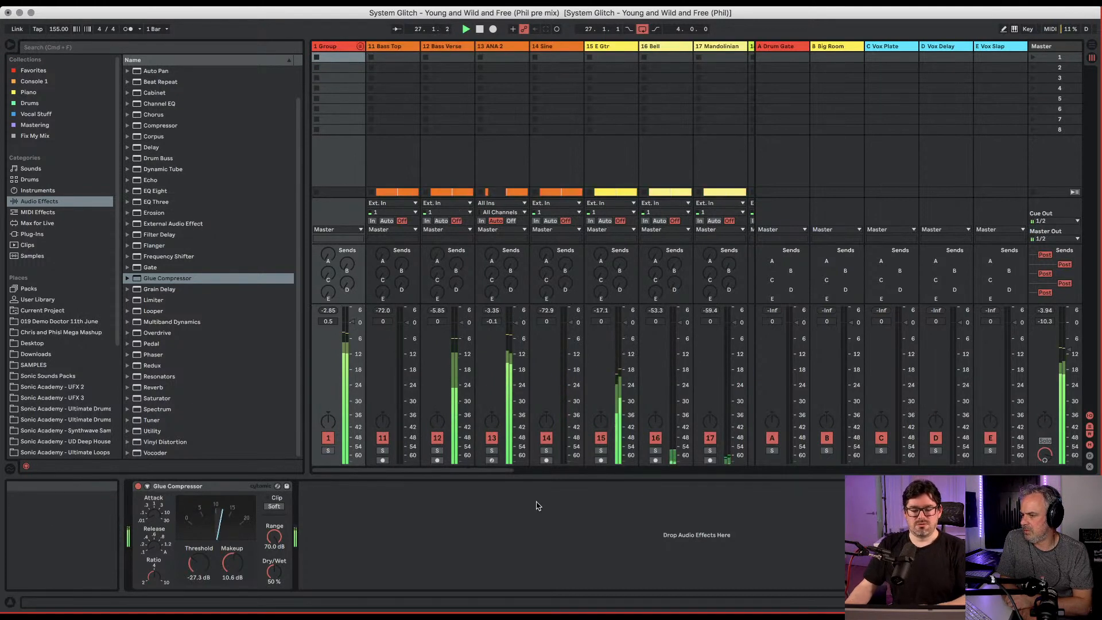
Set the drum group to 1.8 dB, and group the Bass Top, Bass Verse, ANA 2 and Sine tracks into a folded group.
left_click_drag(352, 322, 351, 320)
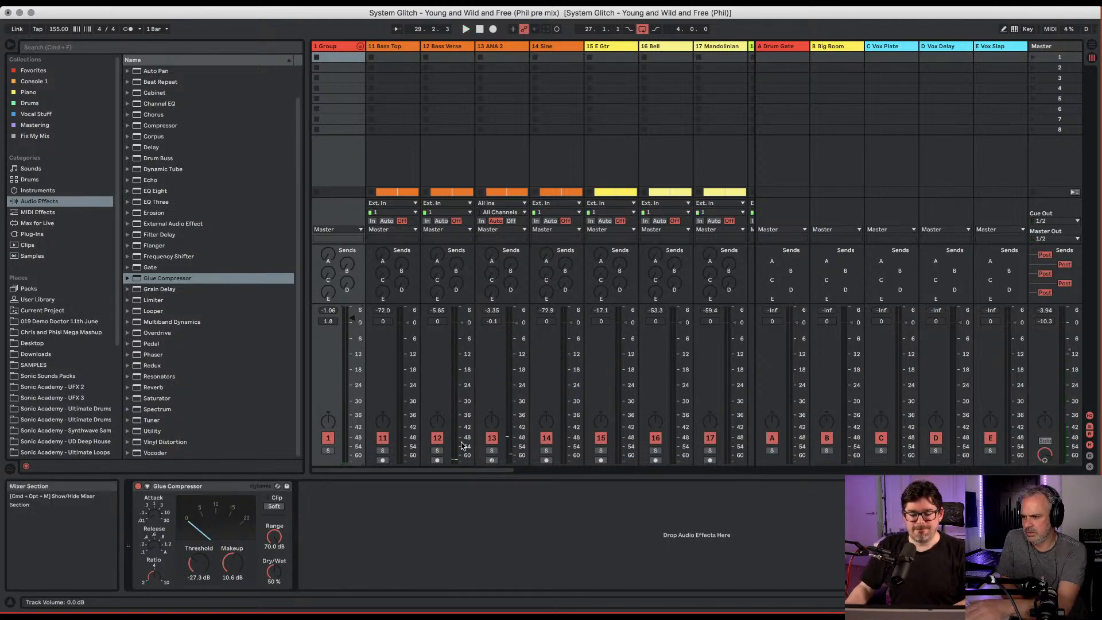
key("Tab")
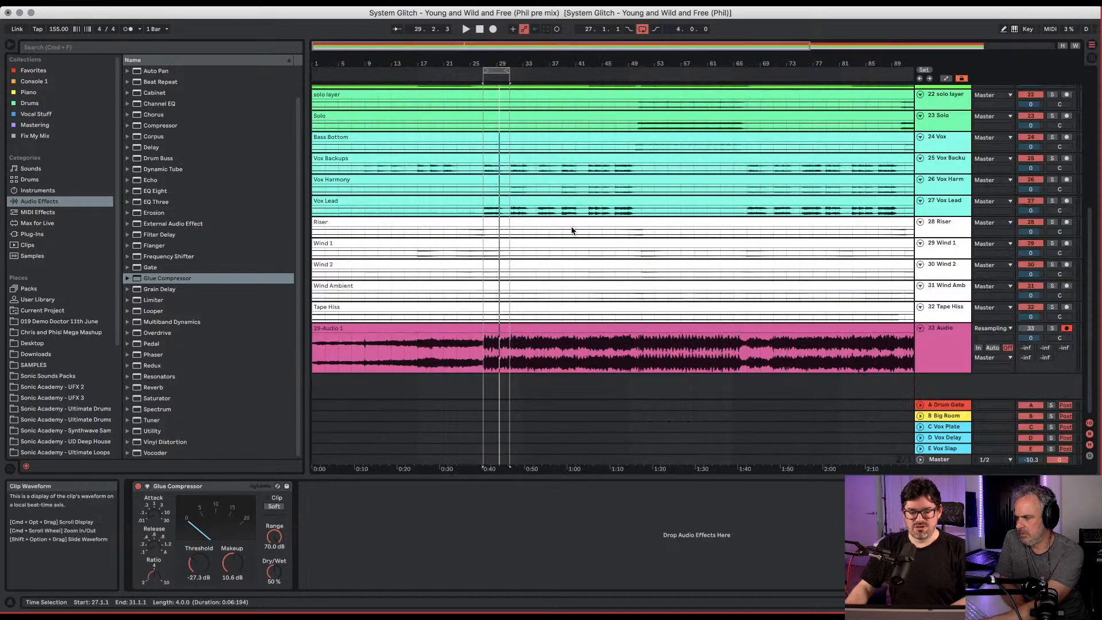
scroll(933, 157, "up", 10)
left_click(948, 121)
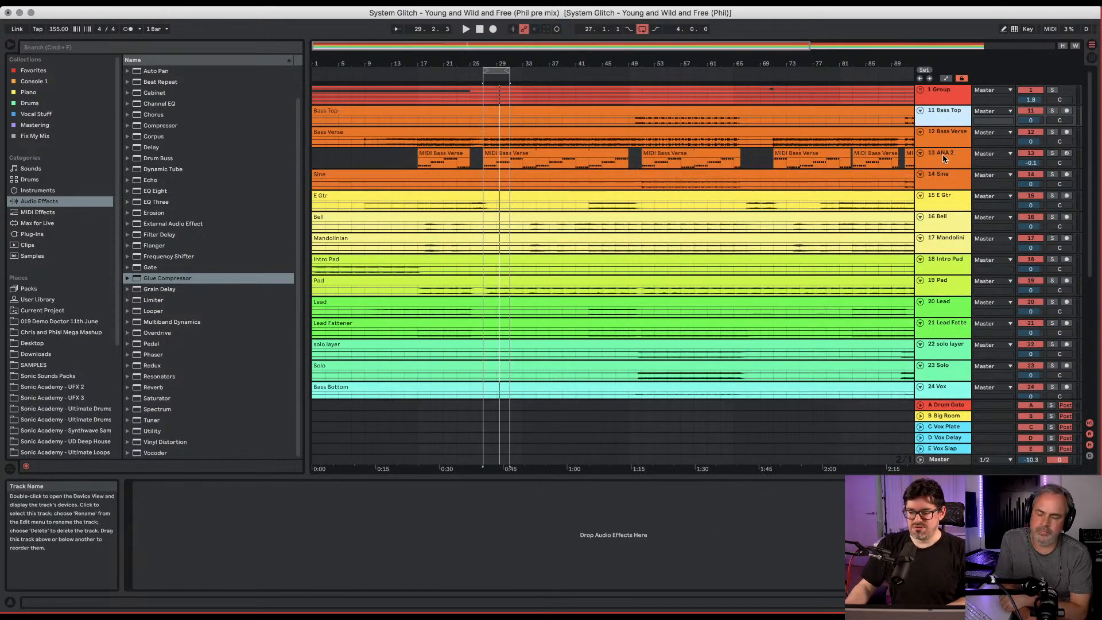
left_click(941, 171, "shift")
key("super+g")
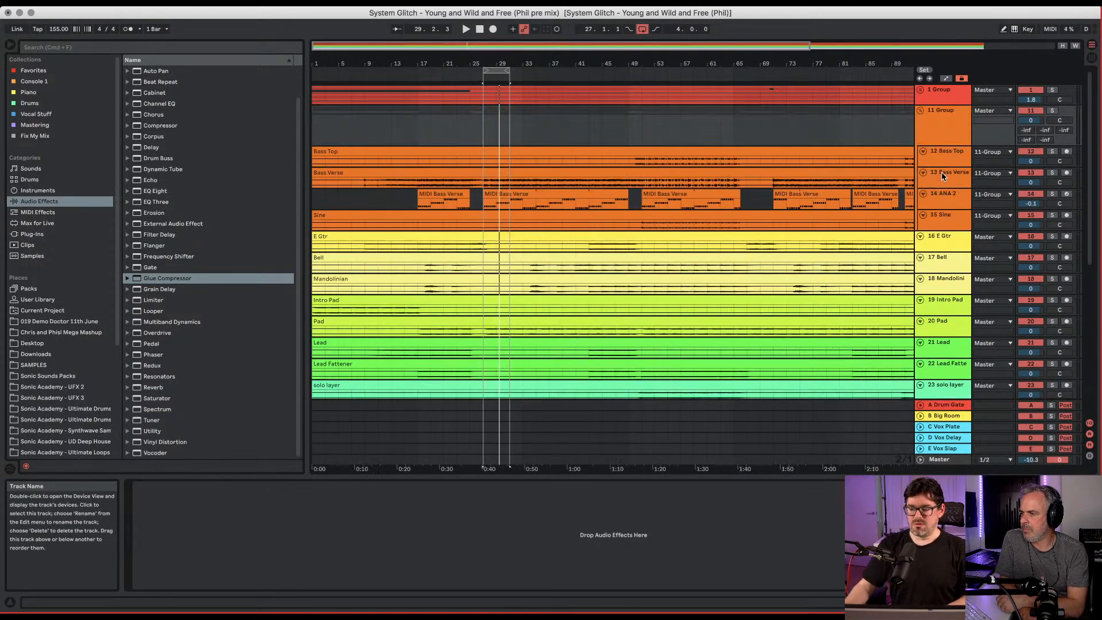
left_click(920, 109)
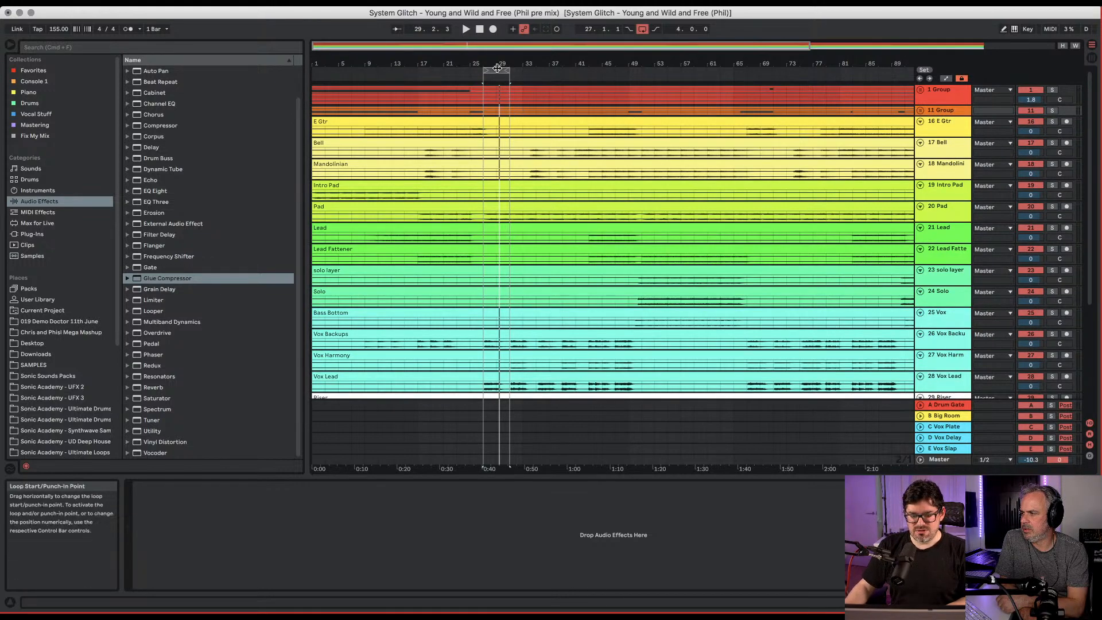
Move the four-bar loop to bar 43, play it and briefly audition the Intro Pad track in solo.
left_click_drag(497, 69, 609, 77)
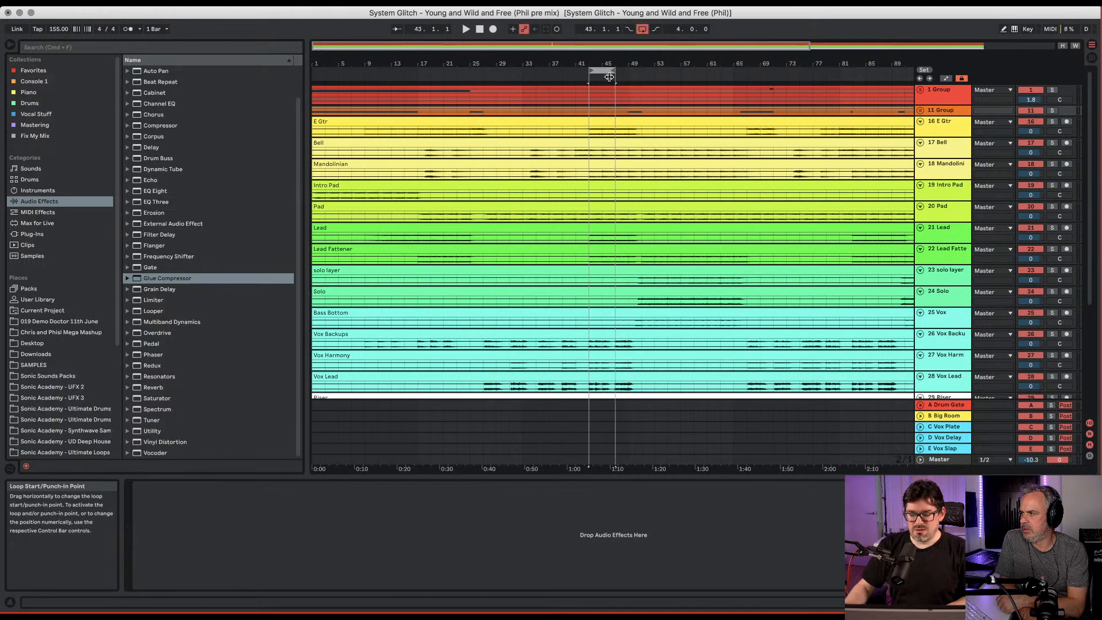
key("space")
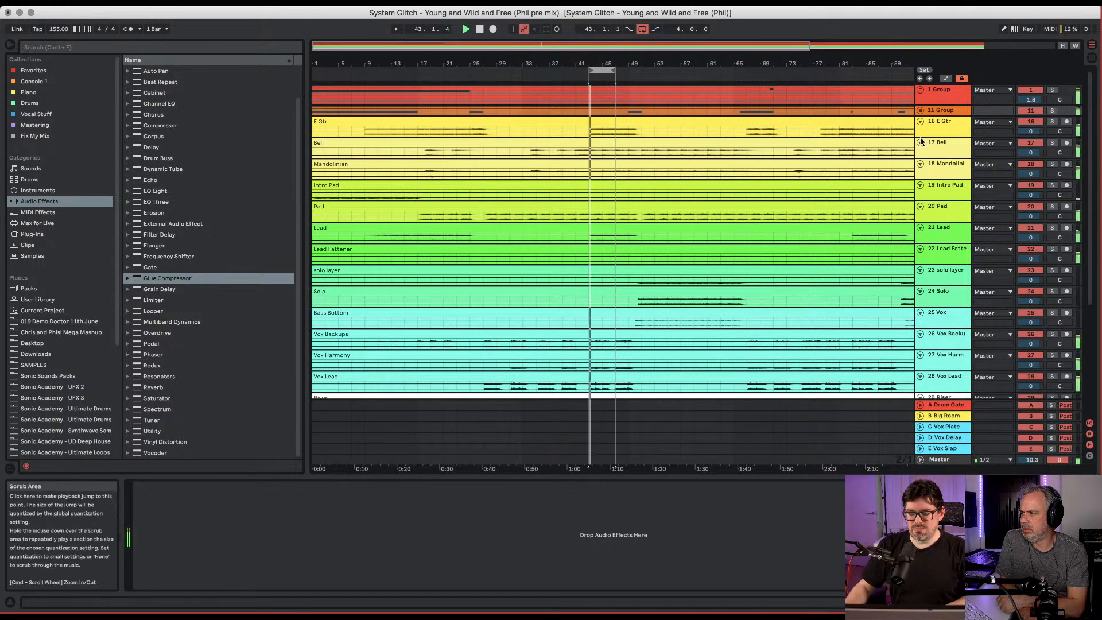
left_click(1052, 186)
left_click(1052, 186)
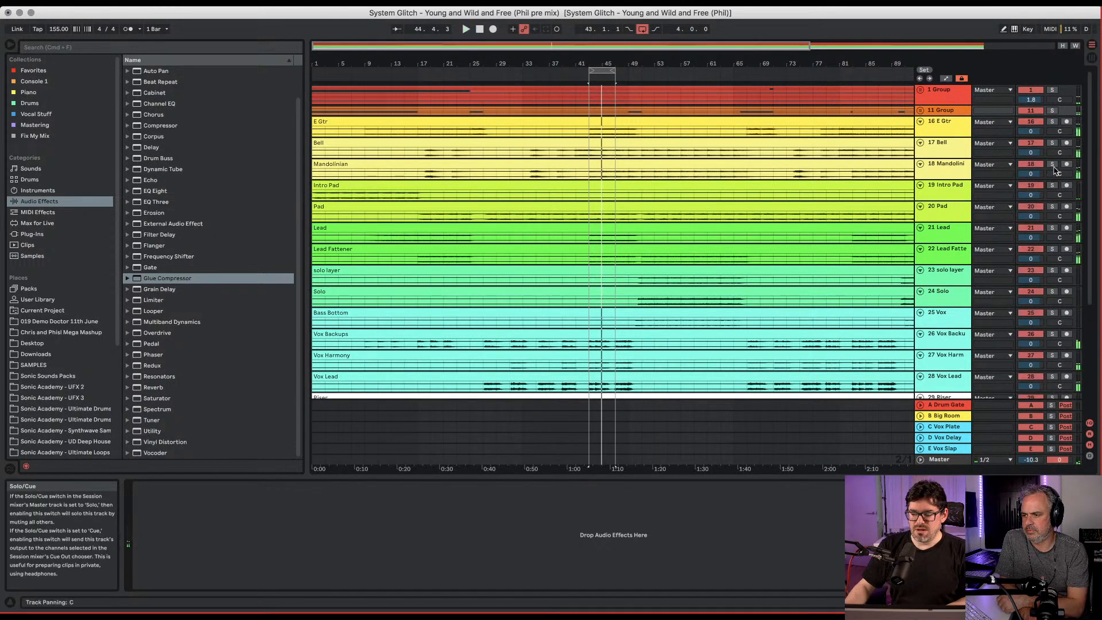
Solo Bell and Mandolinian over a loop moved to bar 17, and pan Bell left and Mandolinian right to 30R.
left_click(1052, 143)
left_click(1052, 164, "super")
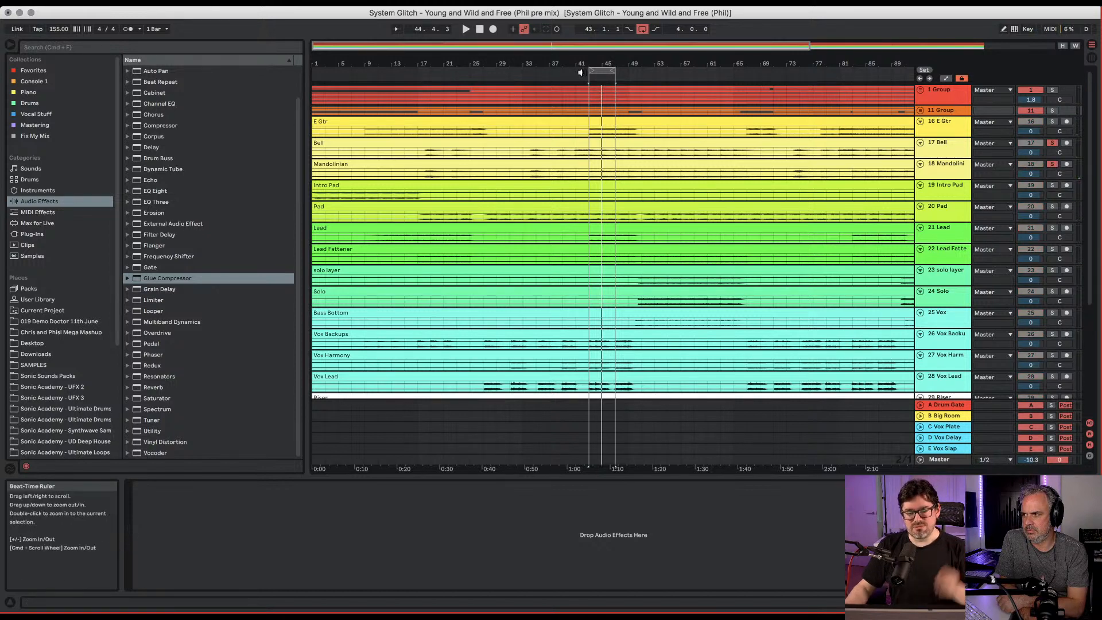
left_click_drag(597, 67, 426, 68)
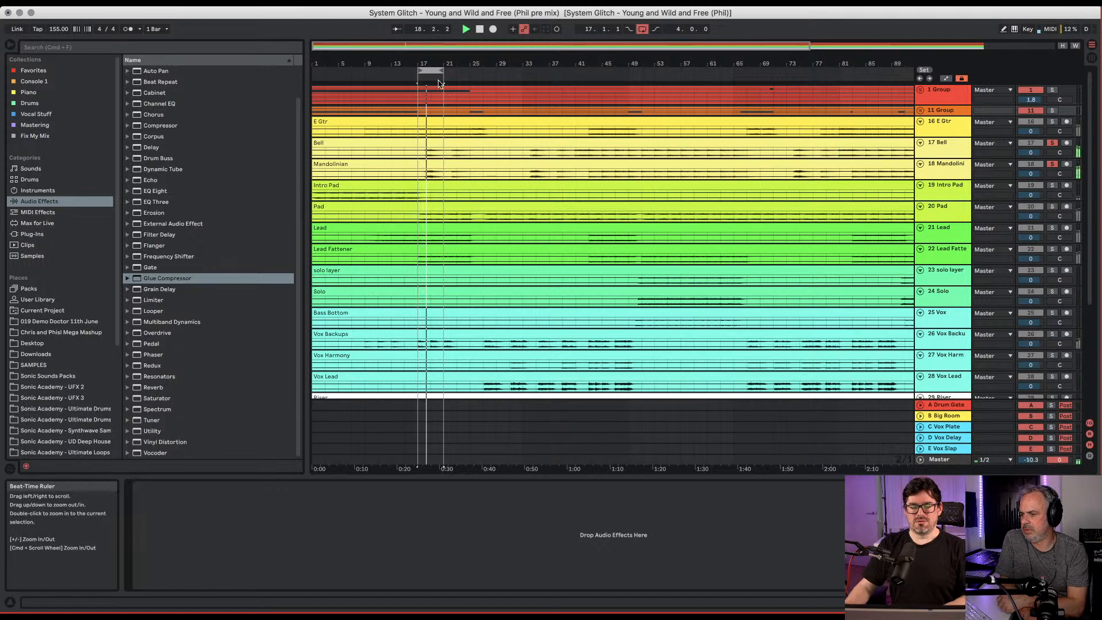
key("Tab")
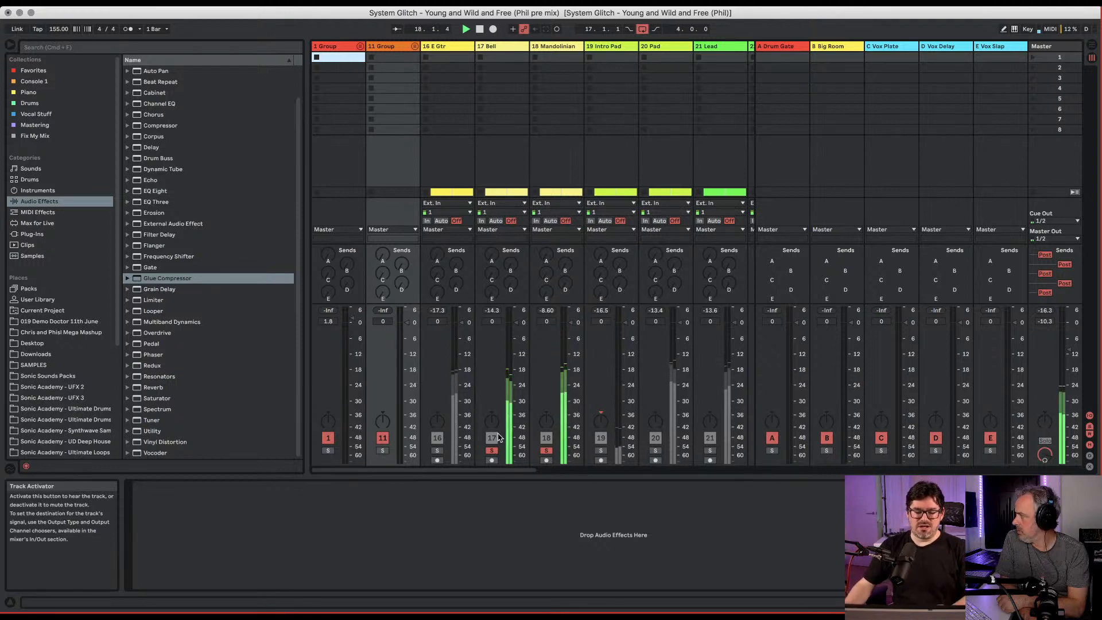
left_click_drag(495, 424, 547, 412)
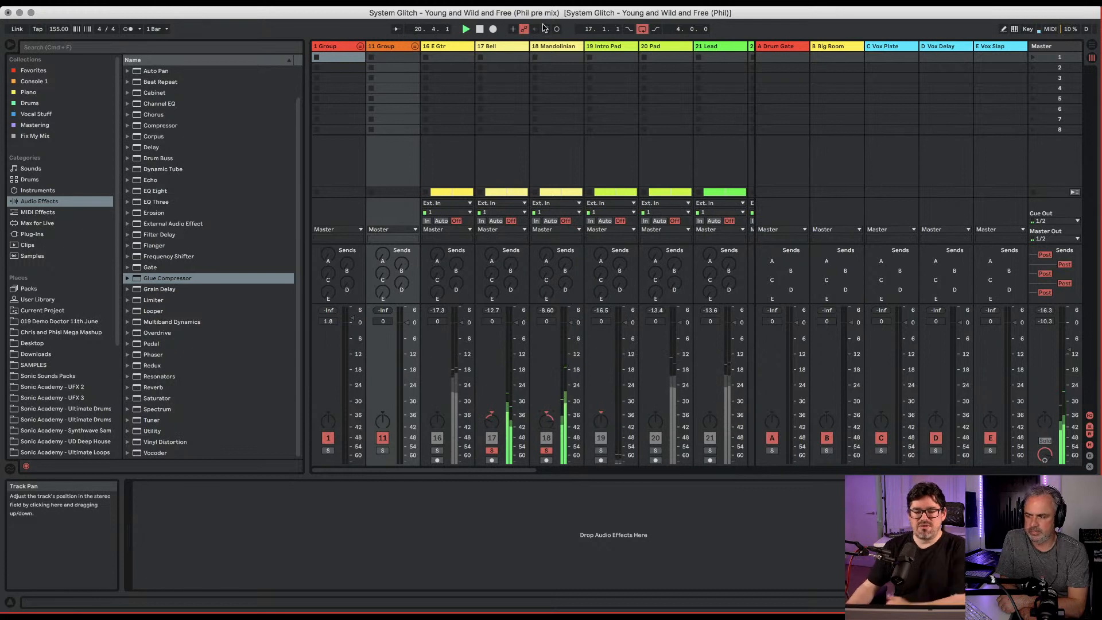
Add an EQ Eight to the Bell track and roll off its low end with a gentle low cut at 2.25 kHz.
left_click(509, 55)
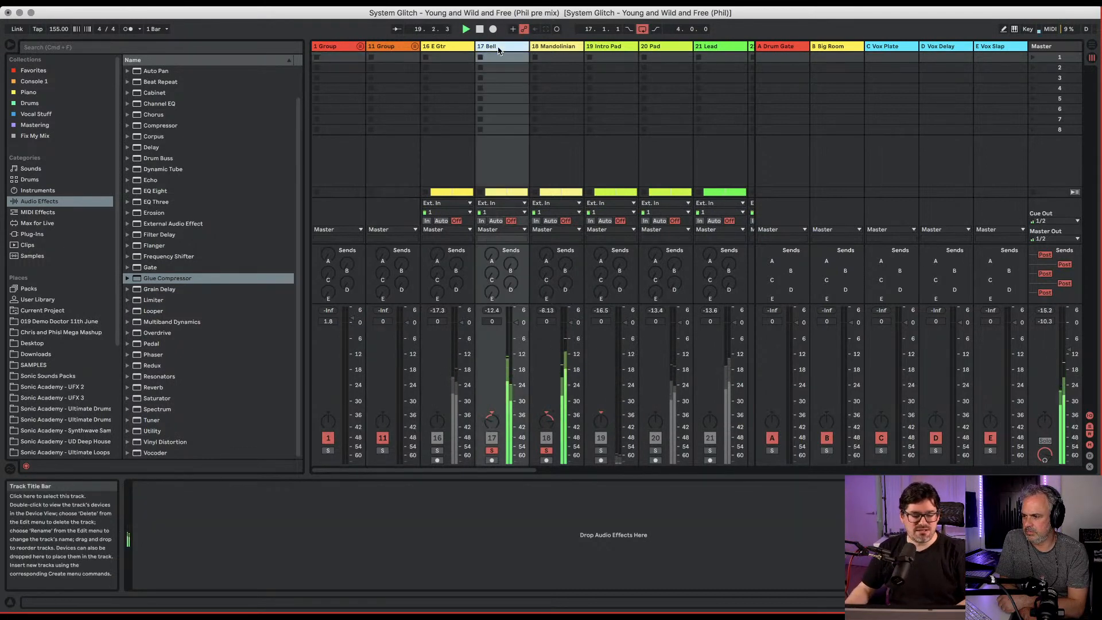
left_click(153, 191)
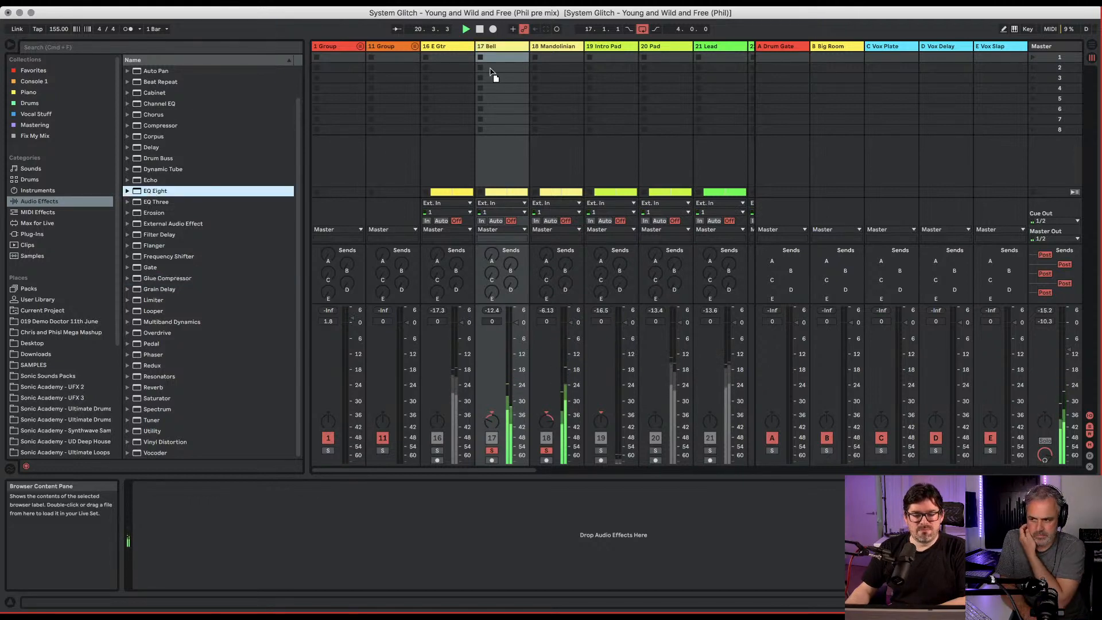
key("Return")
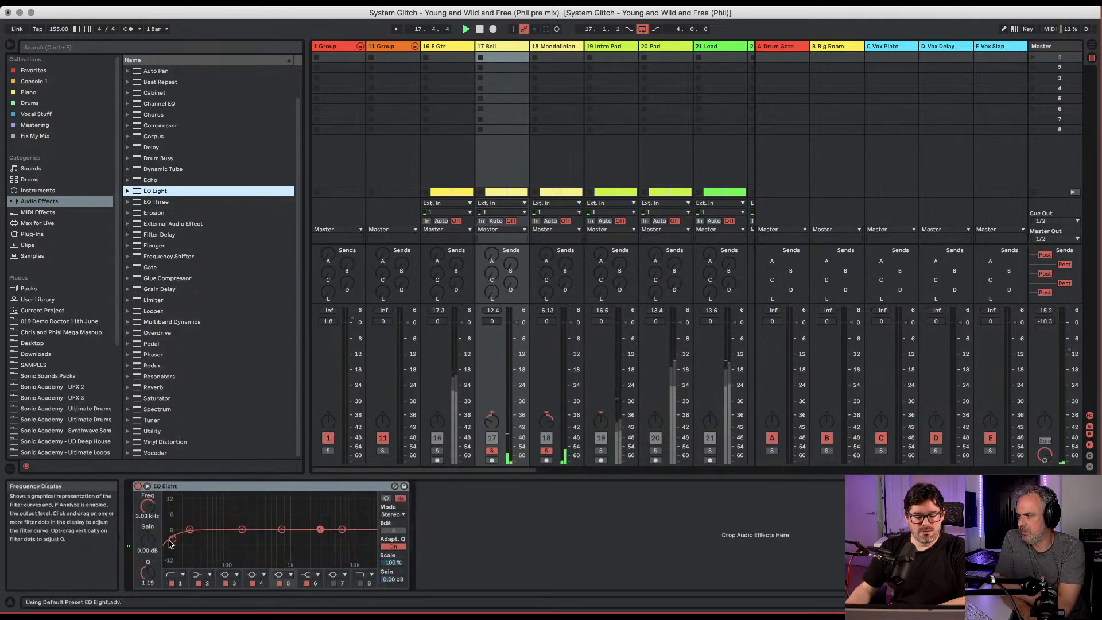
left_click_drag(314, 544, 312, 544)
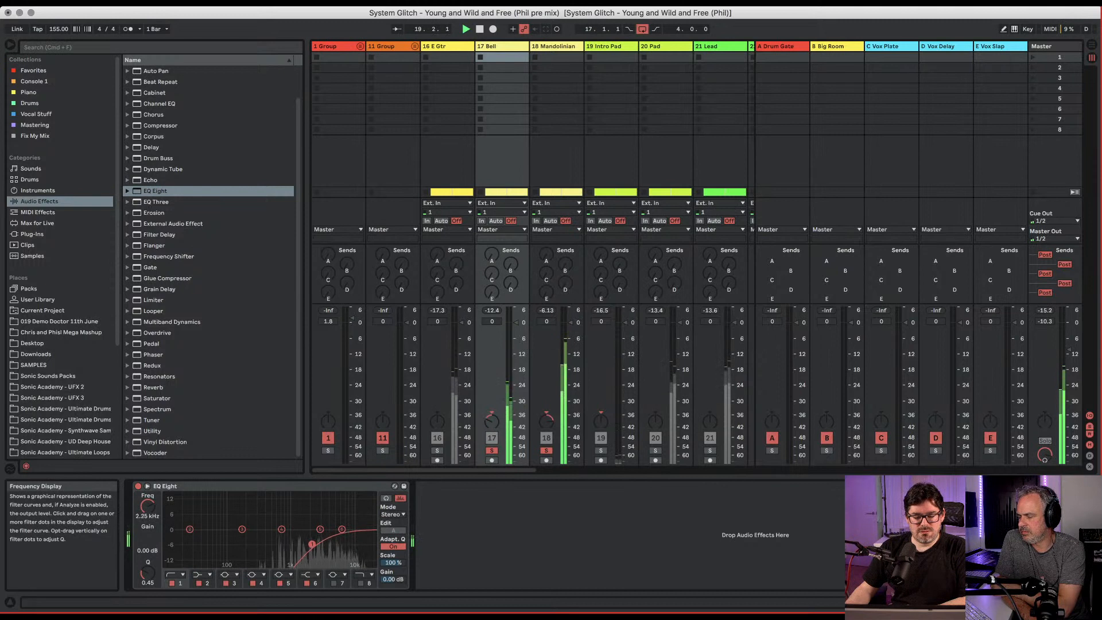
Copy Bell's EQ Eight to the Mandolinian track and set its low cut to 599 Hz with a Q of 0.35.
left_click(563, 46)
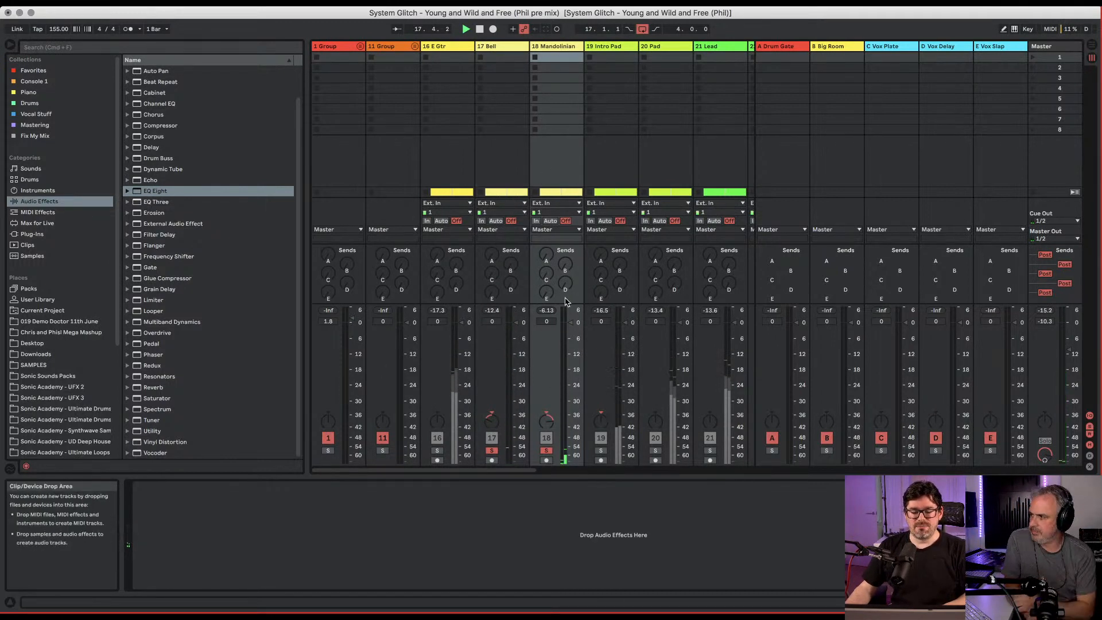
left_click(506, 46)
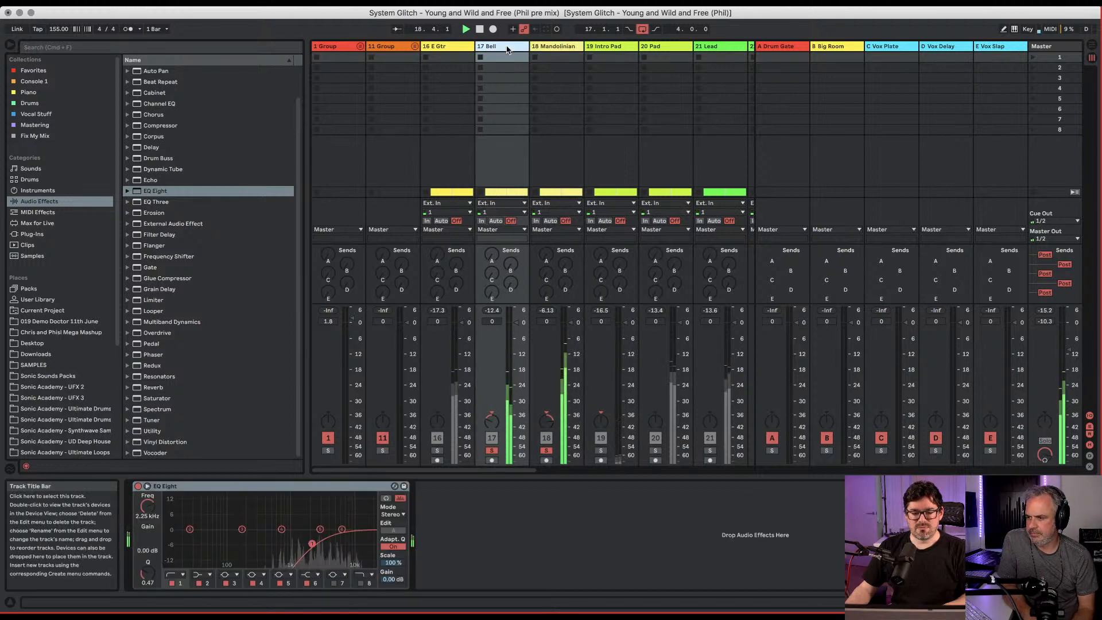
left_click(328, 485)
left_click(574, 43)
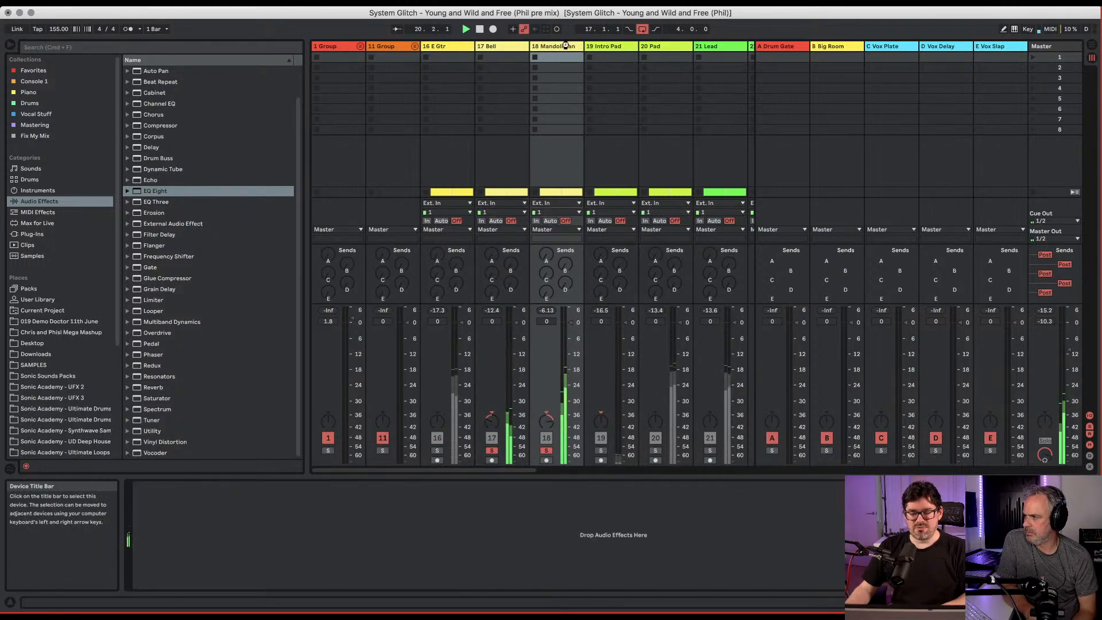
left_click_drag(565, 46, 566, 46)
left_click(312, 542)
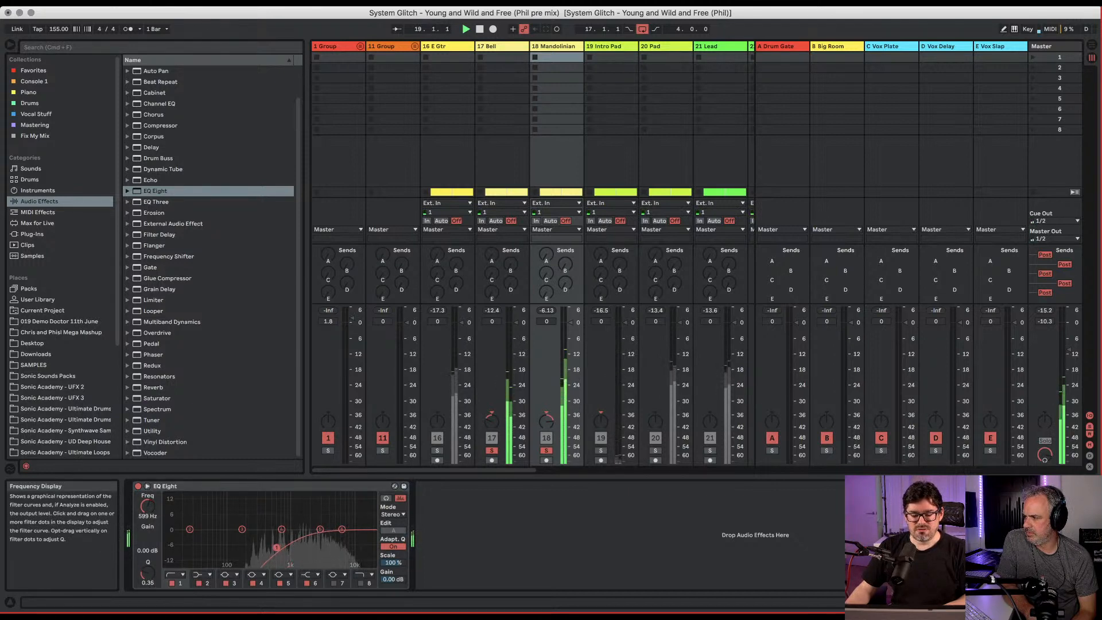
Lower Bell's EQ Eight low cut to 124 Hz with a Q of 0.15, raise Bell to 3.0 dB and stop playback.
left_click(492, 46)
left_click_drag(312, 543, 281, 555)
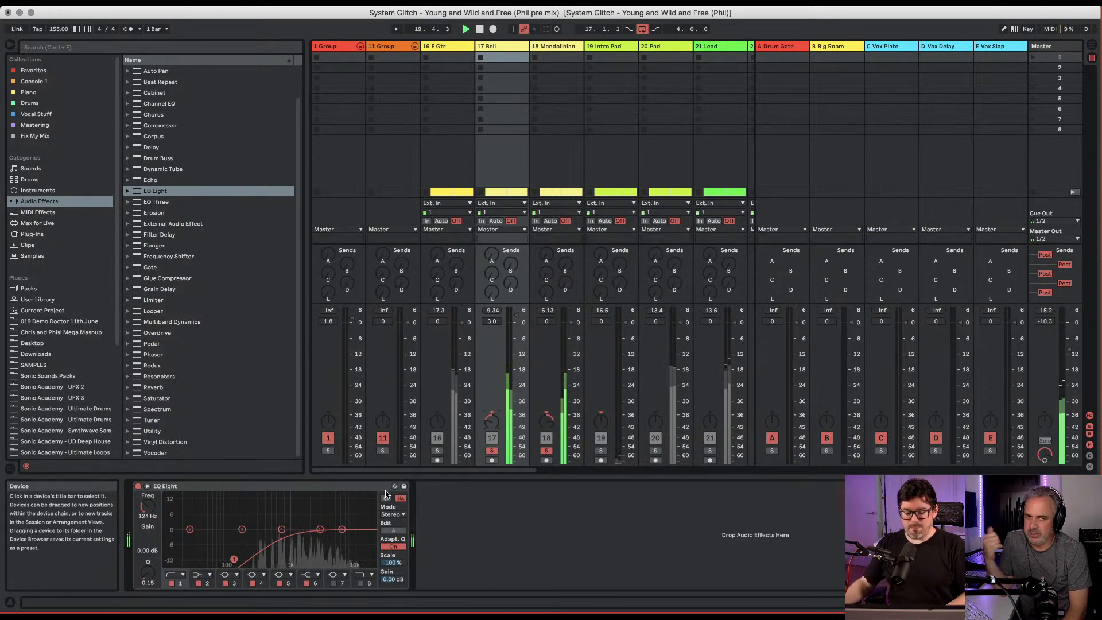
key("space")
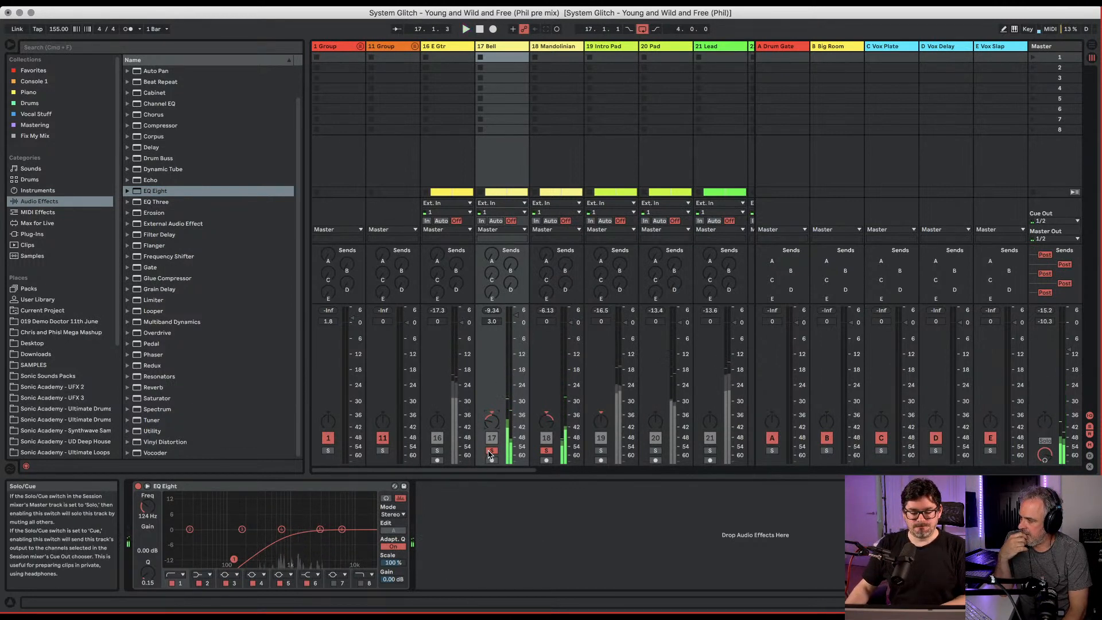
Compare Bell and Mandolinian soloed and in the full mix, and set Bell to 3.1 dB and Mandolinian to 1.0 dB.
left_click(547, 451)
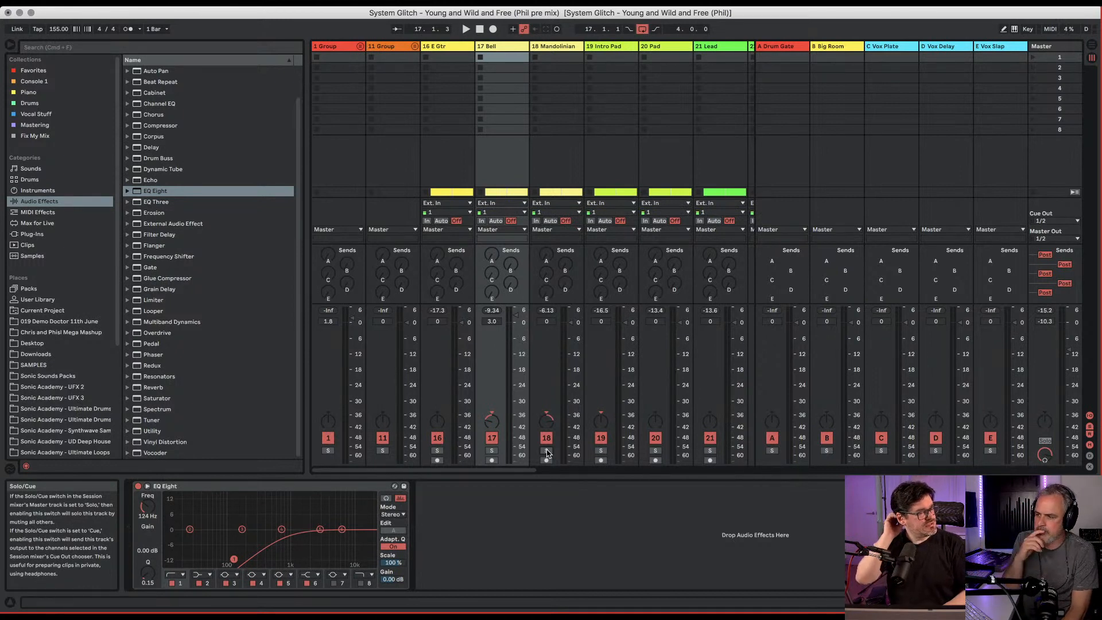
left_click(546, 451)
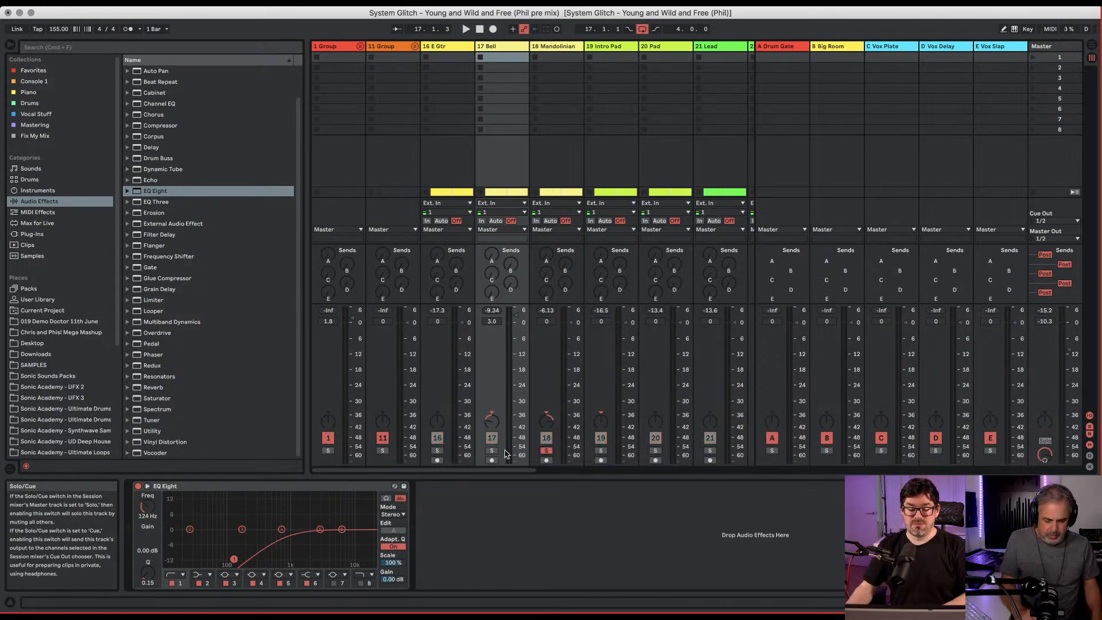
key("space")
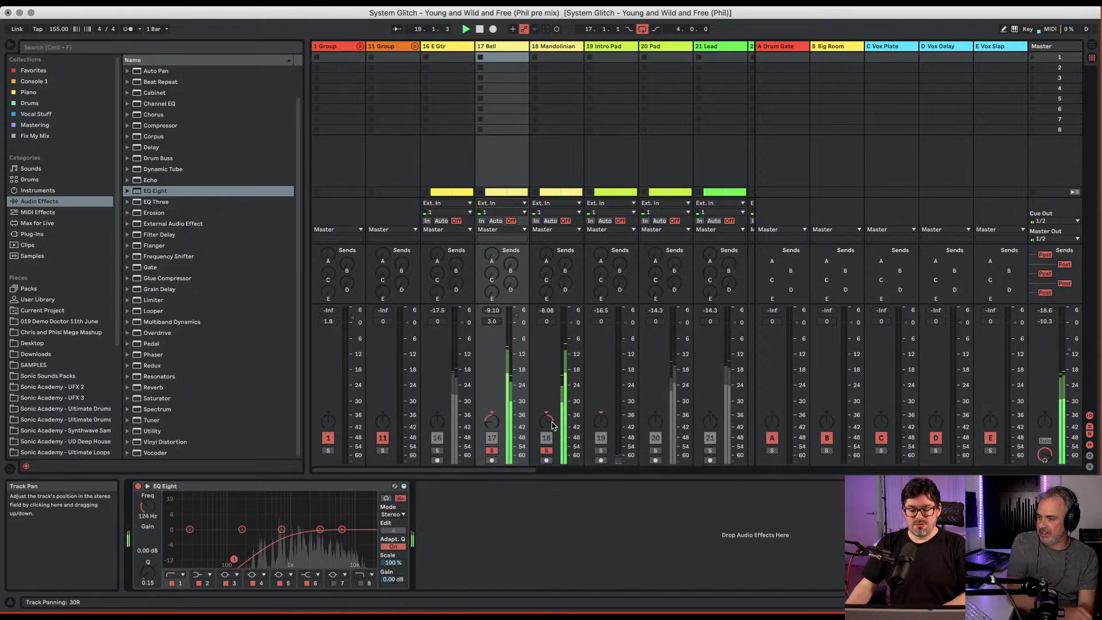
left_click(546, 450)
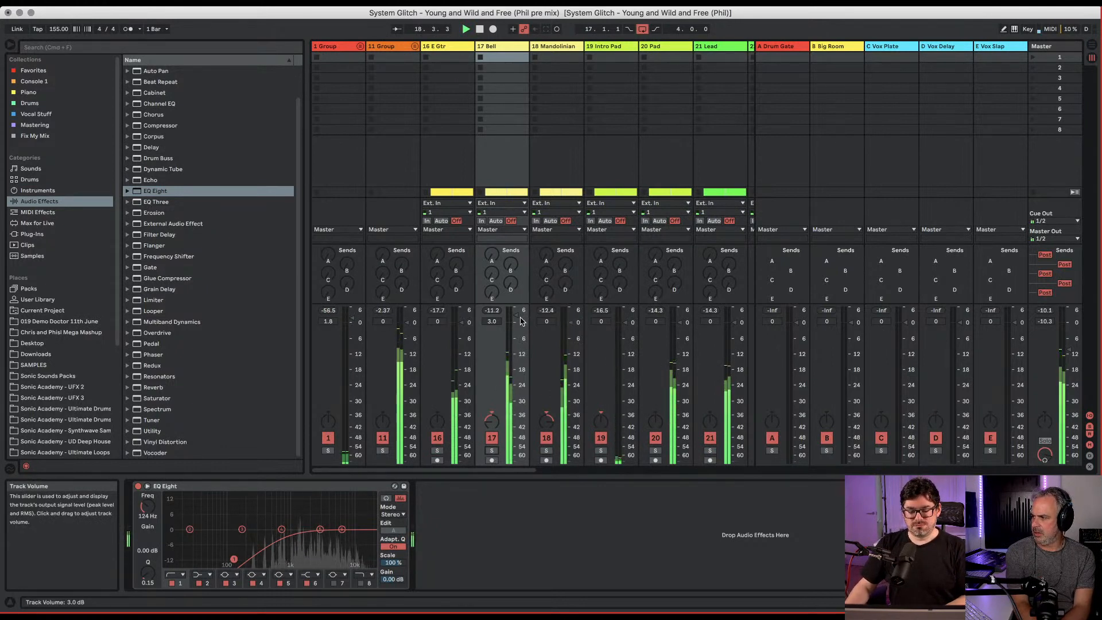
left_click_drag(516, 315, 546, 316)
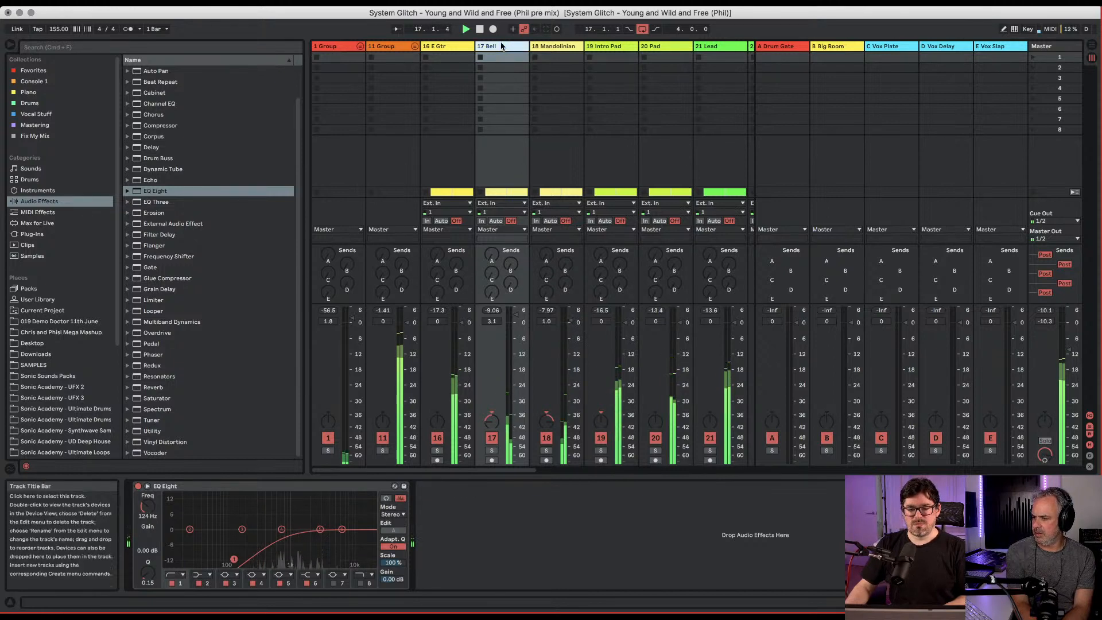
Group the Bell and Mandolinian tracks, solo the new group and stop playback.
left_click(553, 47)
key("super+g")
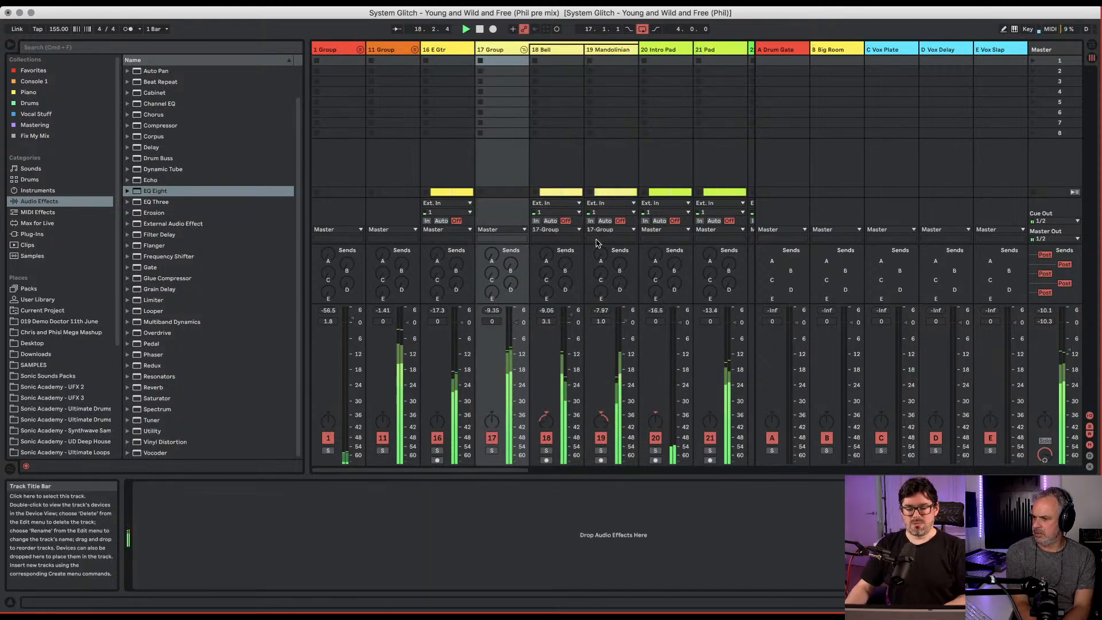
left_click(492, 450)
key("space")
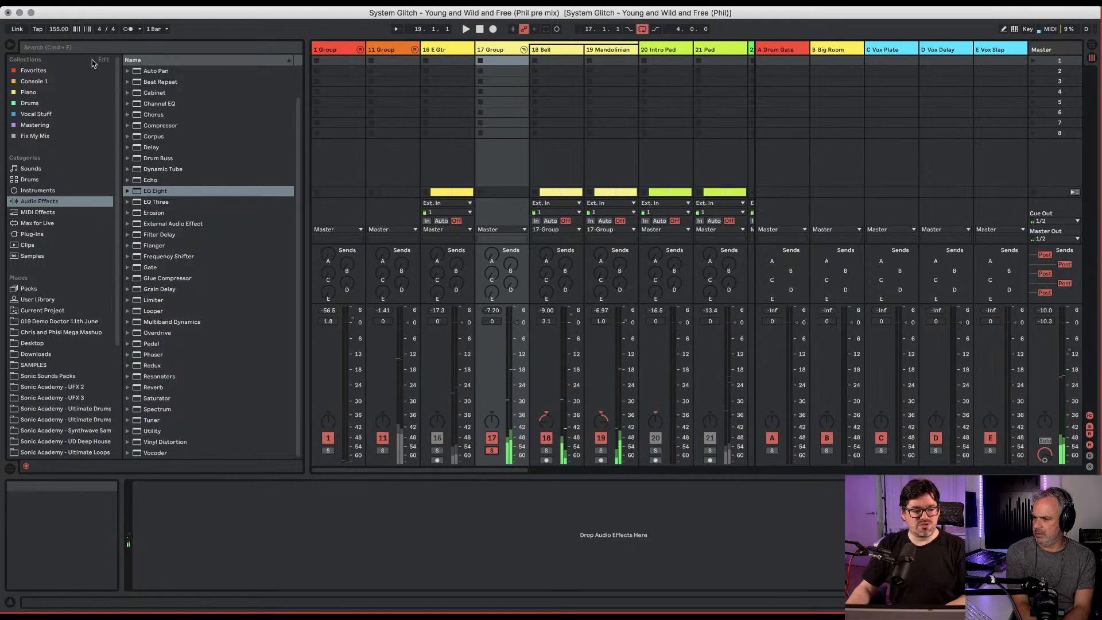
Search the plug-ins for "vit" and load the Plugin Alliance SPL Vitalizer MK2-T VST on the Bell and Mandolinian group.
left_click(69, 47)
type("vit")
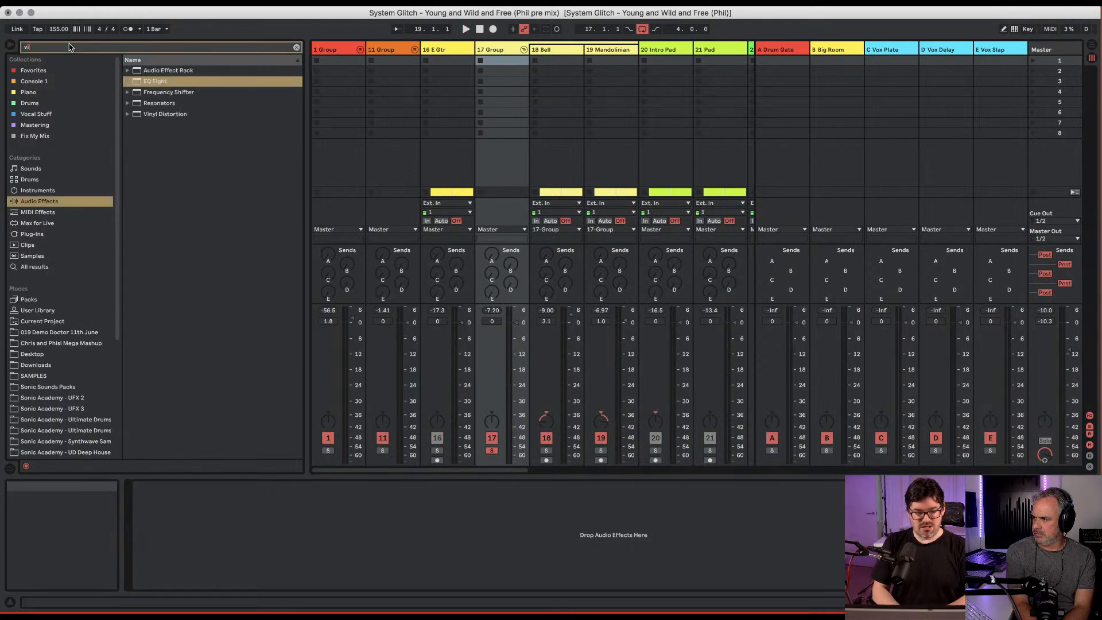
left_click(34, 234)
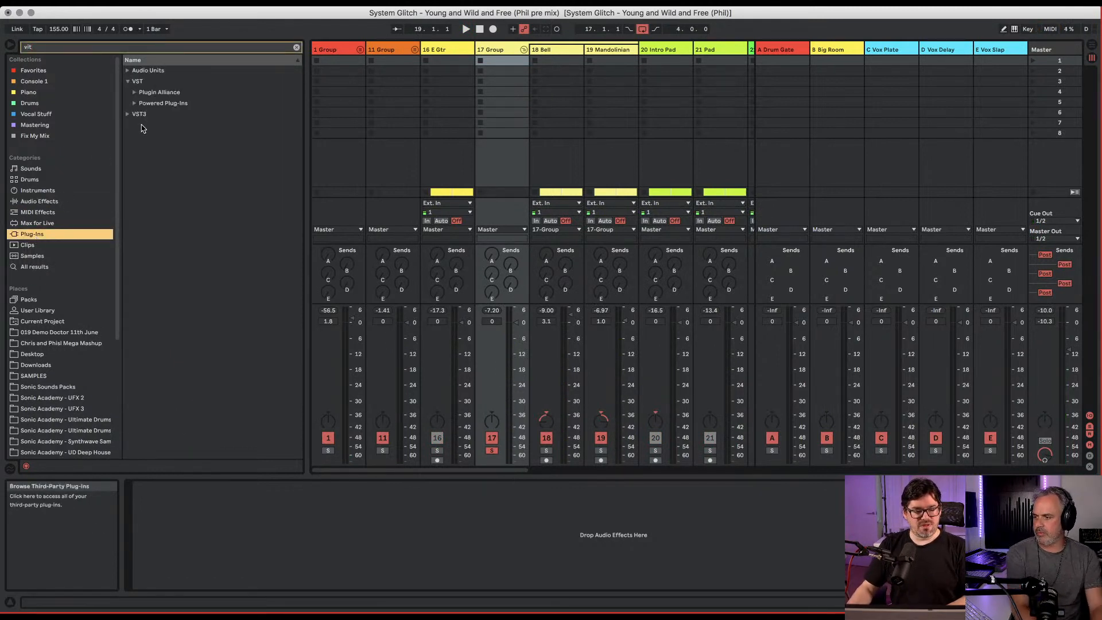
left_click(139, 93)
left_click_drag(152, 107, 370, 110)
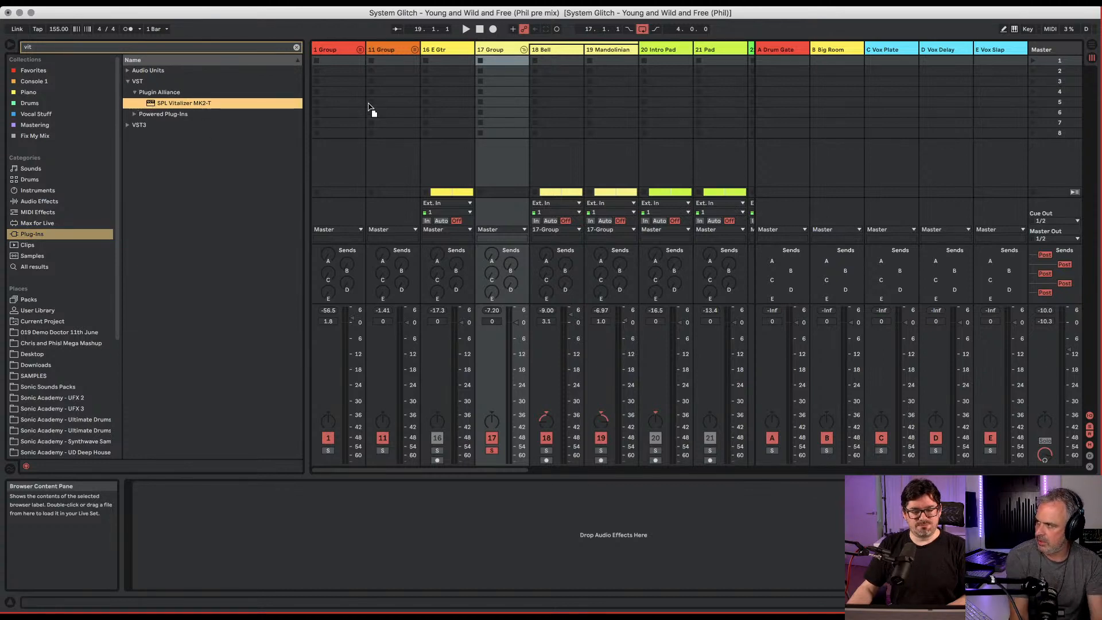
left_click_drag(507, 454, 506, 455)
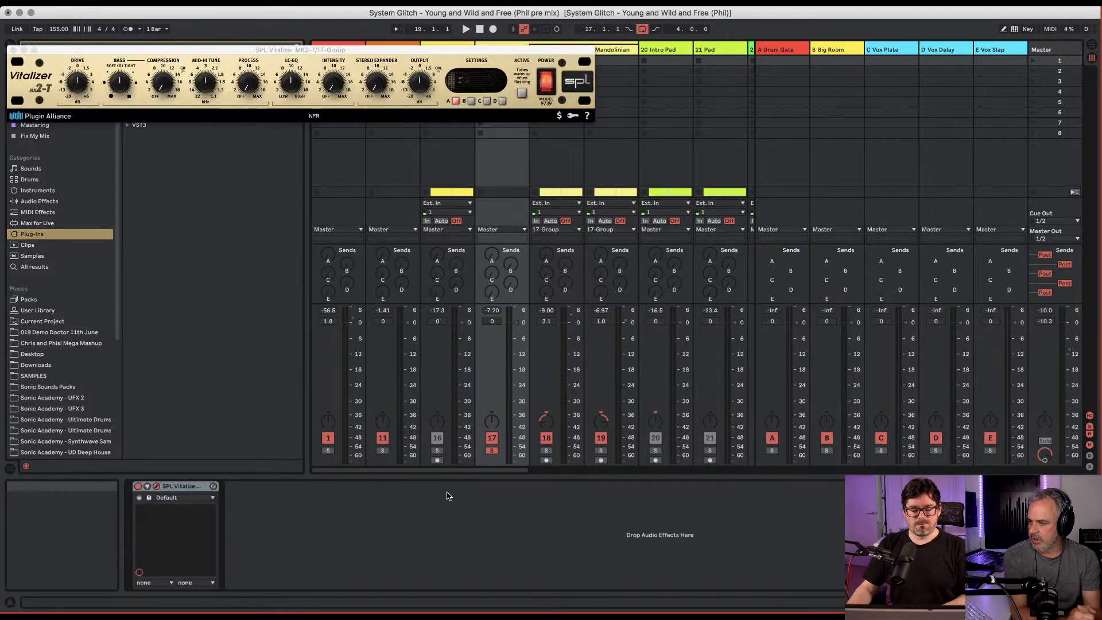
Raise the Vitalizer's Process and Stereo Expander amounts while the soloed group loop plays.
key("space")
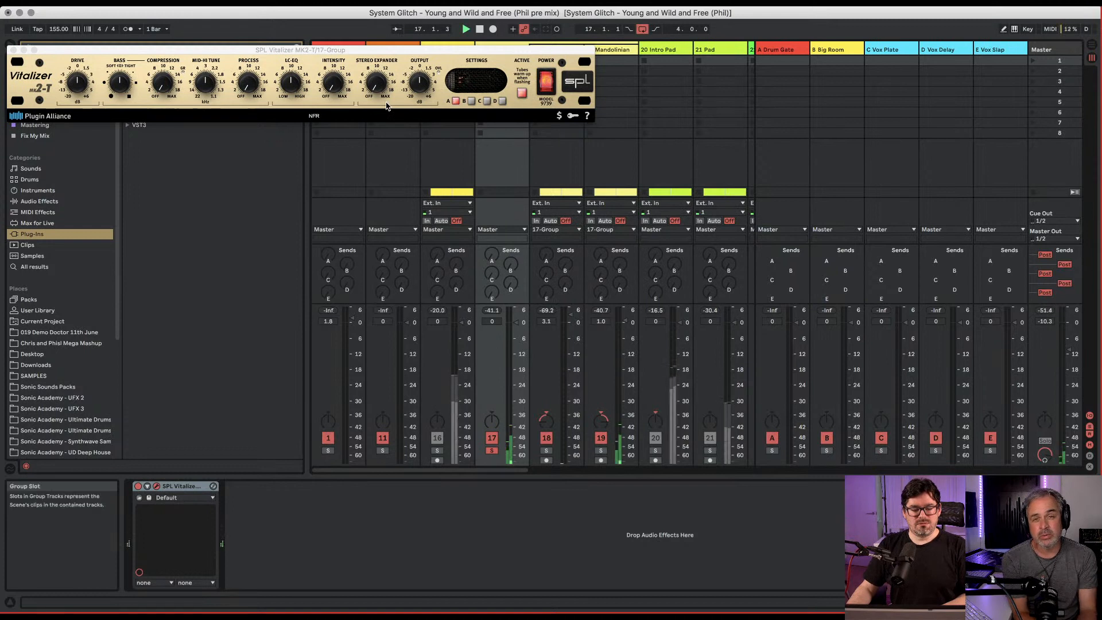
left_click_drag(376, 84, 385, 3)
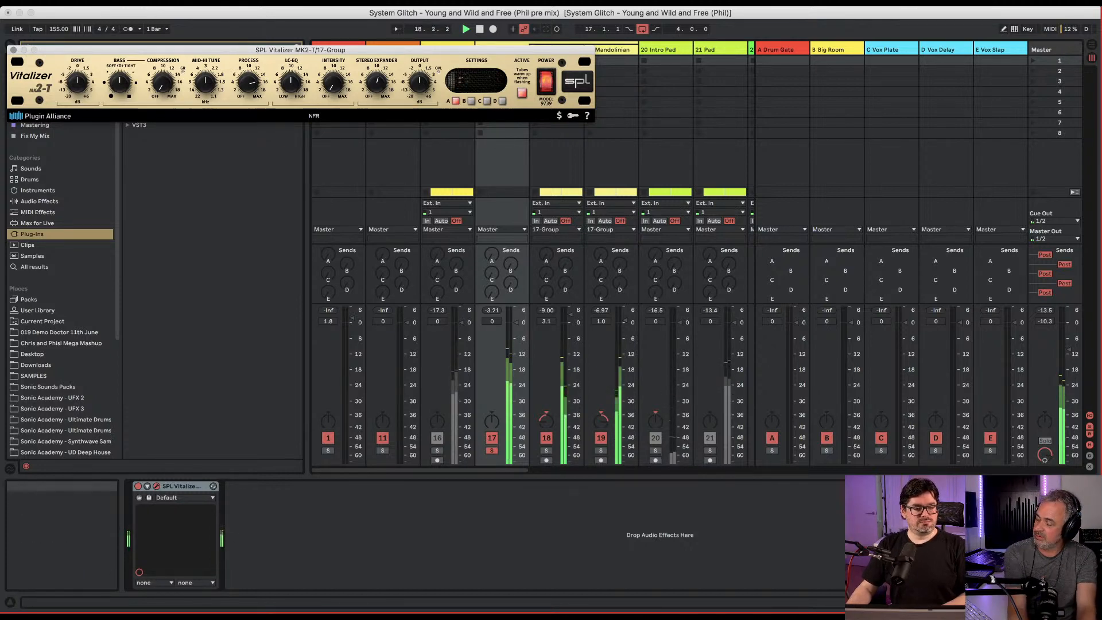
Close the Vitalizer window, unsolo the Bell and Mandolinian group and set its volume to -0.4 dB.
left_click(13, 51)
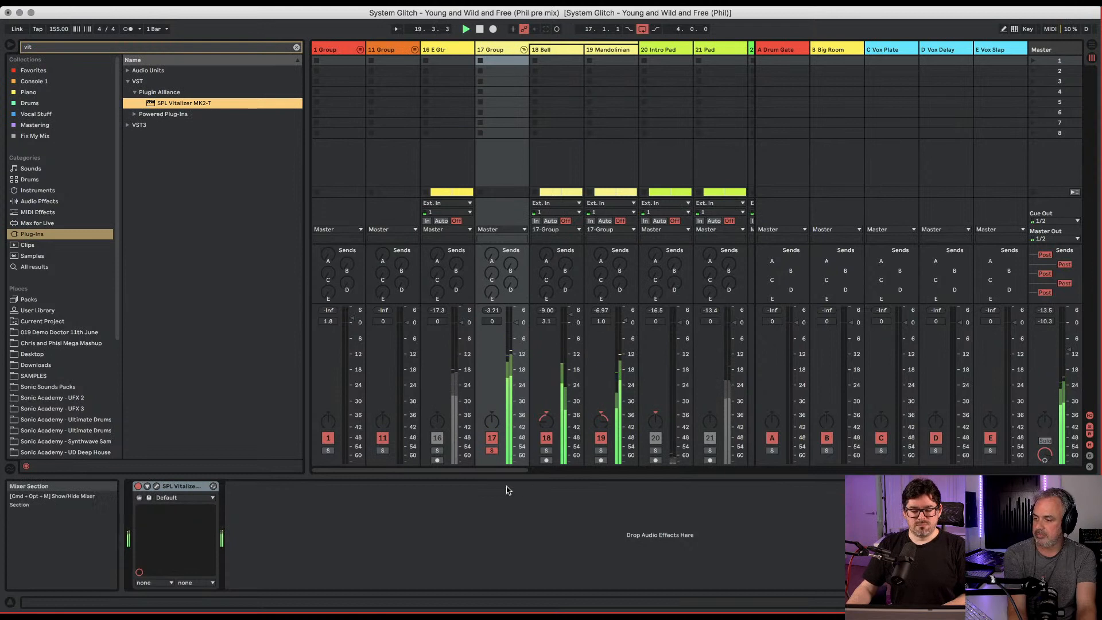
left_click(492, 450)
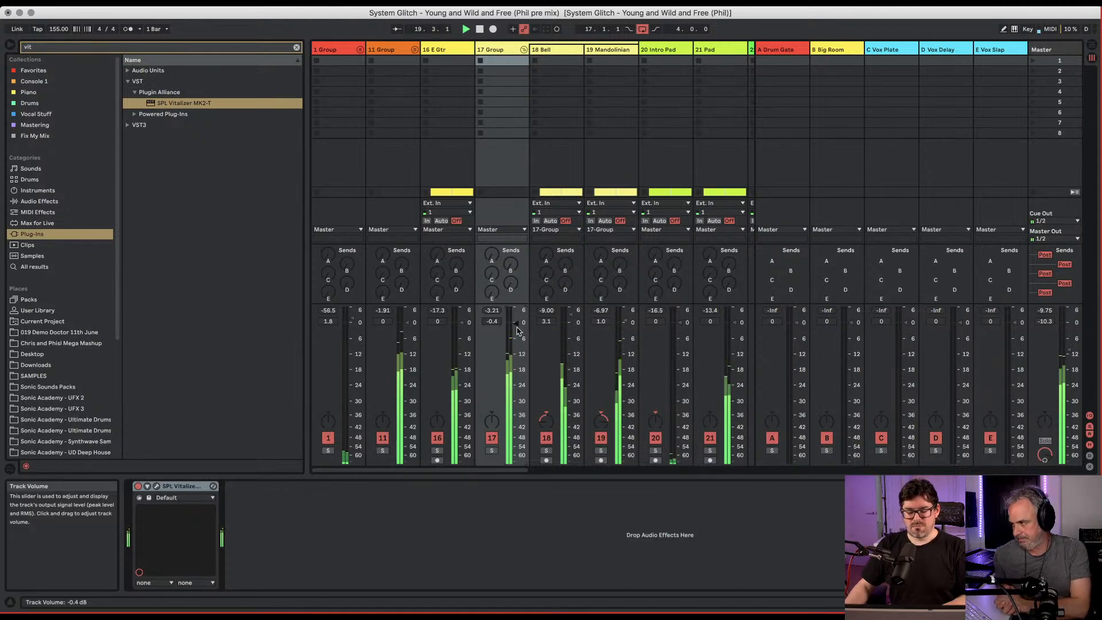
Move the four-bar loop to bars 33 to 37 in the arrangement and audition the full mix there.
key("Tab")
left_click_drag(430, 69, 540, 86)
key("space")
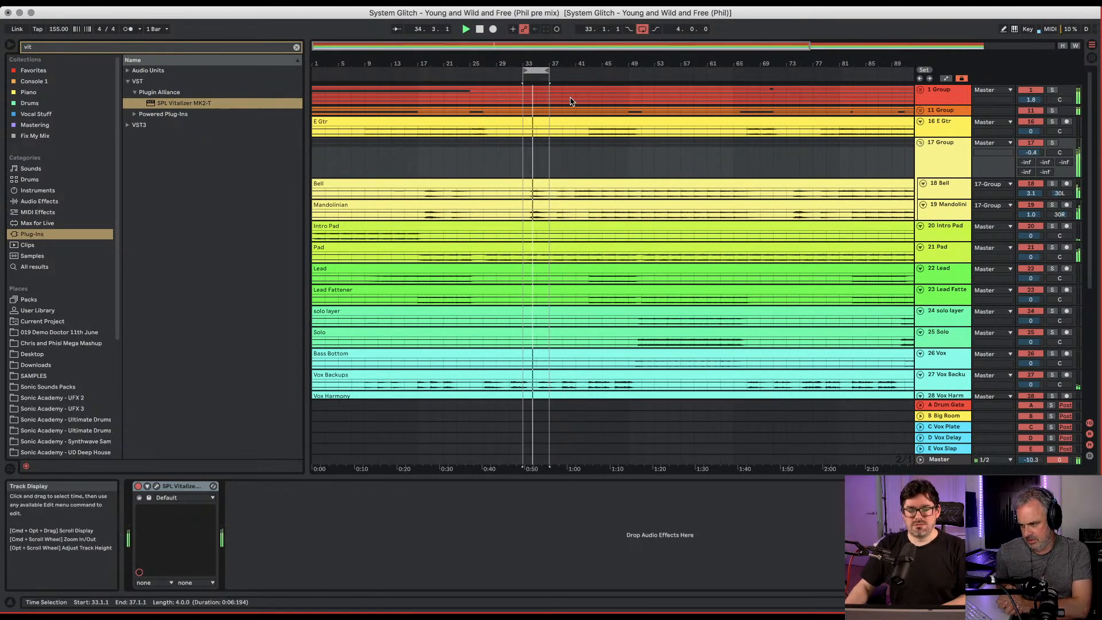
key("Tab")
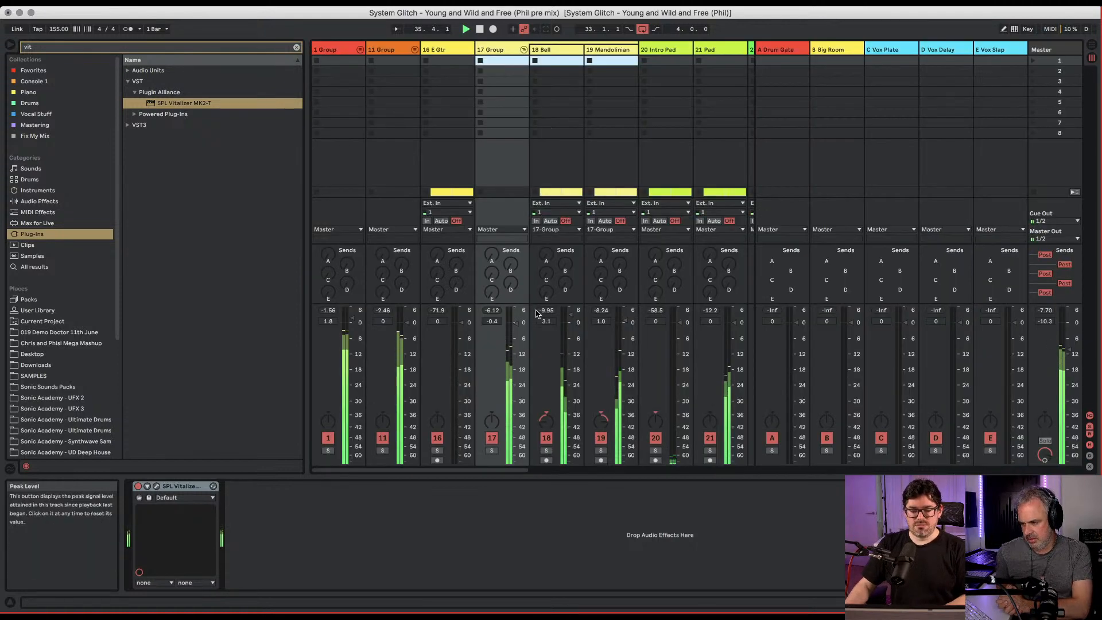
key("Tab")
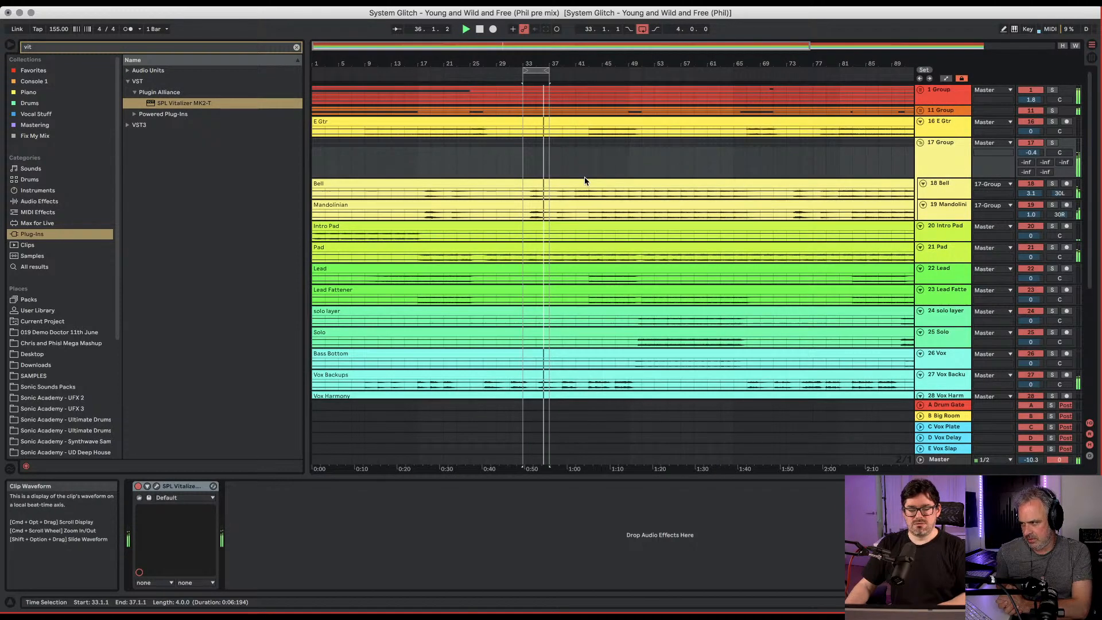
Fold the Bell and Mandolinian group, then play the Pad track soloed.
left_click(918, 142)
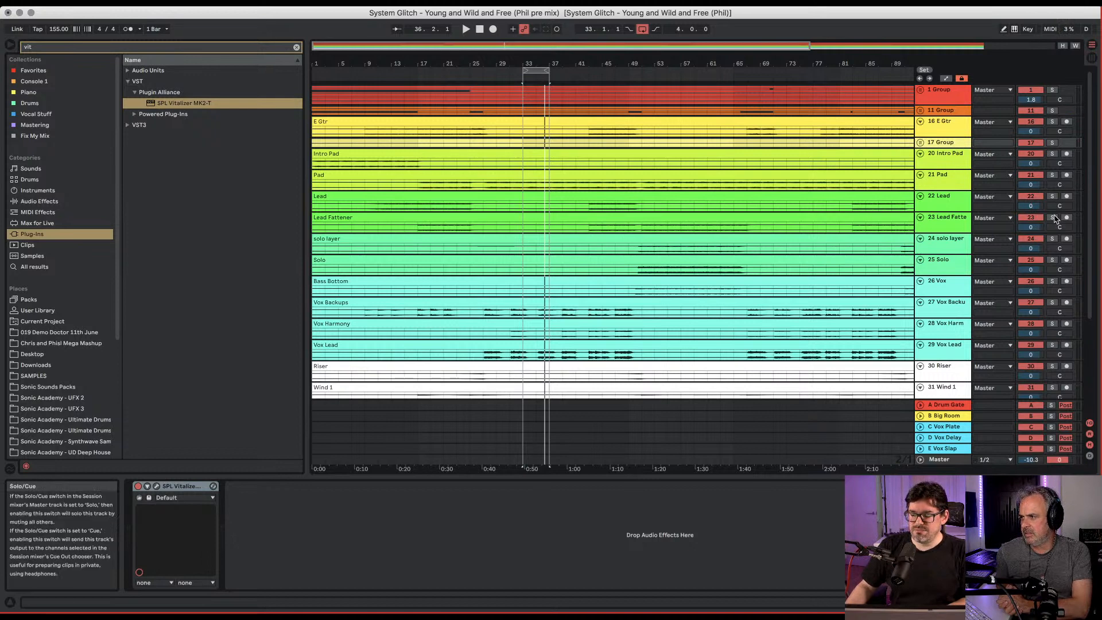
left_click(1051, 175)
key("space")
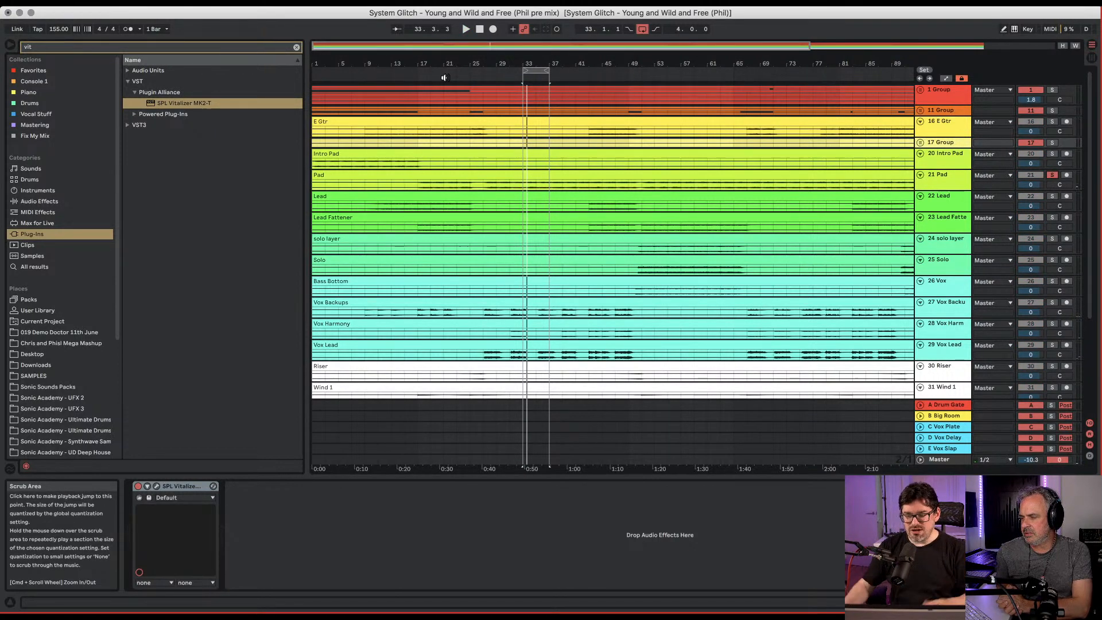
Extend the loop start back to bar 25 and cut the Pad clip out from bar 27 to bar 35.
left_click_drag(527, 71, 492, 72)
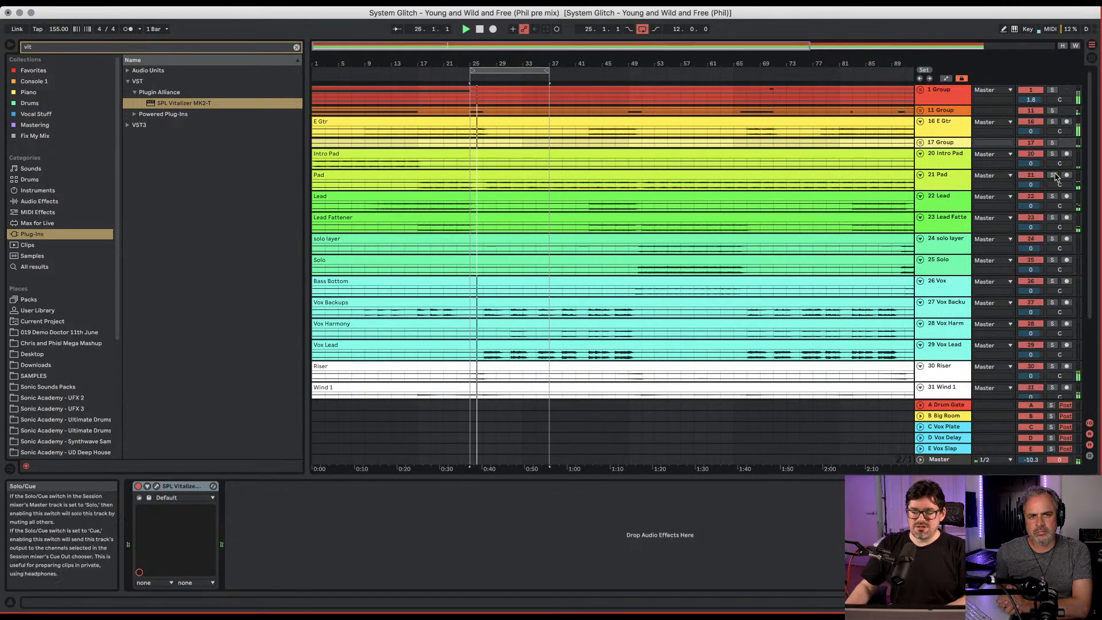
left_click_drag(487, 181, 528, 180)
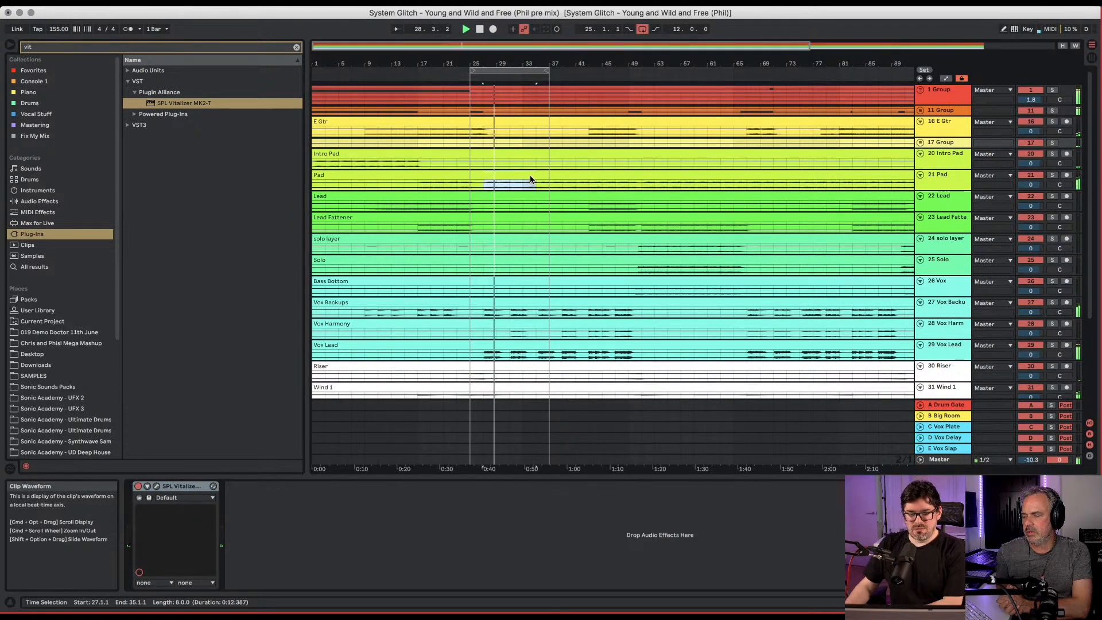
key("super+e")
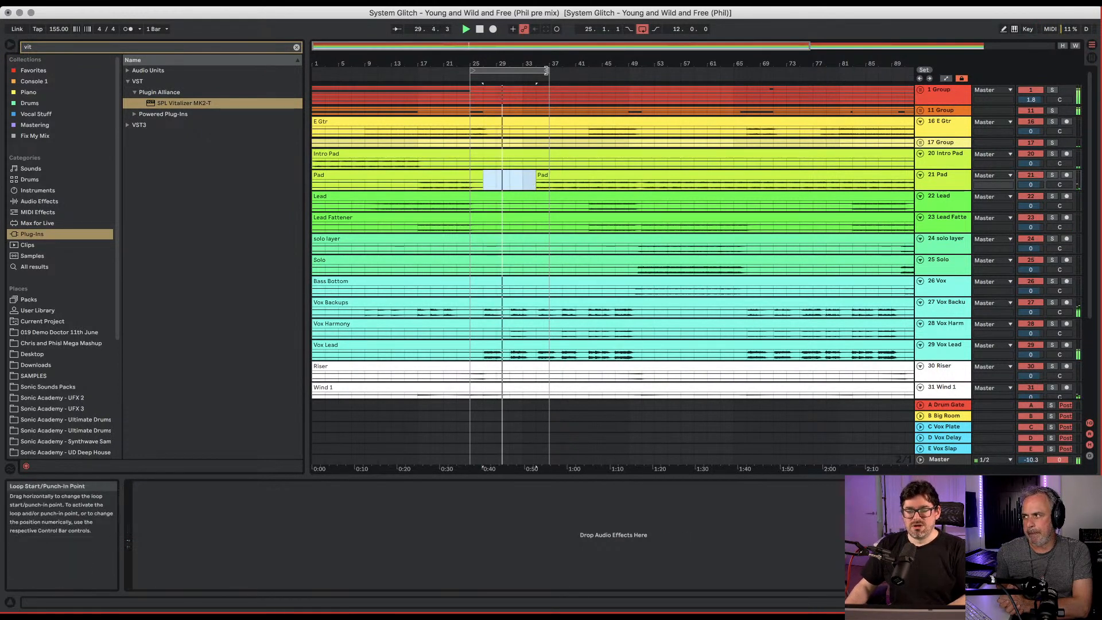
Trim the second Pad clip to start near bar 39 with a fade-in on the enlarged track, and extend the loop to 40 bars.
left_click_drag(547, 70, 630, 73)
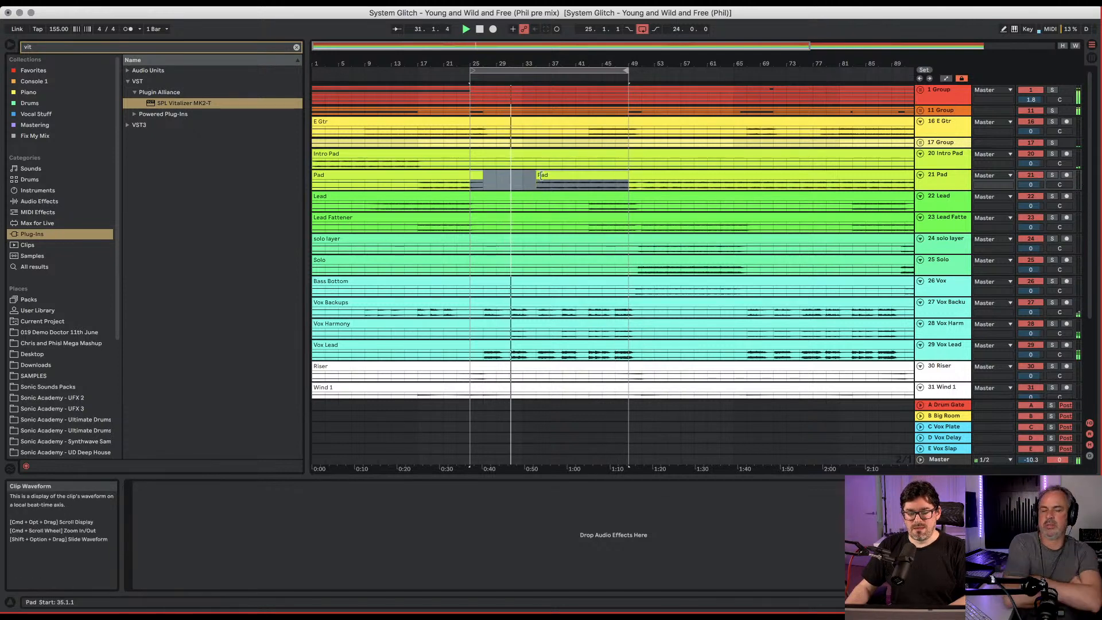
left_click_drag(945, 189, 944, 256)
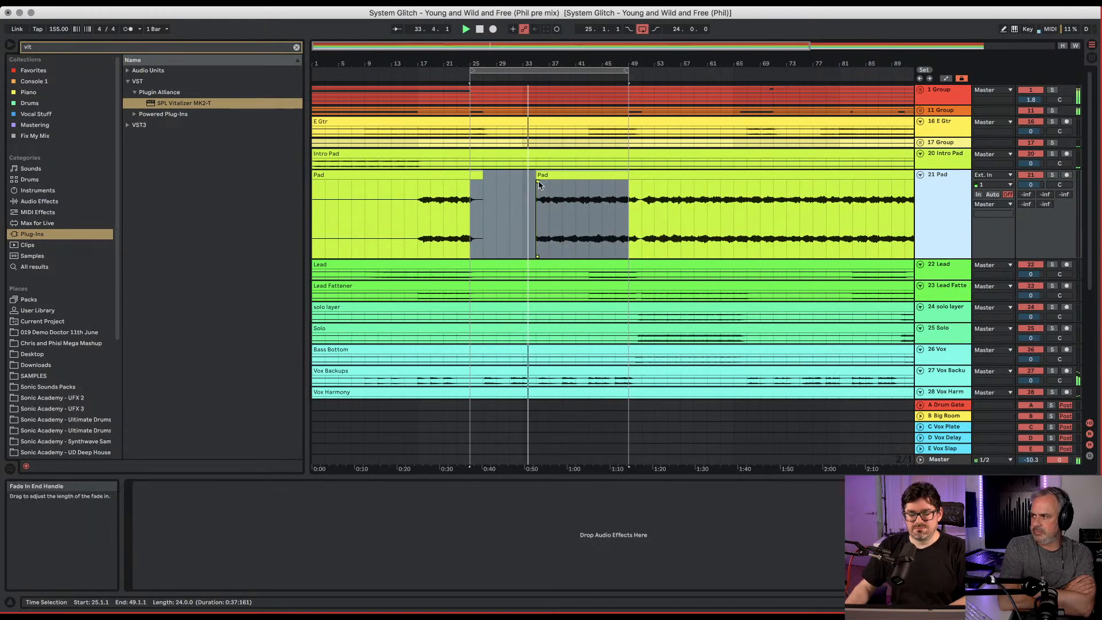
left_click_drag(538, 175, 588, 179)
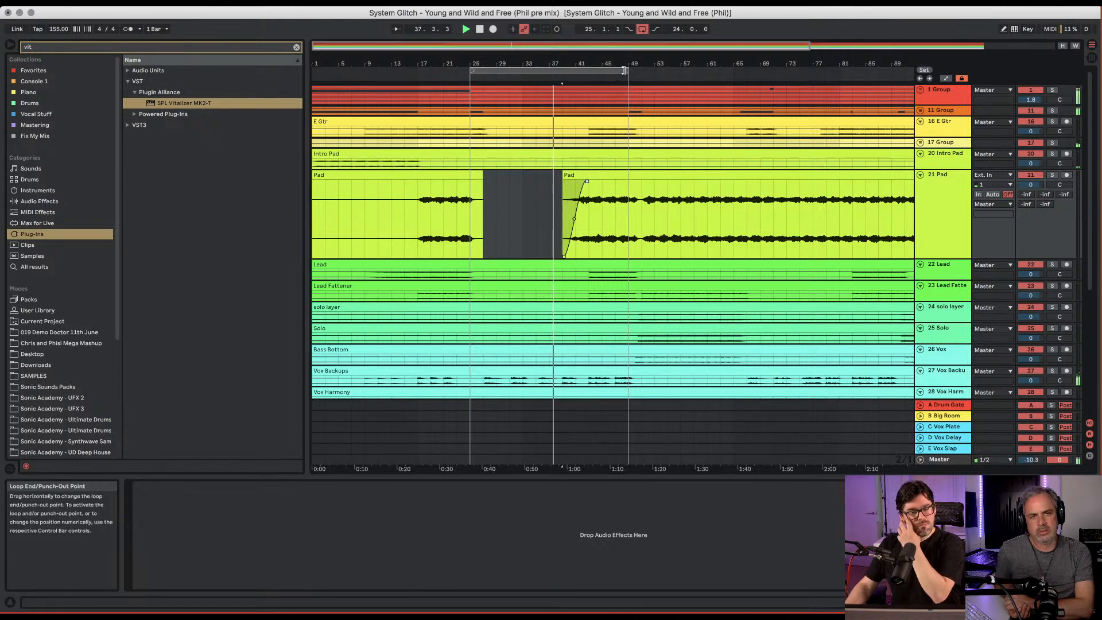
left_click_drag(628, 70, 733, 70)
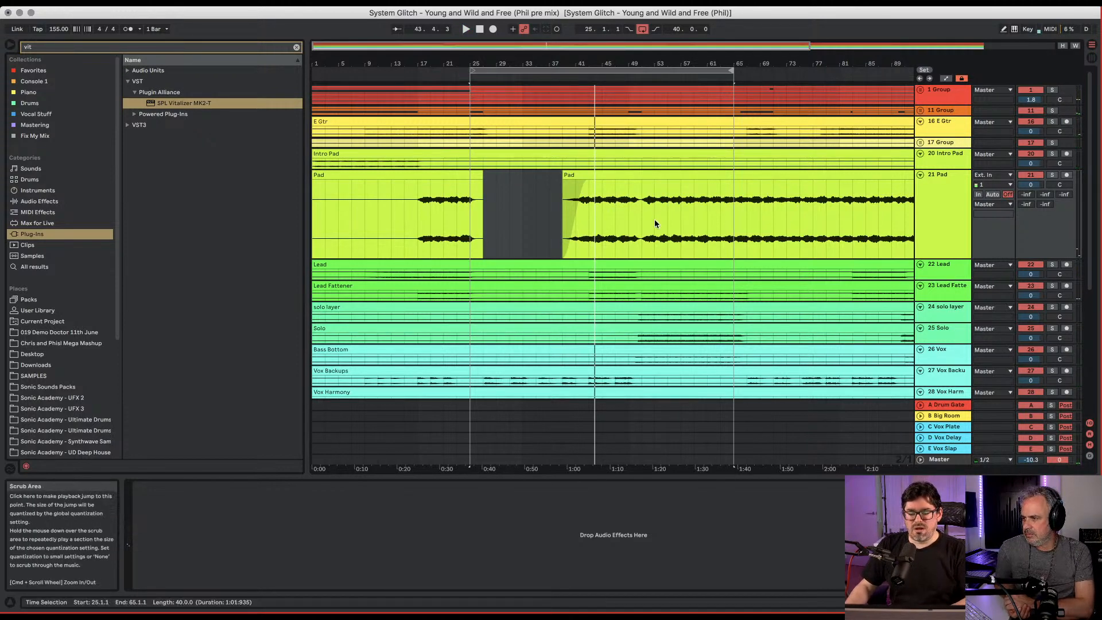
Load Slate Digital's Virtual Mix Rack plug-in onto track 26 Vox.
scroll(655, 223, "down", 2)
left_click(949, 205)
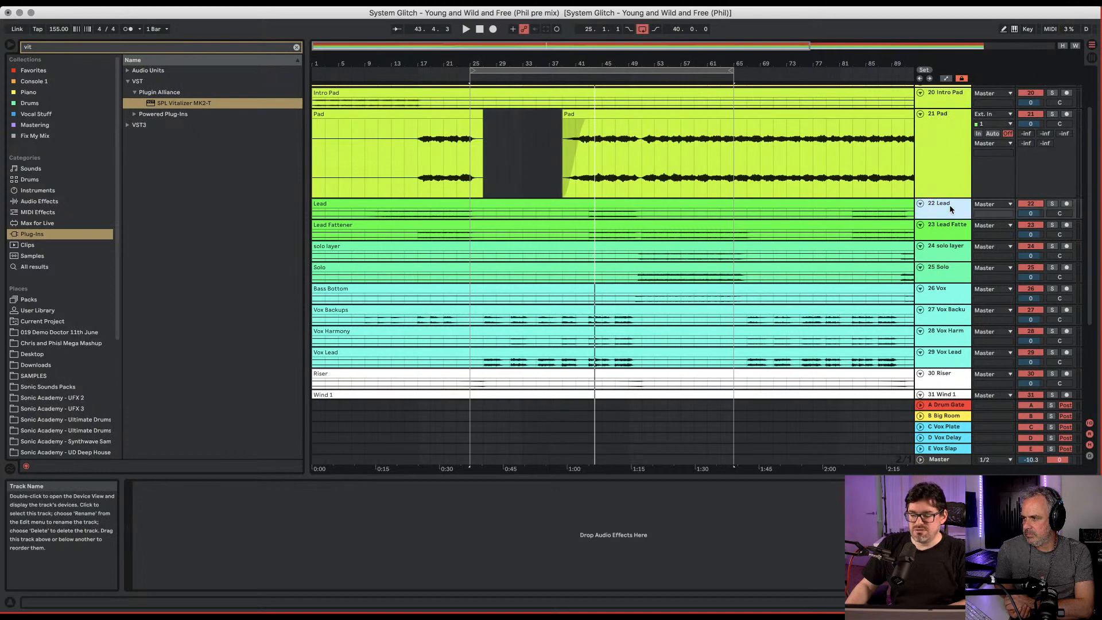
scroll(915, 271, "down", 1)
left_click(928, 250)
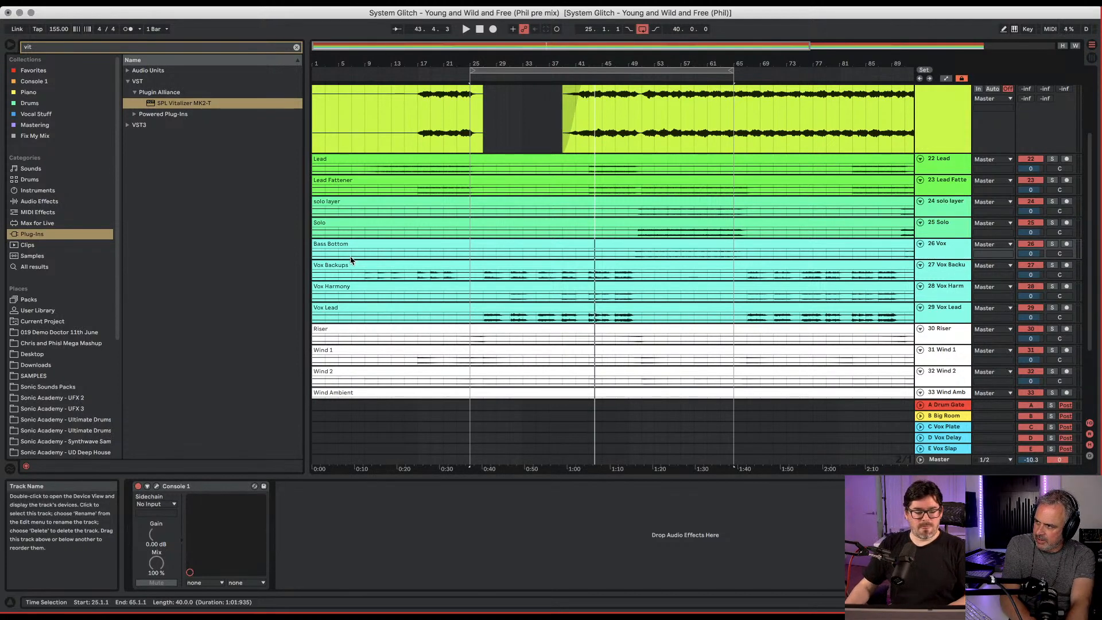
left_click(296, 48)
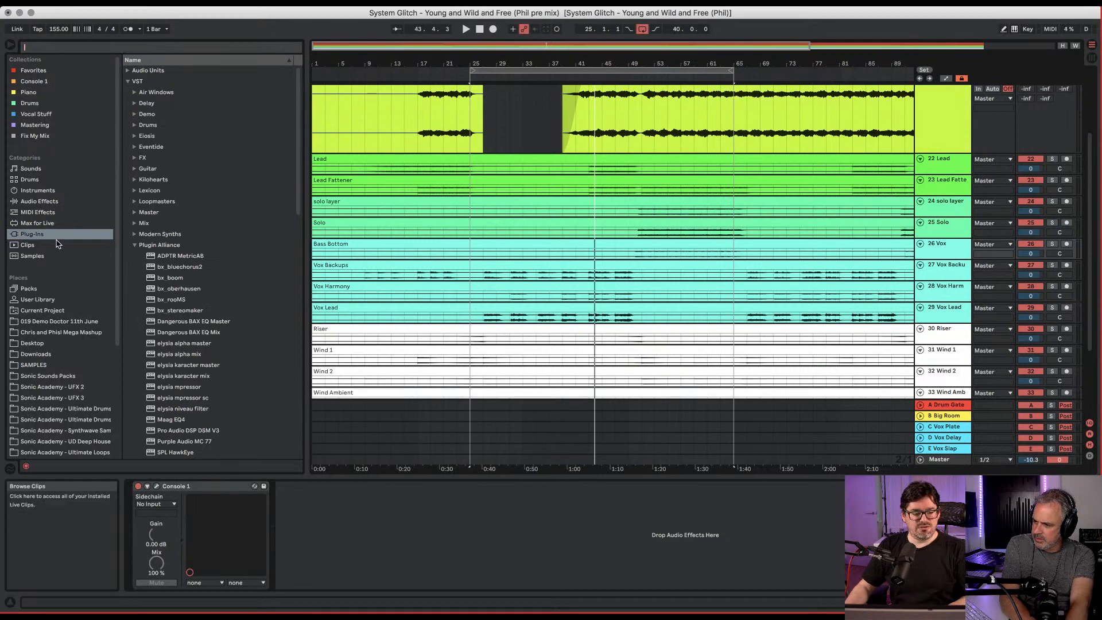
left_click(134, 245)
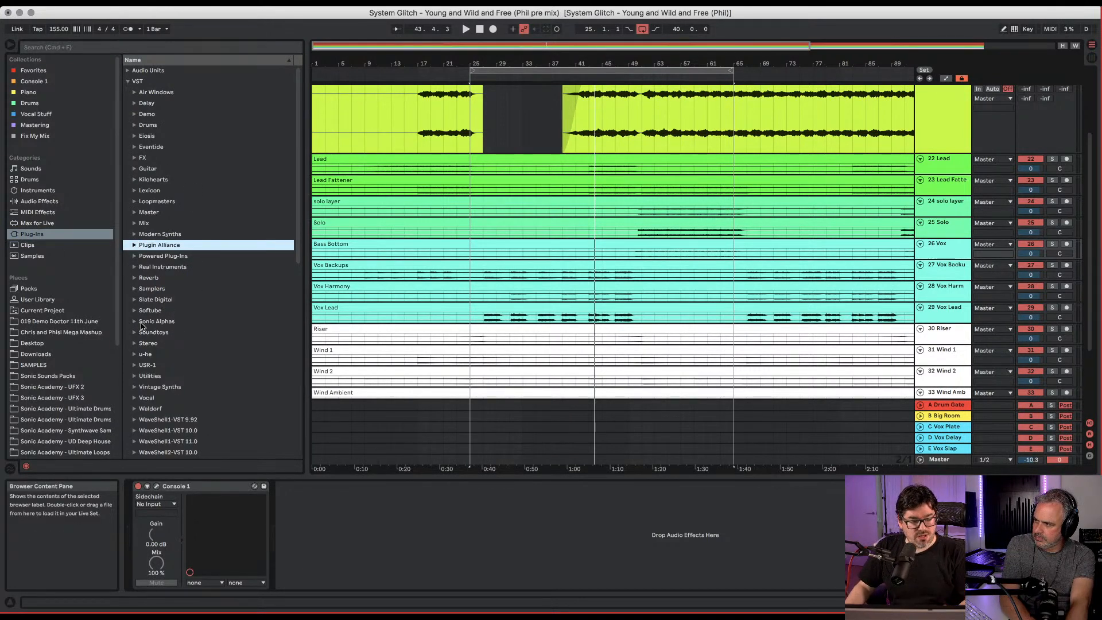
left_click(135, 300)
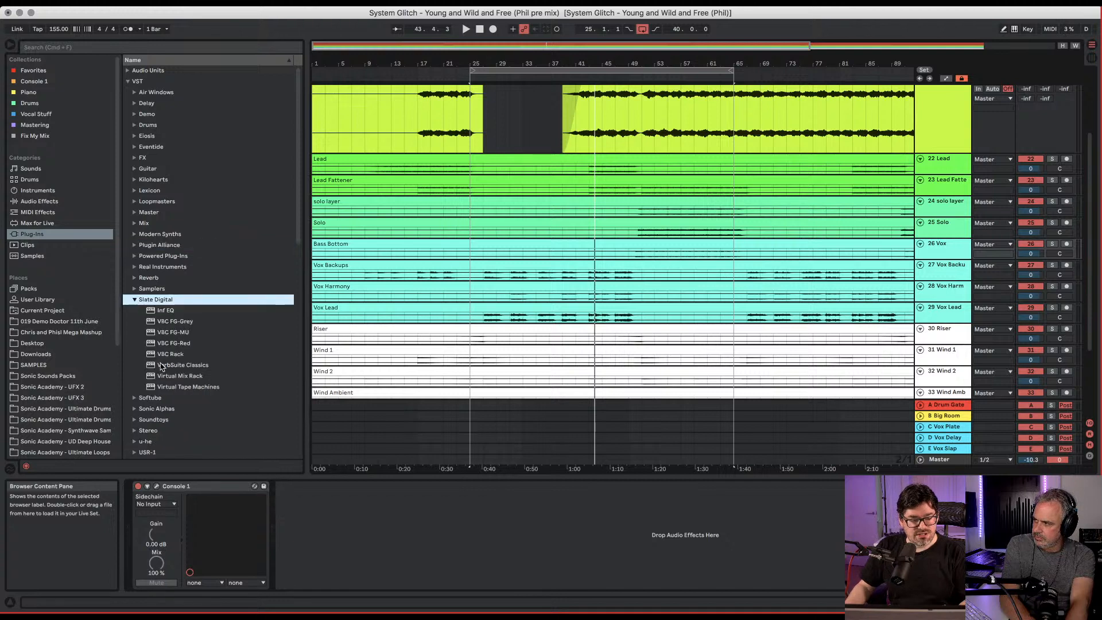
left_click(153, 377)
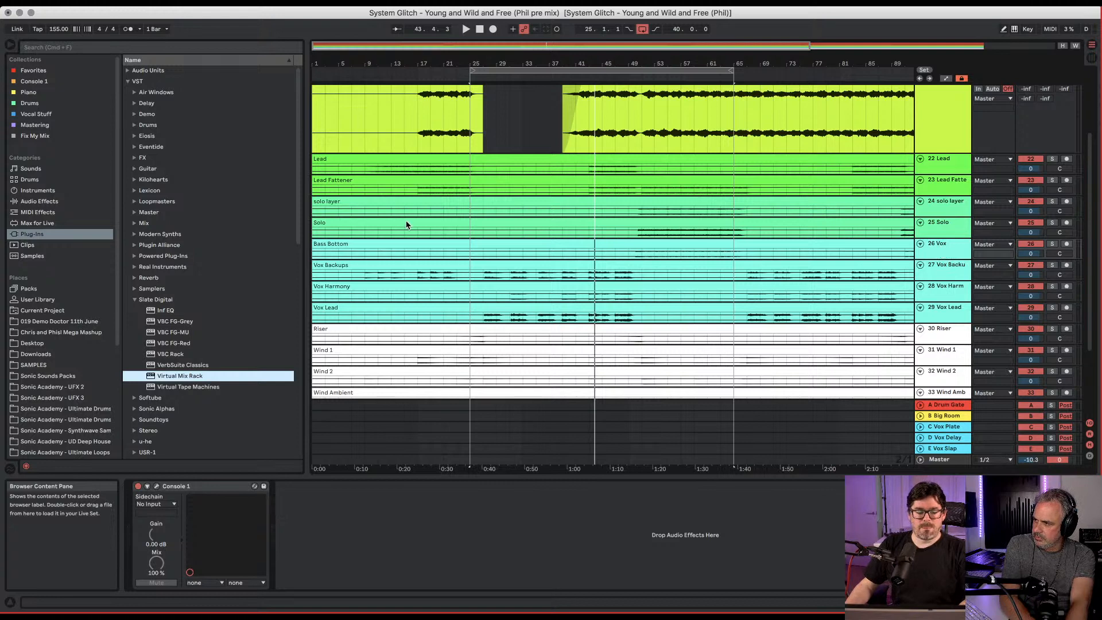
left_click_drag(405, 221, 406, 220)
Replace the FG-S, FG-N and FG-Stress modules in the rack with an FG-116 compressor before Revival.
left_click(370, 116)
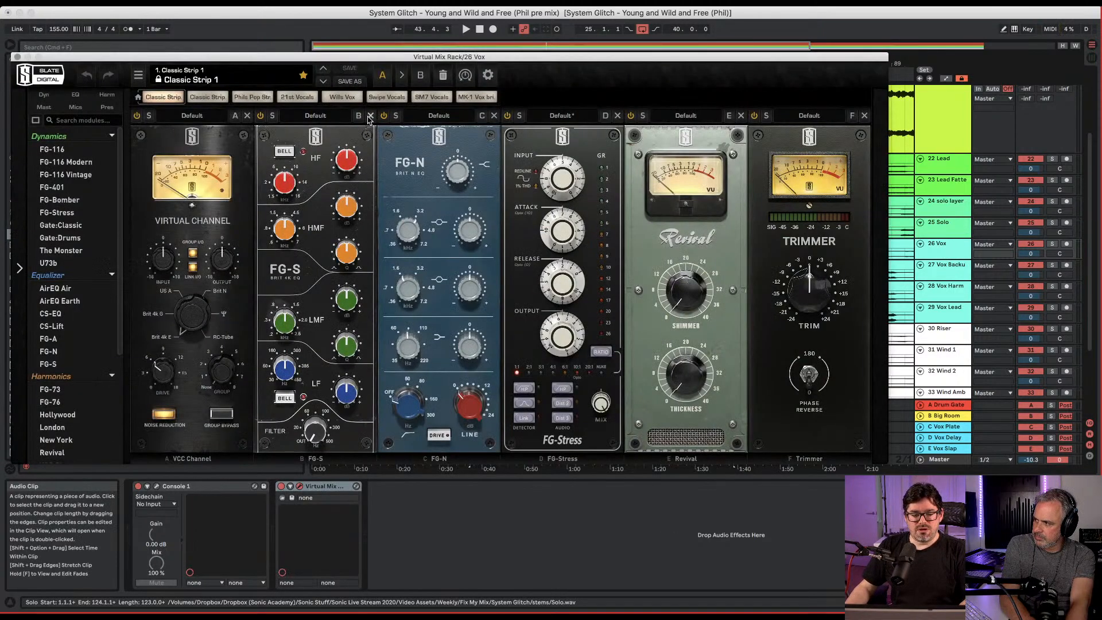
left_click(370, 116)
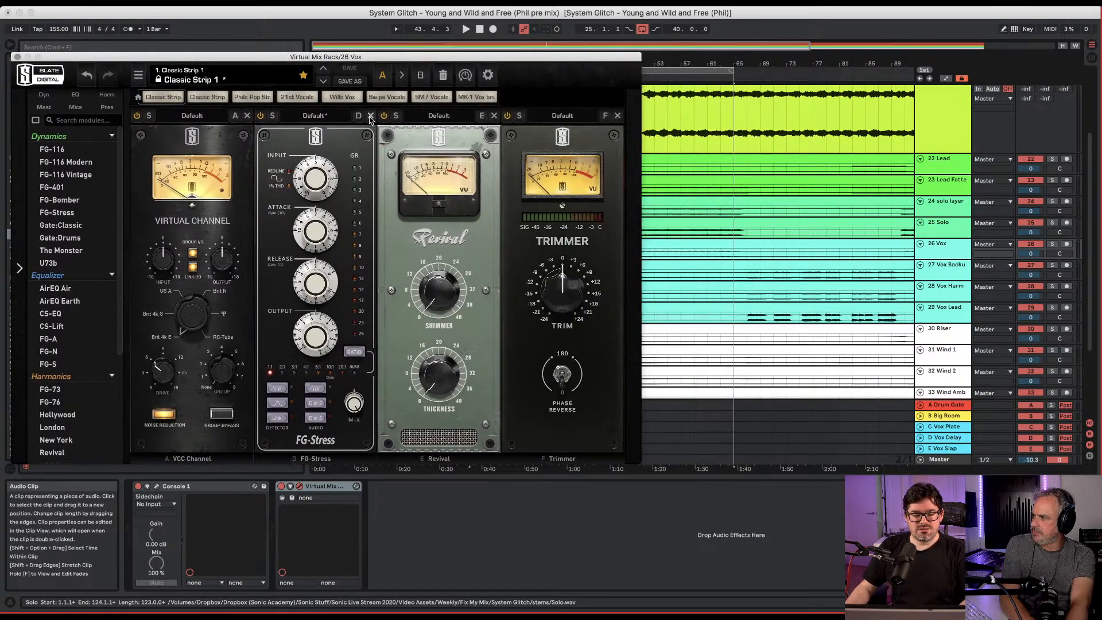
left_click(370, 117)
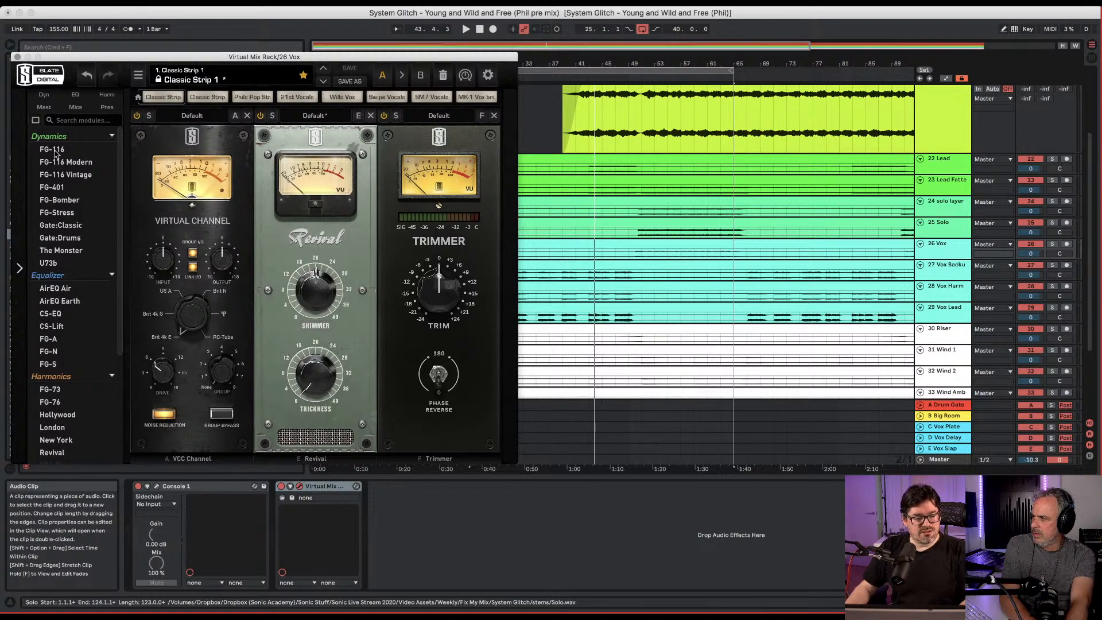
left_click_drag(269, 206, 271, 207)
Audition the loop while setting the FG-116 attack to 7.00 and adjusting its input.
key("space")
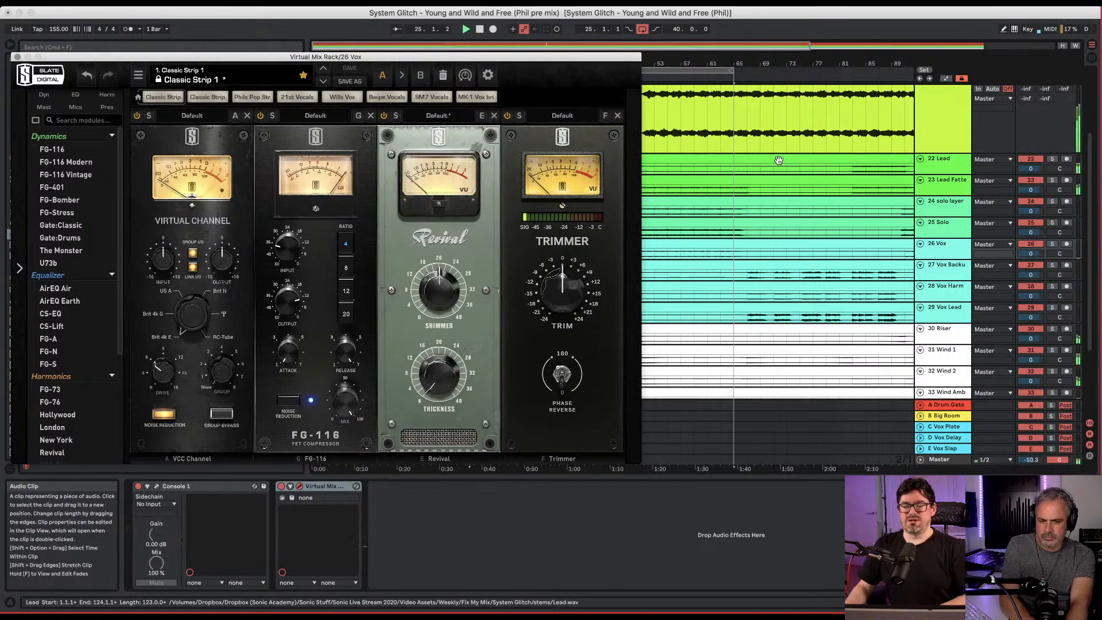
left_click_drag(608, 57, 421, 32)
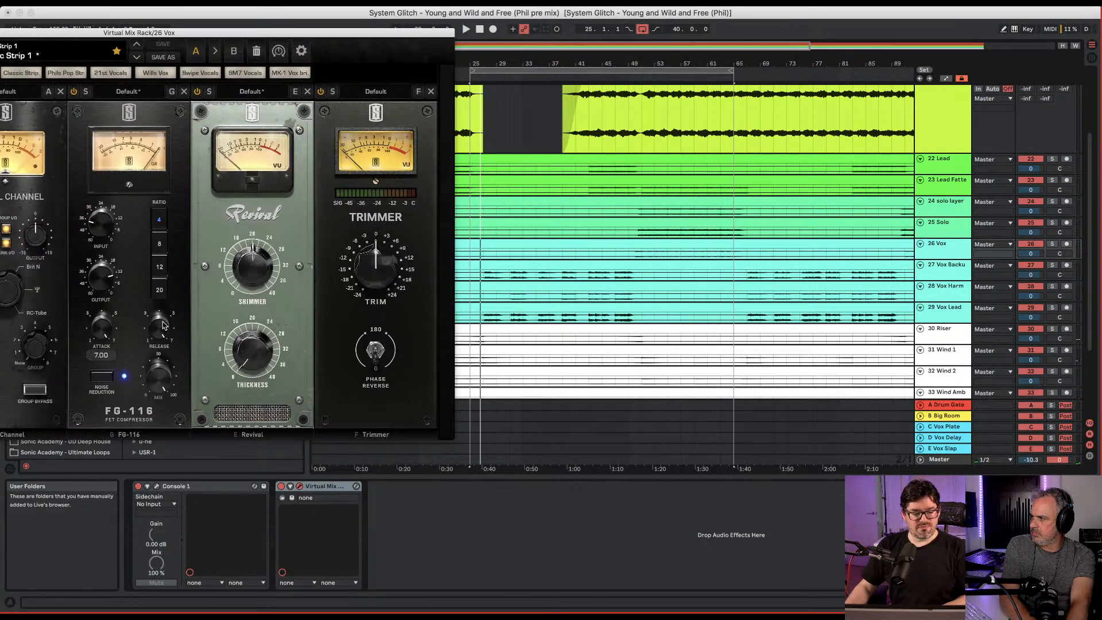
key("space")
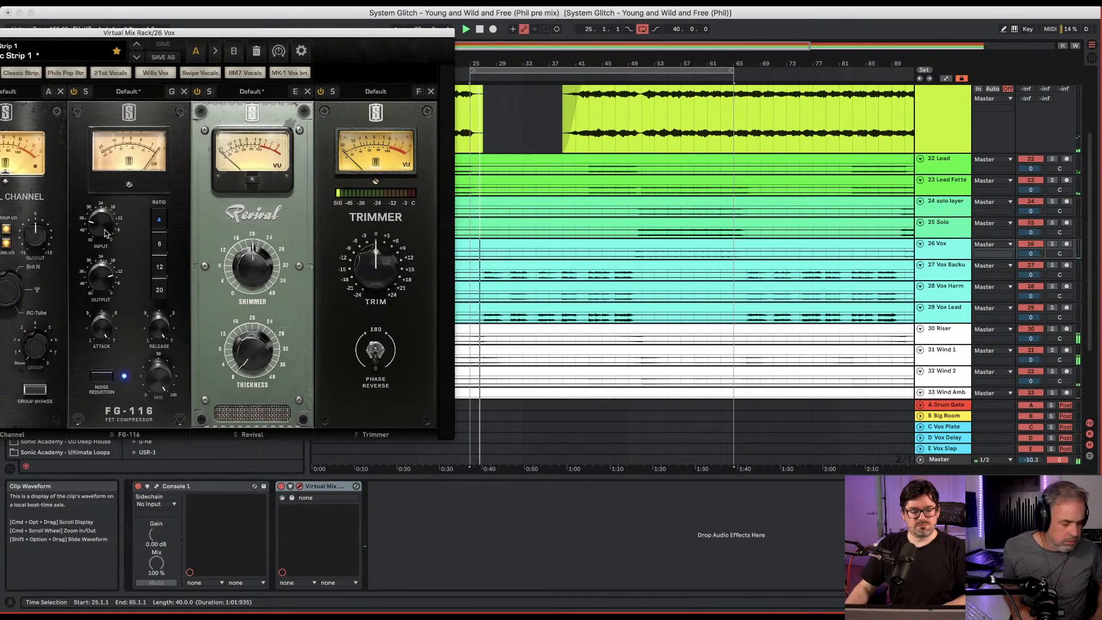
mouse_move(105, 233)
left_click_drag(106, 233, 105, 230)
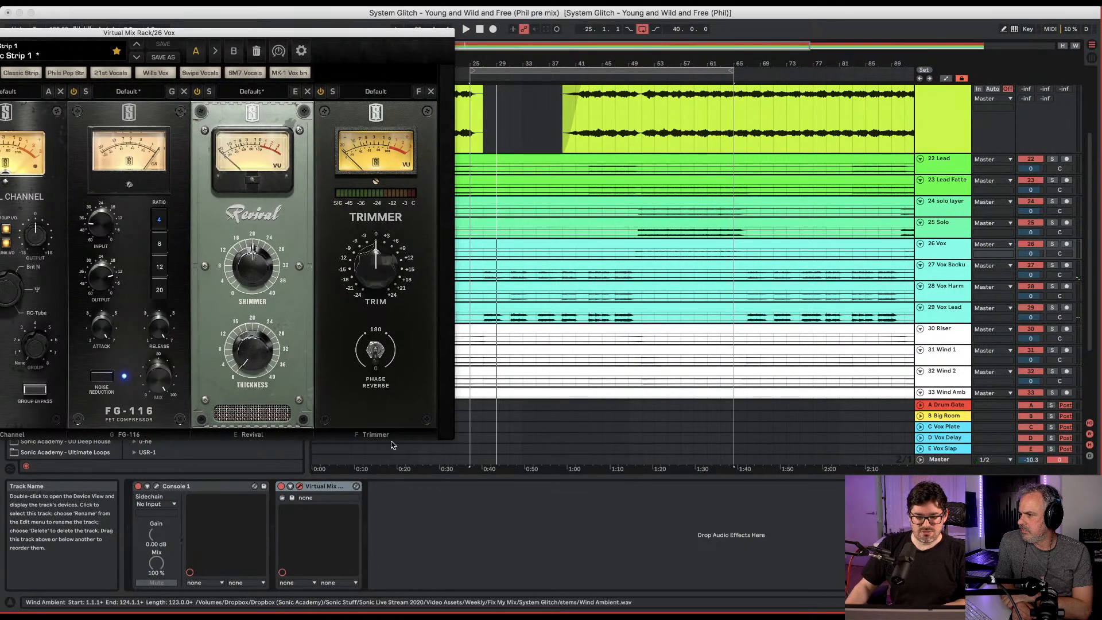
Move the Virtual Mix Rack to the Vox Lead track and reorder the vocal tracks with Vox Lead first and Vox last.
left_click_drag(326, 486, 497, 453)
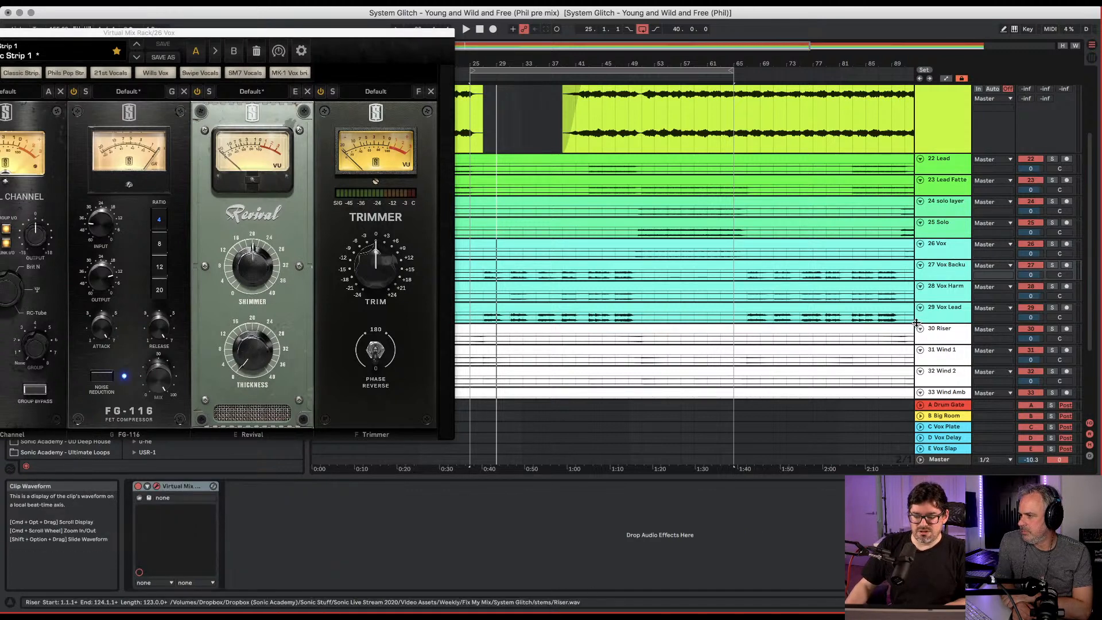
left_click(950, 307)
left_click_drag(951, 310, 952, 286)
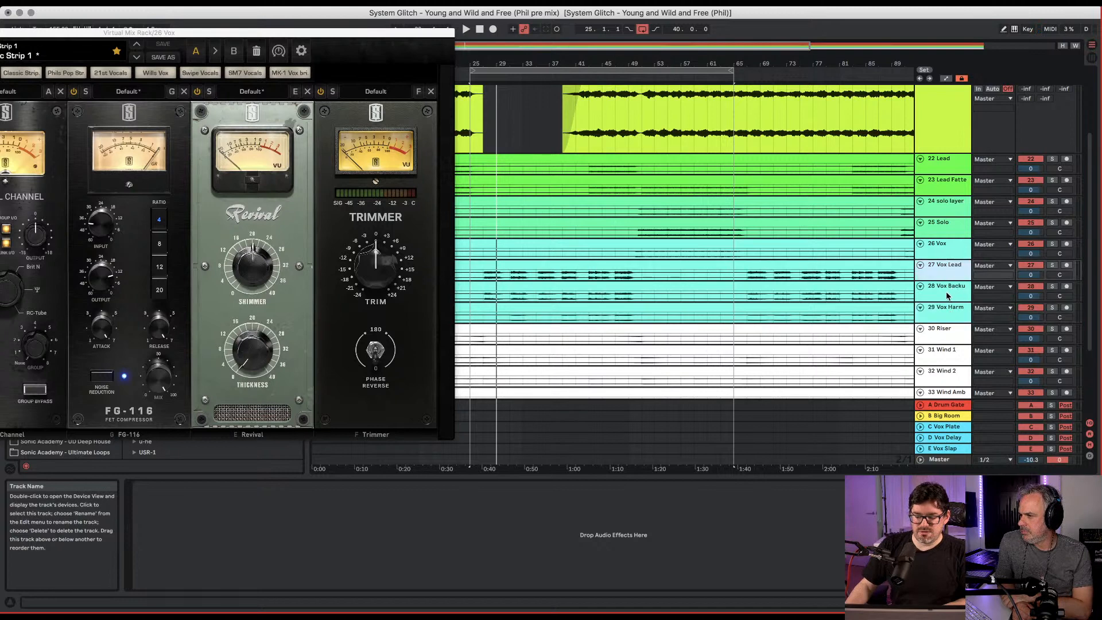
left_click(943, 290)
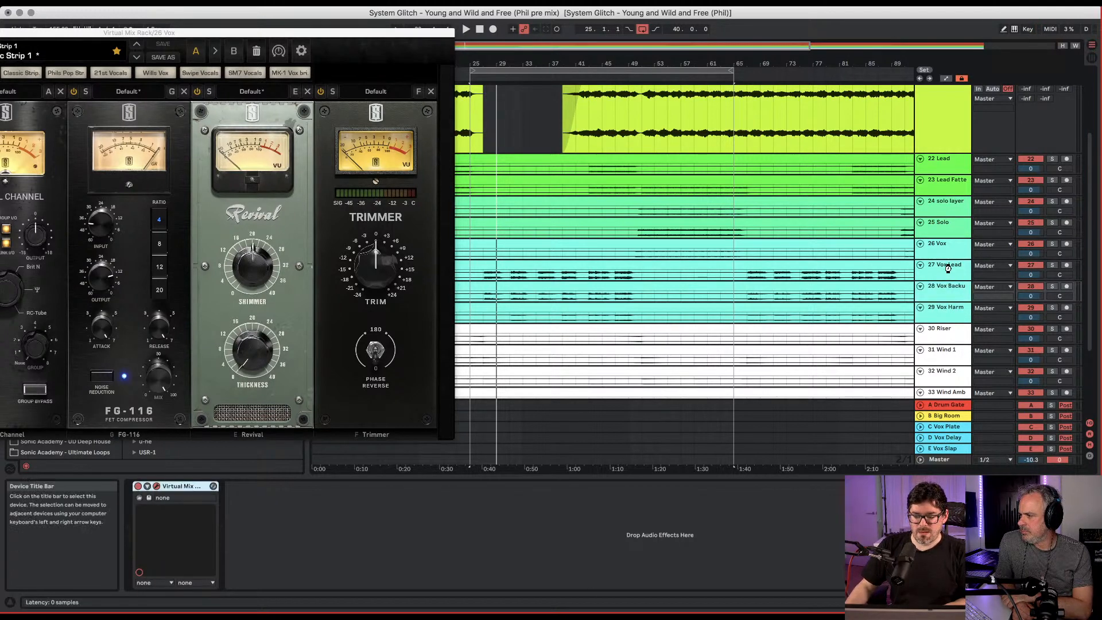
left_click_drag(949, 253, 951, 320)
left_click(936, 253)
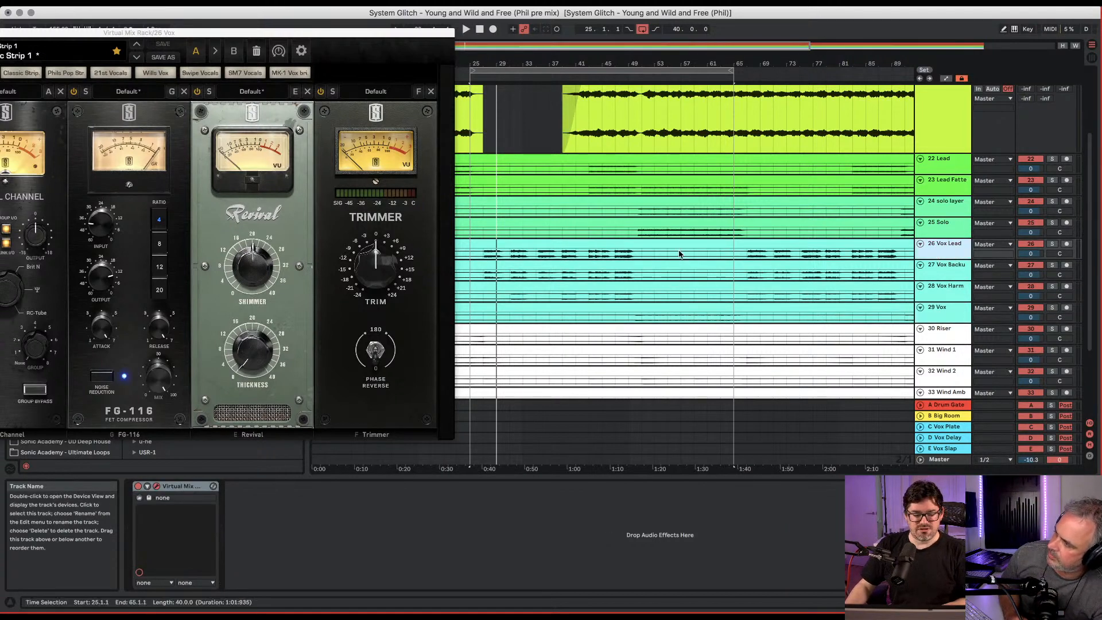
Play the lead vocal while fine-tuning the FG-116 input and the Virtual Channel's console type and level, and close the plug-in window.
key("space")
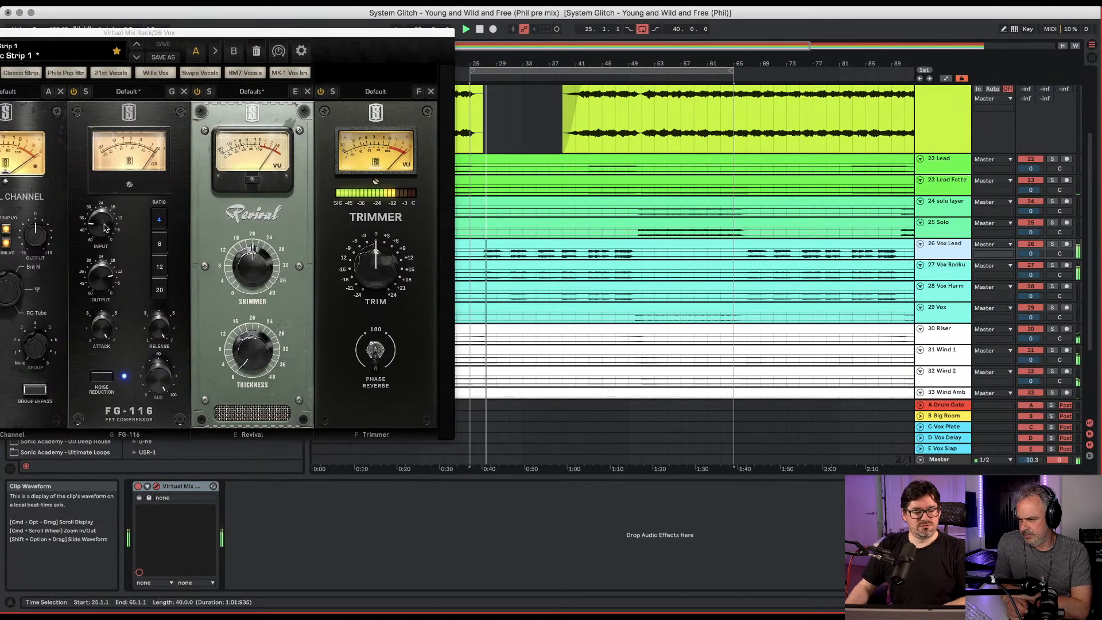
left_click_drag(103, 224, 106, 224)
mouse_move(253, 275)
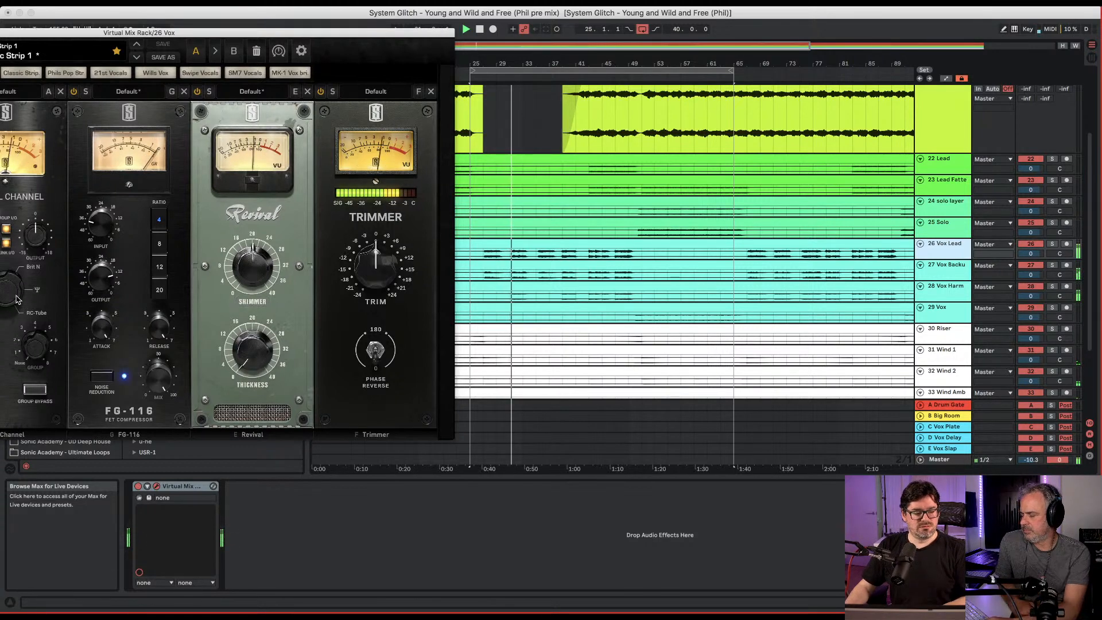
left_click_drag(18, 304, 19, 291)
left_click_drag(25, 229, 31, 207)
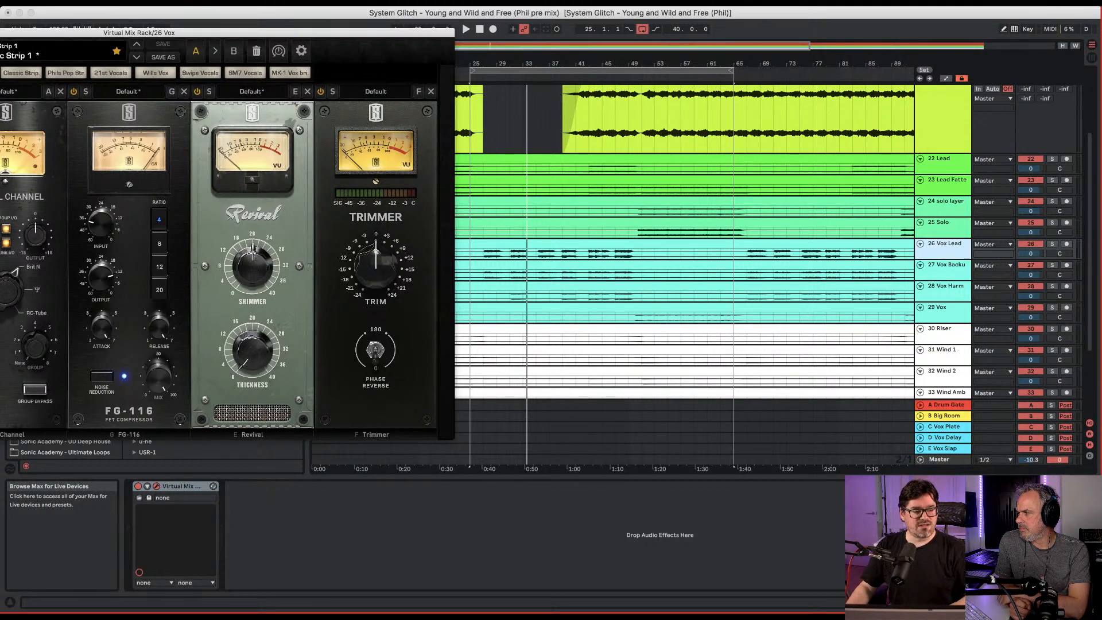
key("super+w")
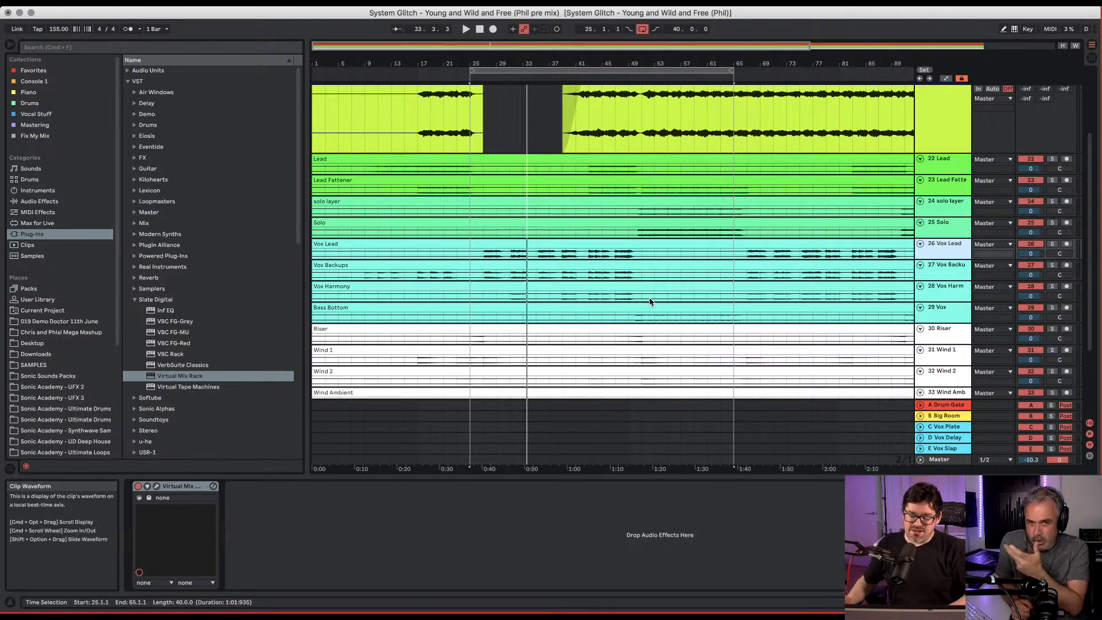
Solo Vox Lead, play the loop starting at bar 27 and toggle the Virtual Mix Rack's bypass to compare.
left_click(1051, 244)
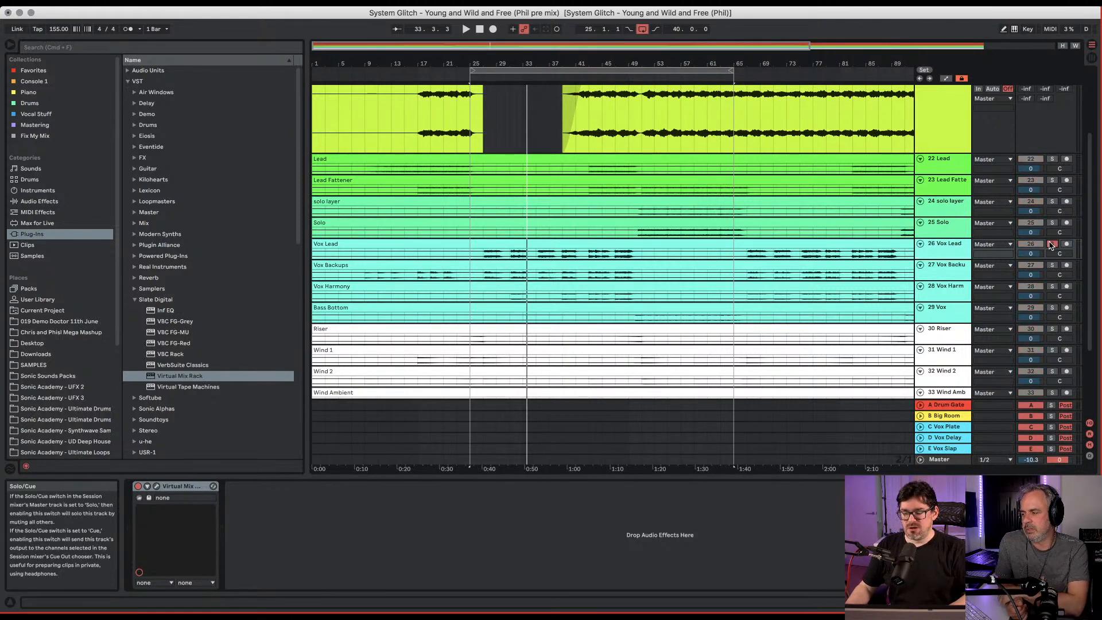
key("space")
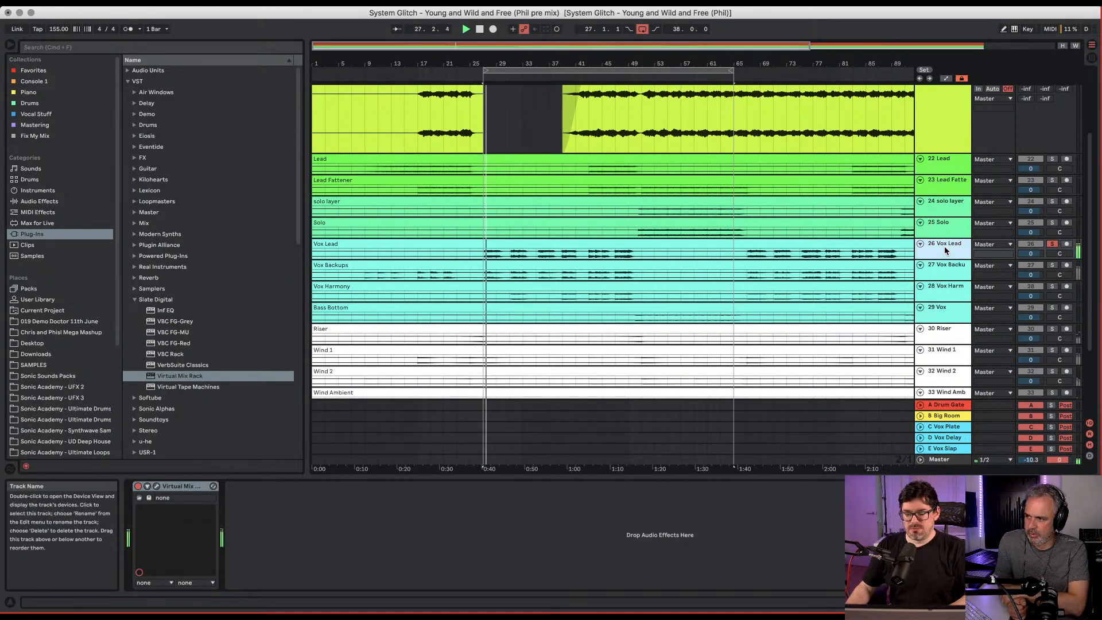
left_click(138, 486)
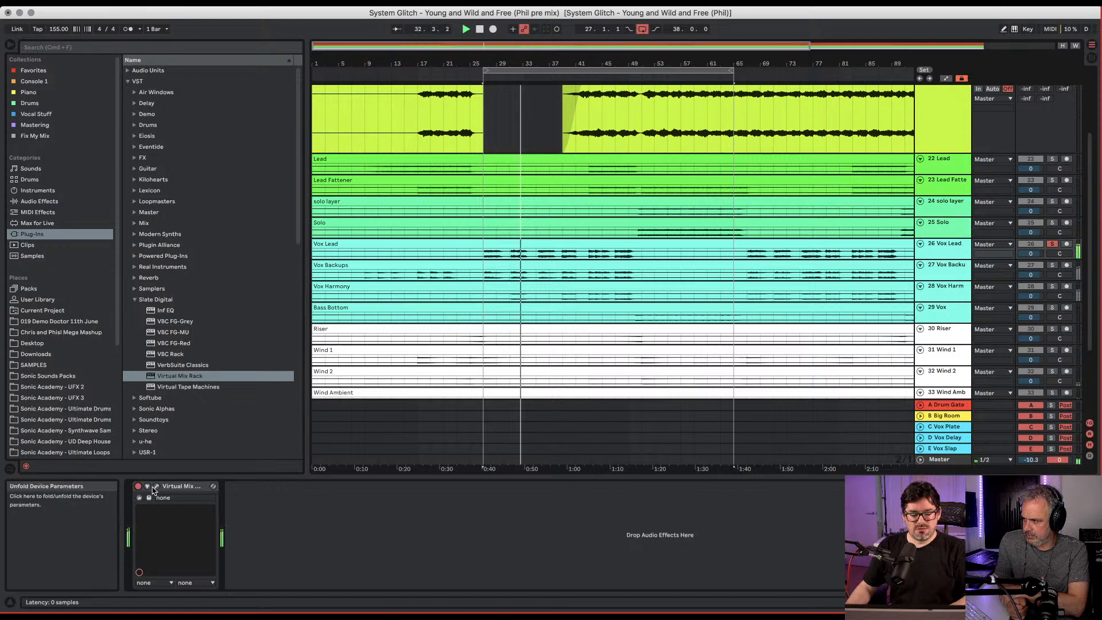
Reopen the Virtual Mix Rack, adjust Revival's Shimmer during playback, close it and stop playback.
left_click(157, 487)
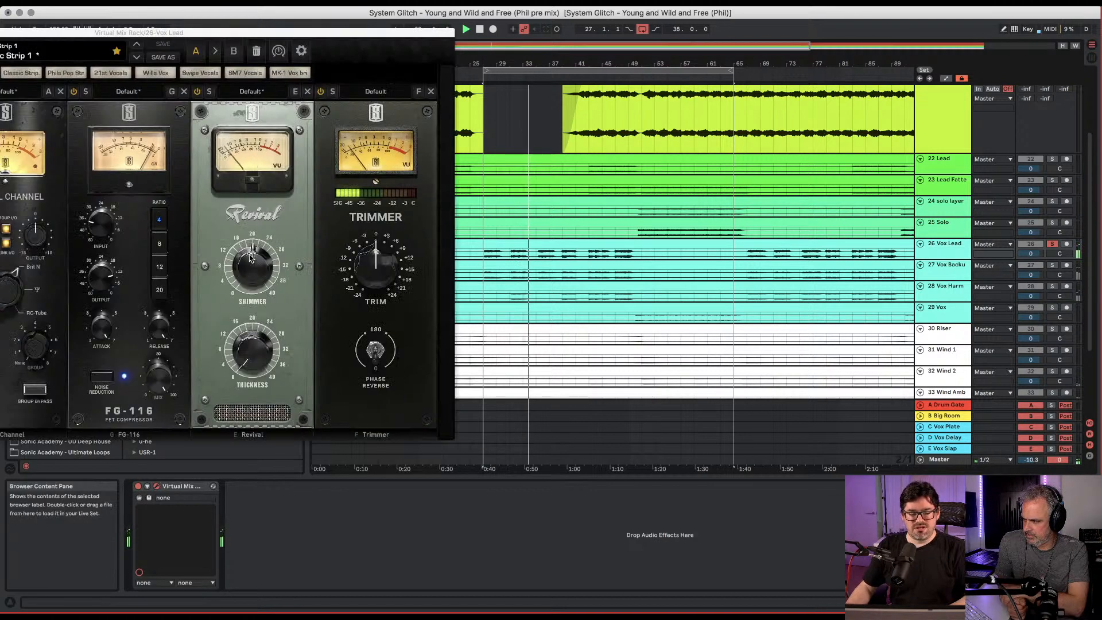
left_click_drag(252, 267, 253, 262)
key("super+w")
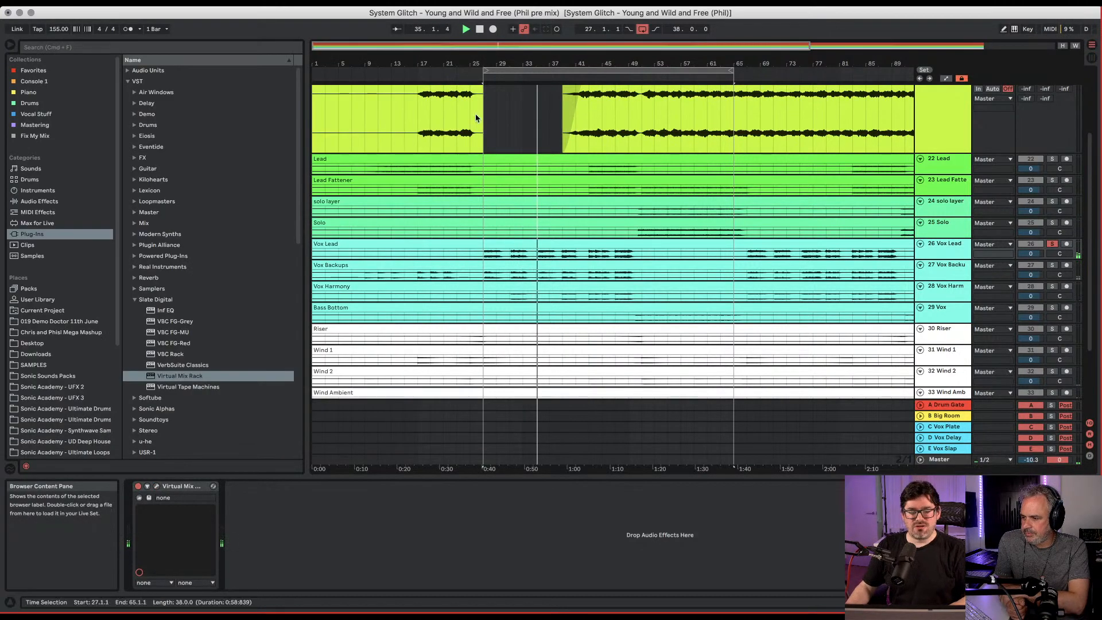
key("space")
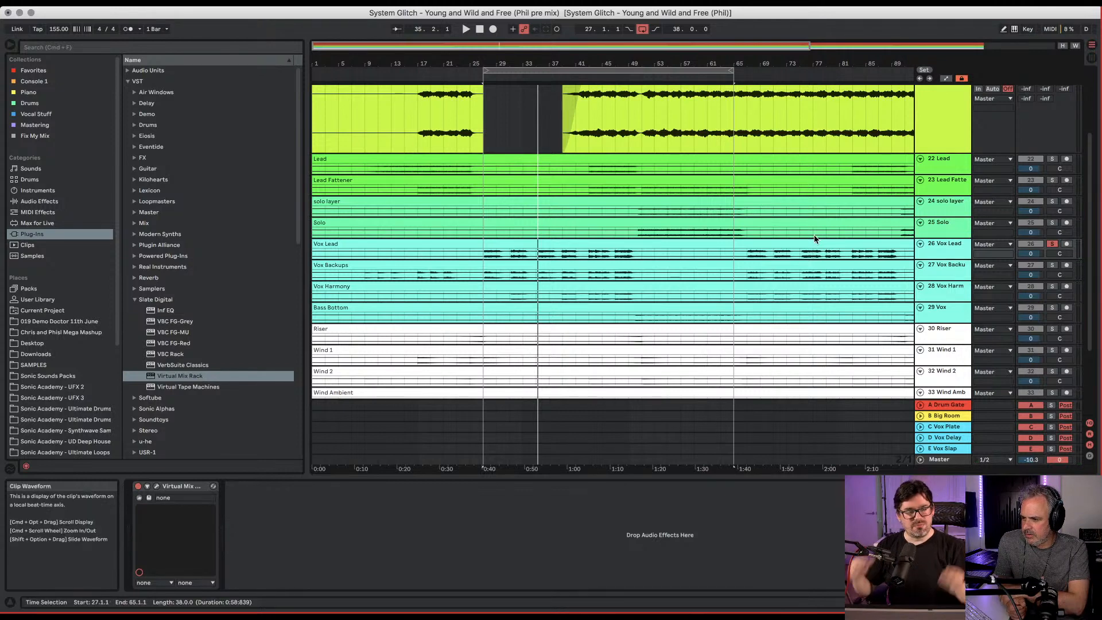
Add a Utility effect after the Virtual Mix Rack on Vox Lead, set its stereo width to 34 % and audition it.
key("space")
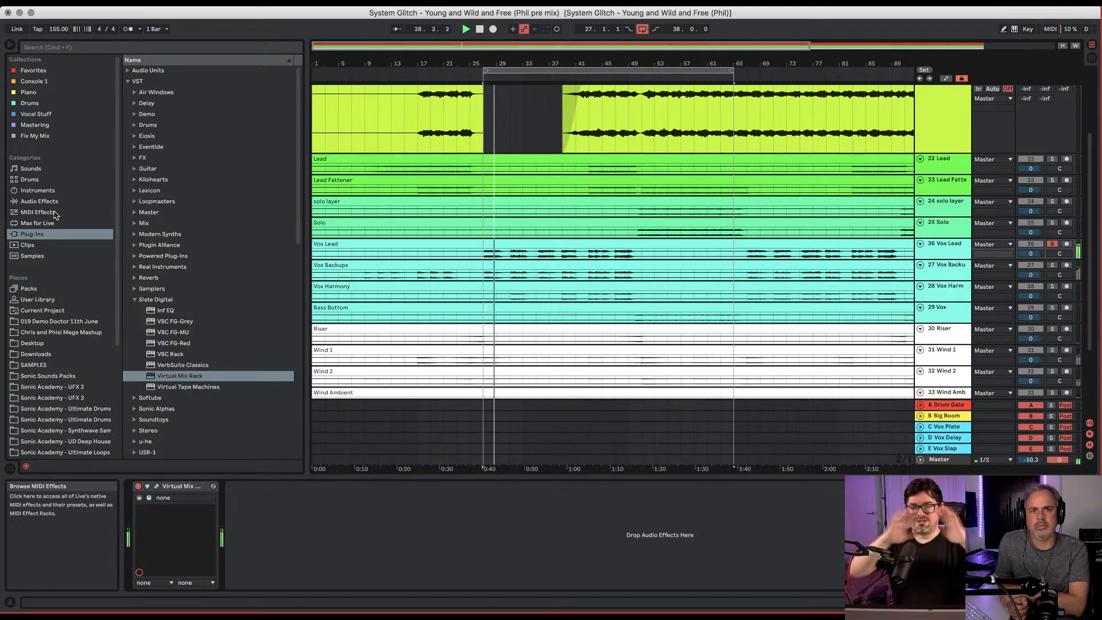
key("space")
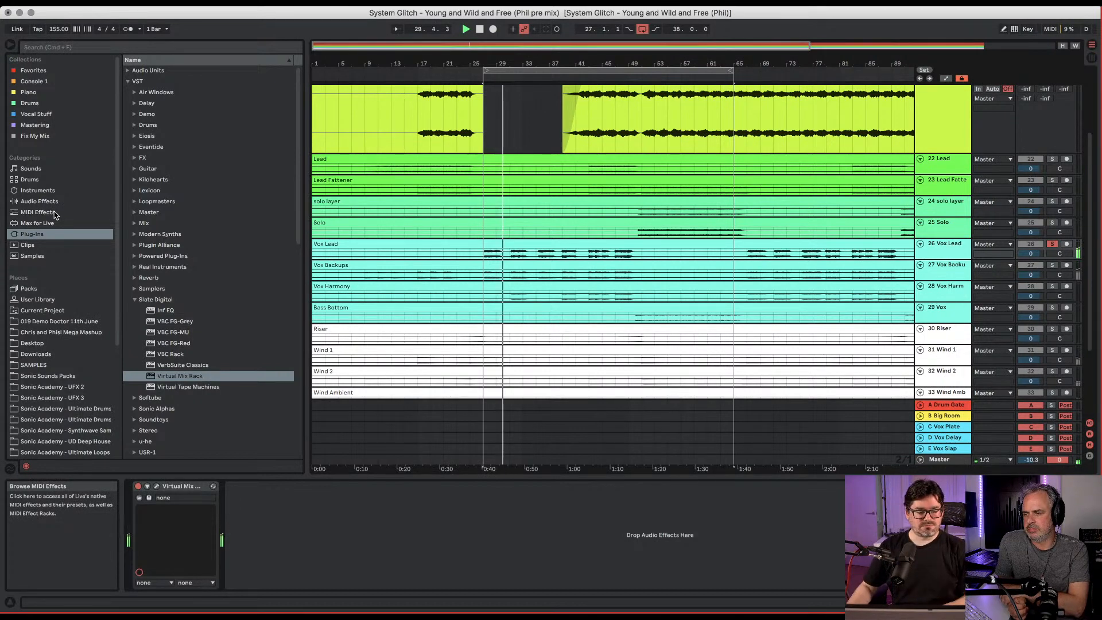
left_click(41, 201)
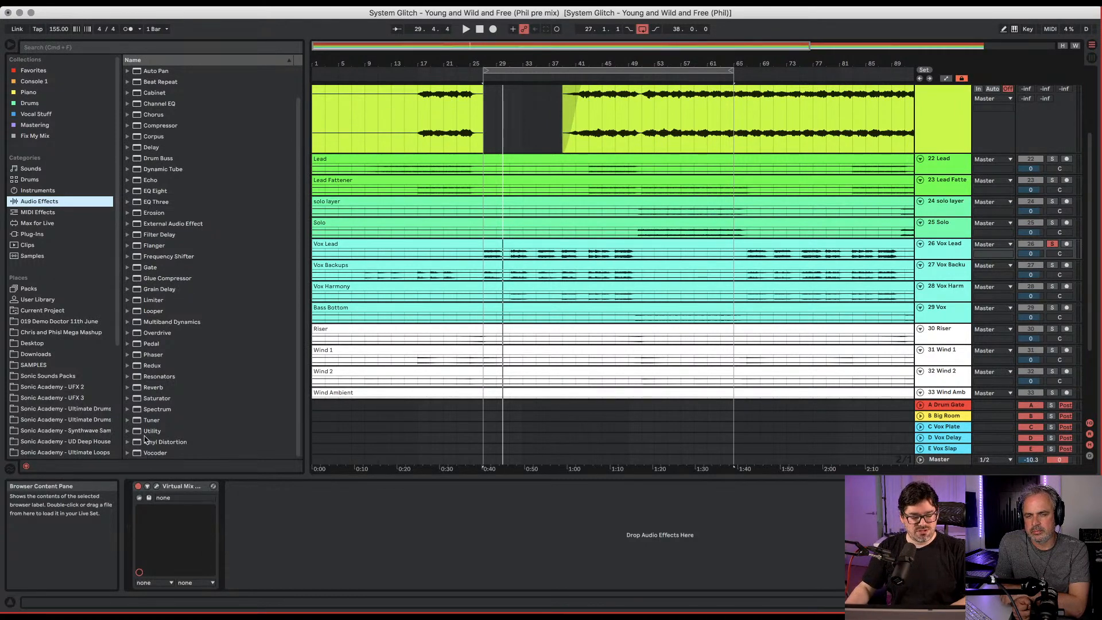
left_click_drag(138, 430, 199, 490)
left_click_drag(288, 524, 244, 537)
key("space")
key("space")
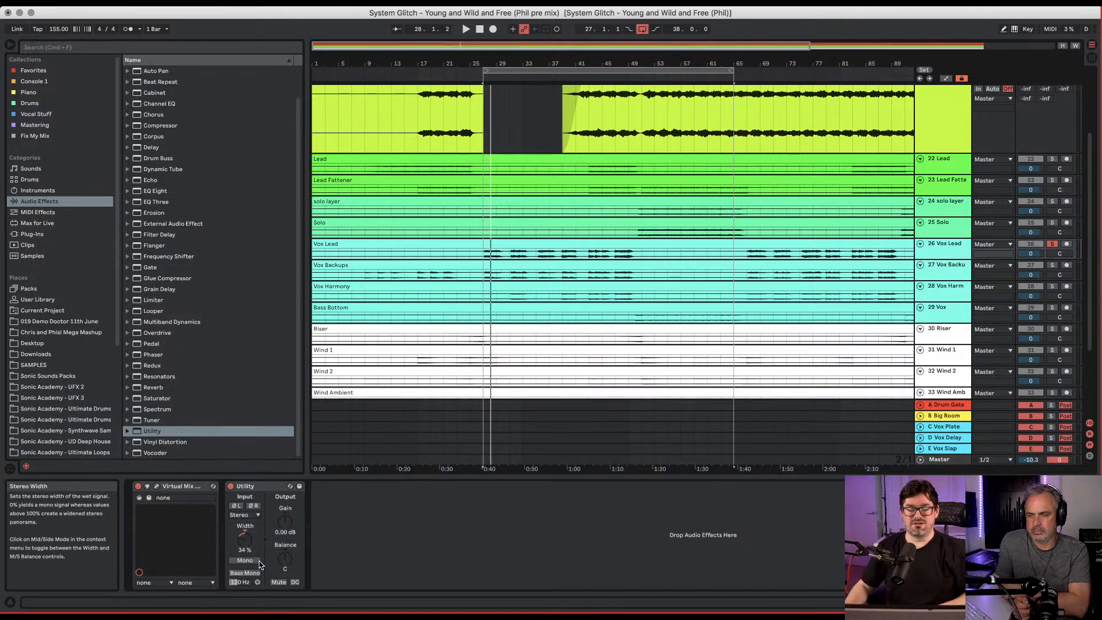
Play the loop and solo Vox Backups together with Vox Lead to compare them.
key("space")
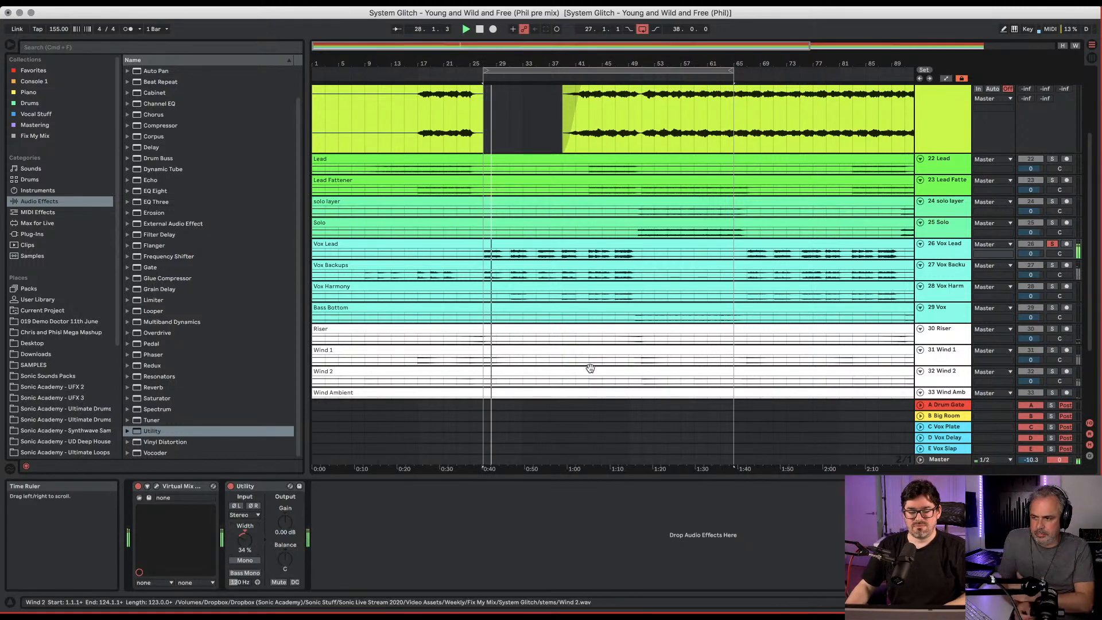
double_click(588, 247)
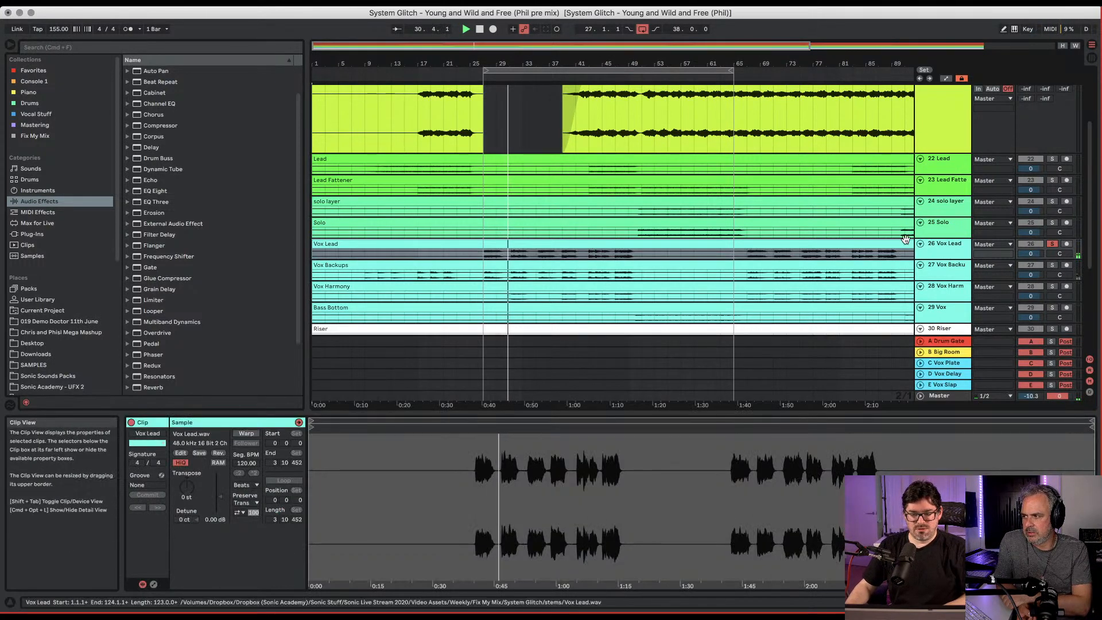
left_click(1052, 265, "super")
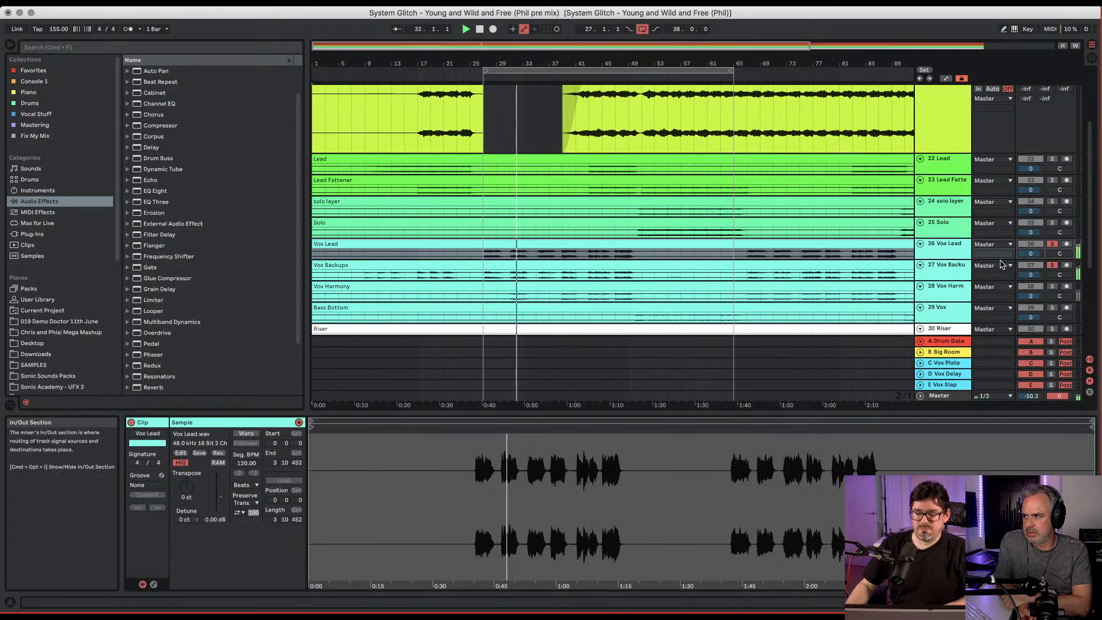
key("space")
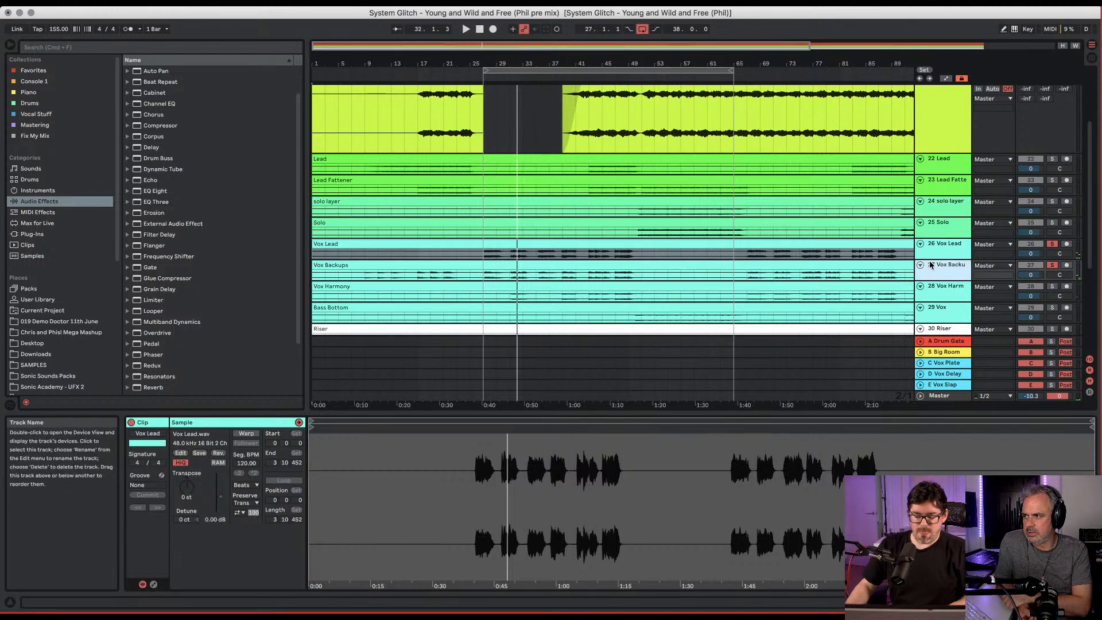
Remove the solo from Vox Lead and audition only Vox Backups from bar 27.
left_click(951, 270)
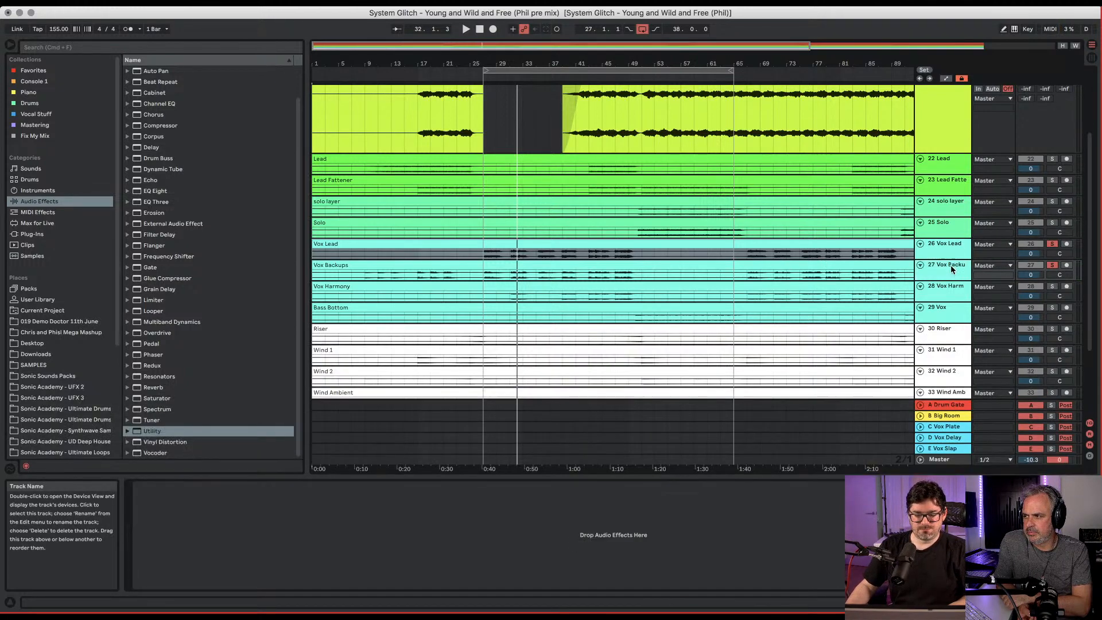
left_click(1051, 245)
key("space")
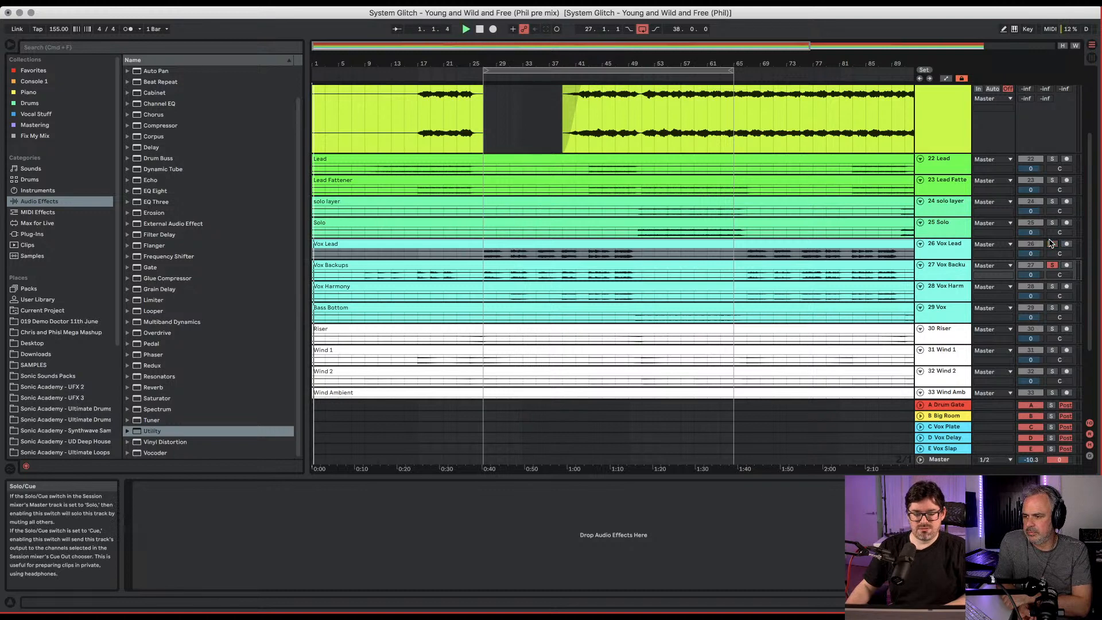
left_click(485, 274)
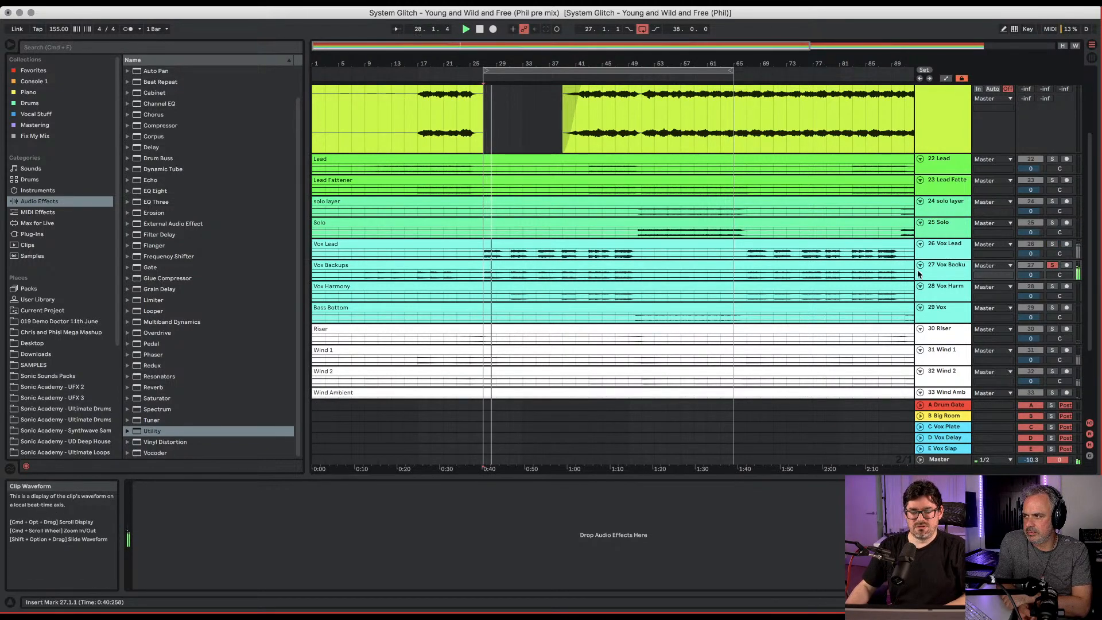
key("space")
Copy the Utility from Vox Lead to Vox Backups, set its width to 58 % during playback and unsolo Vox Backups.
left_click(950, 251)
left_click(291, 486)
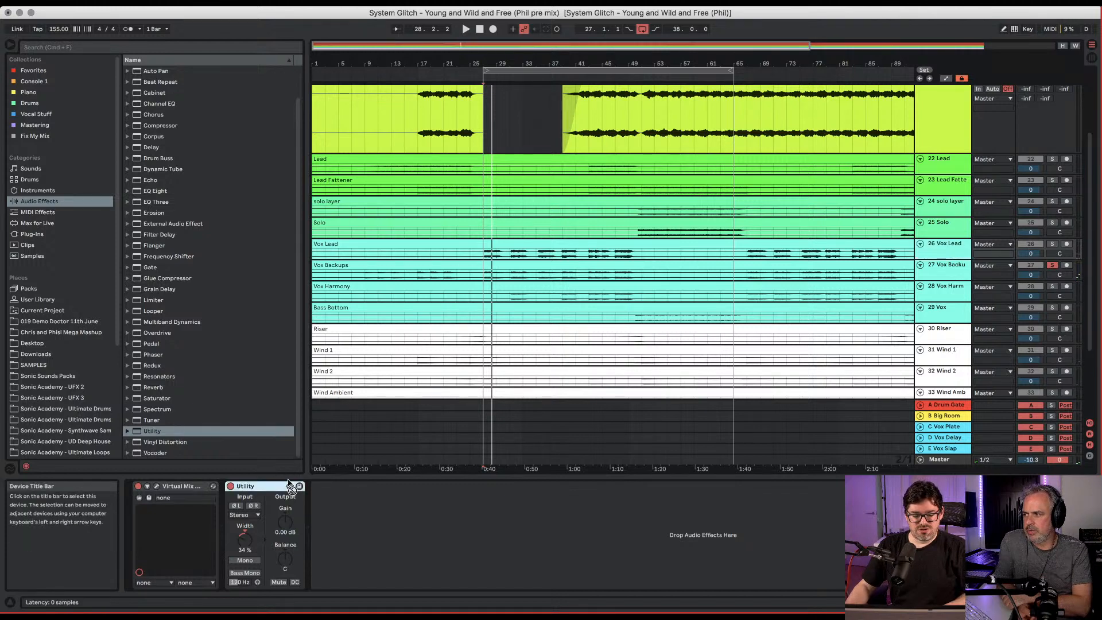
left_click(942, 272)
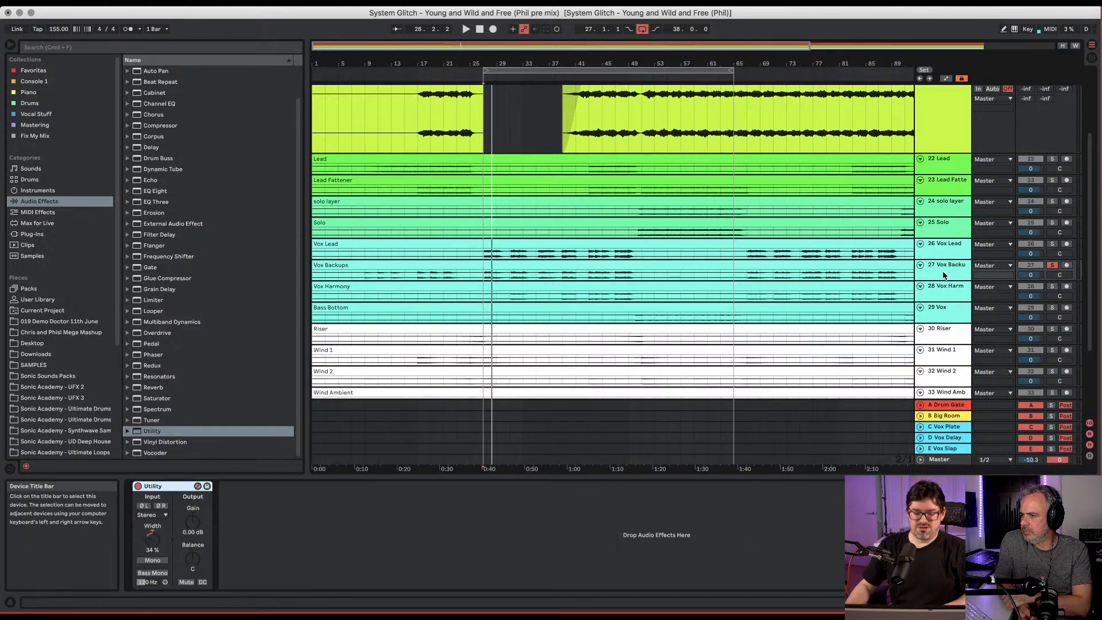
key("space")
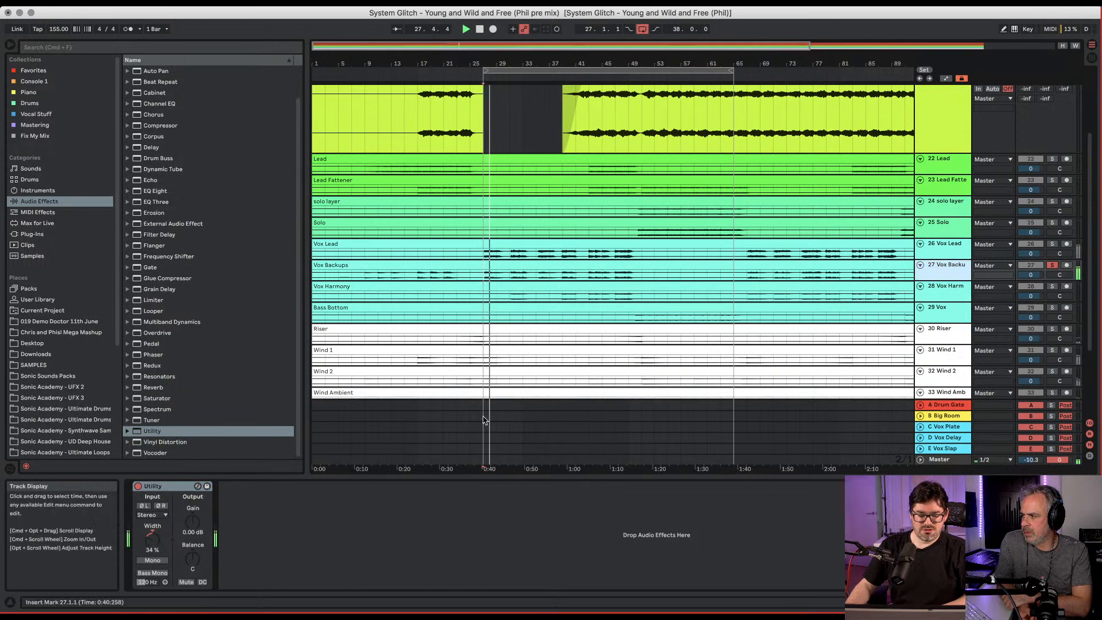
left_click_drag(152, 539, 152, 526)
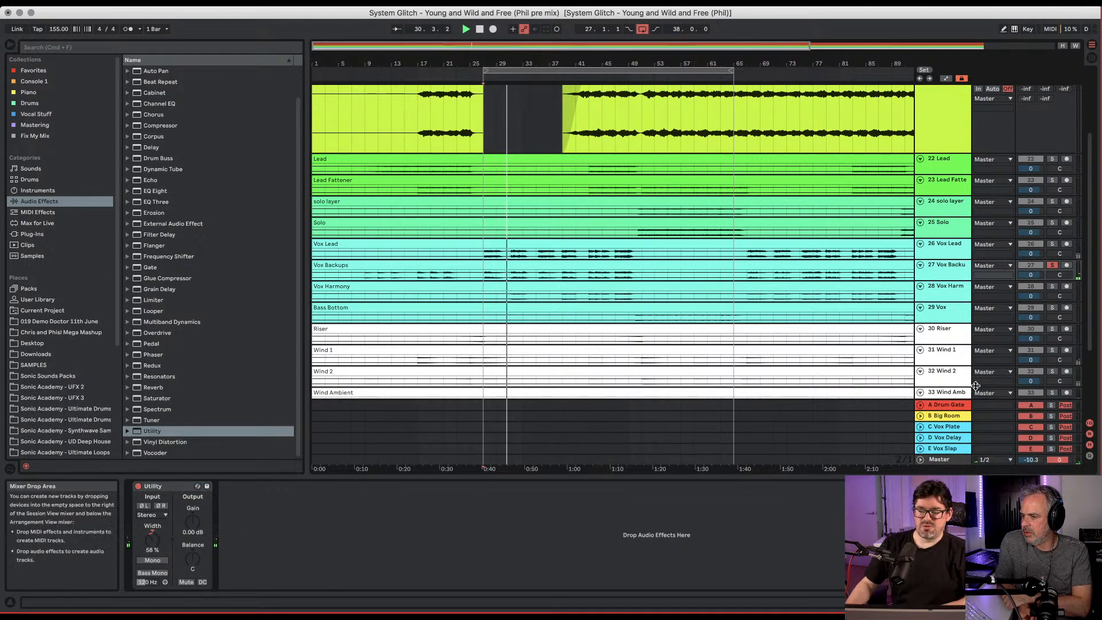
left_click(1054, 266)
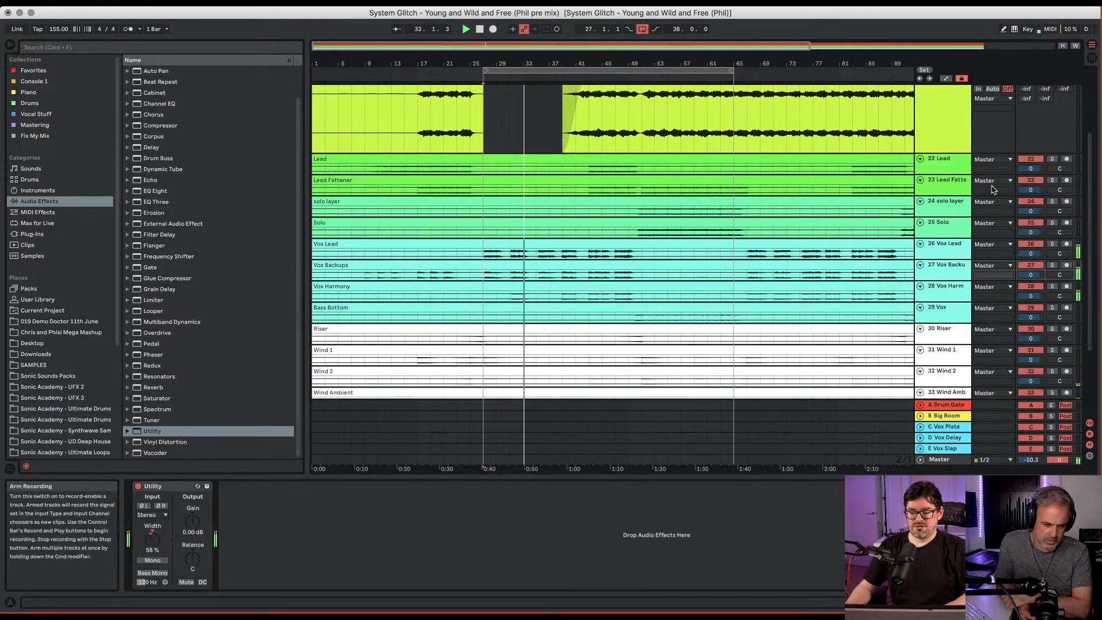
Copy the Virtual Mix Rack from Vox Lead to Vox Backups, place it before the Utility and play the mix.
left_click(936, 255)
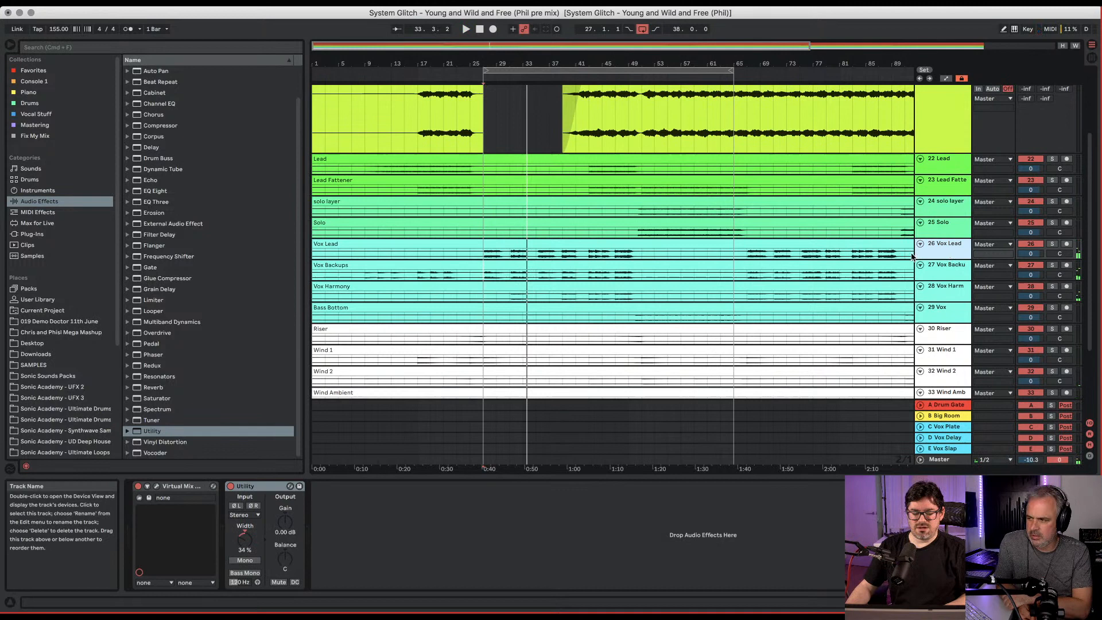
left_click(192, 487)
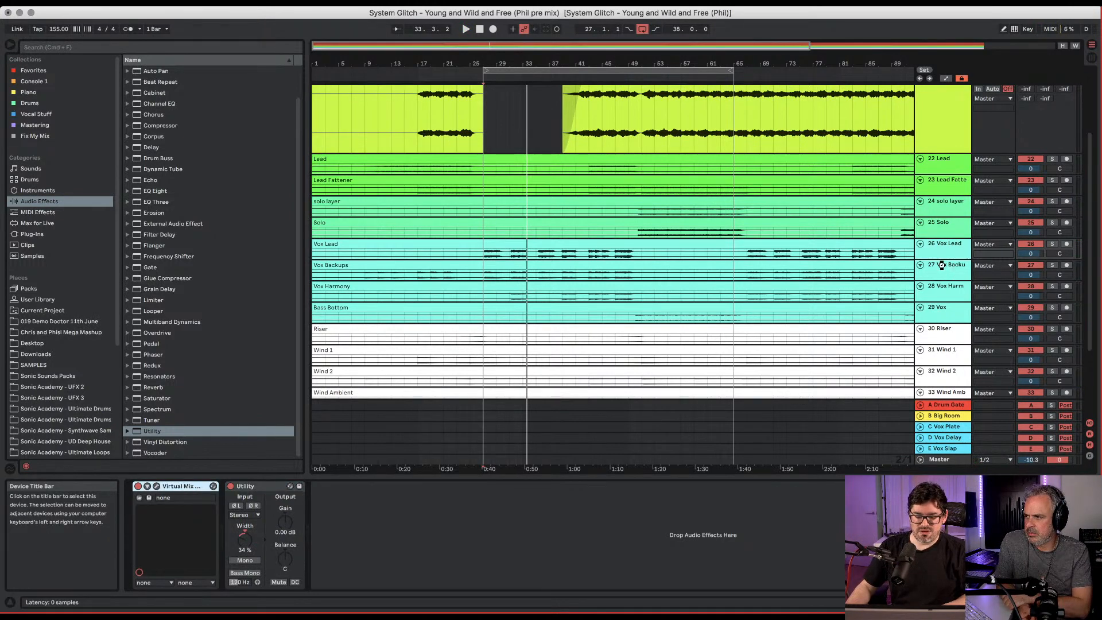
left_click_drag(178, 486, 272, 486)
left_click_drag(198, 488, 160, 486)
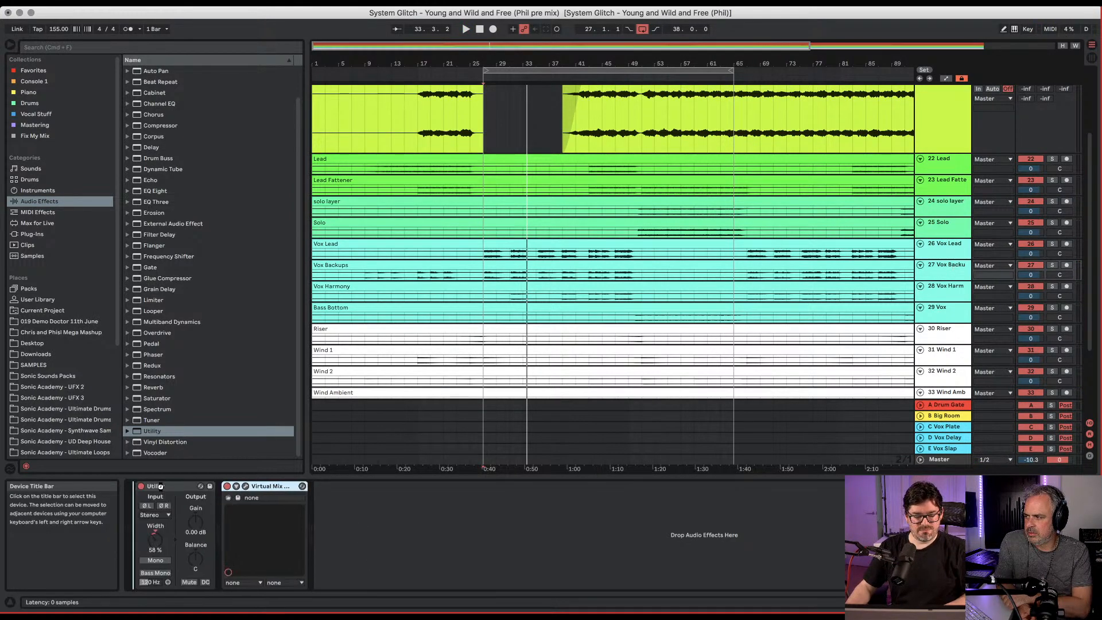
left_click_drag(428, 490, 430, 490)
key("space")
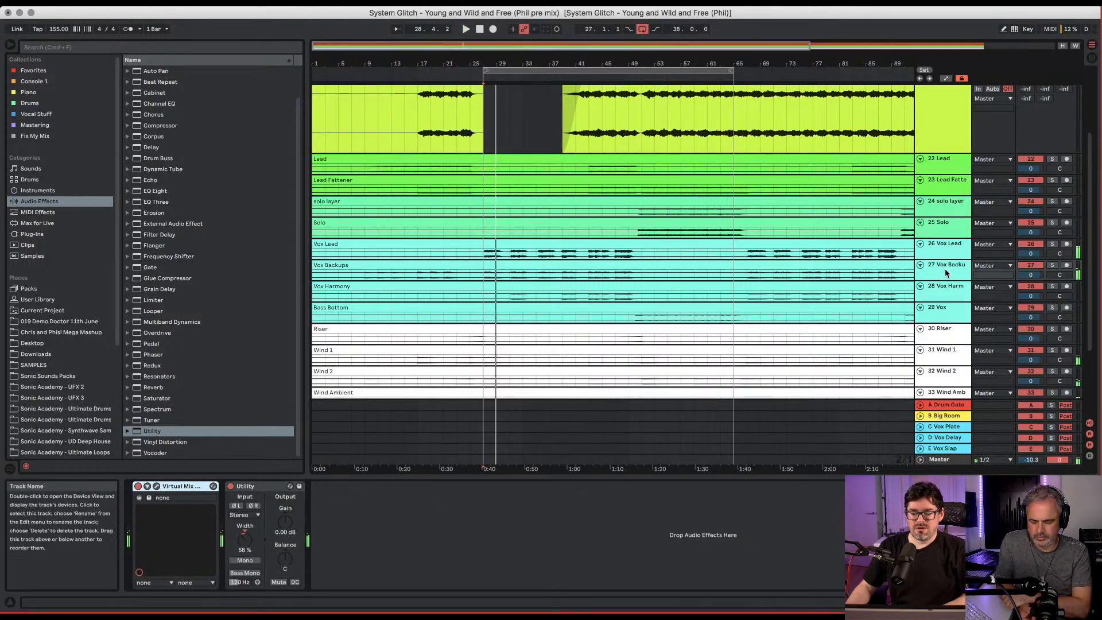
Copy the Virtual Mix Rack from Vox Backups to Vox Harmony and play the mix while checking the mixer levels.
left_click_drag(179, 486, 748, 310)
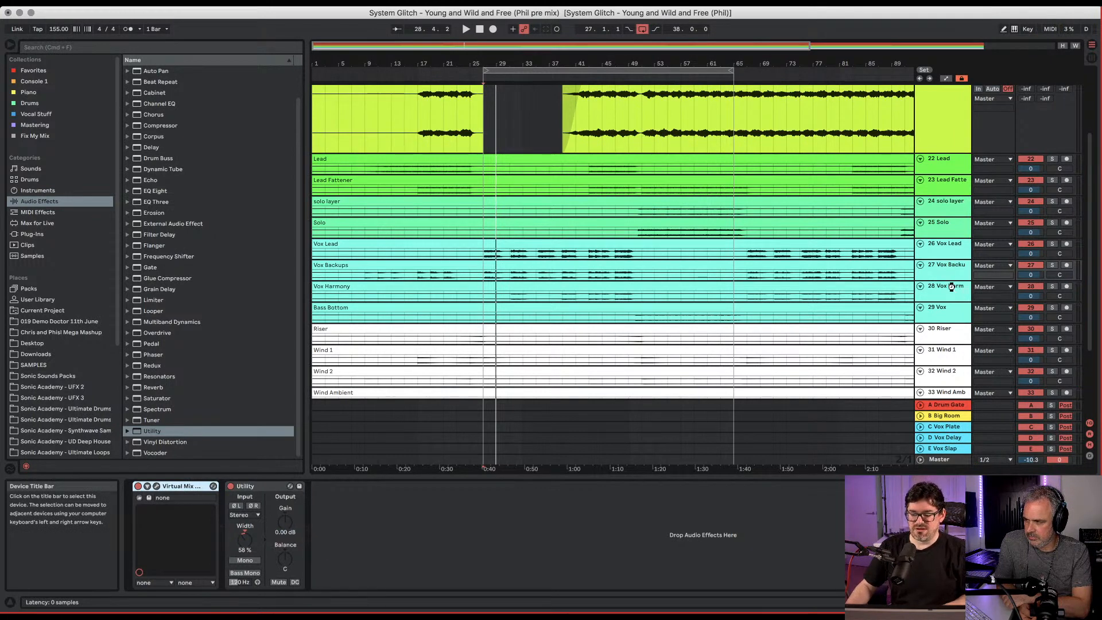
left_click_drag(951, 287, 953, 290)
key("space")
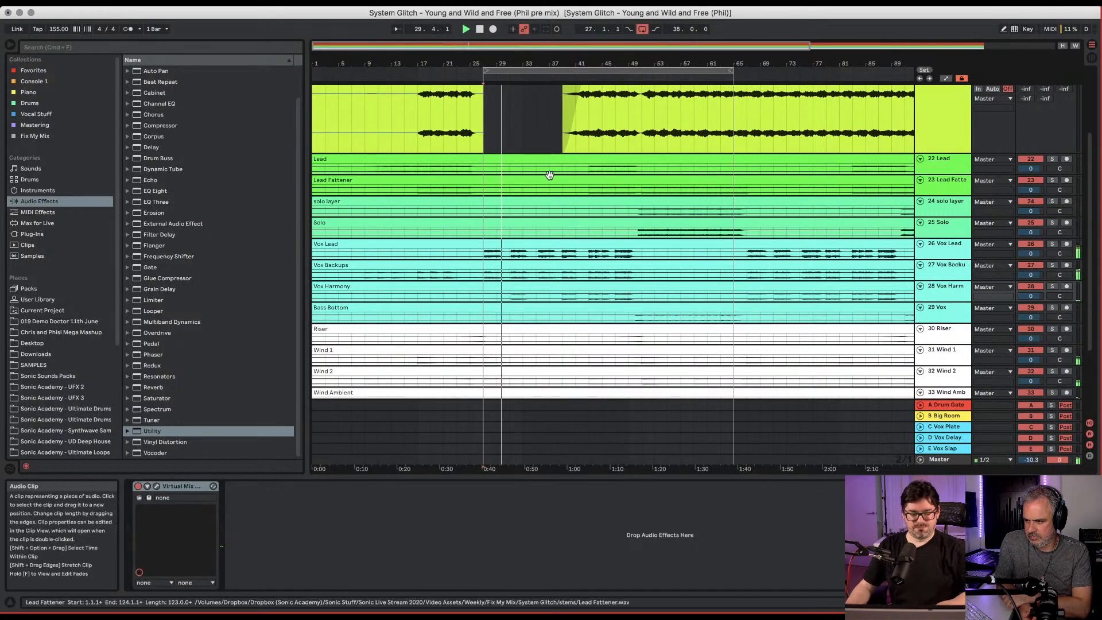
key("Tab")
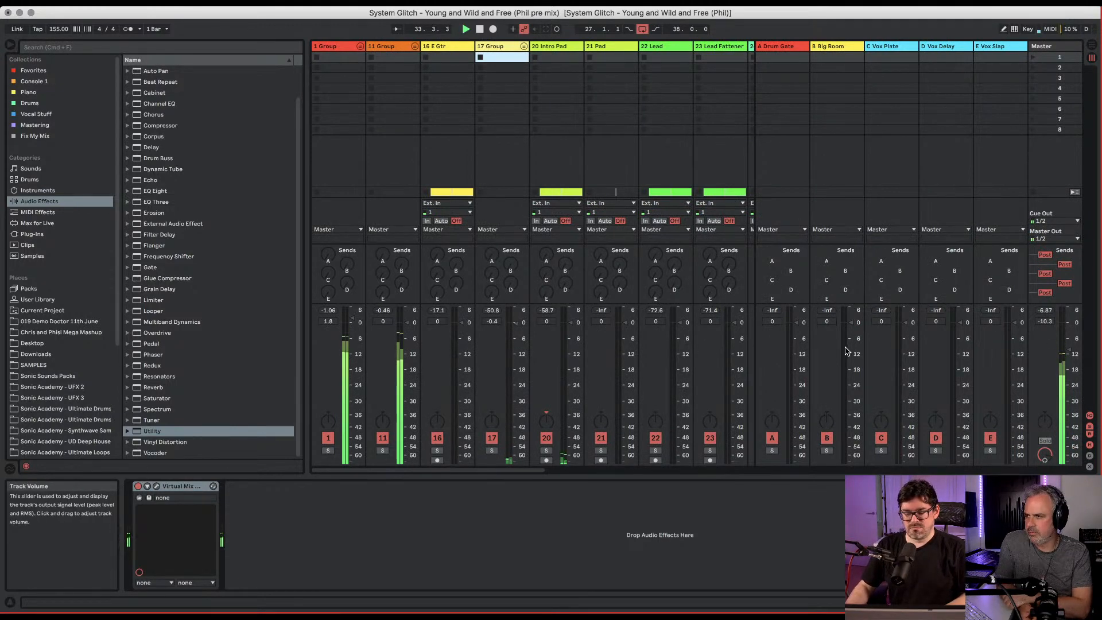
key("Tab")
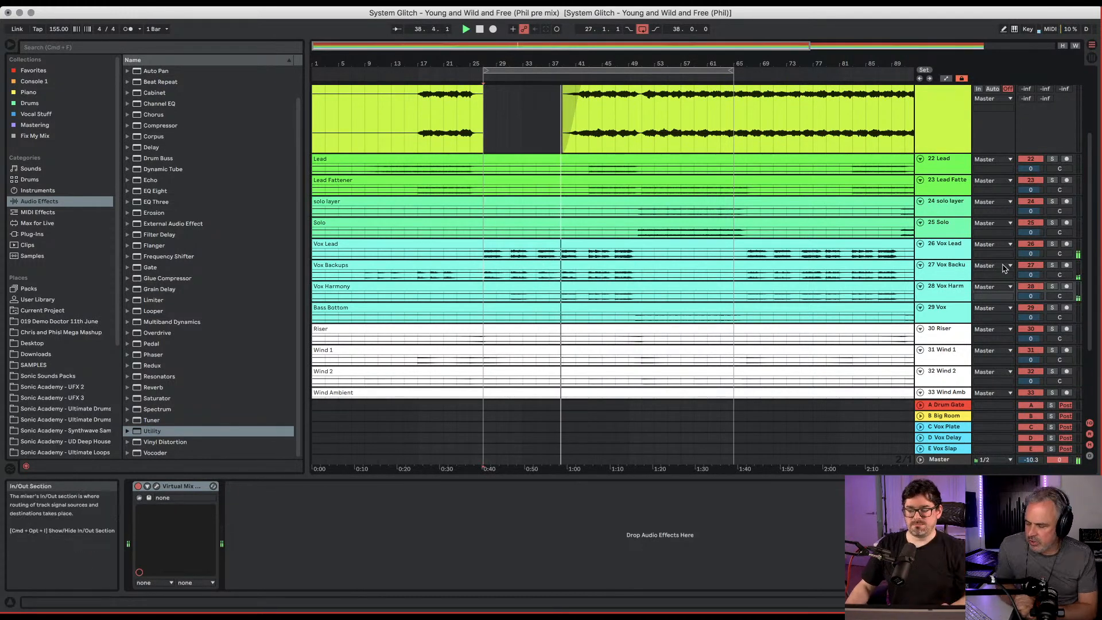
Duplicate the Vox Lead track and delete bars 43 to 61 from the lower copy.
right_click(947, 245)
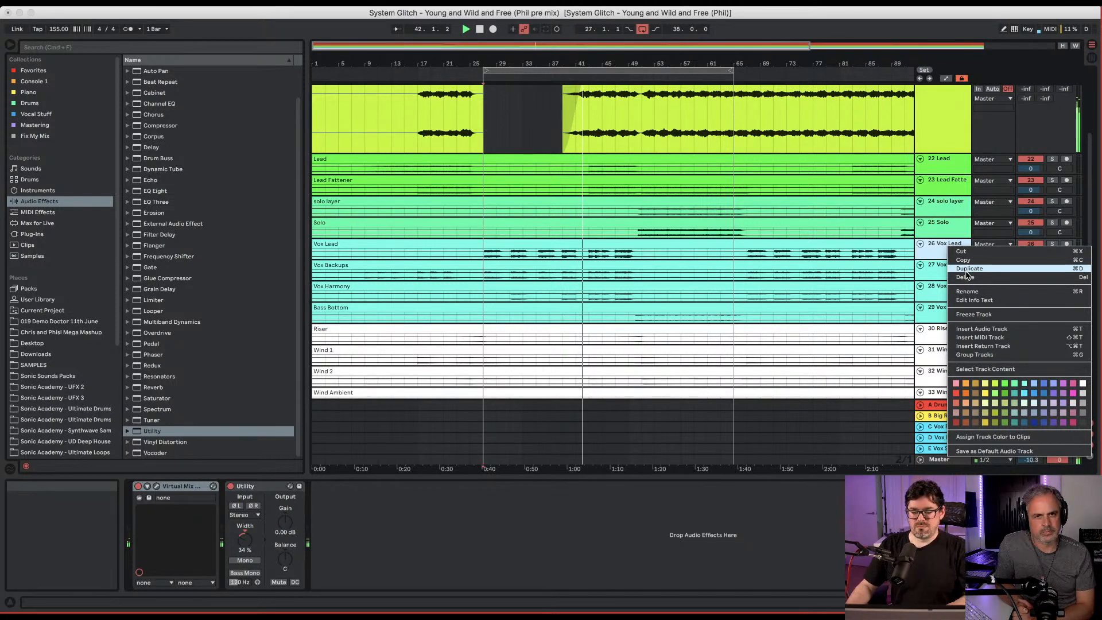
left_click(968, 271)
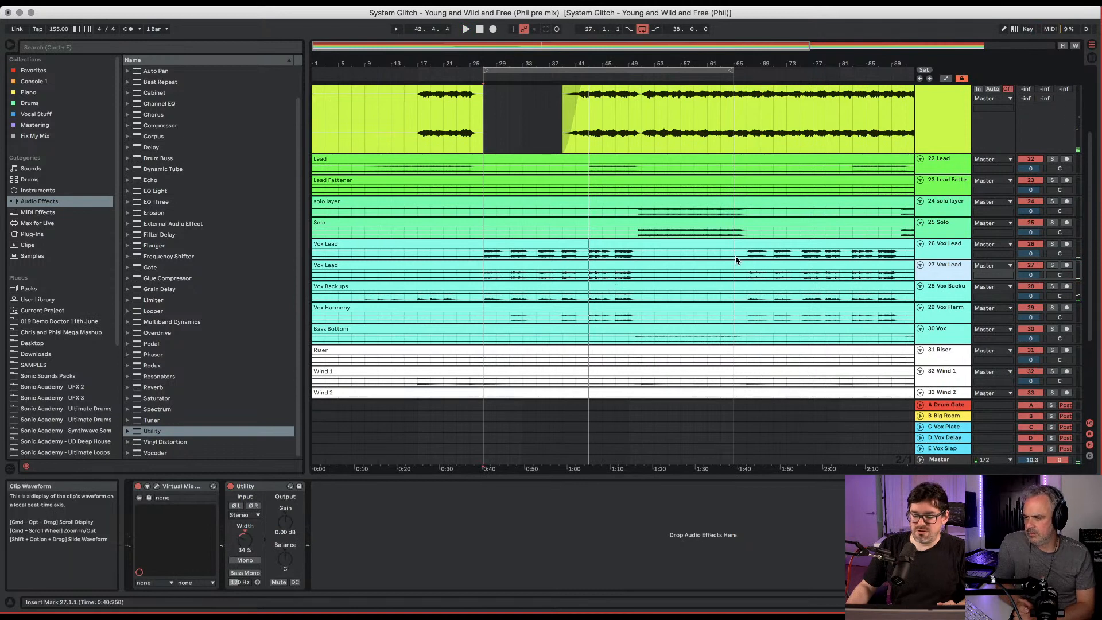
left_click_drag(591, 276, 619, 277)
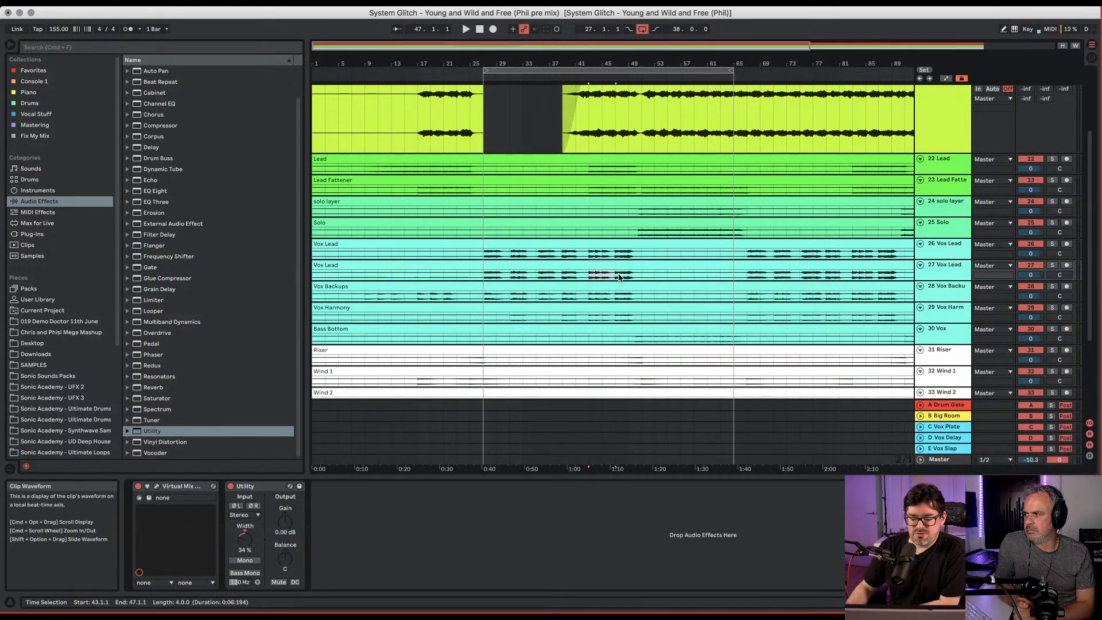
key("super+e")
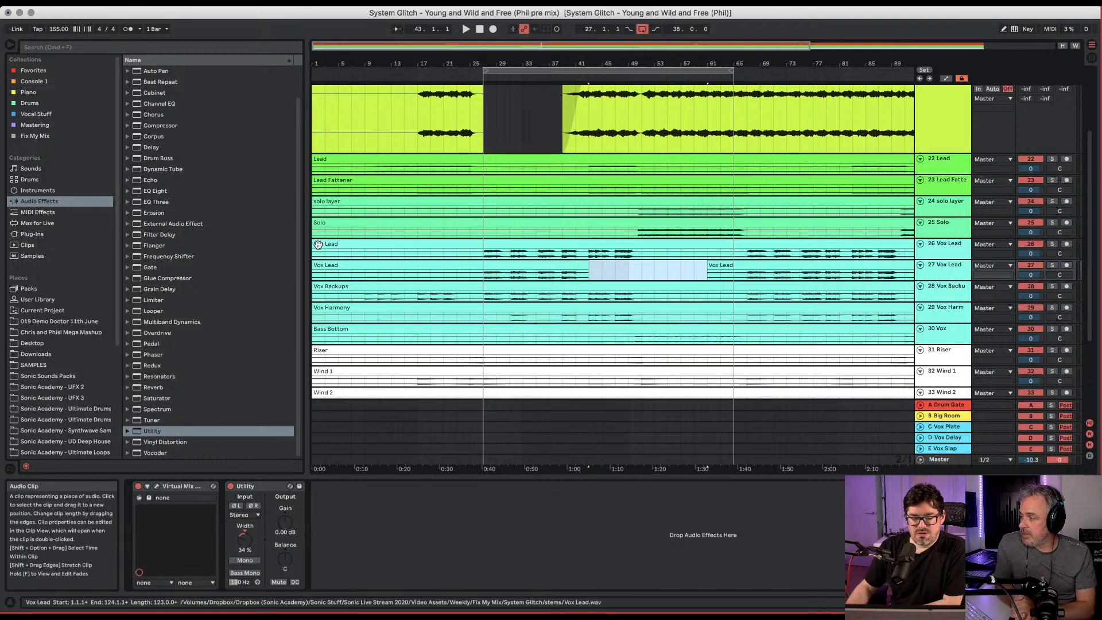
Trim the start of the upper Vox Lead clip to just before bar 43 and delete its bars 51 to 91.
left_click_drag(318, 244, 585, 244)
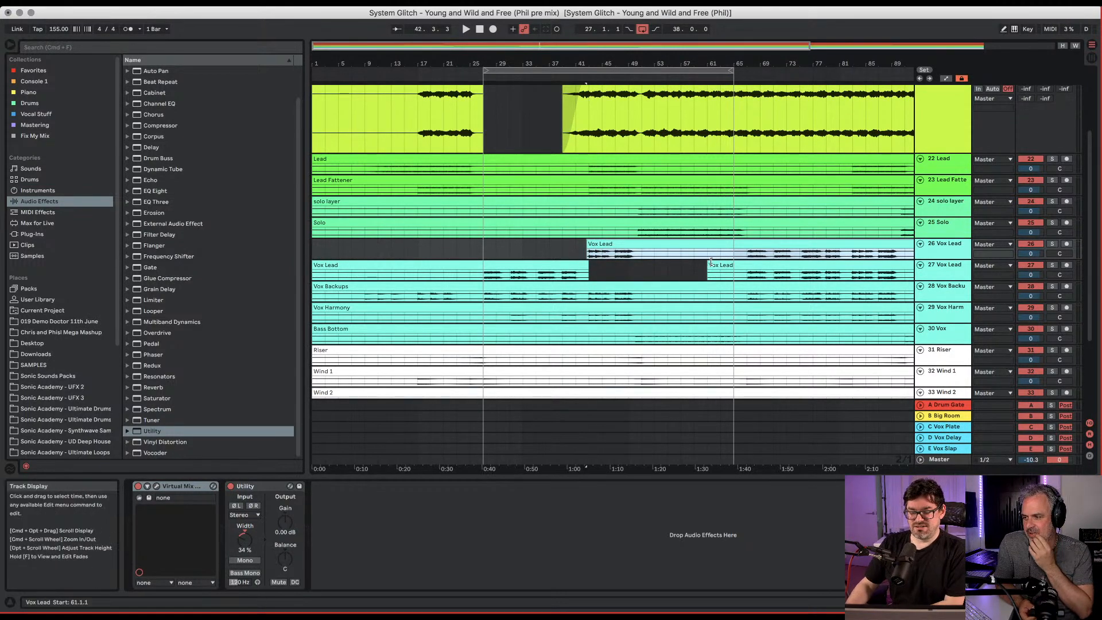
left_click_drag(645, 249, 770, 249)
left_click_drag(862, 252, 868, 254)
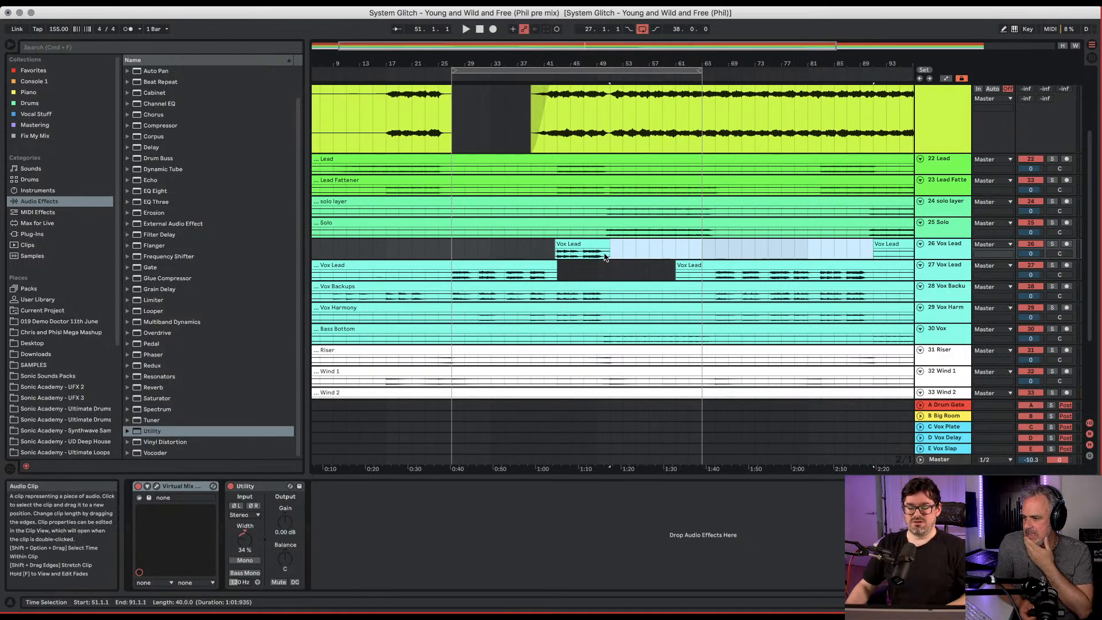
key("Delete")
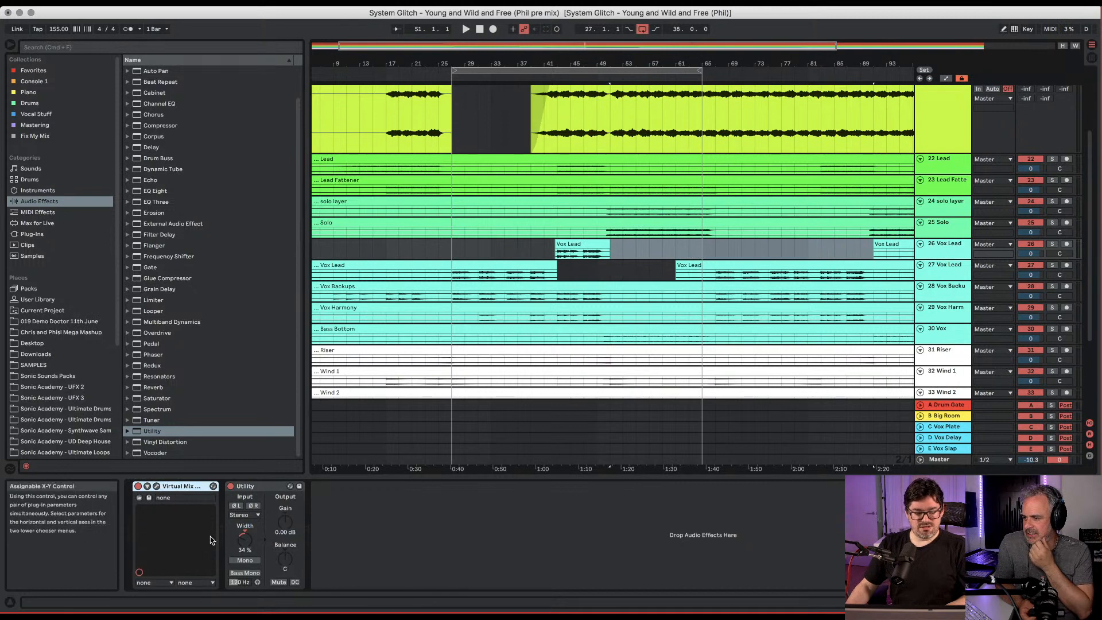
Disable the Utility on the upper Vox Lead track and play the mix from about bar 43.
left_click(231, 486)
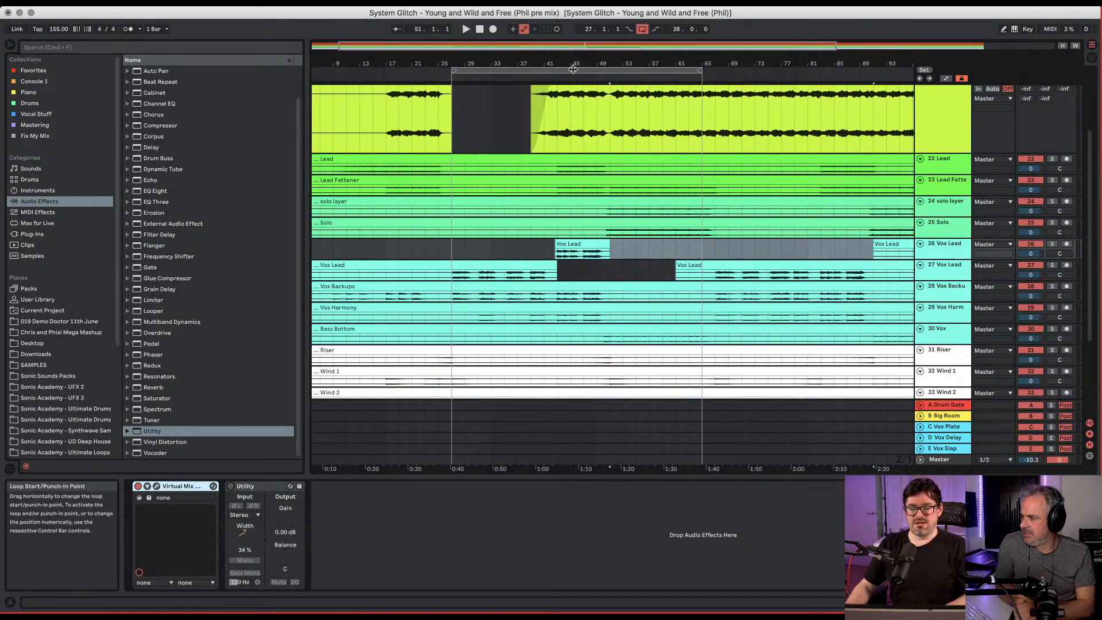
left_click(561, 99)
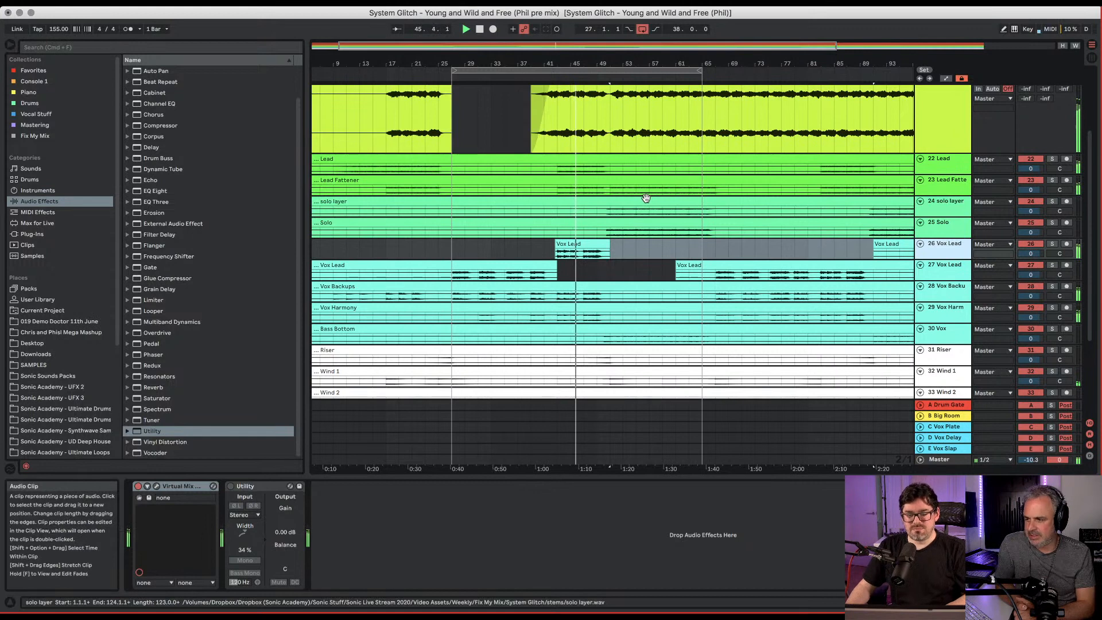
left_click_drag(632, 63, 631, 55)
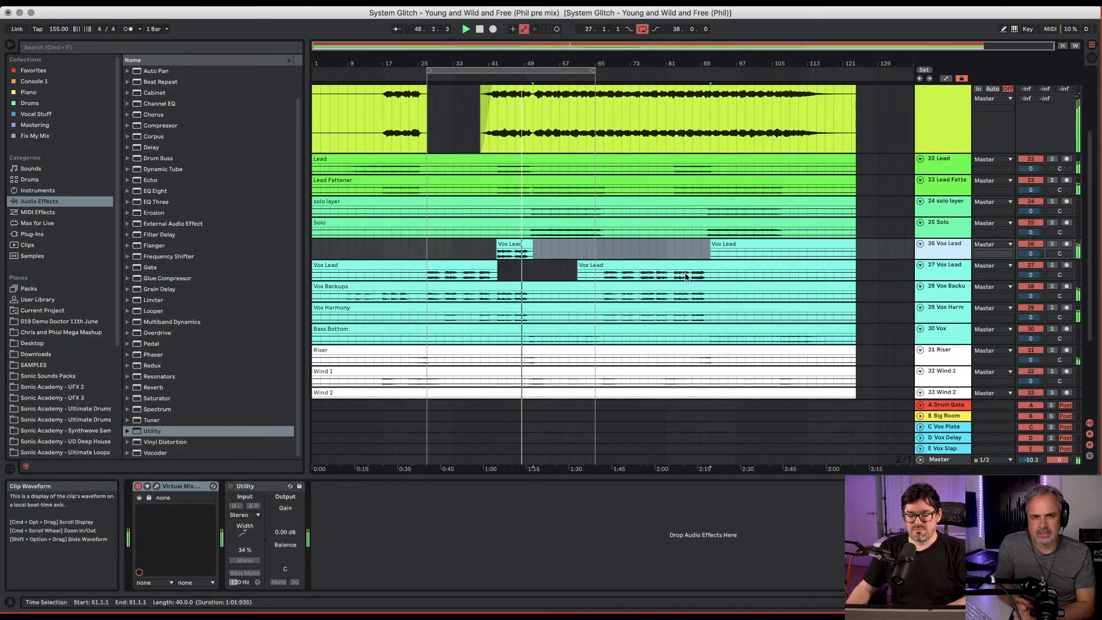
Place the Vox Lead section from bars 81 to 91 on the upper track only, and clear both Vox Lead tracks after bar 91.
left_click_drag(667, 278, 743, 278)
left_click(744, 259)
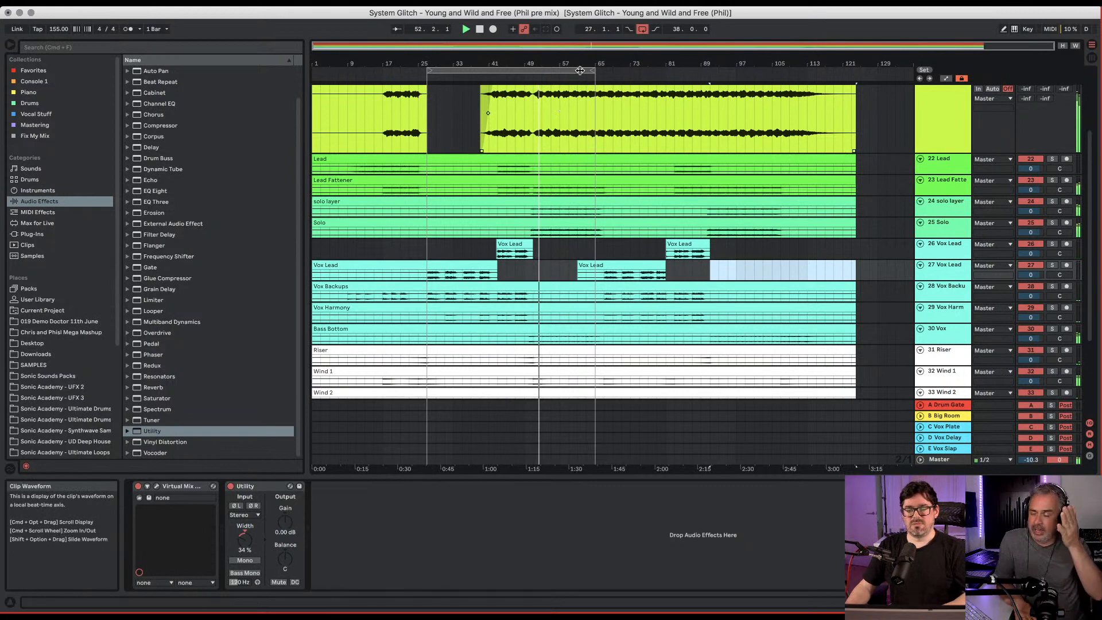
key("Tab")
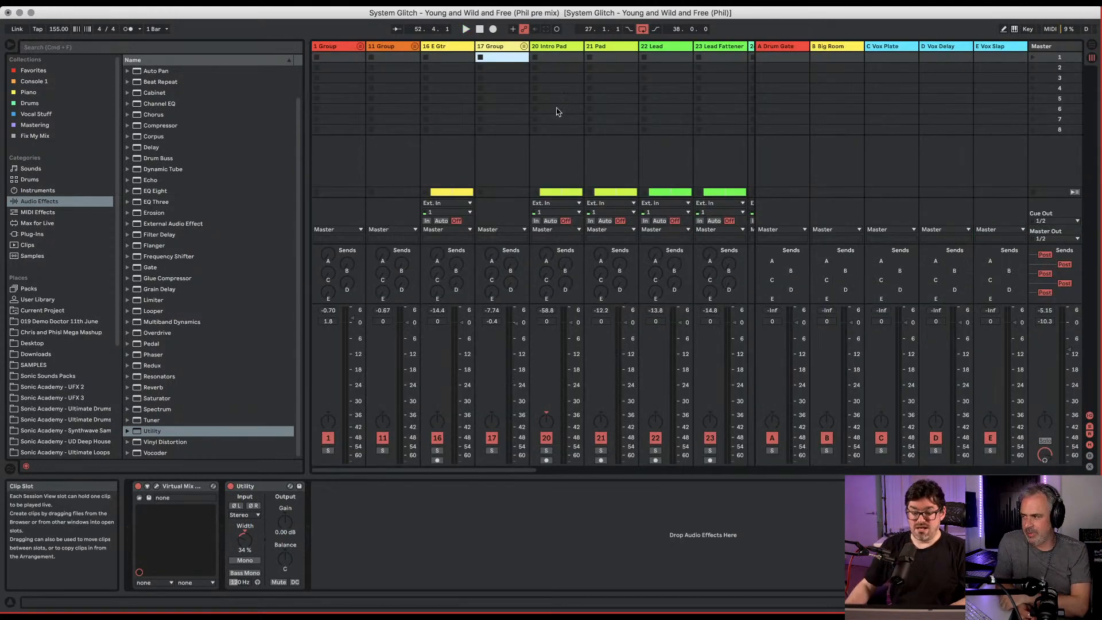
key("Tab")
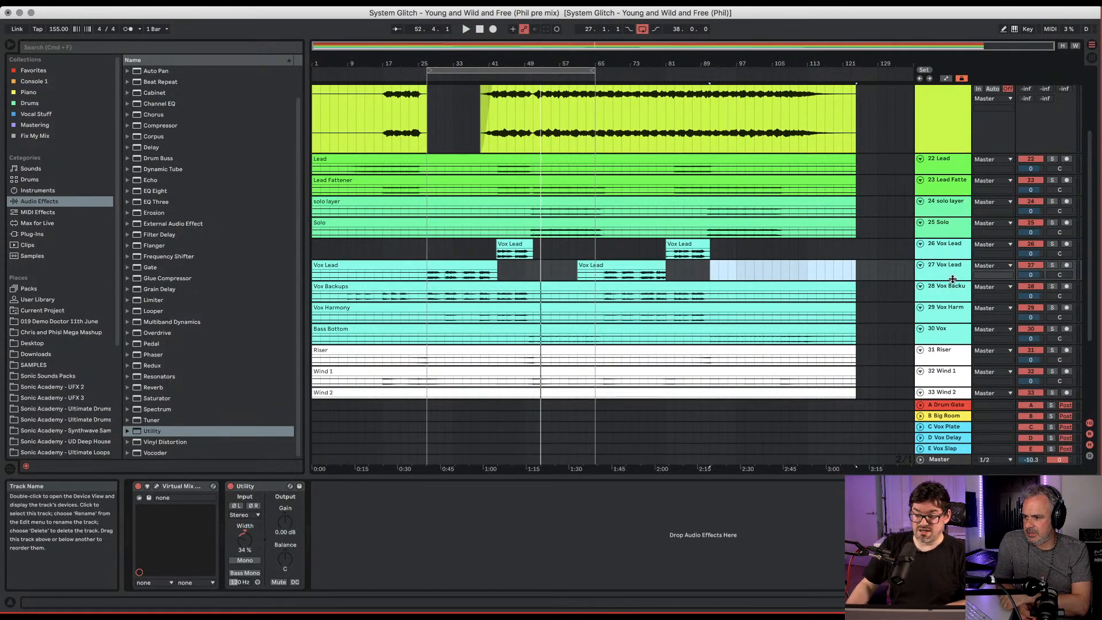
Group the solo layer and Solo tracks.
left_click(938, 223)
left_click(943, 208, "shift")
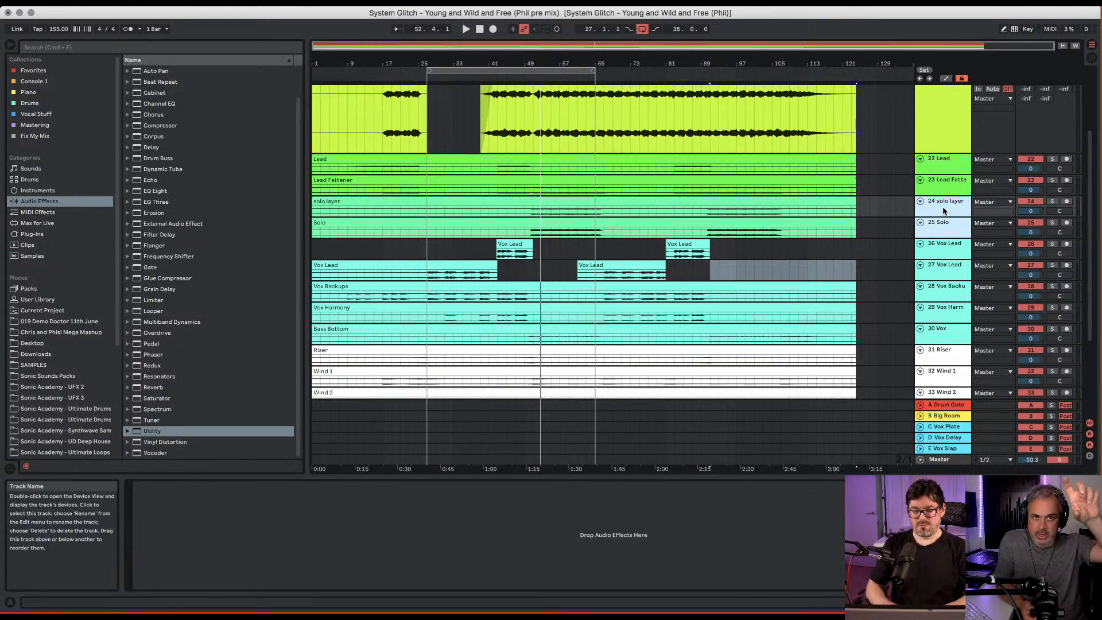
key("super+g")
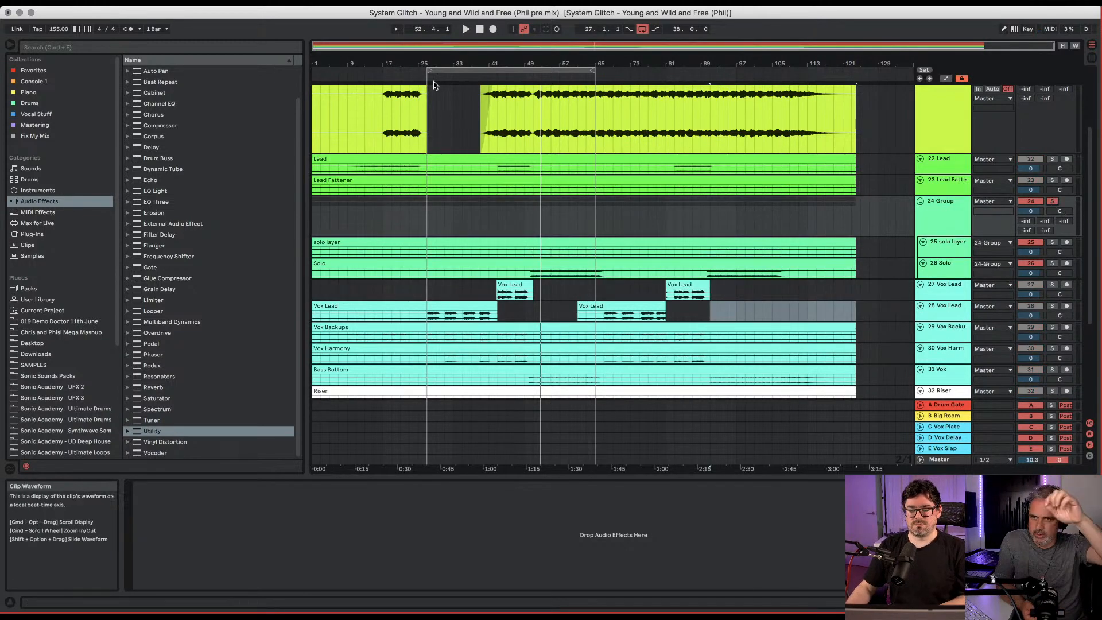
Load a Utility onto the 17 Group channel in the mixer and narrow its stereo width to 24% during playback.
key("space")
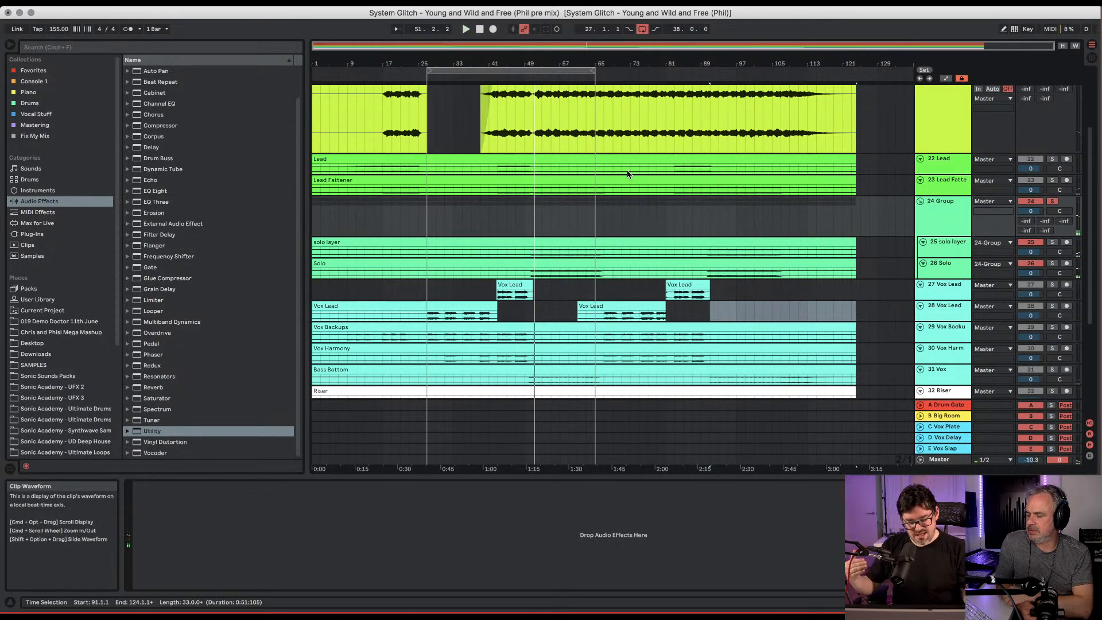
key("Tab")
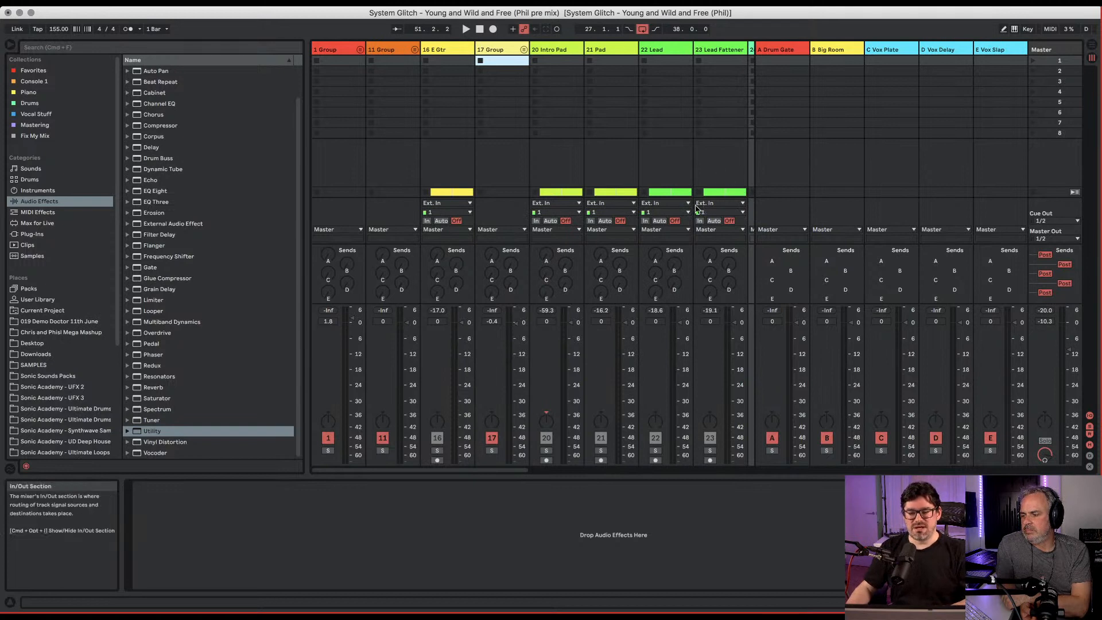
left_click(139, 433)
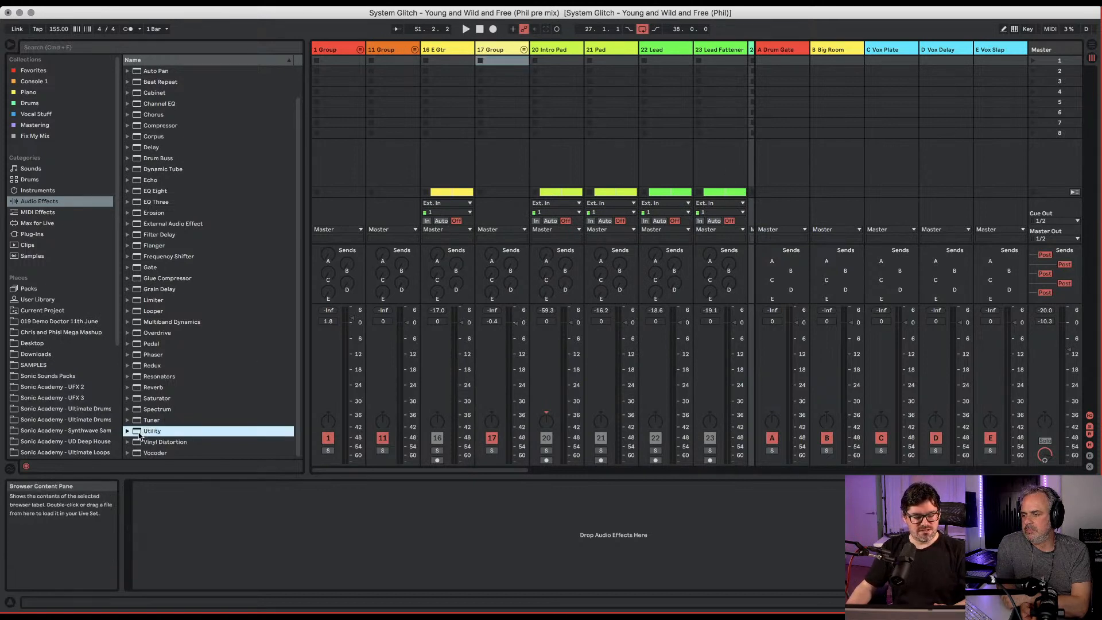
left_click(507, 49)
key("Return")
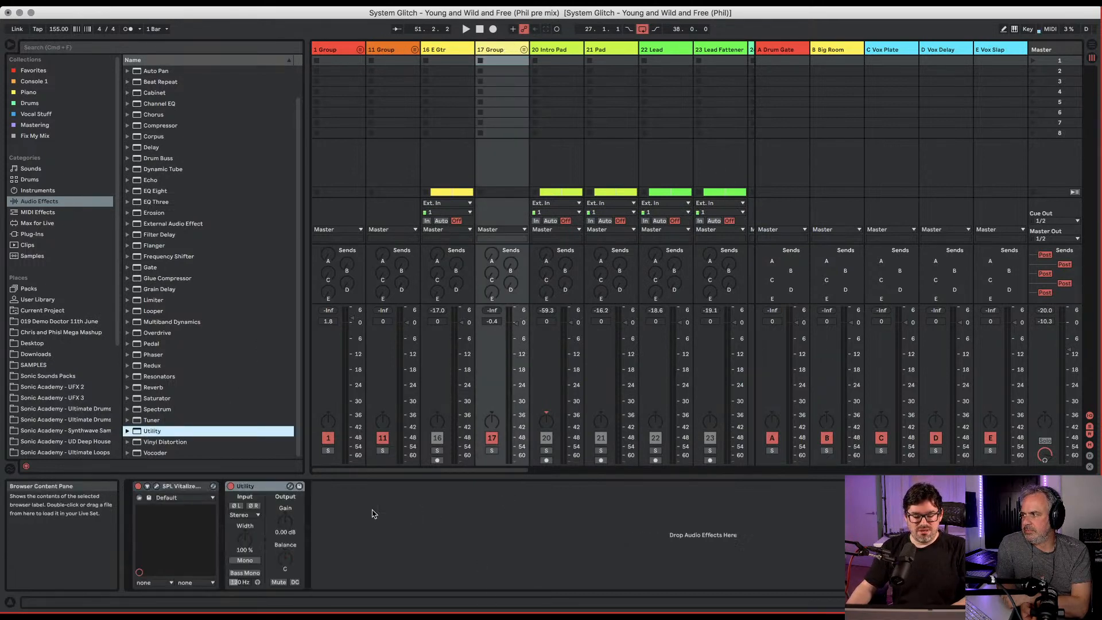
key("space")
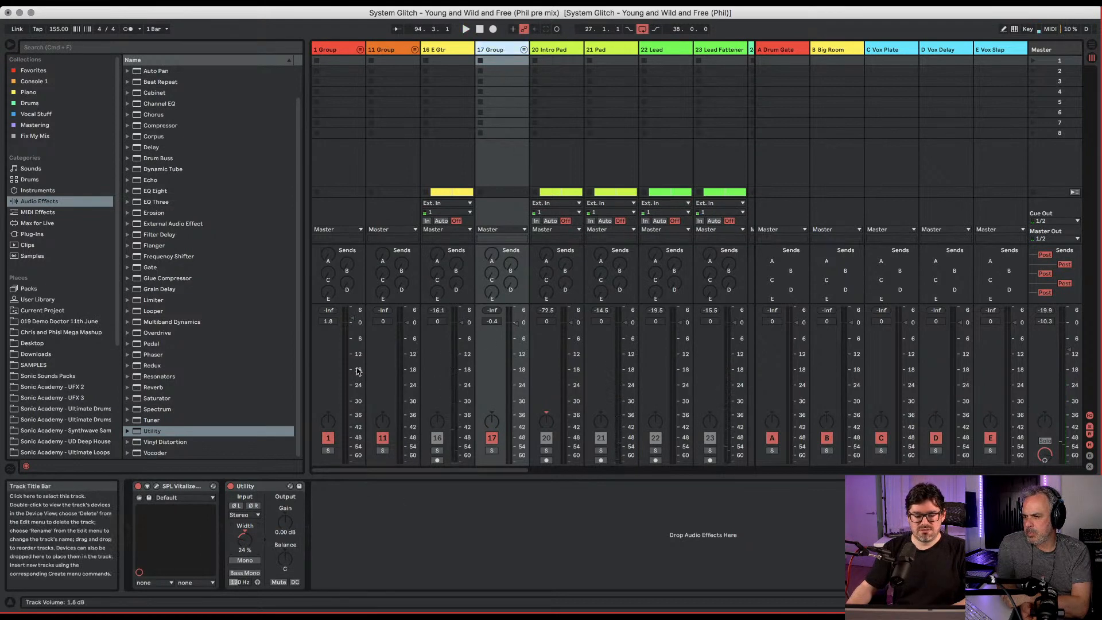
Move the Utility from 17 Group to 24 Group and set its stereo width to 58%.
left_click(258, 487)
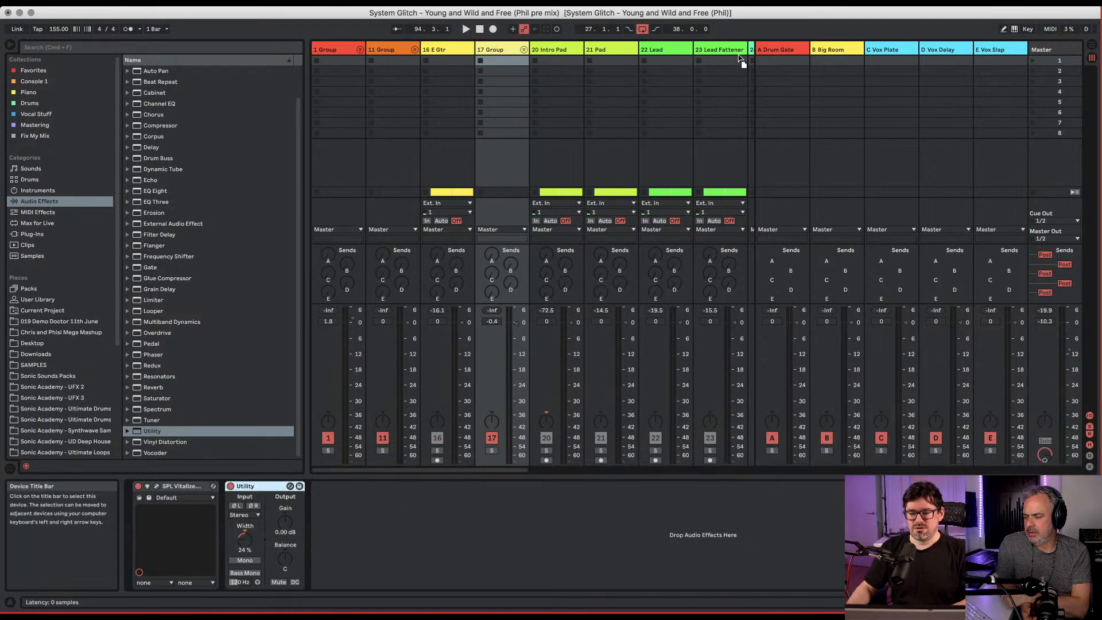
scroll(740, 60, "right", 2)
left_click(679, 50)
key("Return")
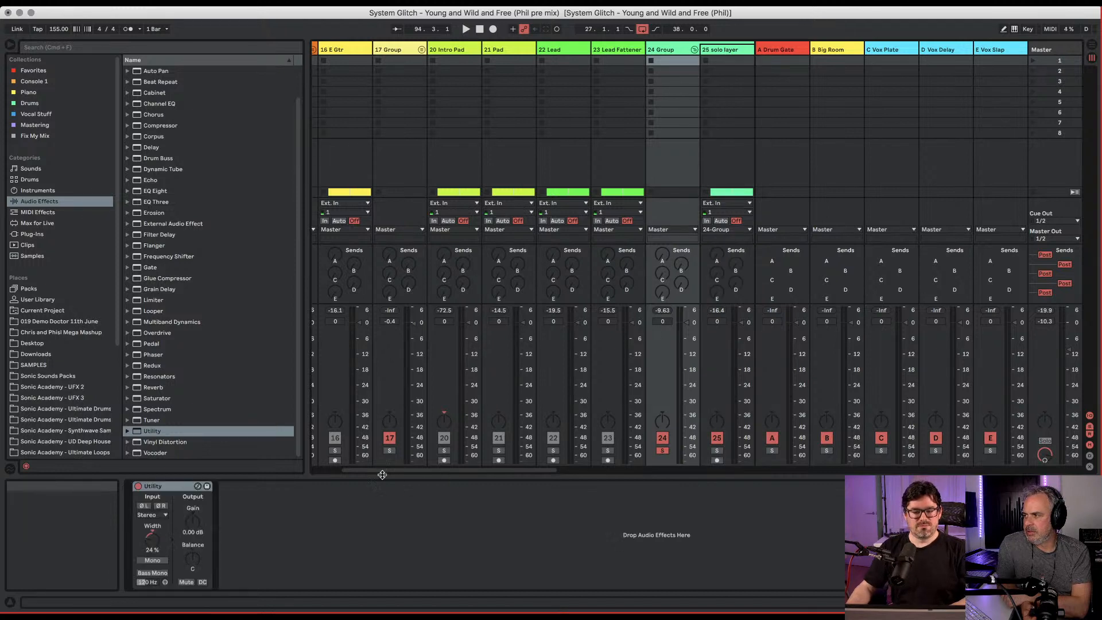
key("space")
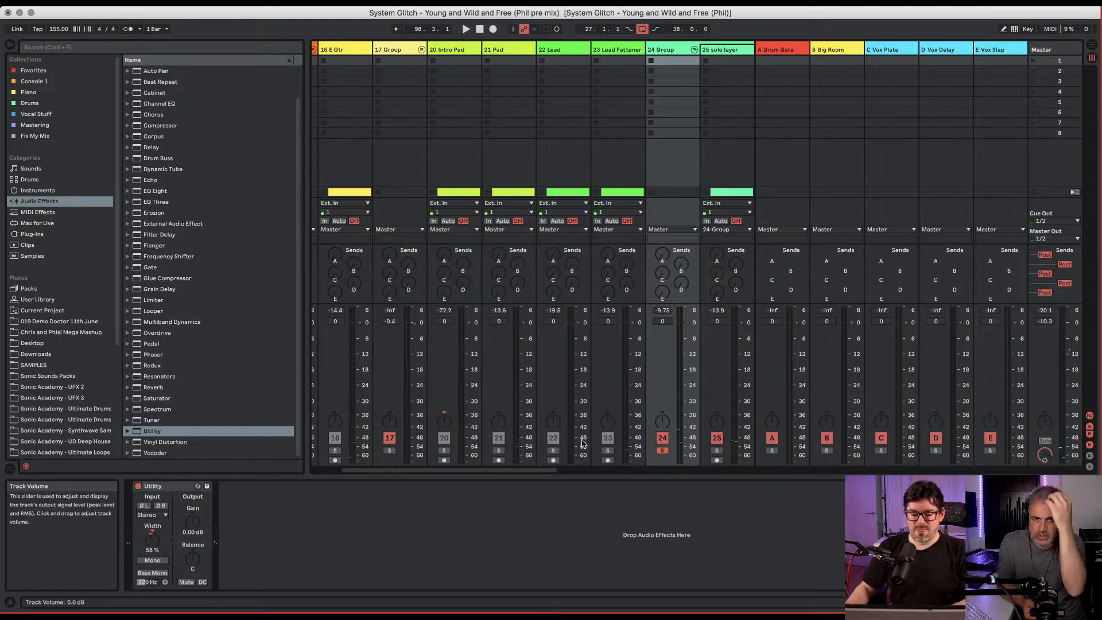
During playback, raise the Solo track to 1.6 dB, solo layer to 3.8 dB and 24 Group to 0.5 dB.
left_click_drag(548, 470, 602, 472)
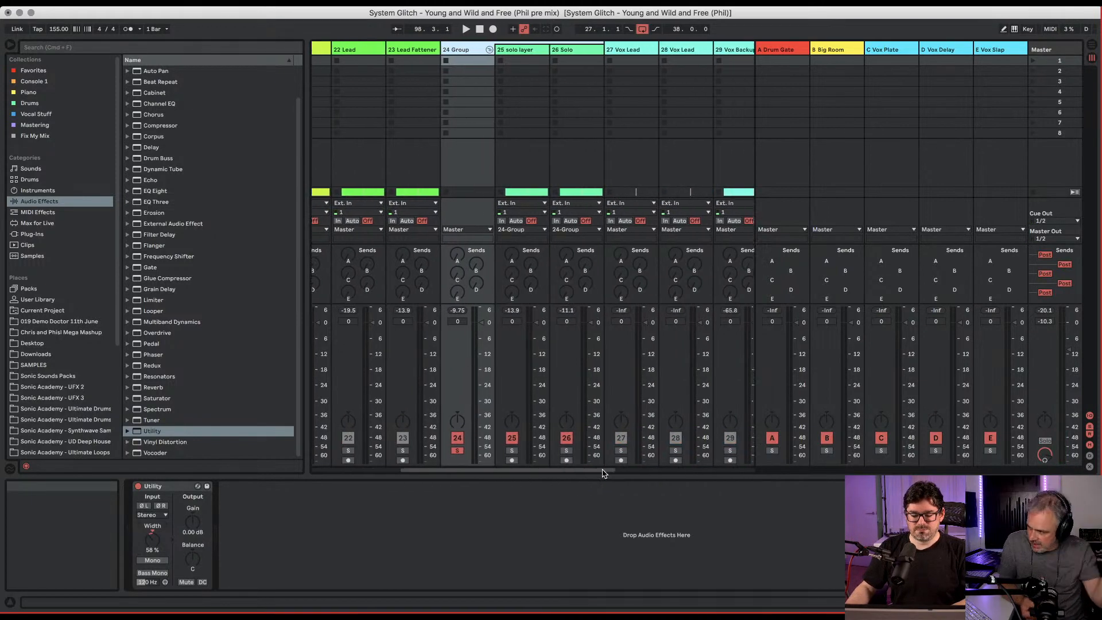
key("space")
left_click_drag(591, 322, 591, 309)
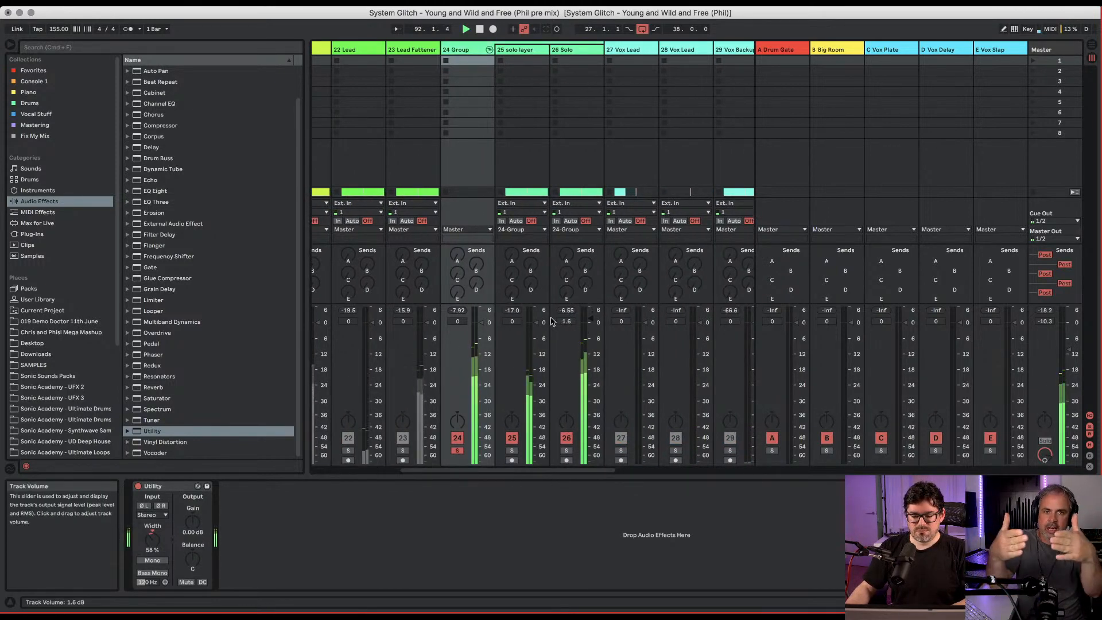
left_click_drag(494, 336, 494, 334)
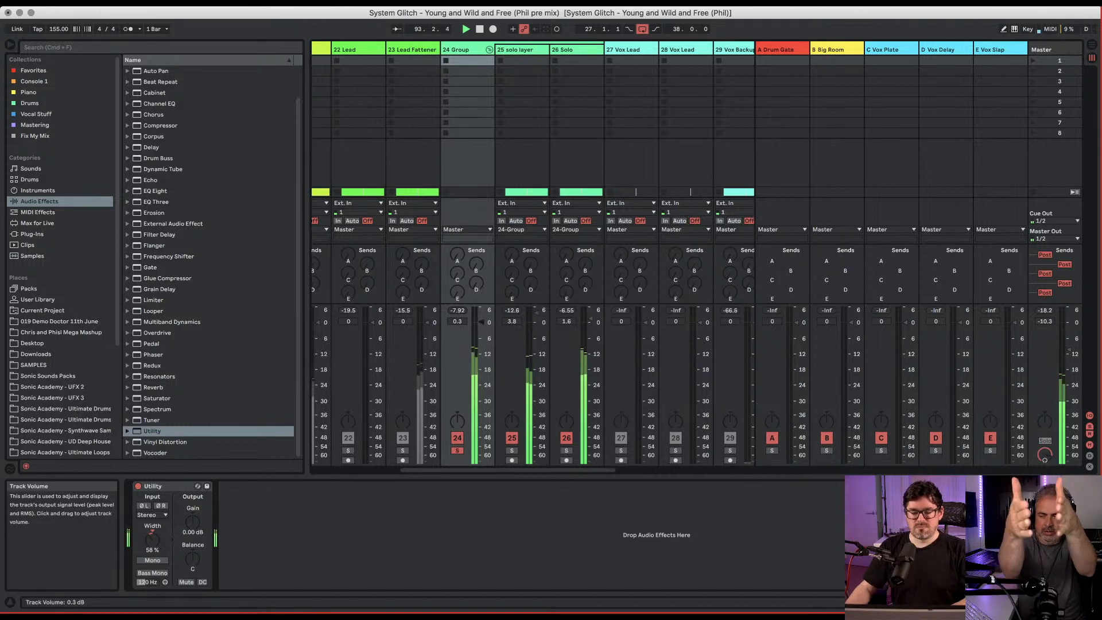
Narrow the Utility width on 24 Group to 47%, stop playback and unsolo the group.
left_click_drag(152, 539, 152, 547)
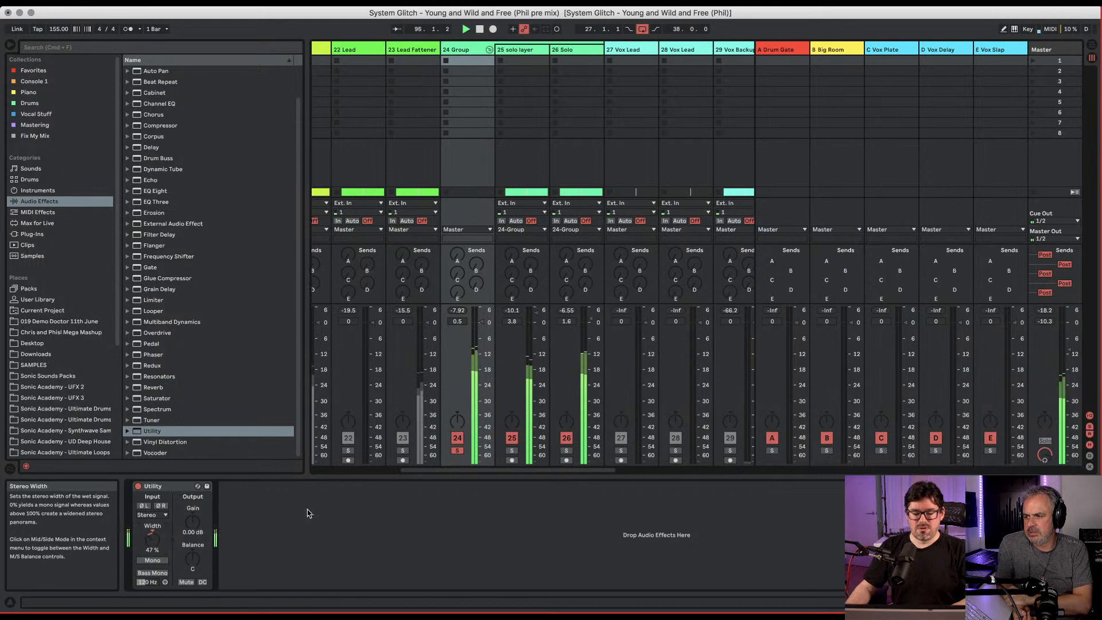
key("space")
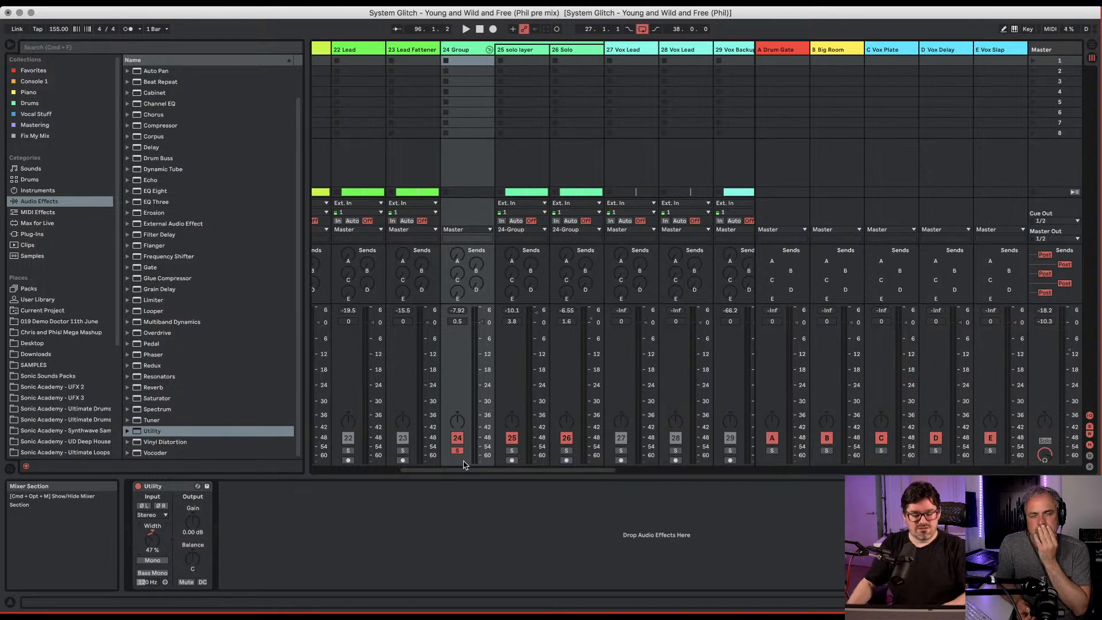
left_click(457, 451)
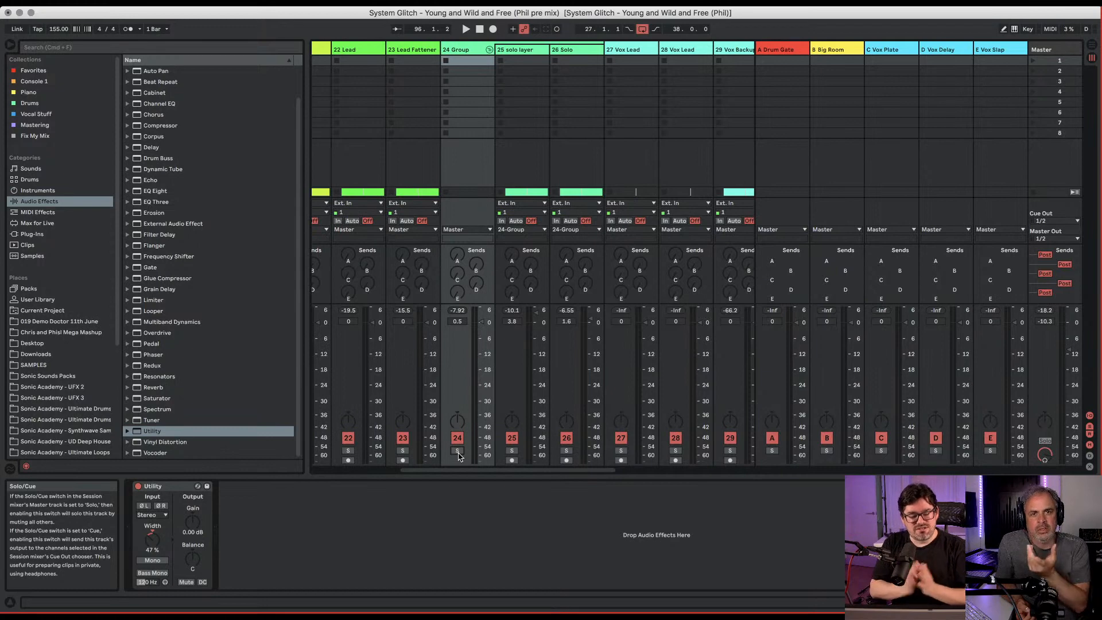
Play the full mix from about bar 39 and group the Riser, Wind 1, Wind 2, Wind Ambient and Tape Hiss tracks.
key("Tab")
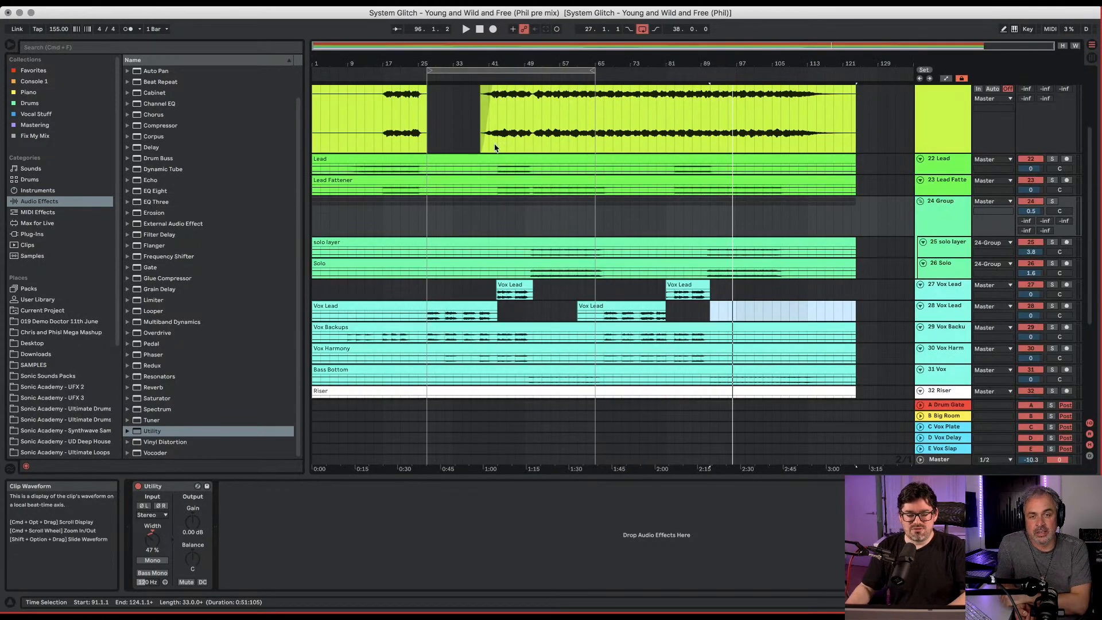
left_click(479, 77)
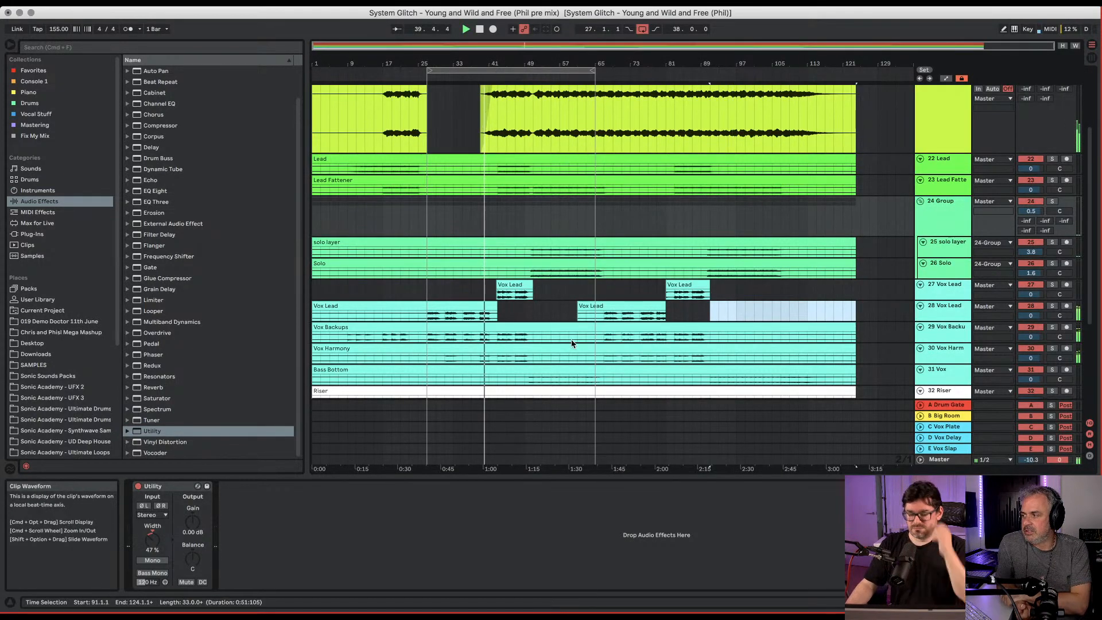
scroll(849, 198, "up", 5)
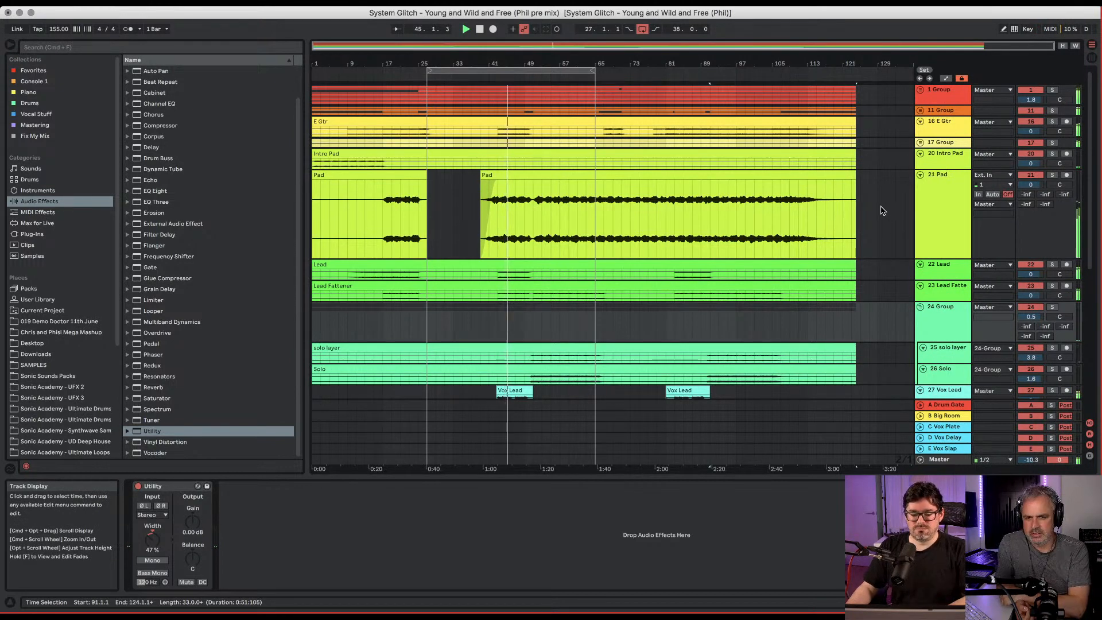
scroll(882, 211, "down", 6)
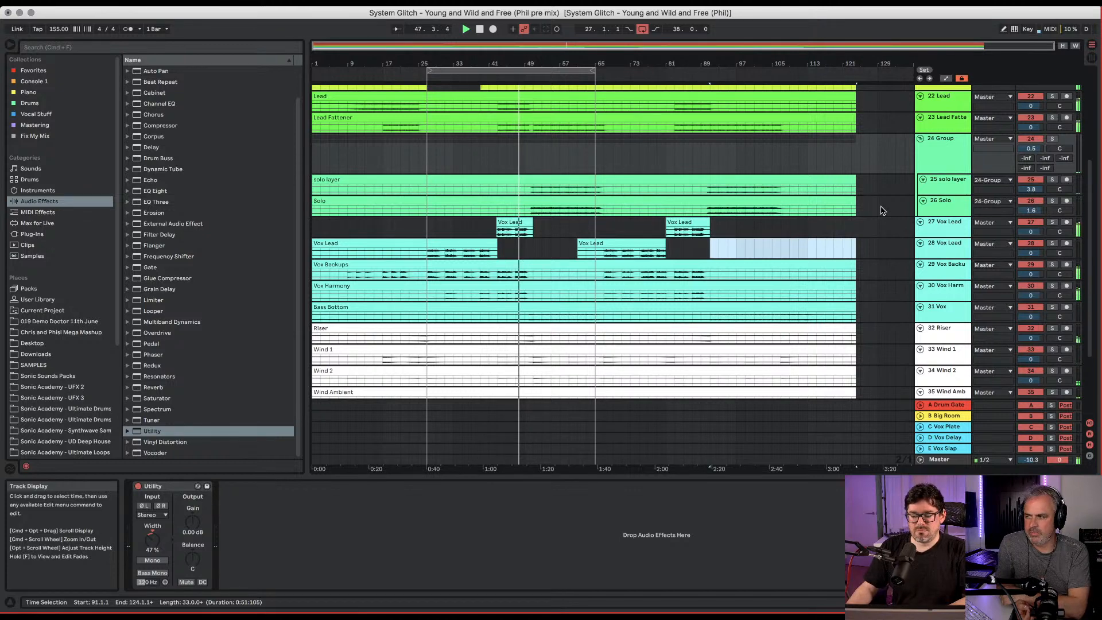
scroll(882, 210, "down", 2)
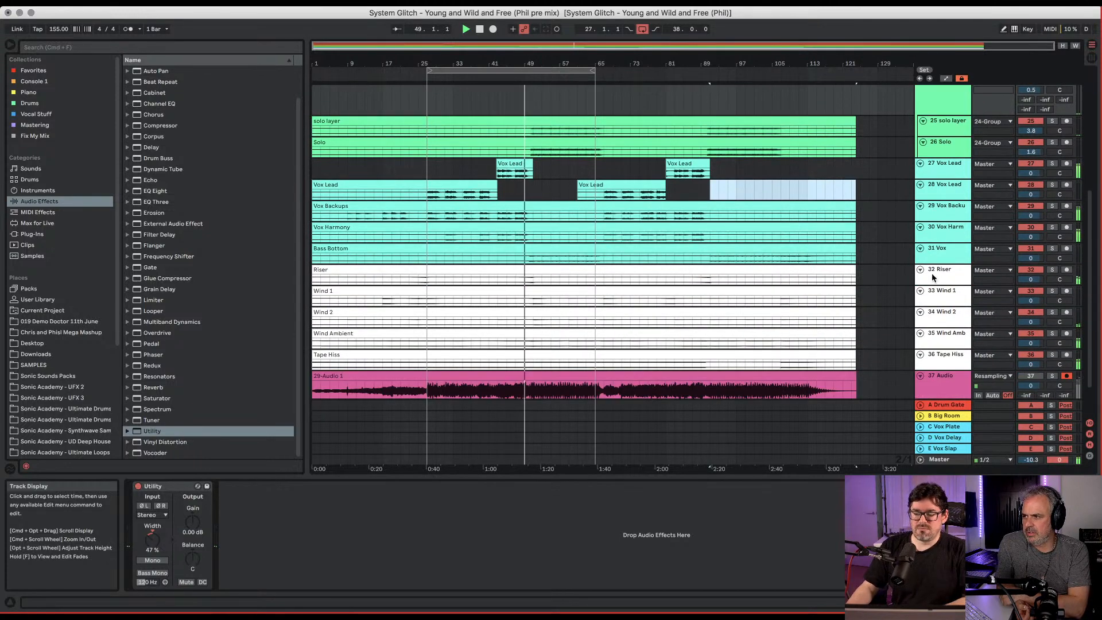
left_click(947, 281)
left_click(947, 356, "shift")
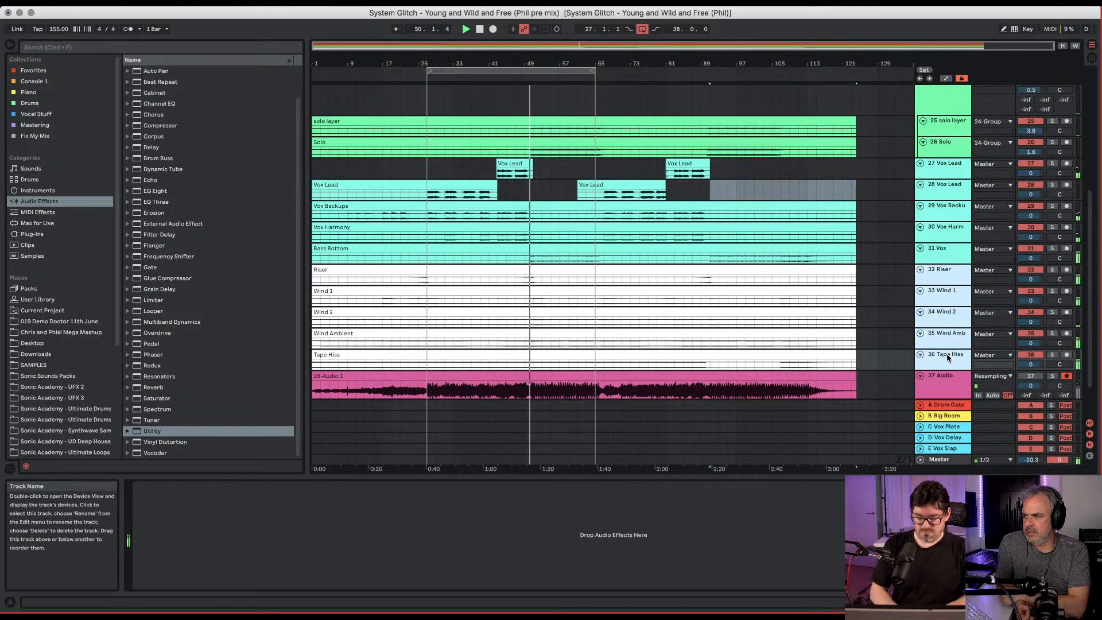
key("super+g")
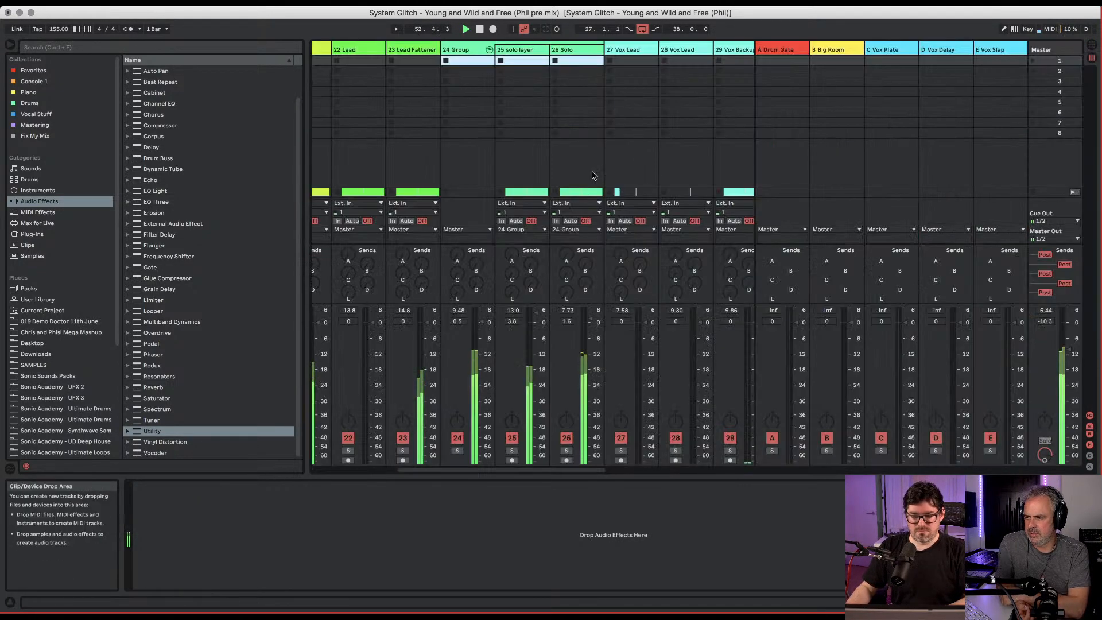
Raise the volume of 24 Group to 2.0 dB.
key("Tab")
left_click_drag(481, 344, 482, 336)
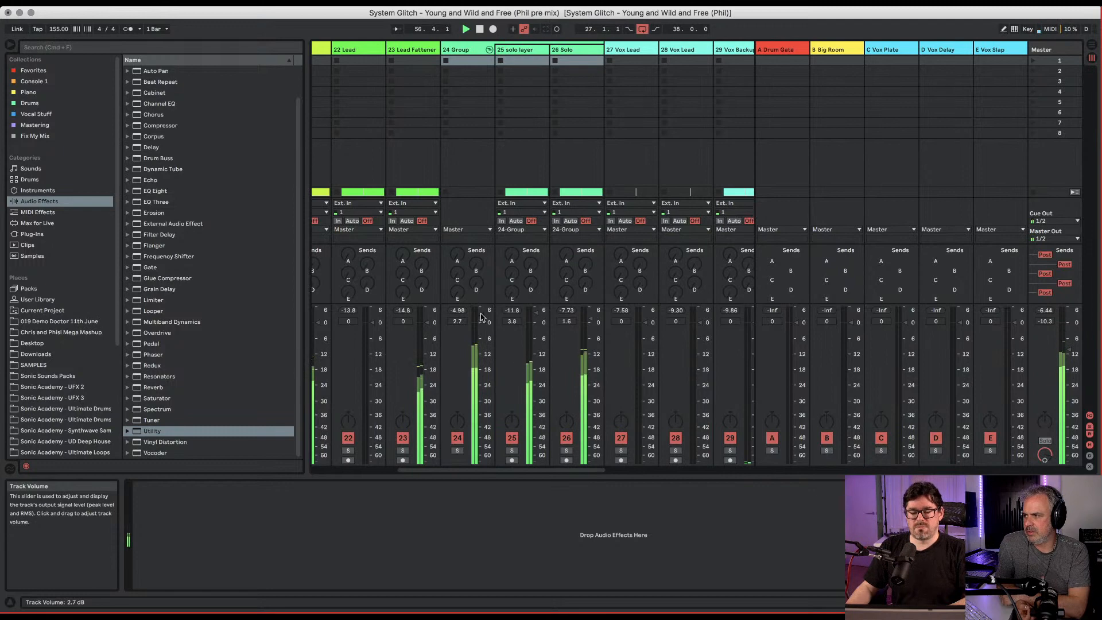
key("Tab")
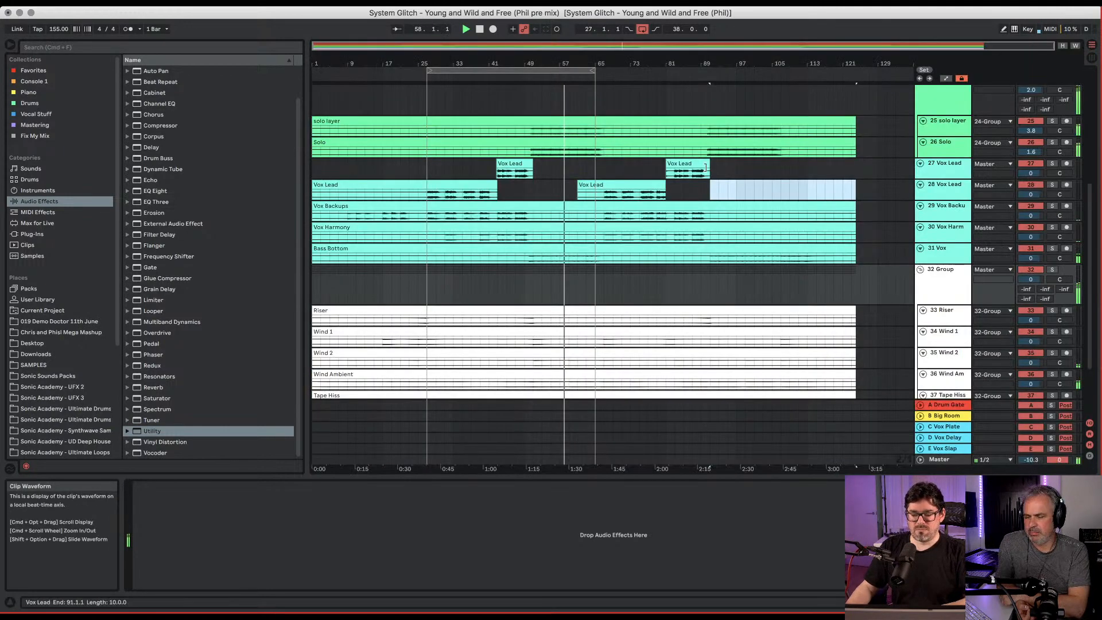
Solo Lead and Lead Fattener, extend the loop end to bar 125 and play from about bar 83.
scroll(649, 181, "up", 4)
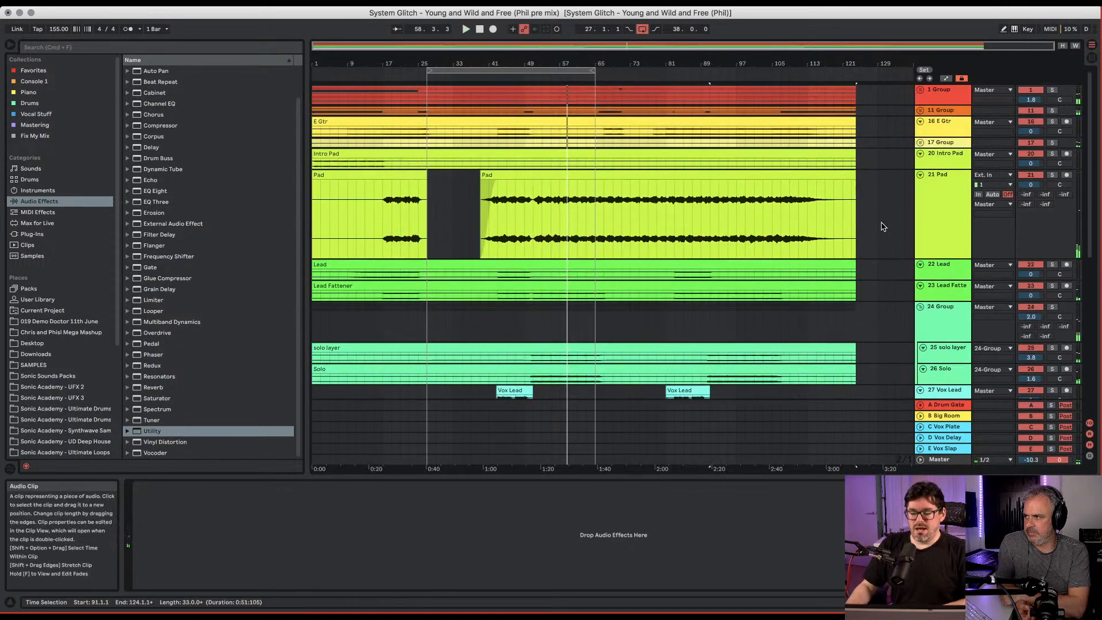
left_click(1052, 285)
key("space")
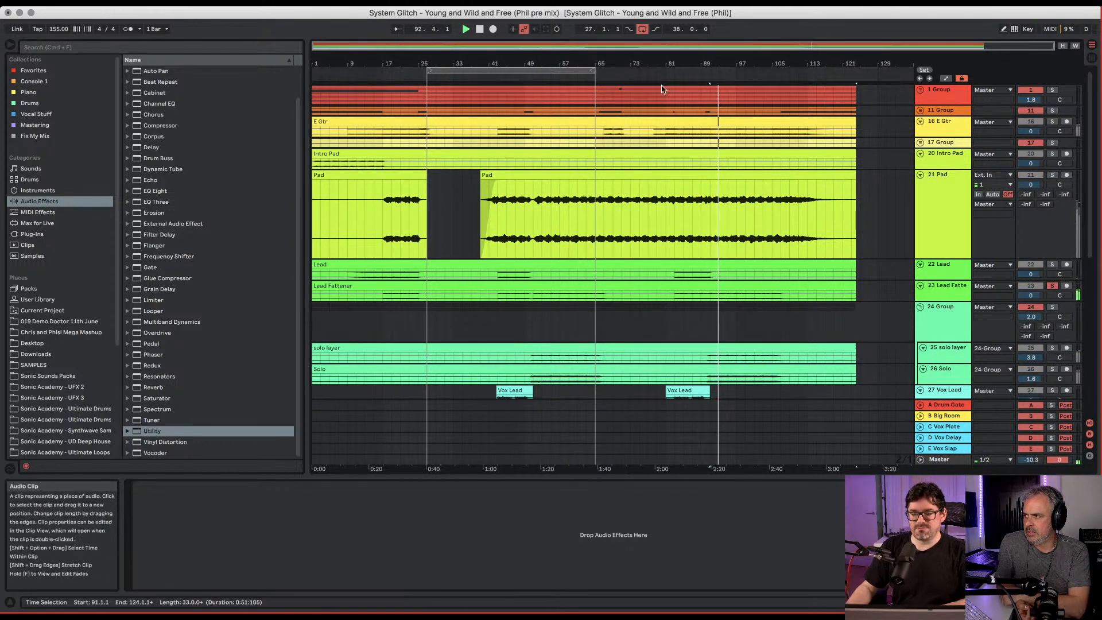
left_click_drag(595, 72, 859, 73)
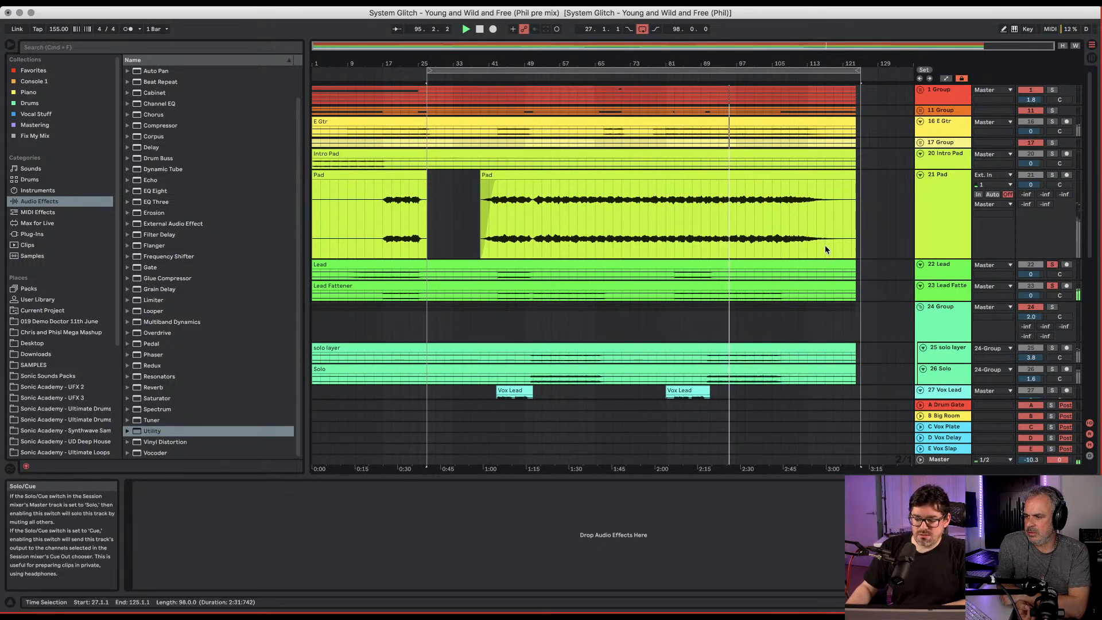
left_click(677, 75)
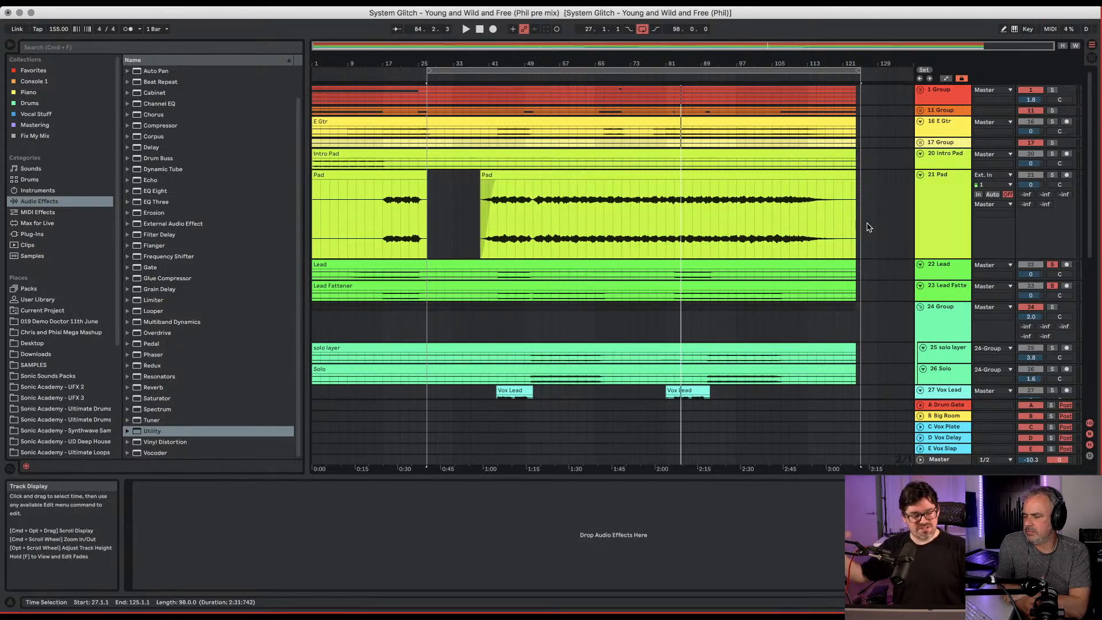
Group the Lead and Lead Fattener tracks and add a Utility to the new group.
left_click(941, 267)
left_click(943, 287, "shift")
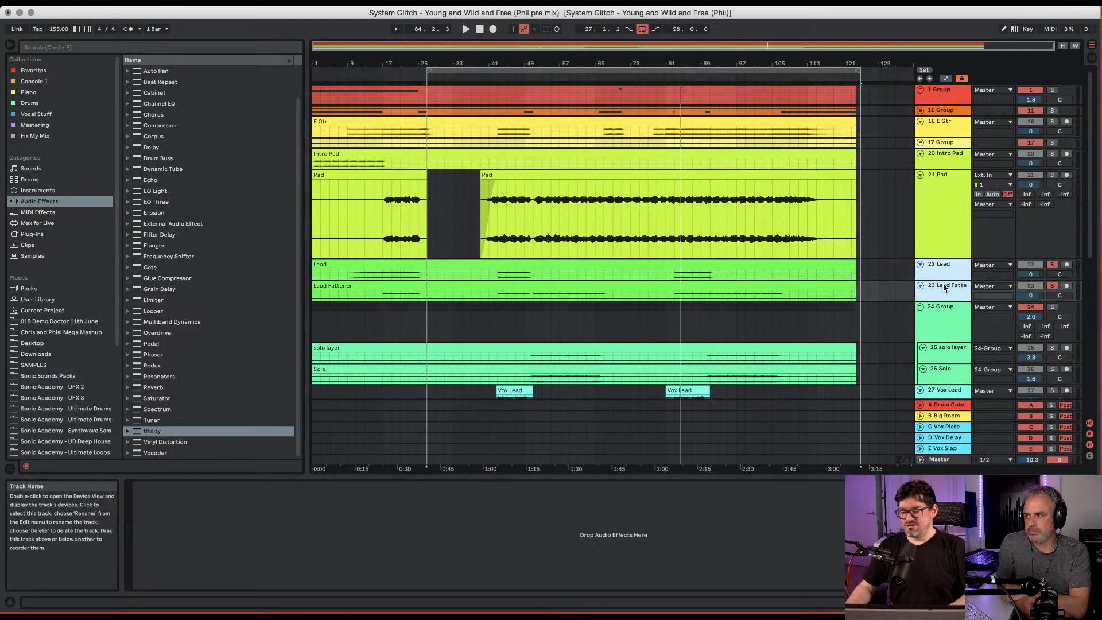
key("super+g")
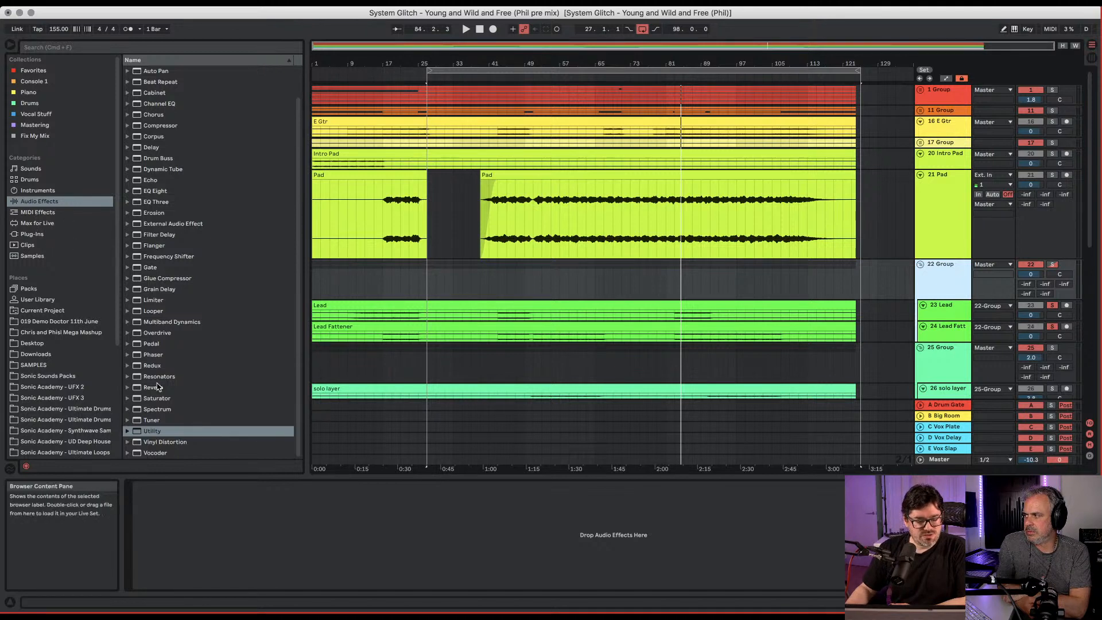
left_click_drag(134, 433, 229, 535)
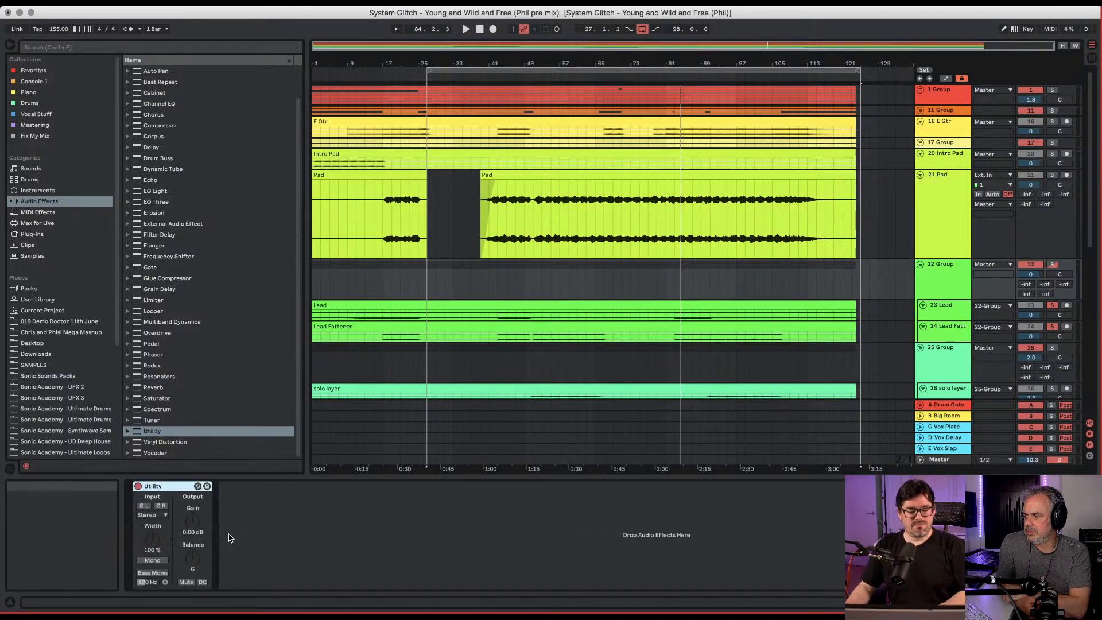
Move the loop start to bar 43 and play the soloed lead tracks from there.
key("space")
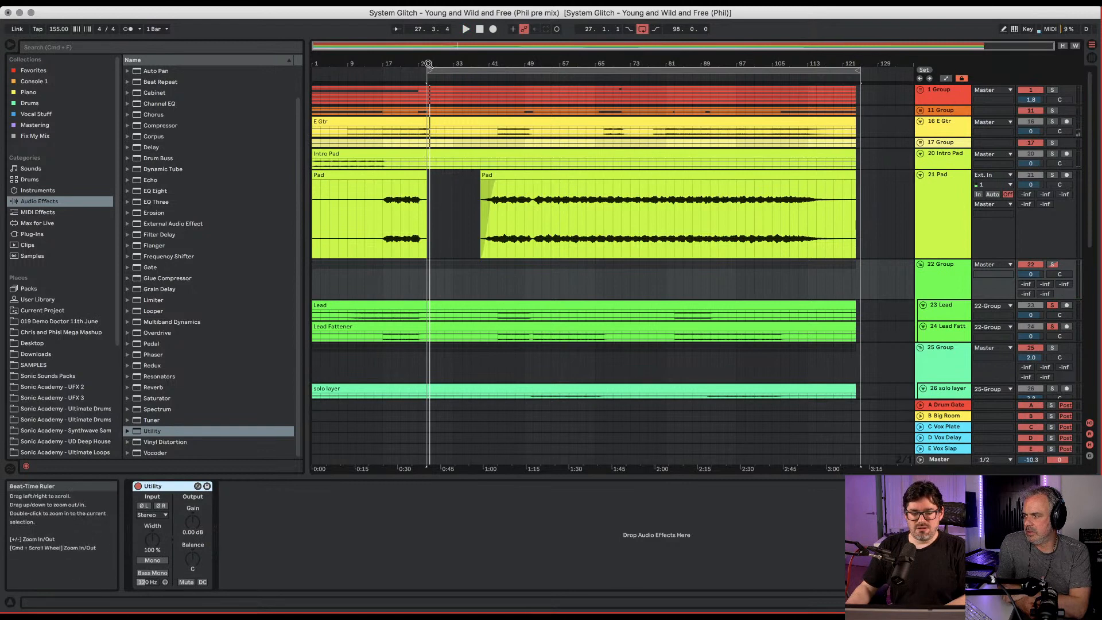
left_click_drag(429, 71, 500, 71)
key("space")
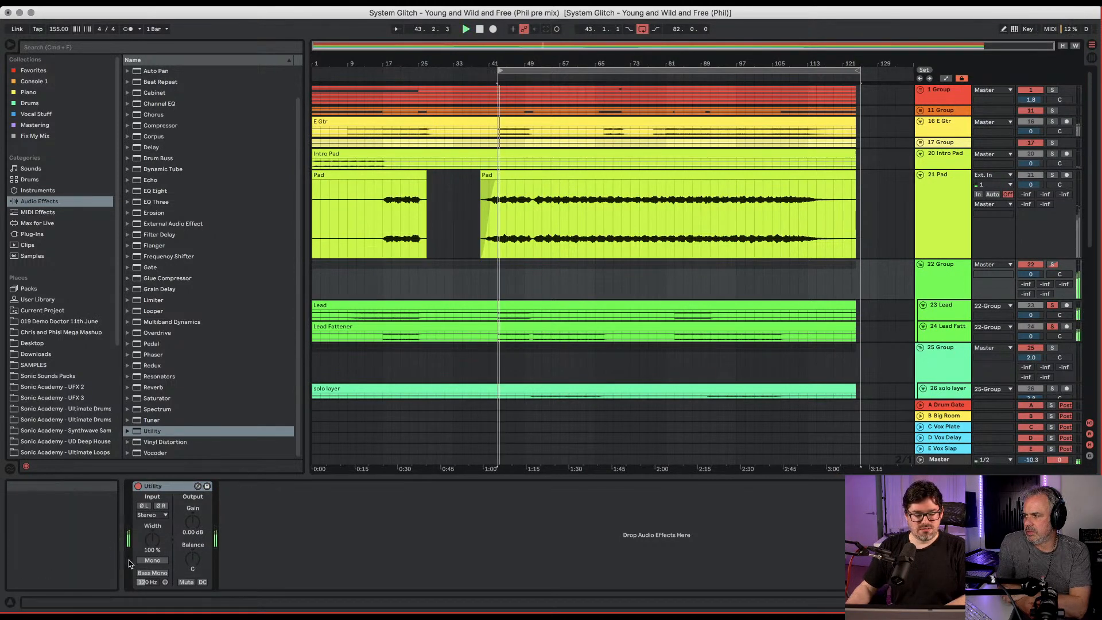
Widen the lead group's Utility to 193% and toggle the device to compare, leaving it disabled.
left_click_drag(152, 538, 152, 520)
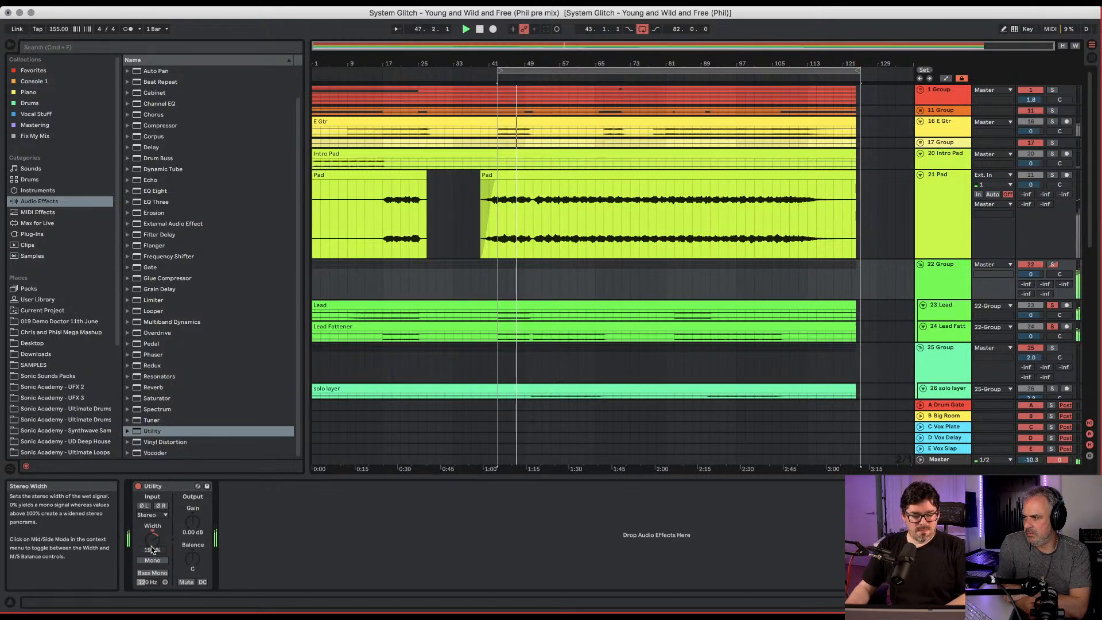
left_click(138, 486)
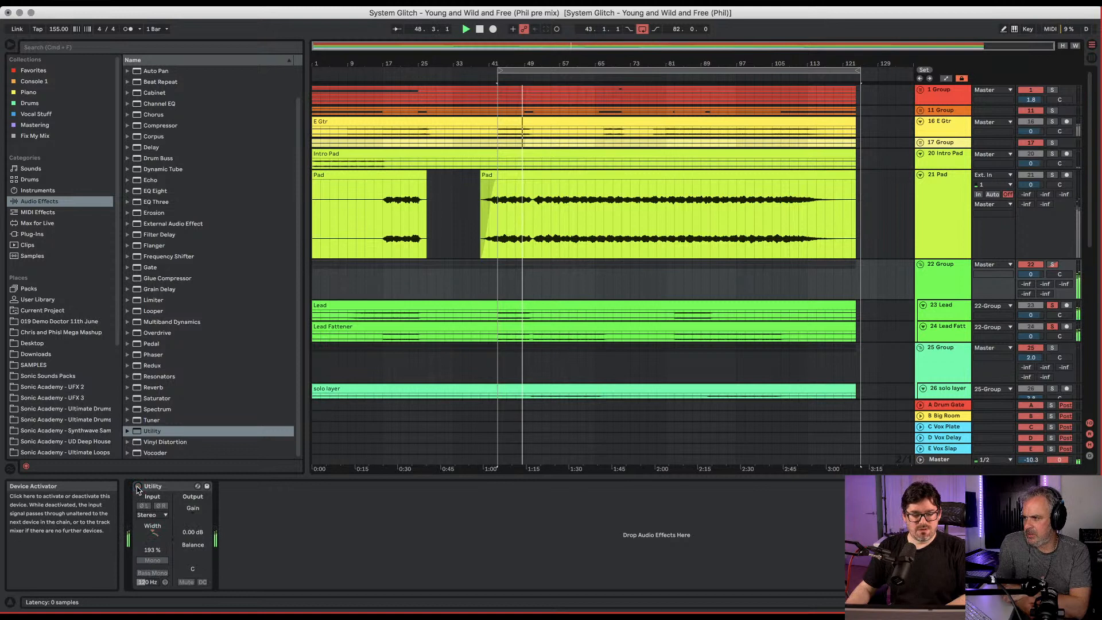
left_click(138, 487)
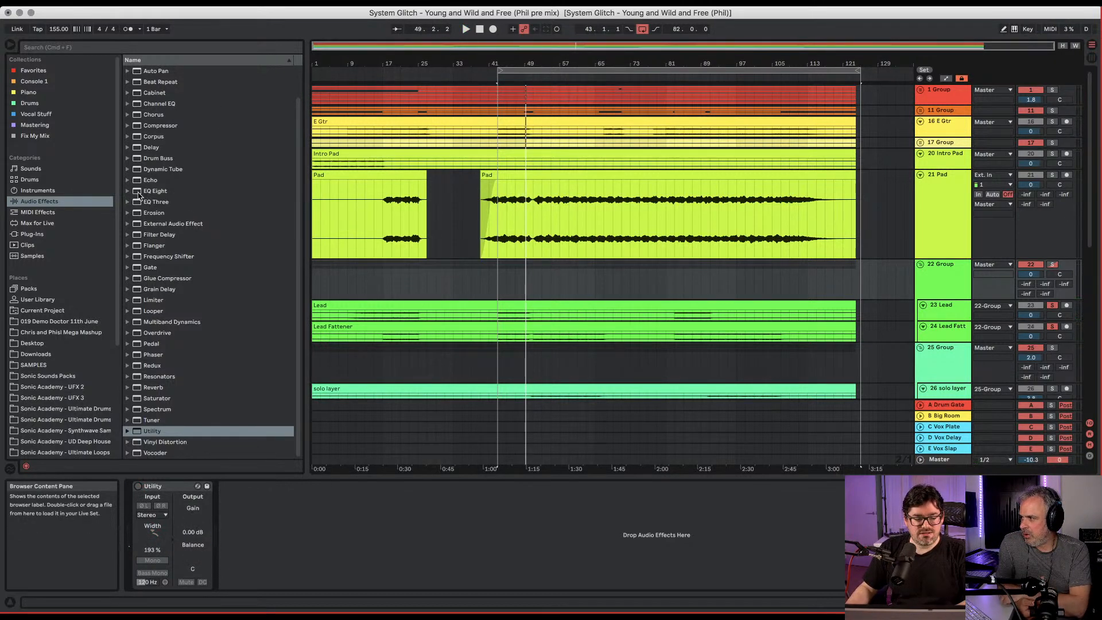
Add a Delay to the lead group, unlink its channels and set unsynced times of 1 ms left and 15.2 ms right.
left_click(132, 148)
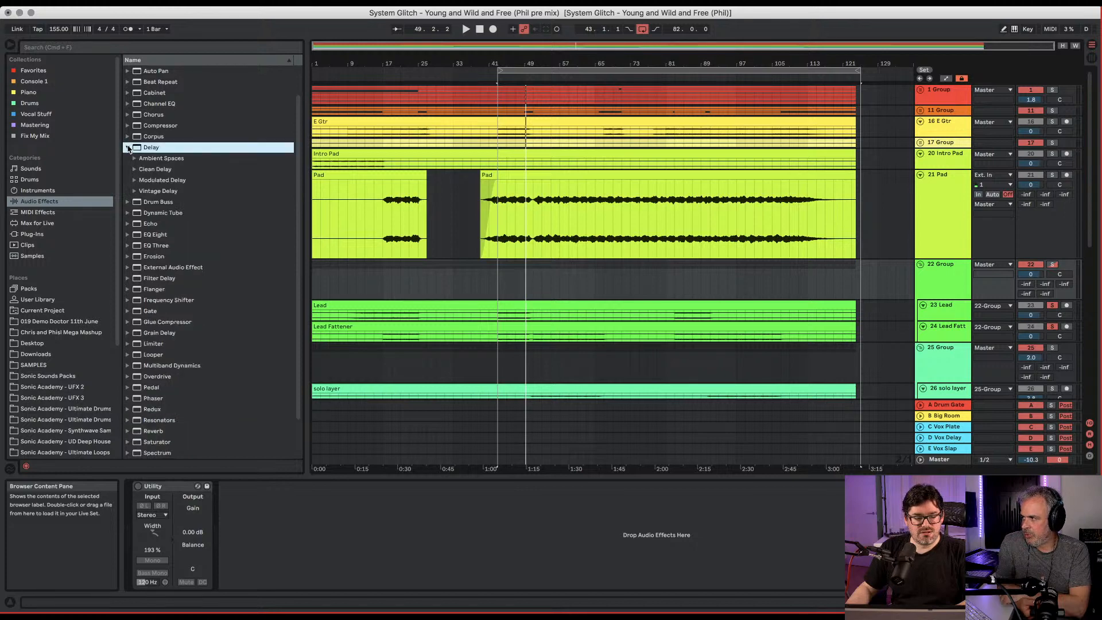
left_click_drag(132, 148, 283, 508)
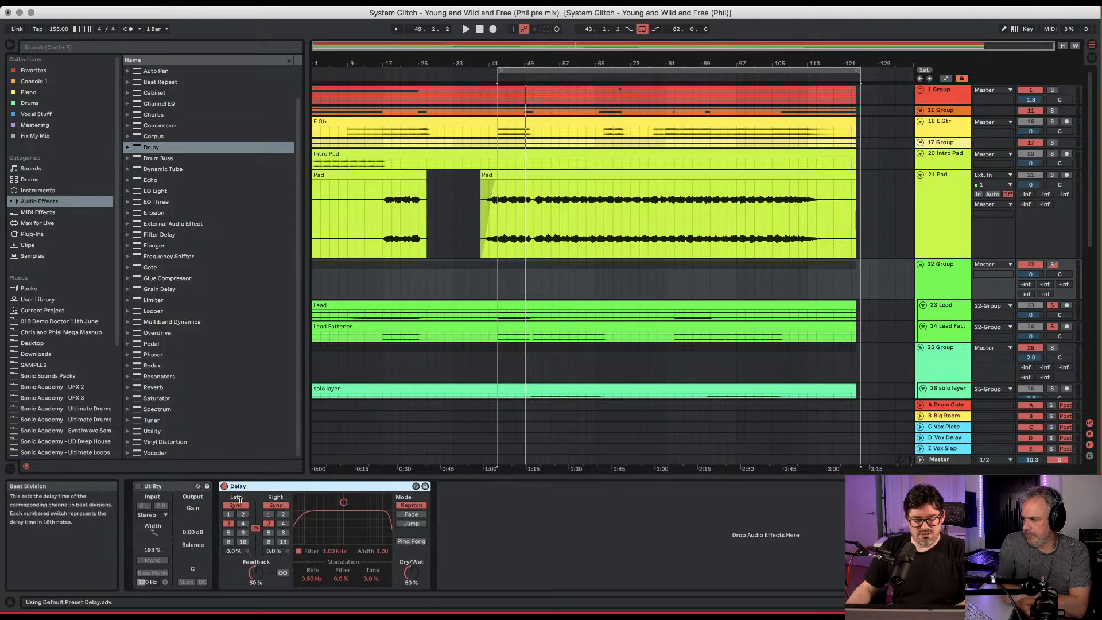
left_click(256, 528)
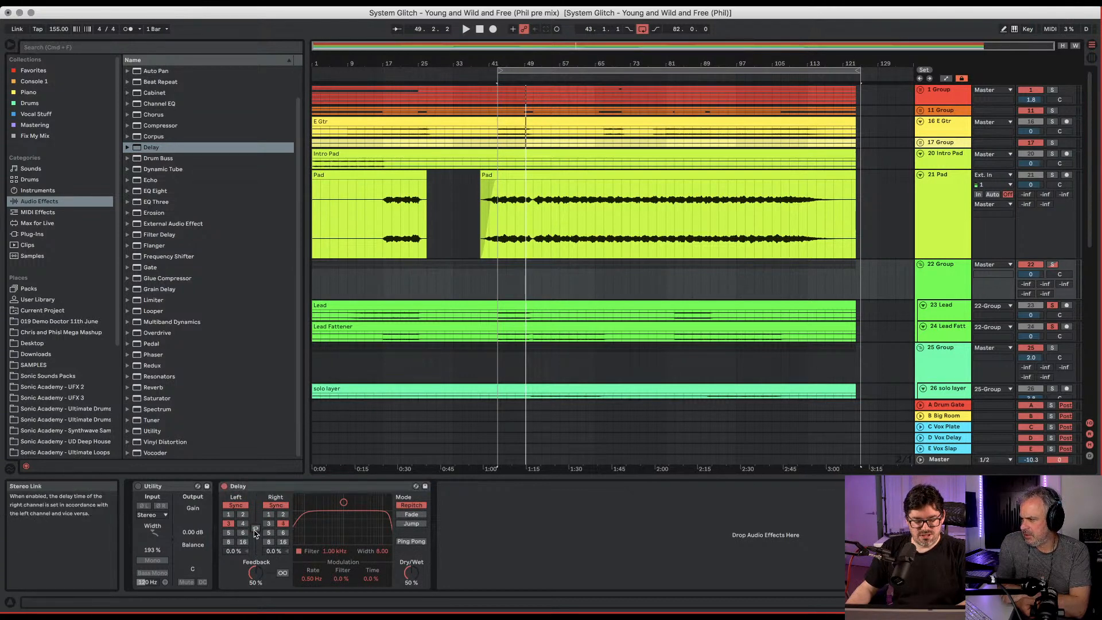
left_click(238, 505)
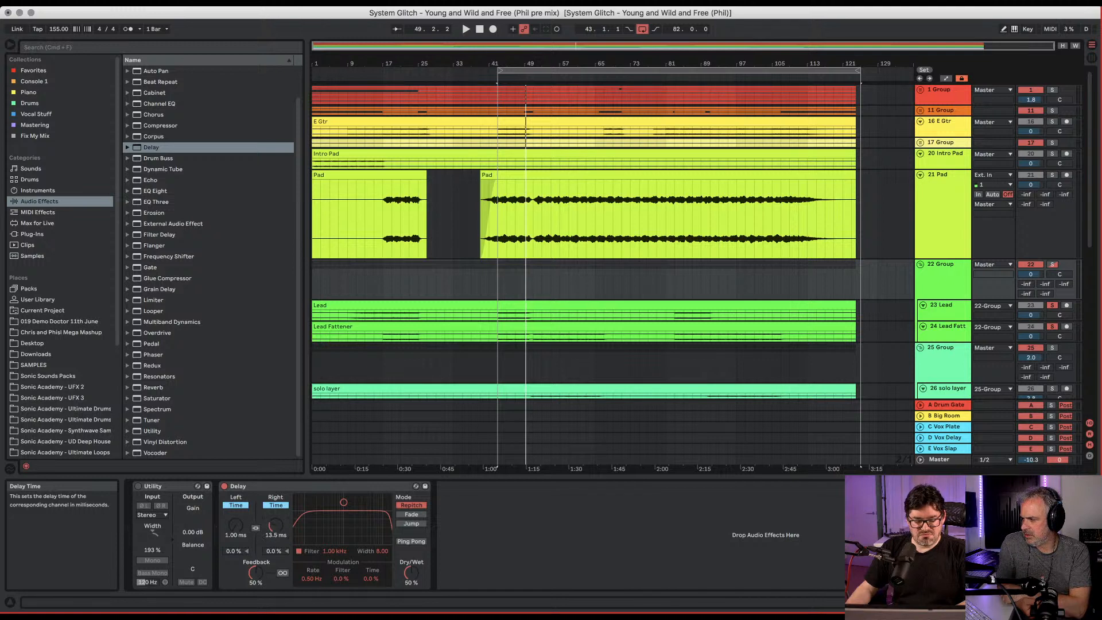
Set the Delay's Dry/Wet to 100% and its Feedback to 0% while playing the soloed leads.
left_click_drag(414, 575, 415, 551)
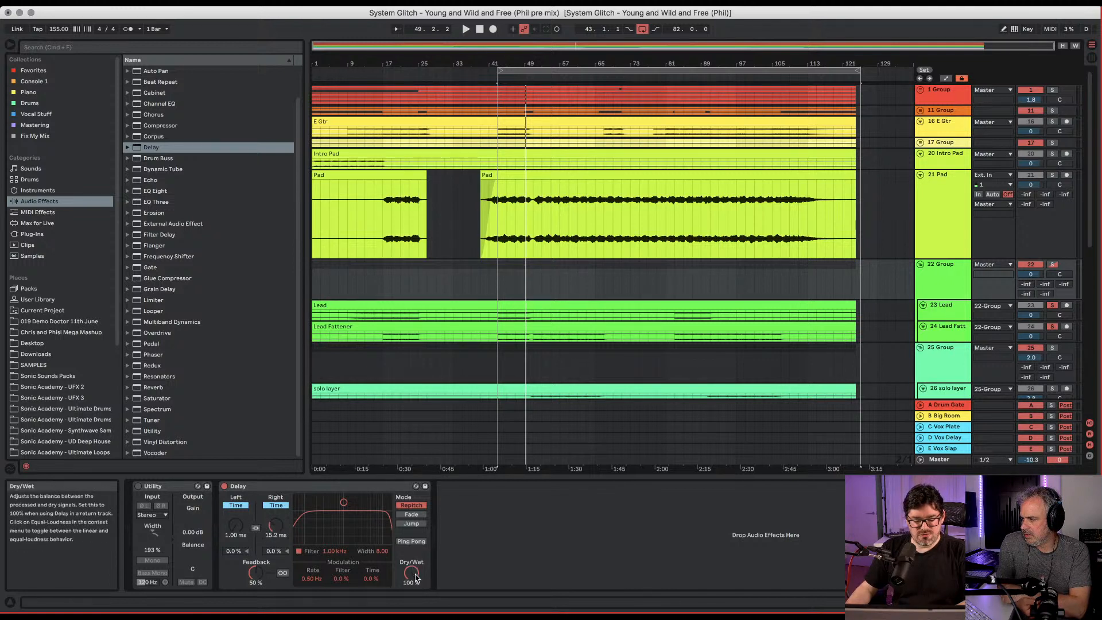
key("space")
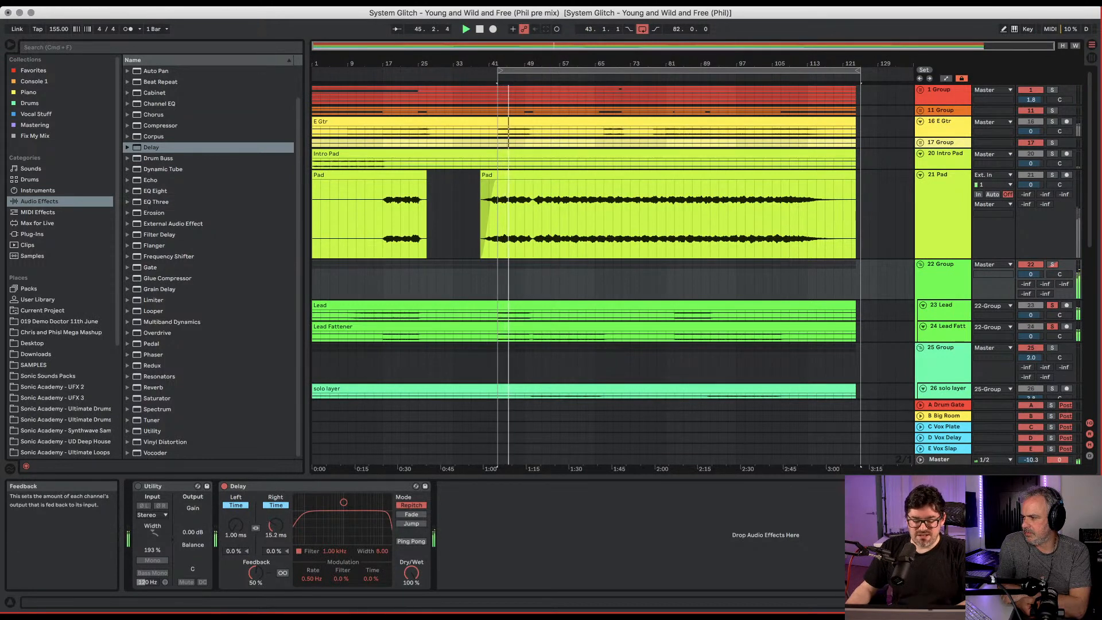
left_click_drag(256, 573, 255, 597)
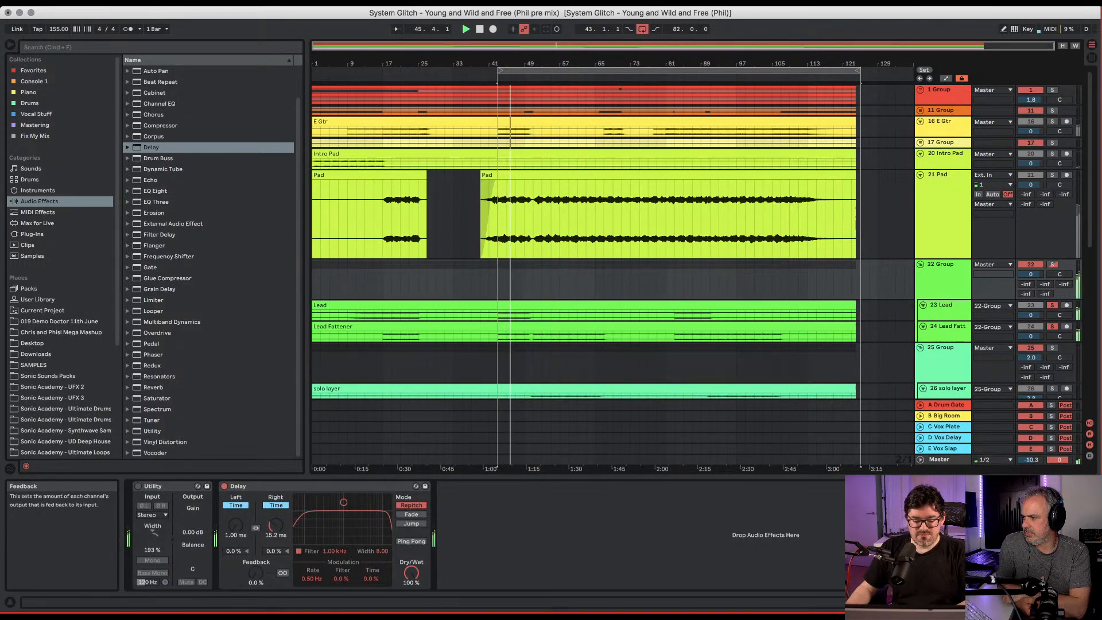
Disable the Delay on the lead group and toggle the Utility to compare, leaving both devices off.
left_click(223, 486)
left_click(138, 486)
key("space")
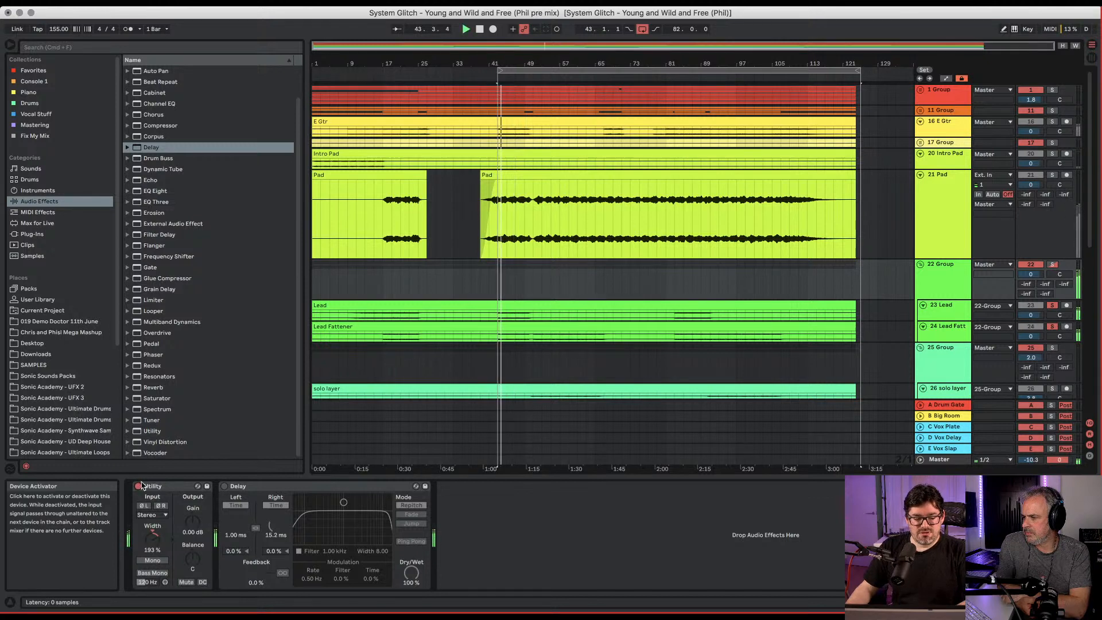
left_click(138, 486)
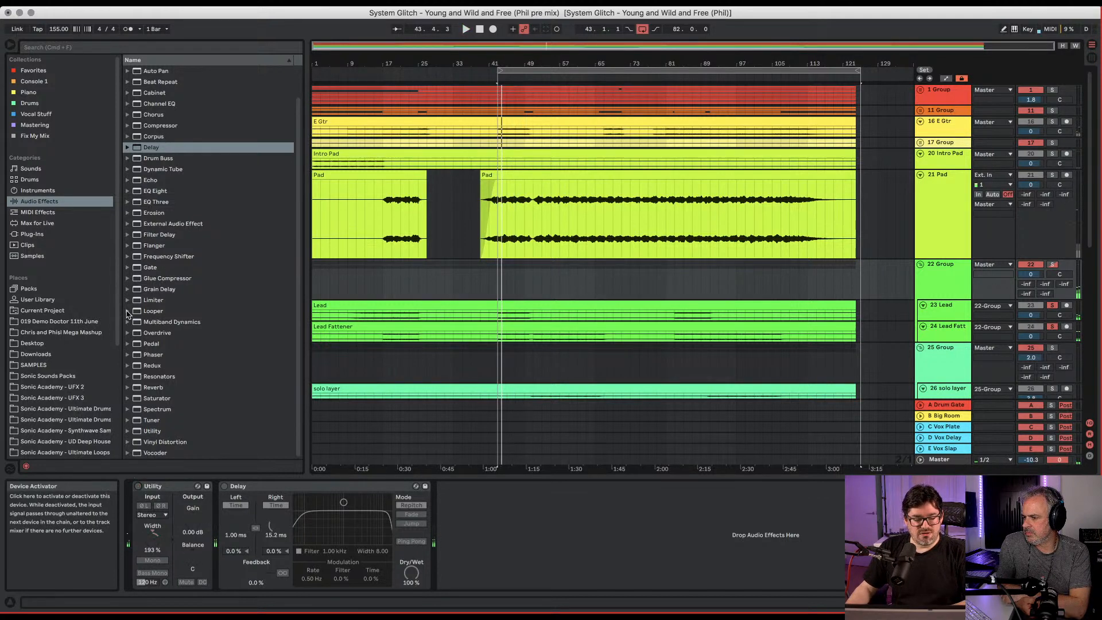
Search the plug-ins for "vit" and add the UAD SPL Vitalizer MK2-T after the Delay on the lead group.
left_click(80, 50)
type("vit")
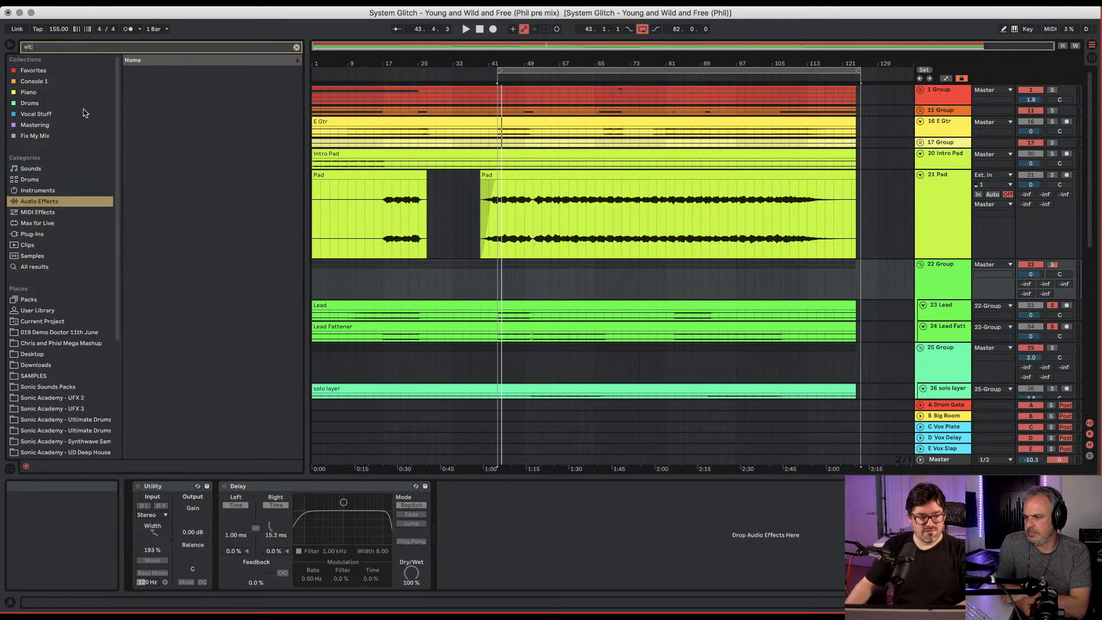
left_click(32, 233)
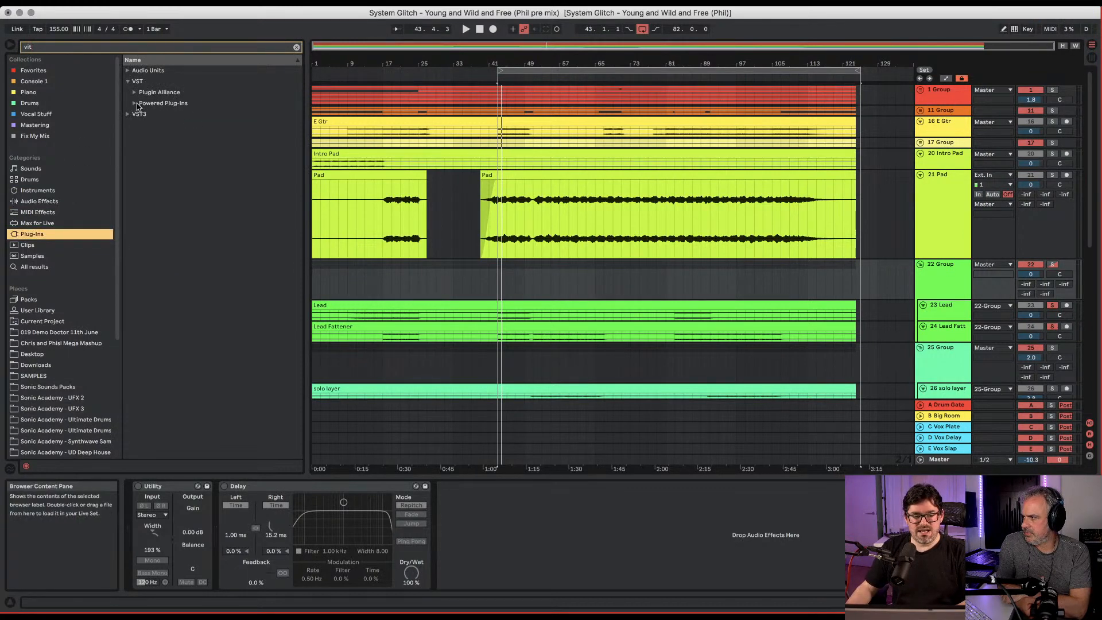
left_click(137, 106)
left_click_drag(156, 127, 161, 141)
left_click_drag(503, 479, 509, 505)
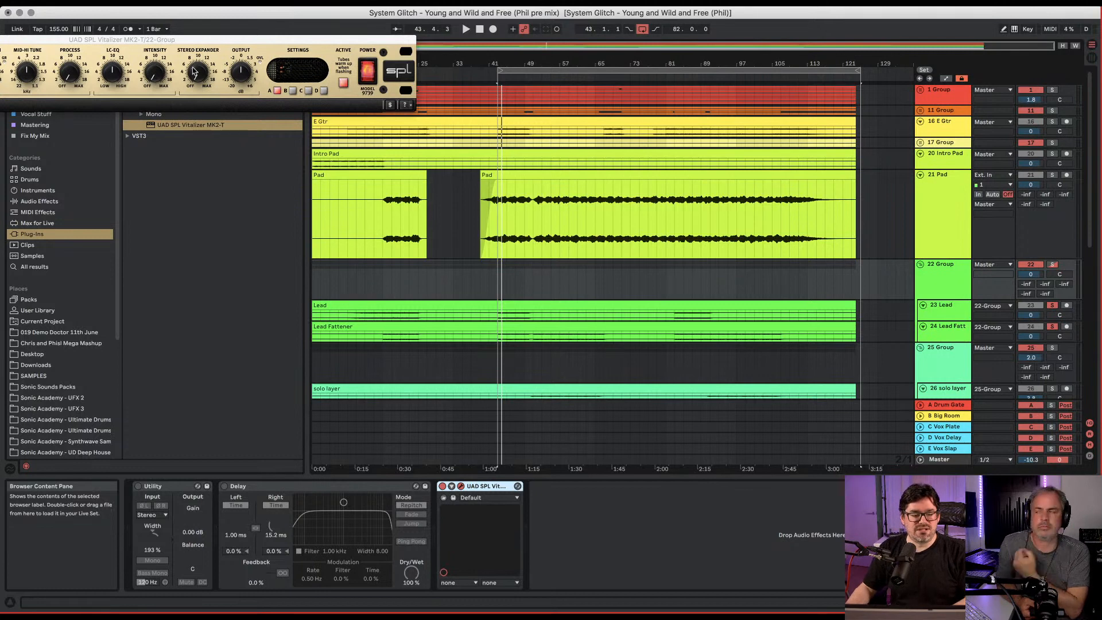
Raise the Vitalizer's Process and Stereo Expander during playback, compare with the Utility toggled, leave it enabled and hide the plug-in window.
key("space")
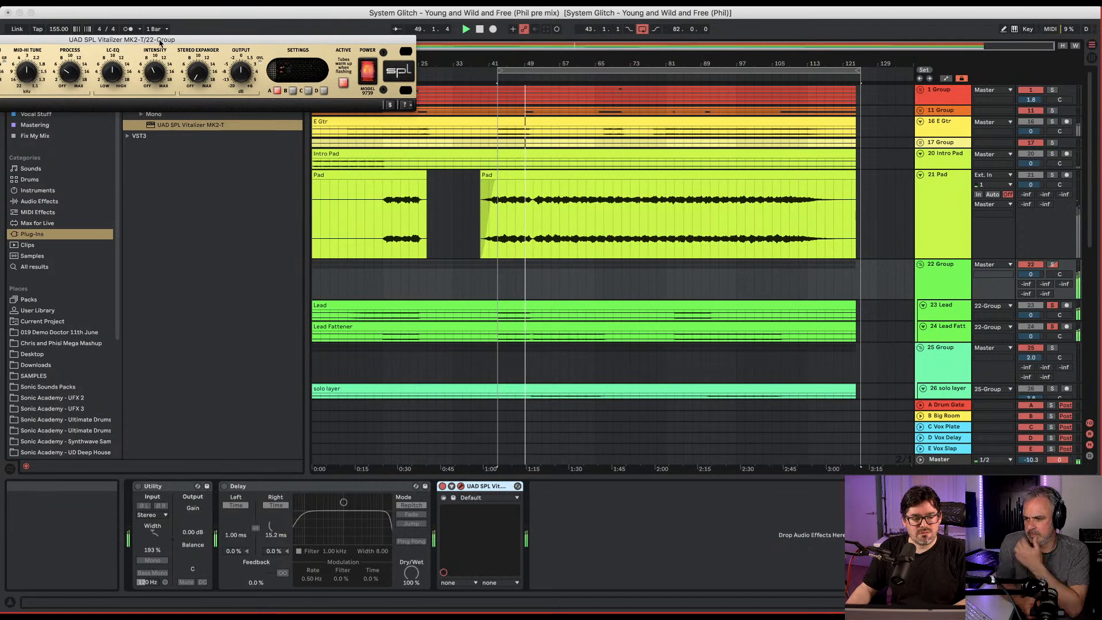
left_click(137, 486)
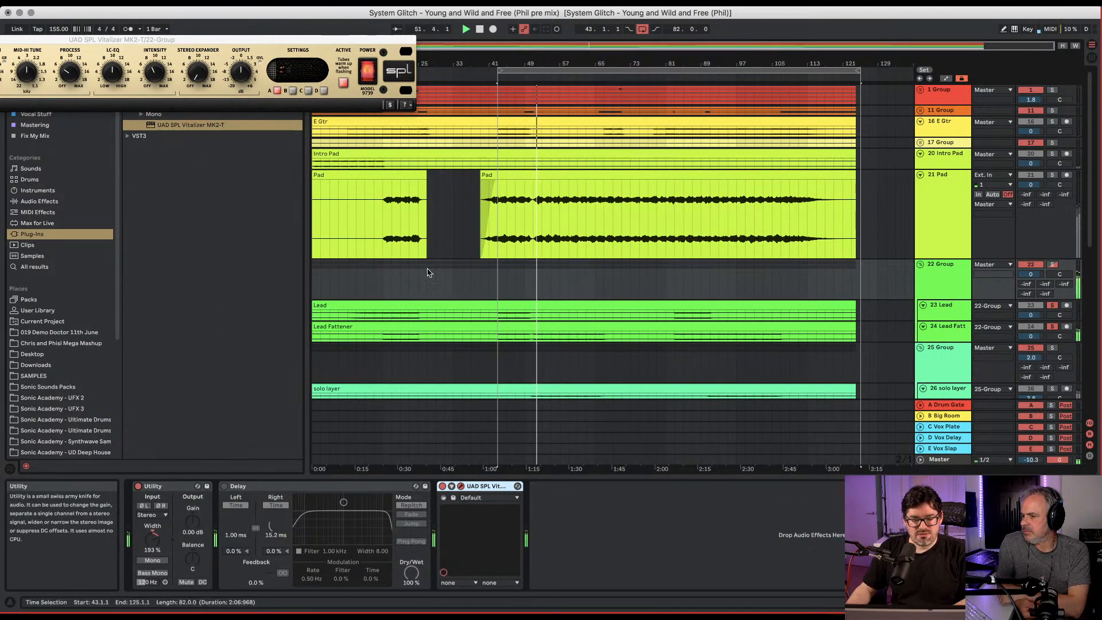
key("space")
key("space")
left_click(138, 486)
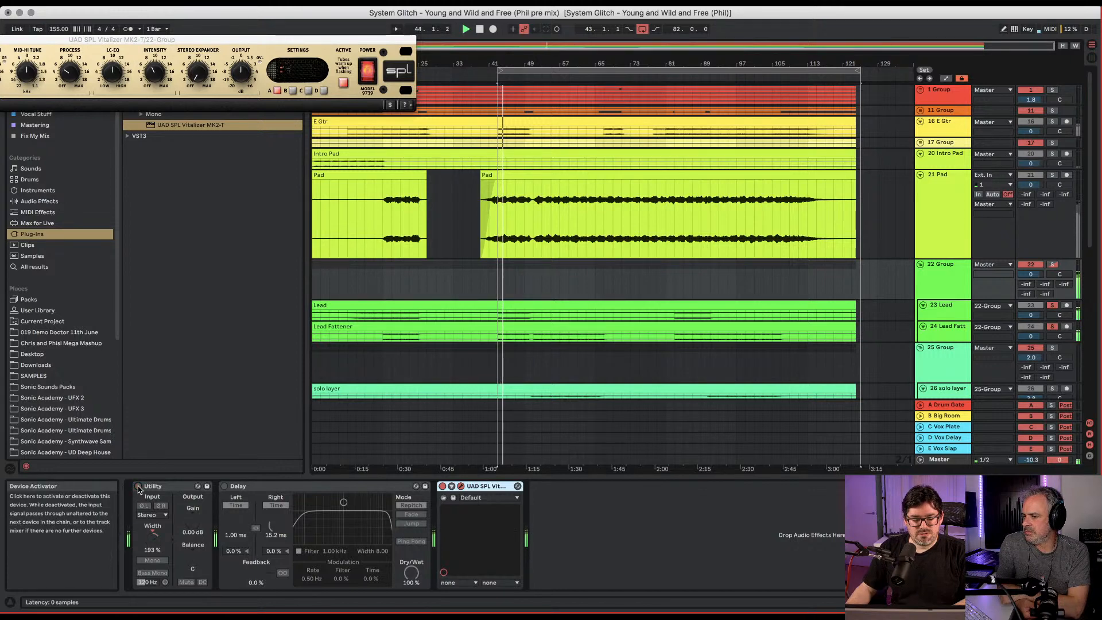
left_click(138, 486)
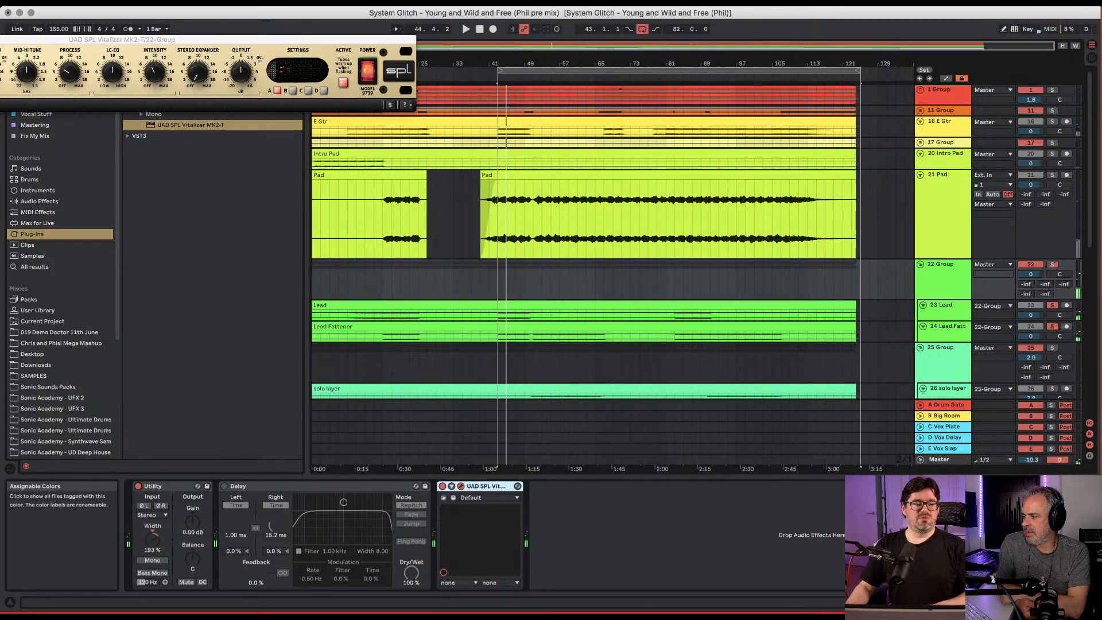
key("super+alt+p")
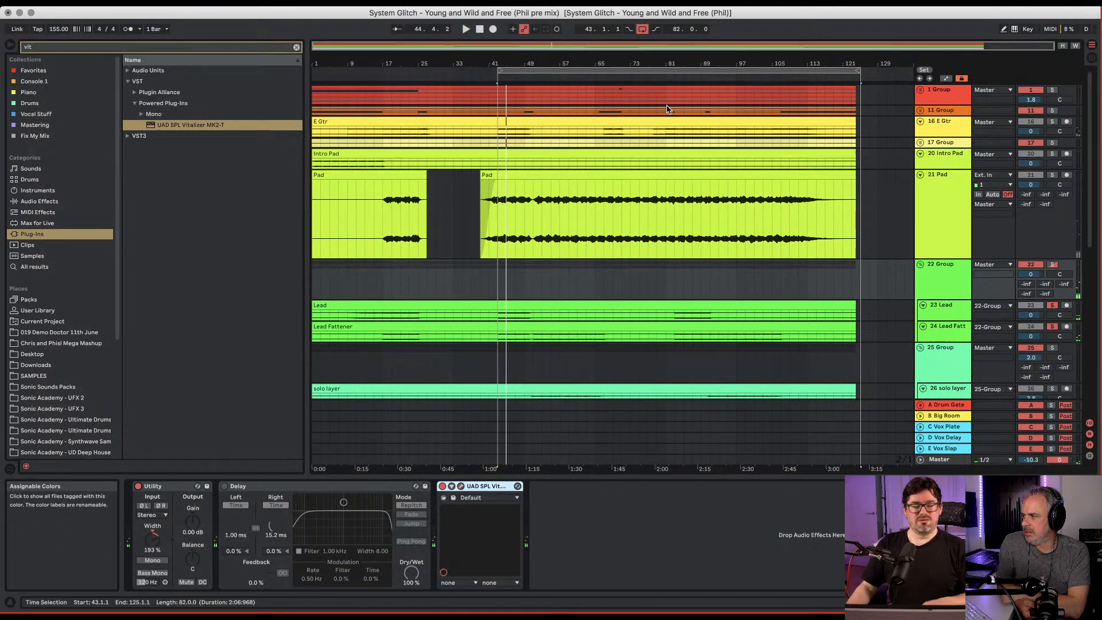
Unsolo the lead tracks, play the full mix in the Session mixer and fold the lead group.
left_click(1049, 306)
key("space")
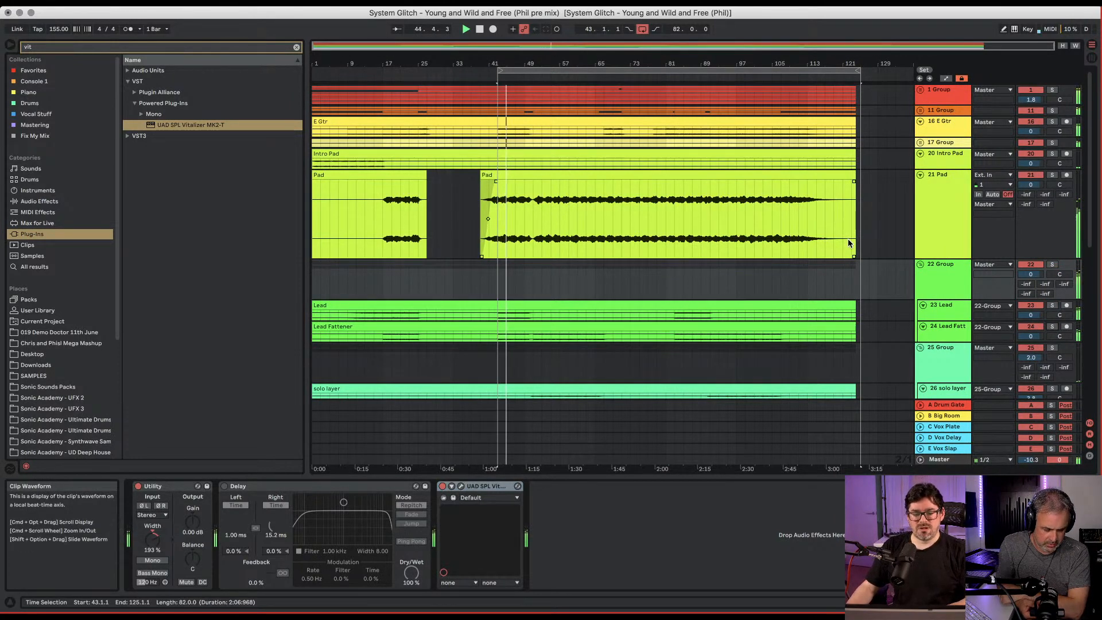
key("Tab")
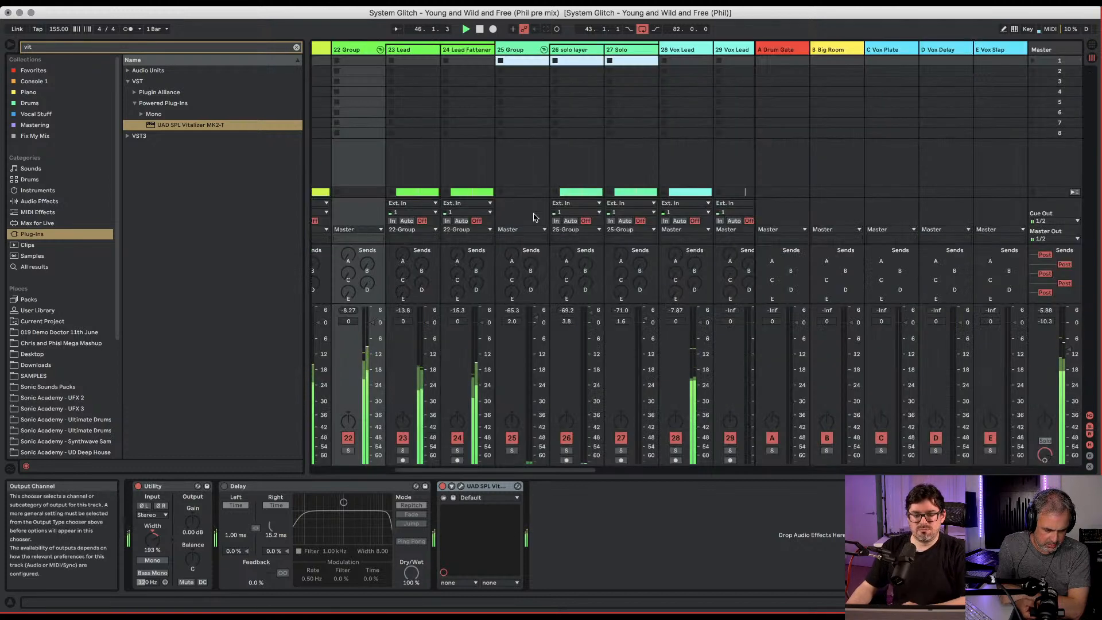
left_click(380, 50)
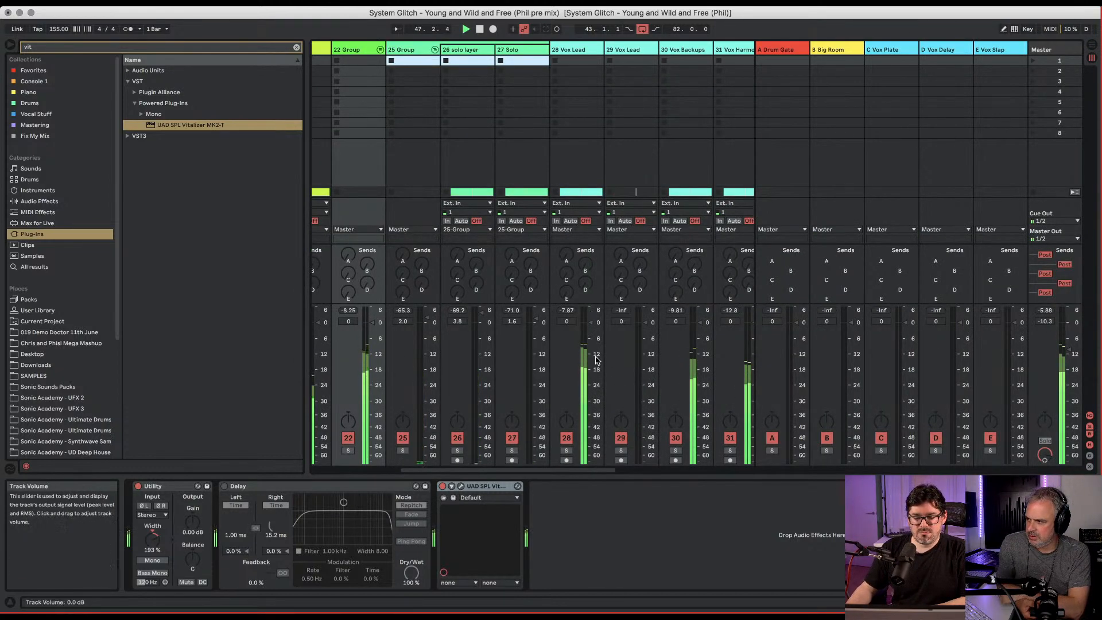
key("space")
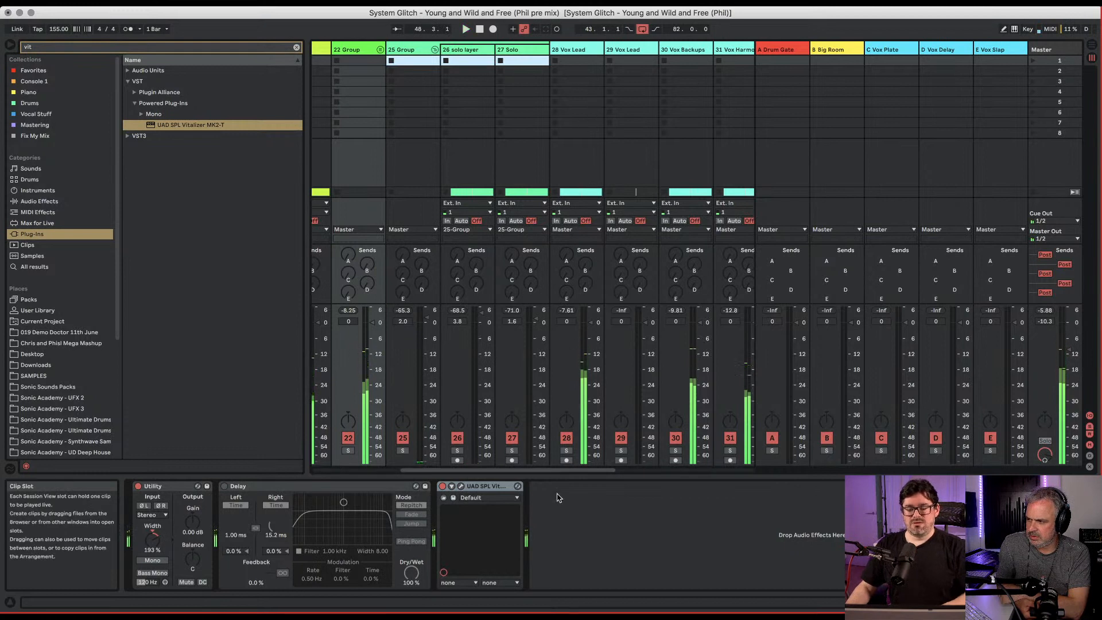
Group the vocal tracks from the first Vox Lead through Vox and fold the new group.
left_click_drag(583, 470, 610, 470)
left_click(484, 49)
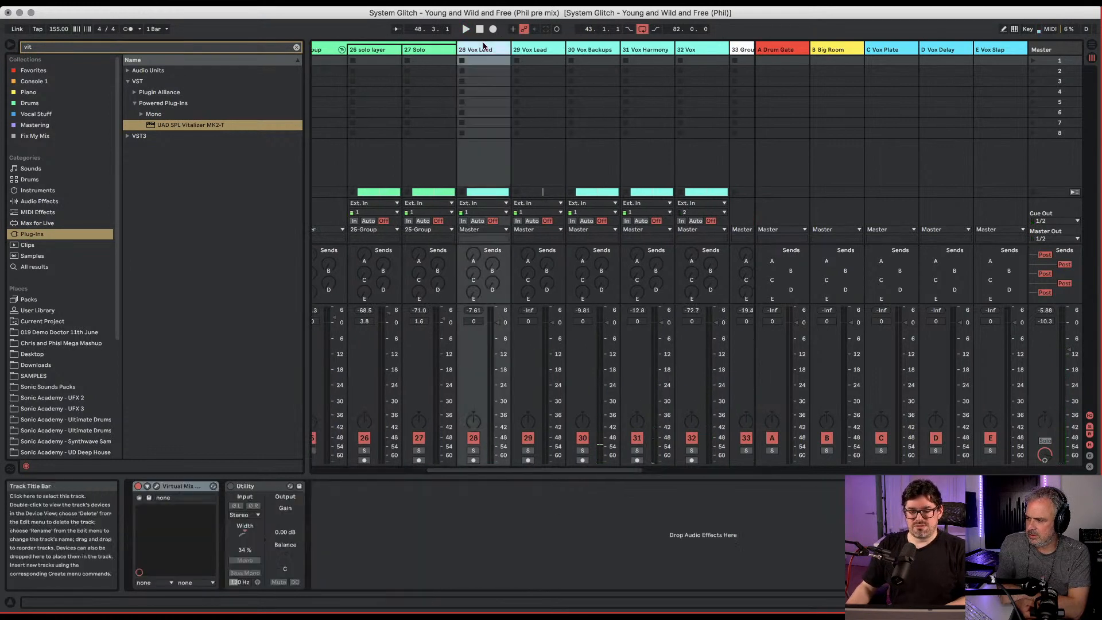
left_click(643, 48)
left_click(706, 53)
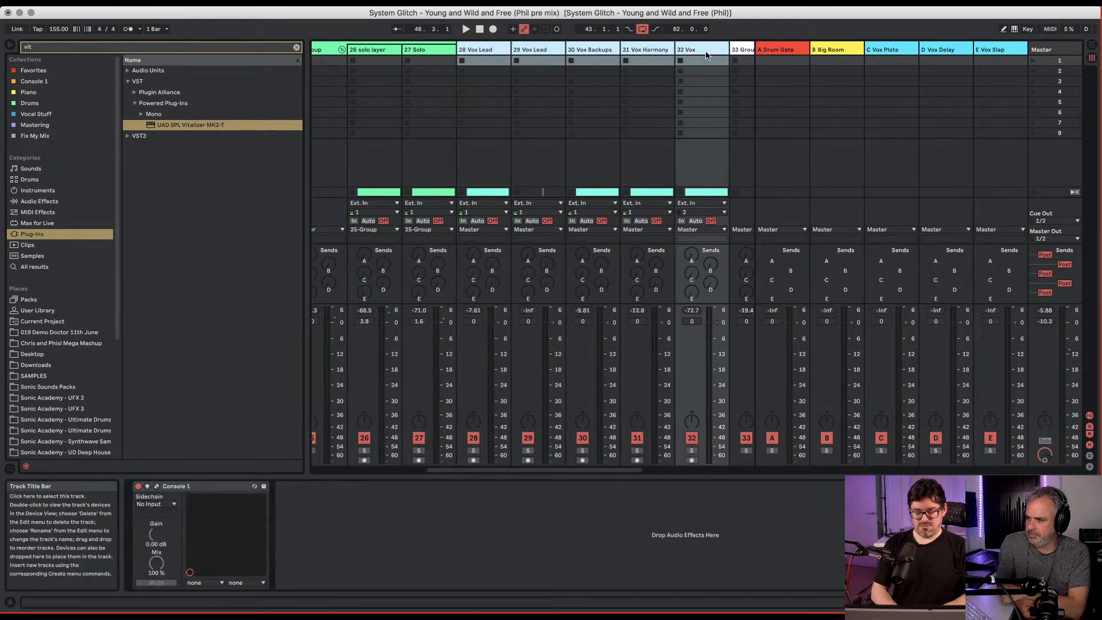
key("super+g")
left_click(505, 50)
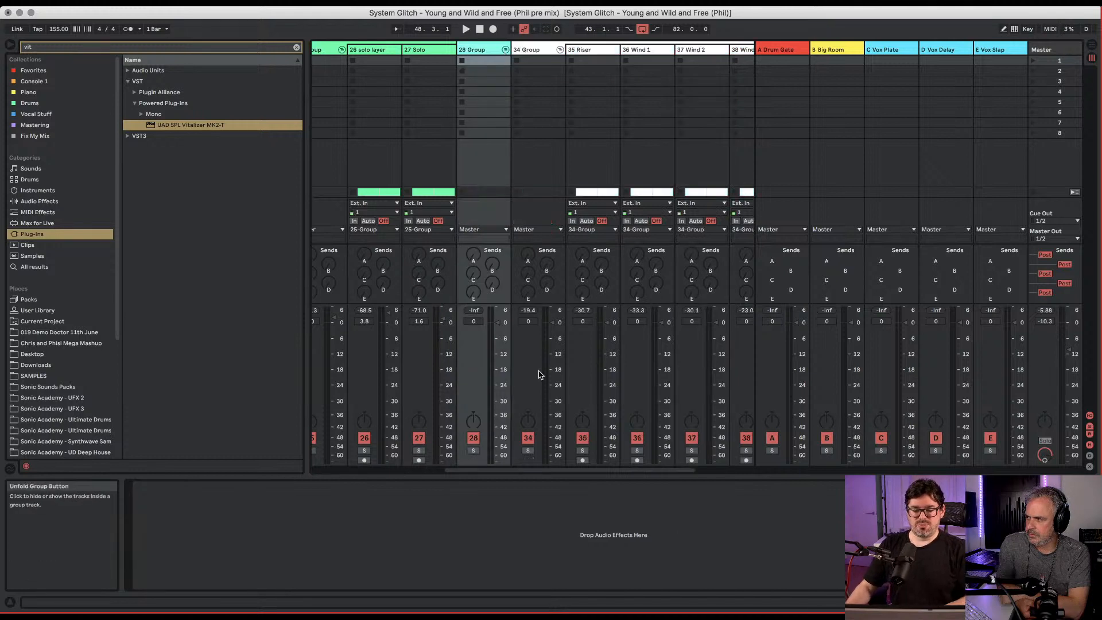
Raise the vocal group's volume to 1.2 dB during playback and return to the Arrangement view.
key("space")
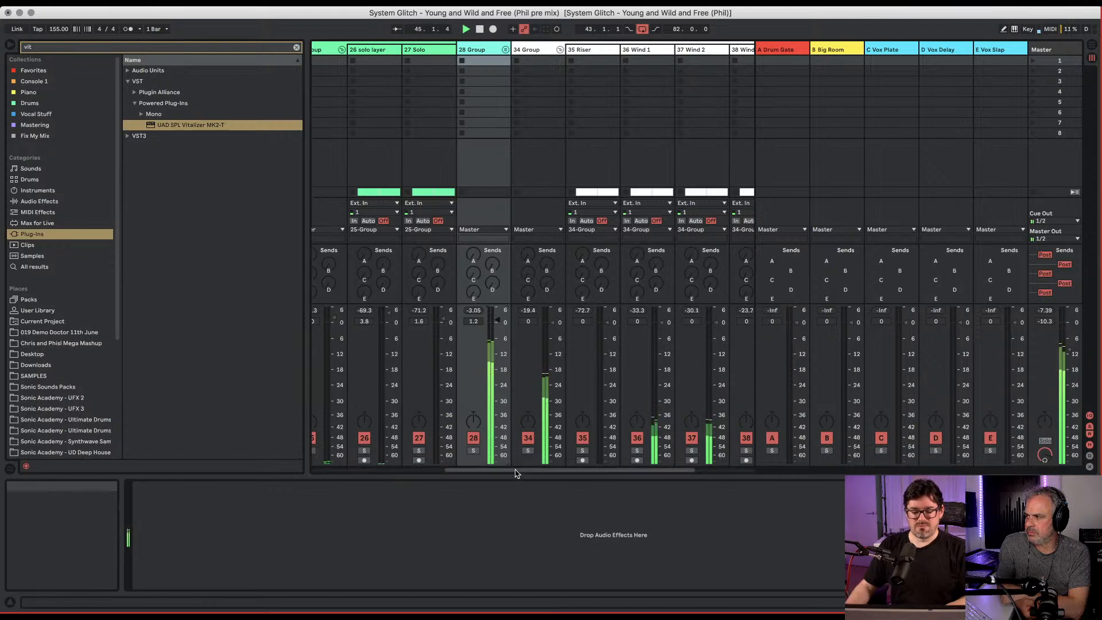
left_click_drag(516, 470, 383, 467)
key("Tab")
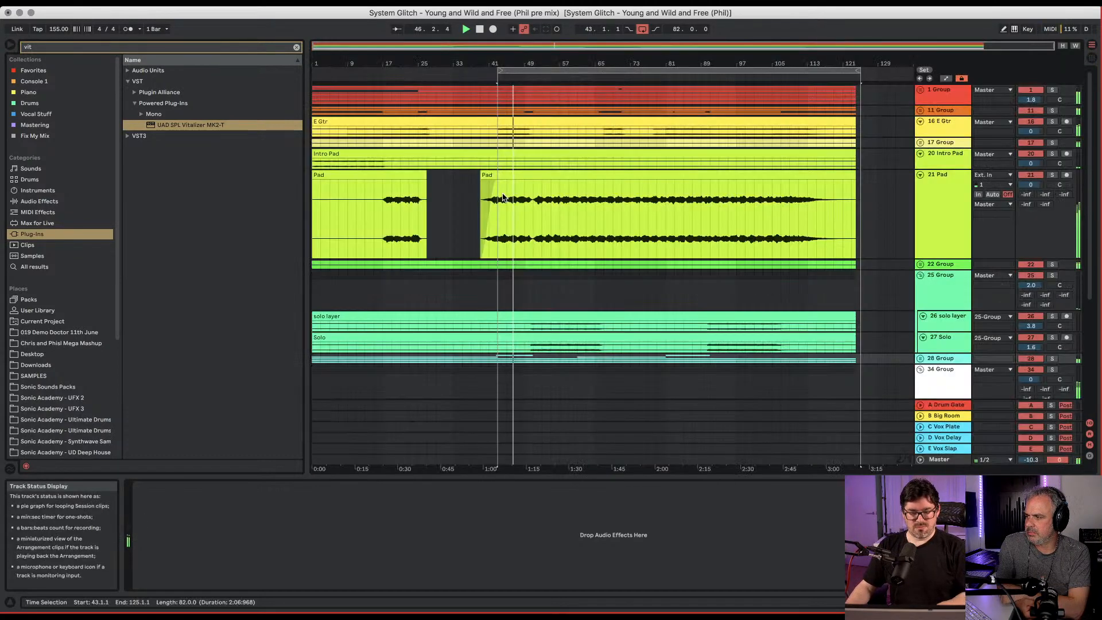
Toggle solo on the pink resampled track 40 Audio during playback to compare it with the current mix.
scroll(739, 297, "down", 5)
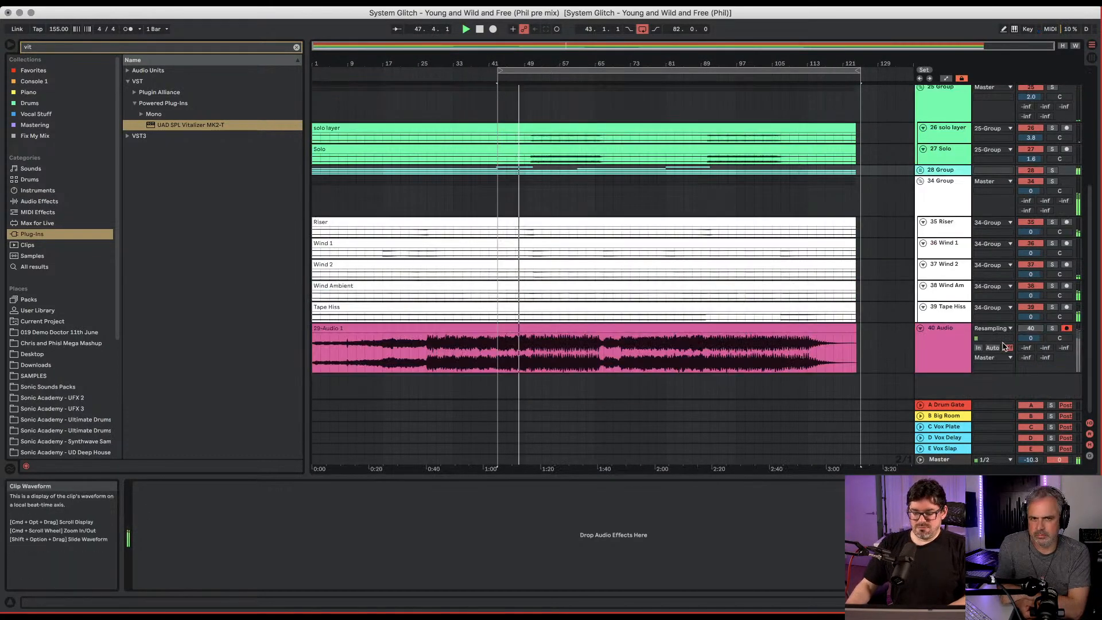
left_click(1053, 328)
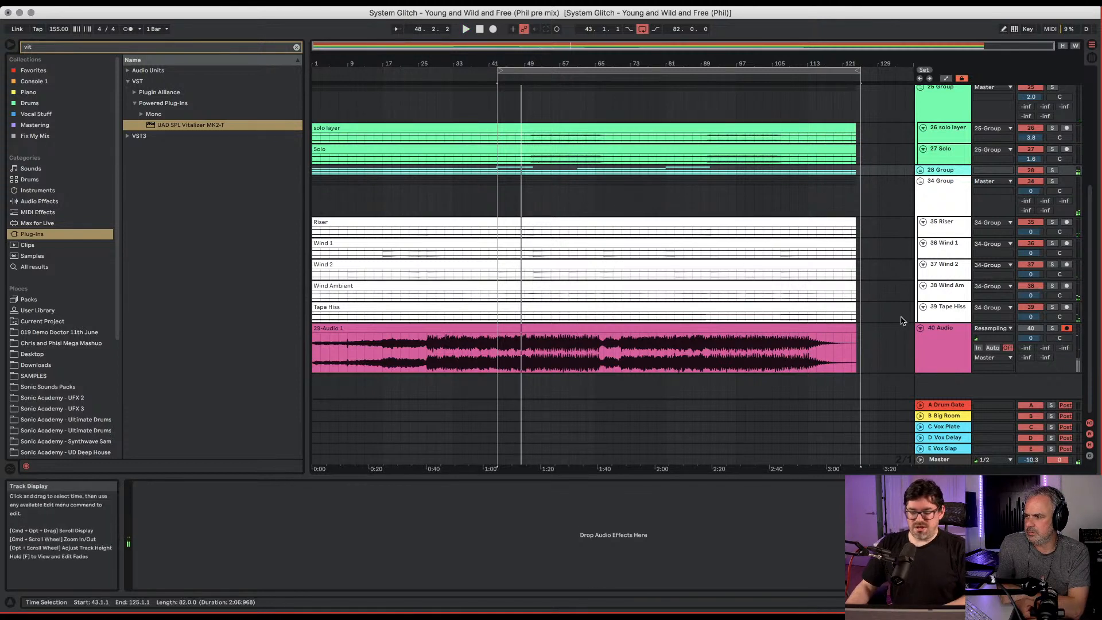
left_click(1053, 329)
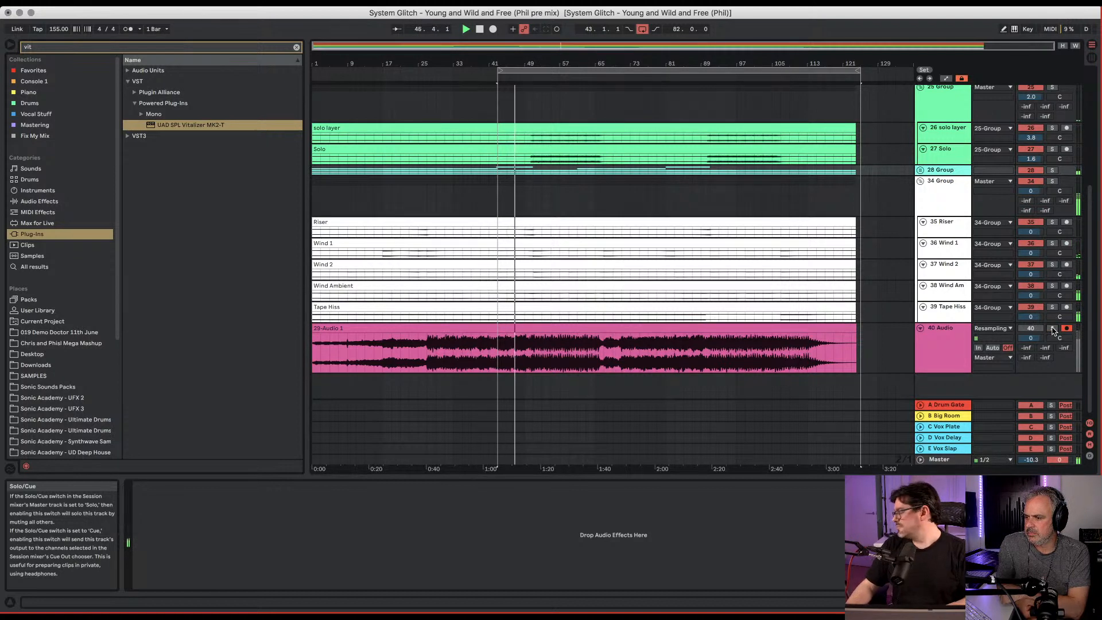
left_click(1052, 329)
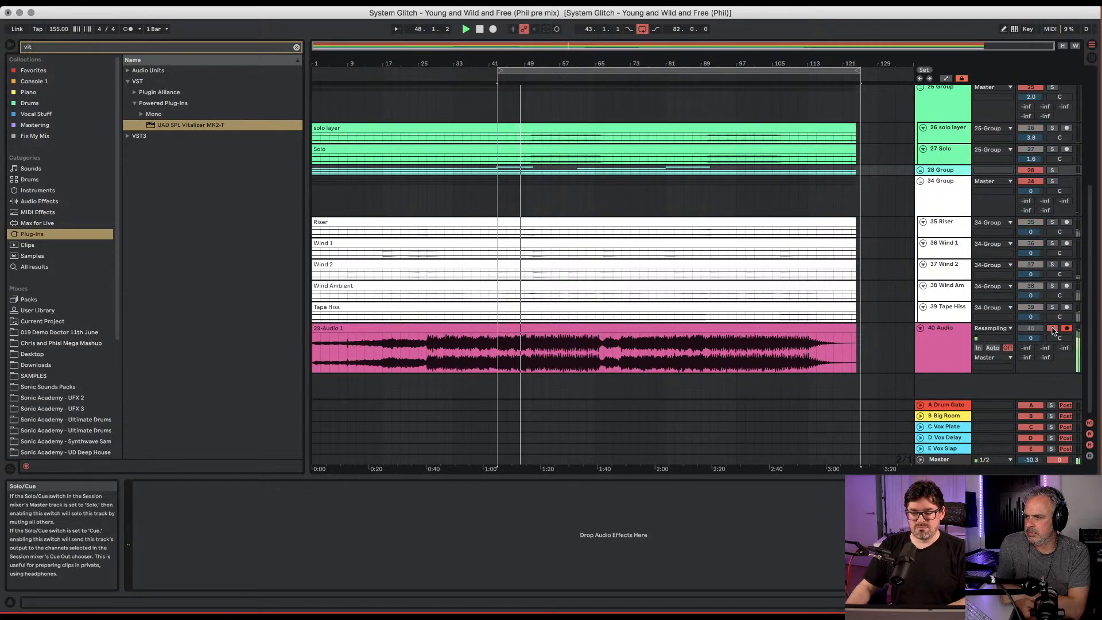
left_click(1052, 329)
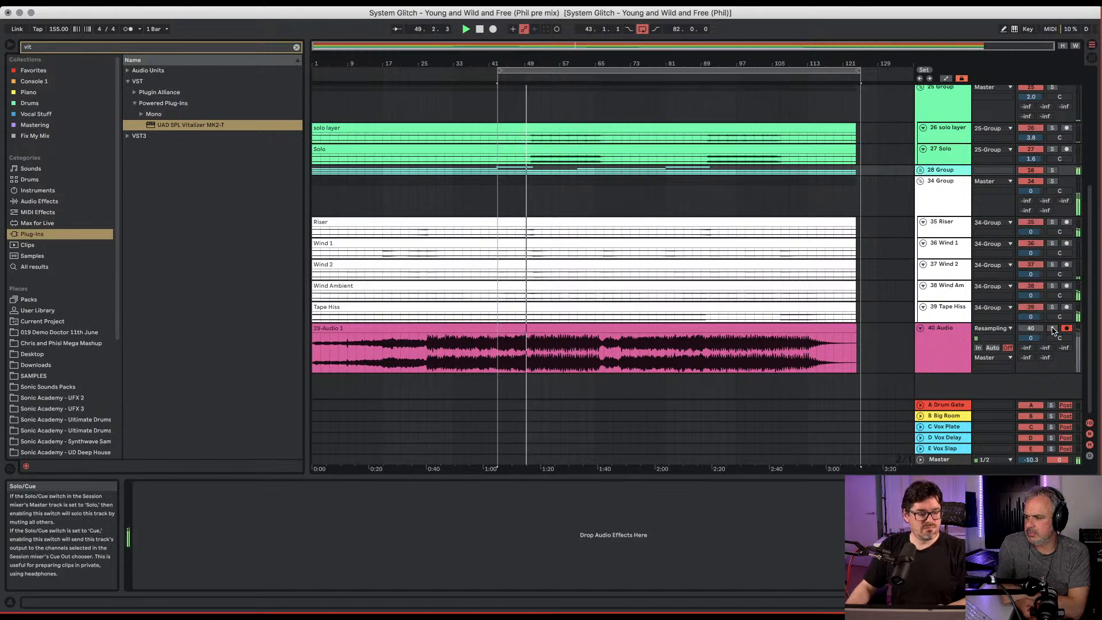
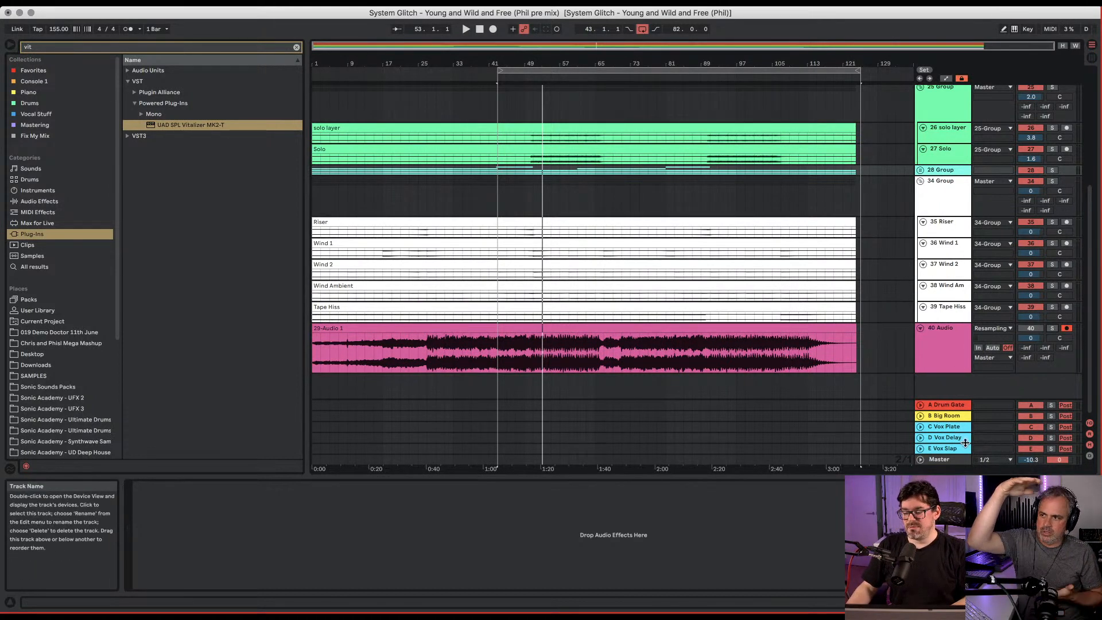
Clear the plug-in search and show the devices of the solo group (25 Group) after viewing the Master's.
left_click(952, 460)
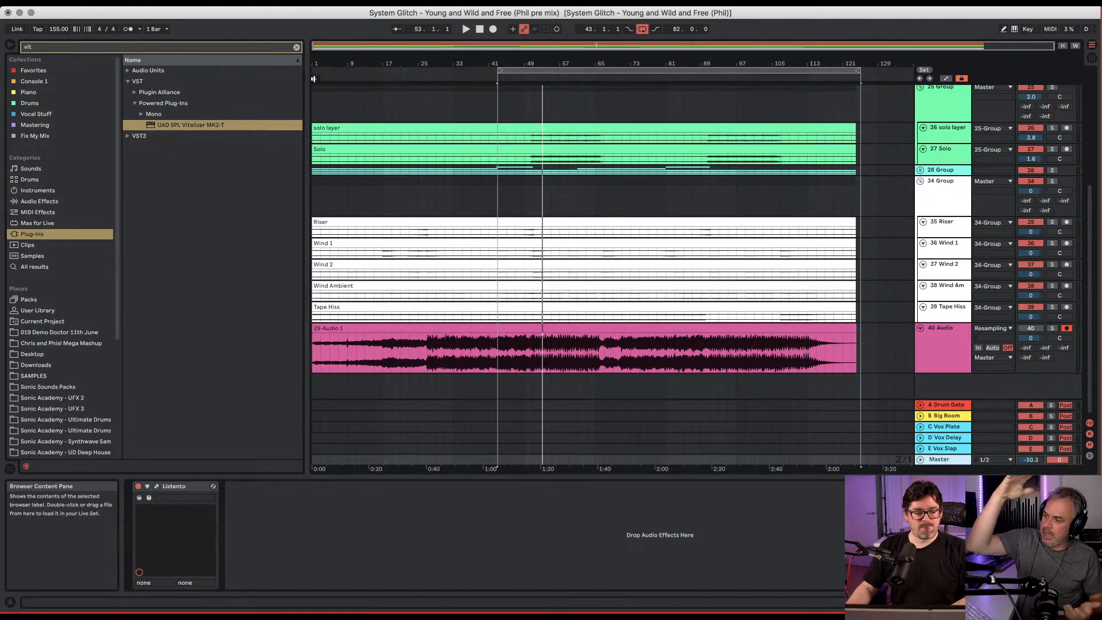
left_click(296, 47)
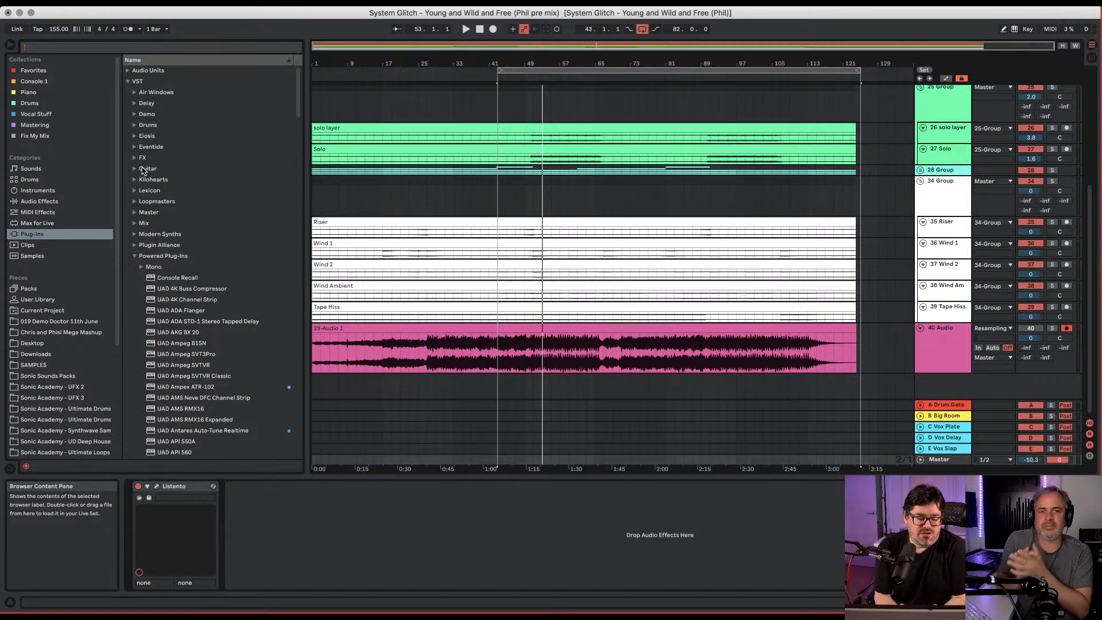
left_click(964, 101)
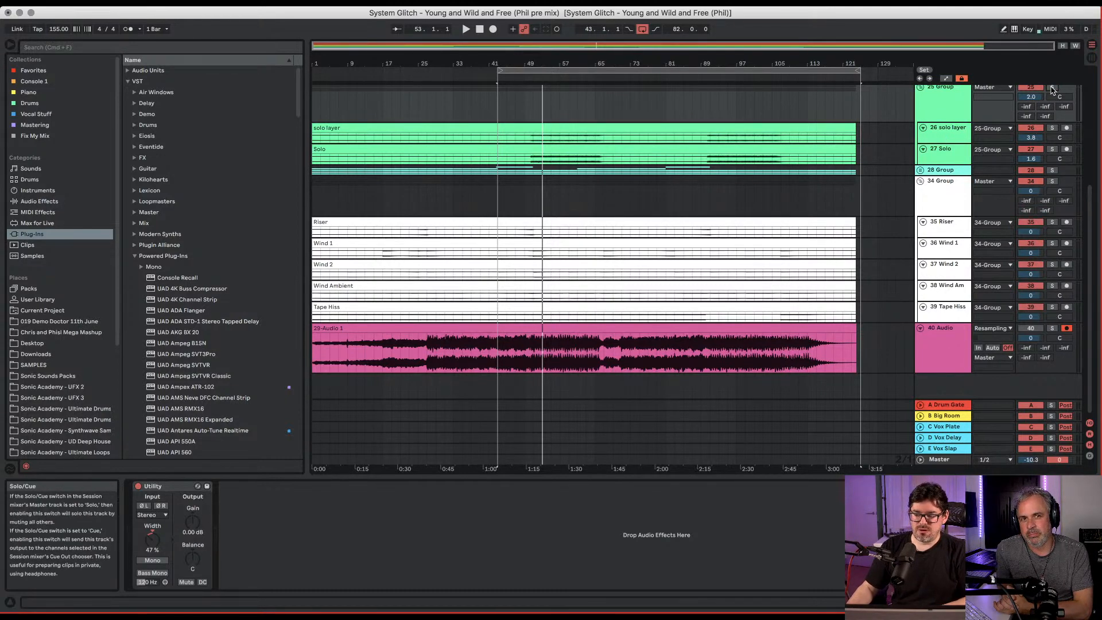
Add Ableton's Utility audio effect to the Master track and place it ahead of the Listento plug-in.
scroll(964, 179, "up", 3)
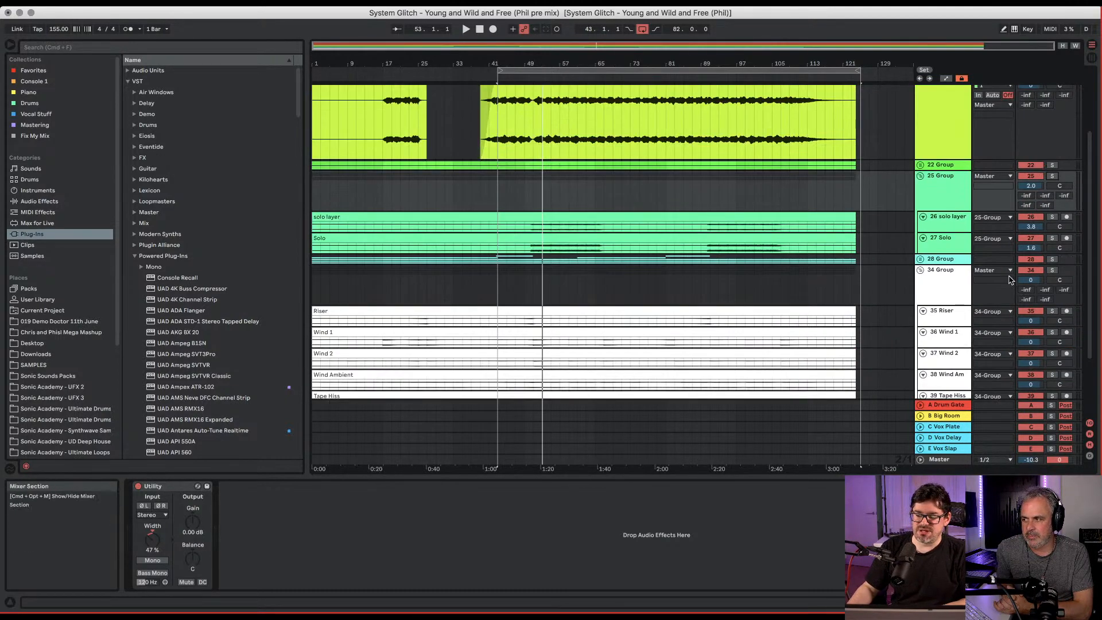
left_click(740, 321)
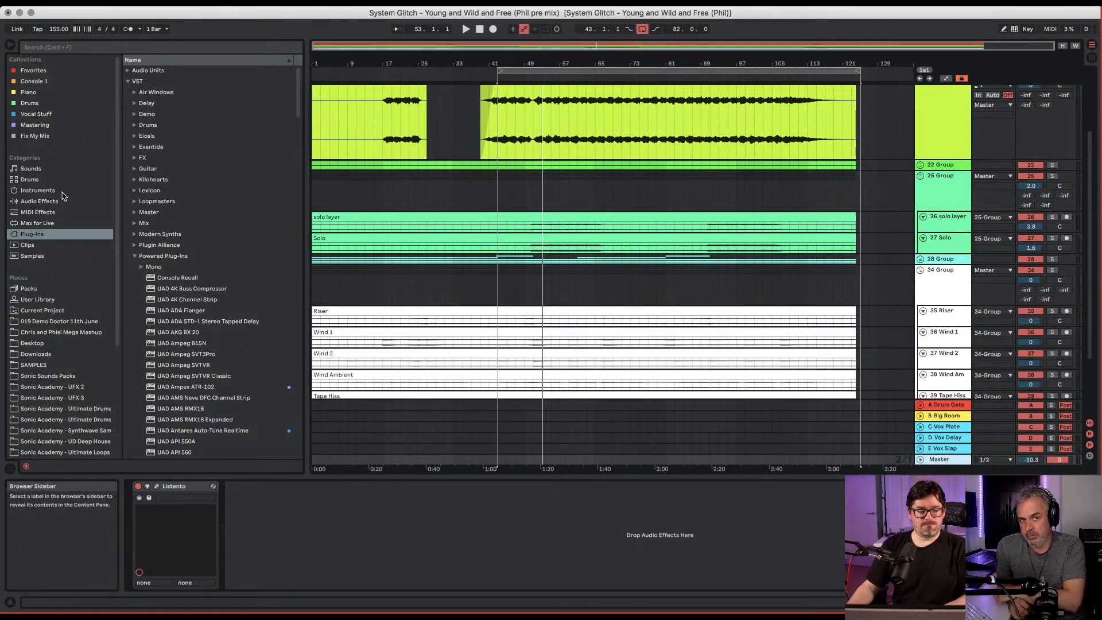
left_click(39, 201)
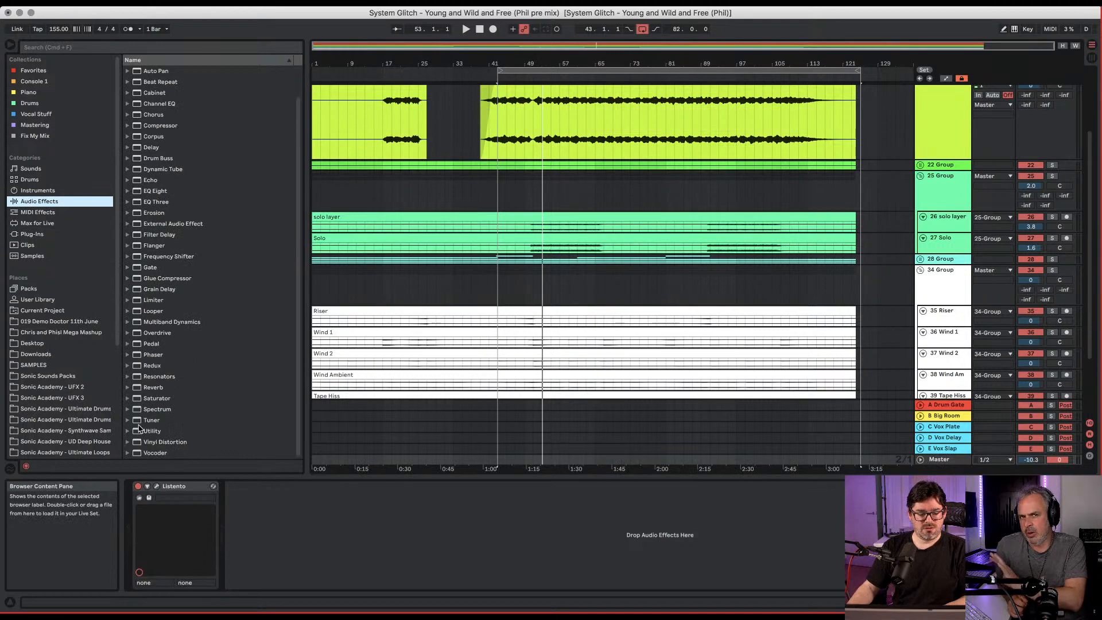
left_click_drag(138, 428, 275, 516)
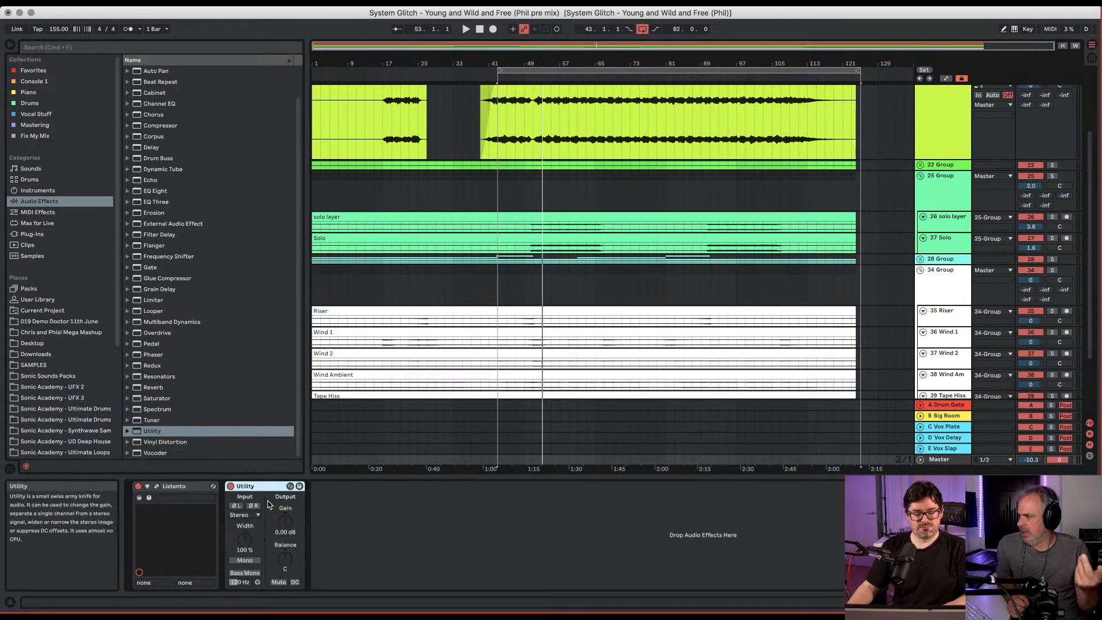
left_click_drag(137, 494, 344, 527)
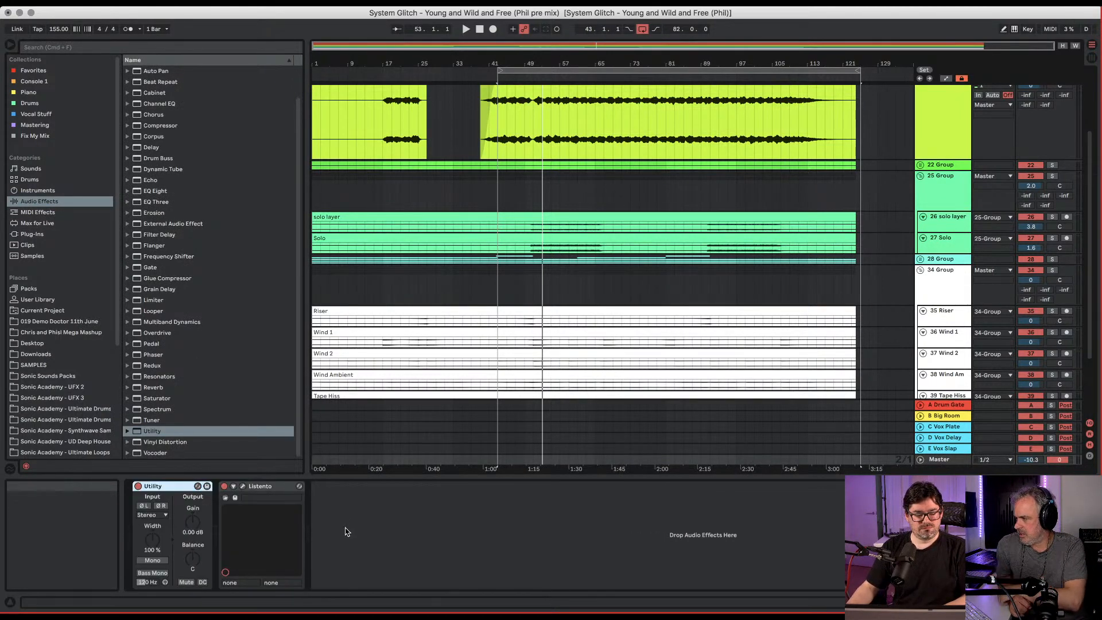
Play the looped section and compare the full mix in mono and stereo using the Master's Utility.
key("space")
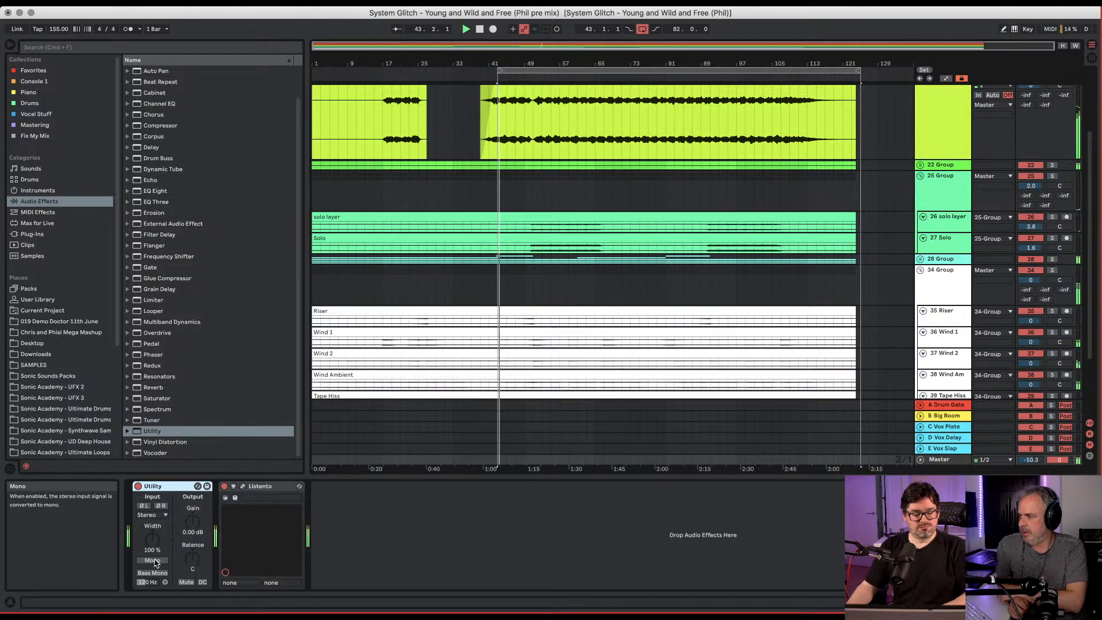
left_click(153, 560)
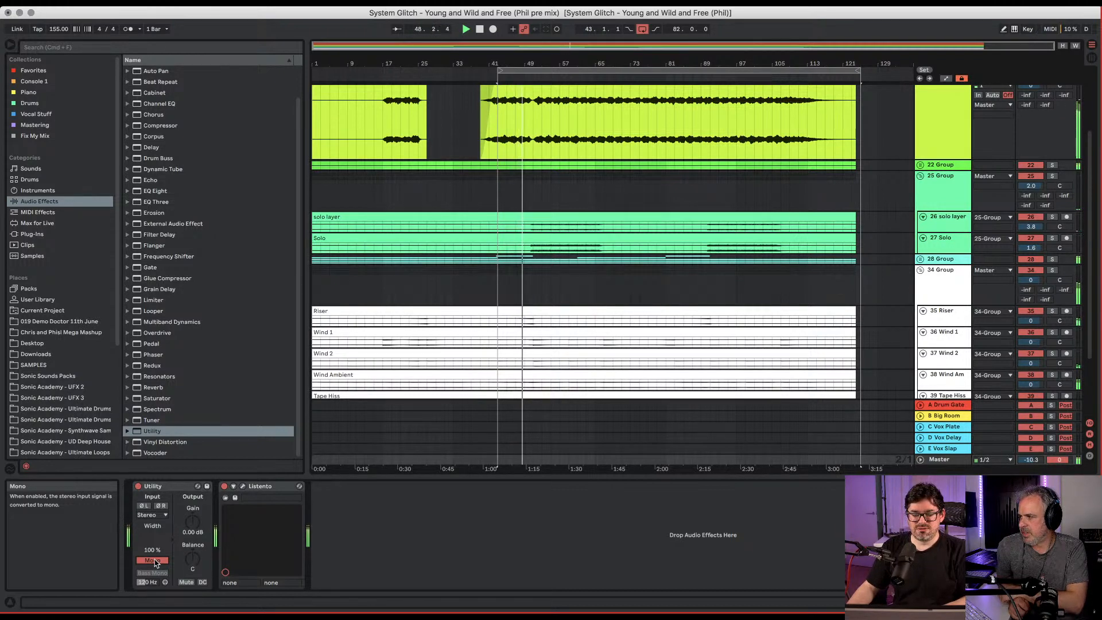
left_click(155, 564)
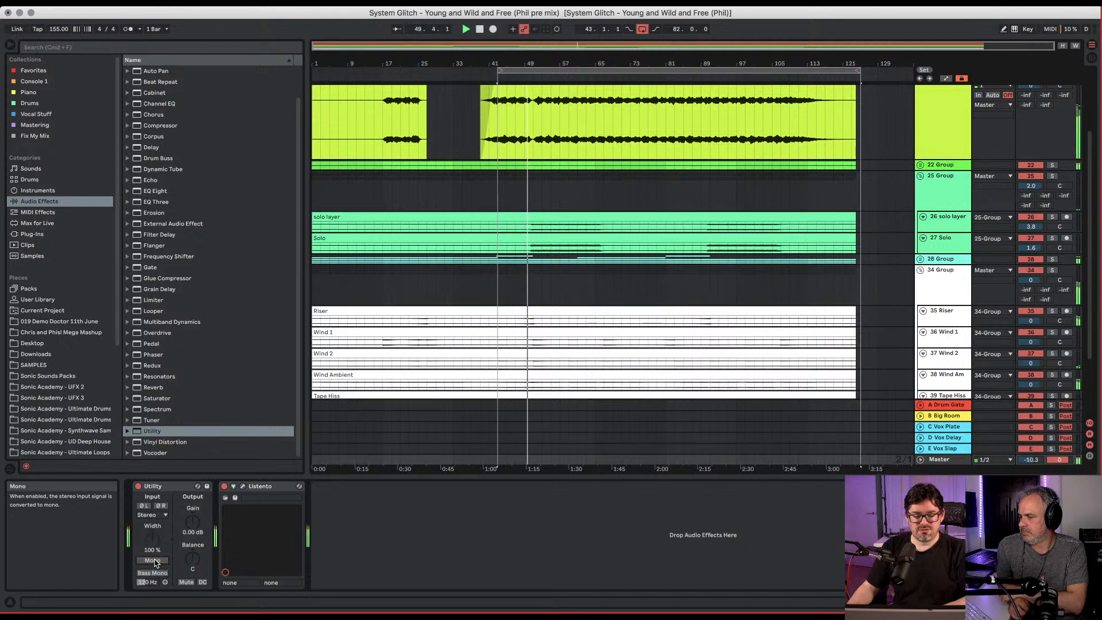
left_click(155, 563)
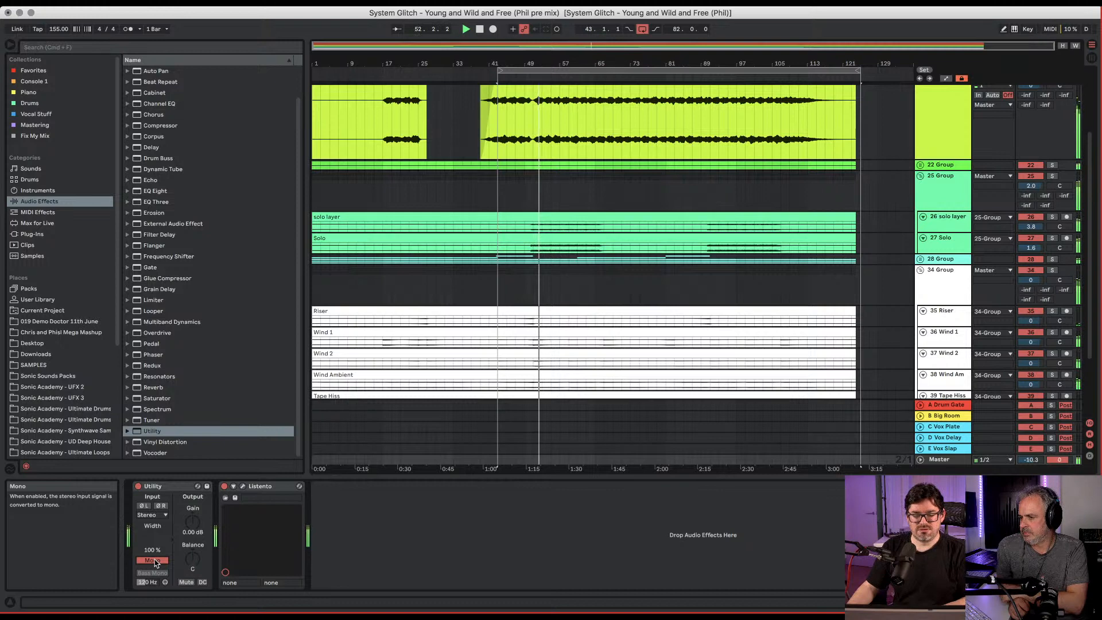
left_click(153, 561)
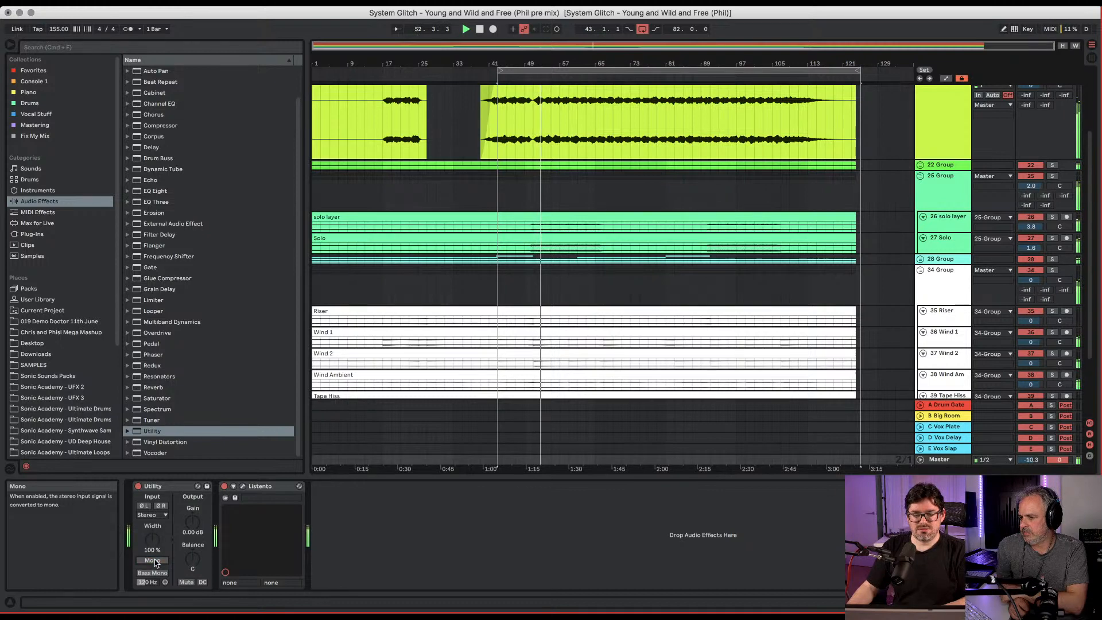
Unfold and solo the lead group (22 Group), and switch the Master's Utility to mono during playback.
left_click(918, 166)
left_click(957, 177)
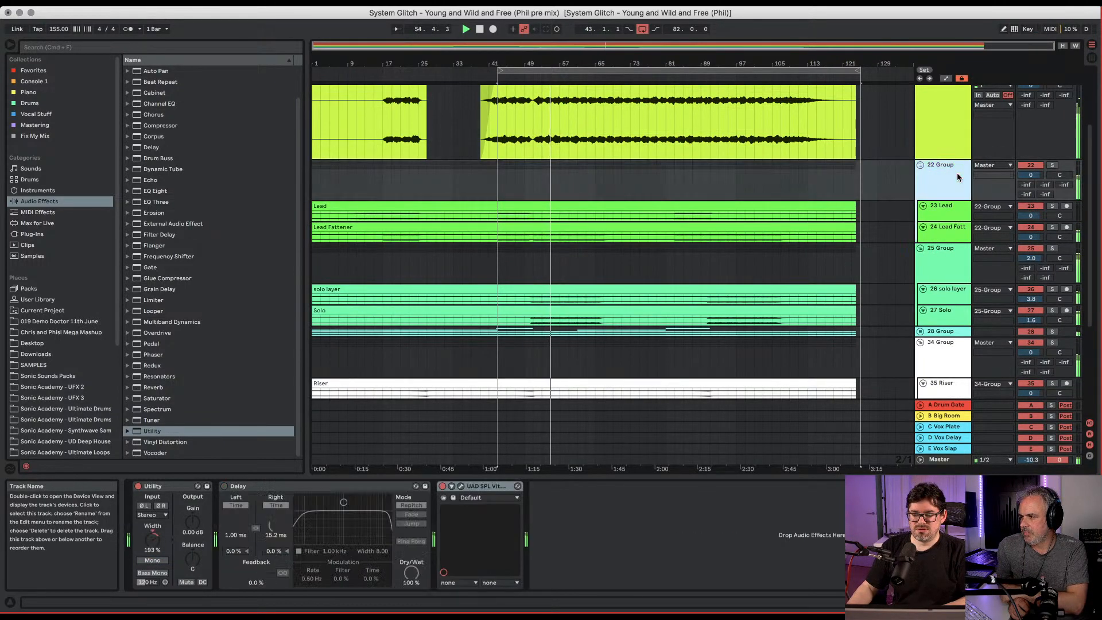
left_click(1052, 166)
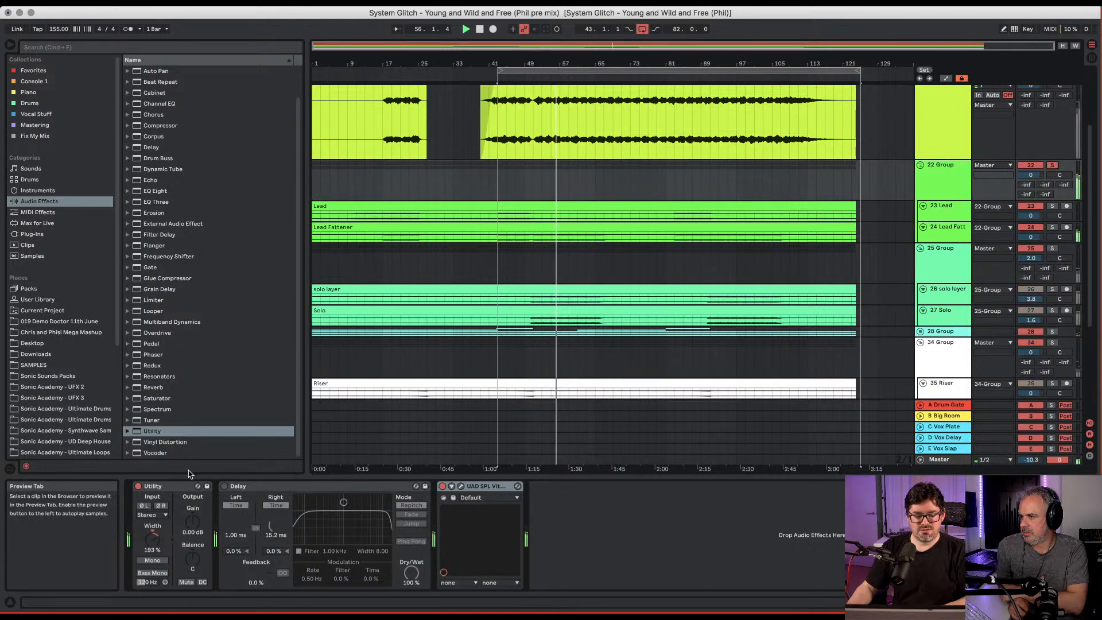
left_click(952, 460)
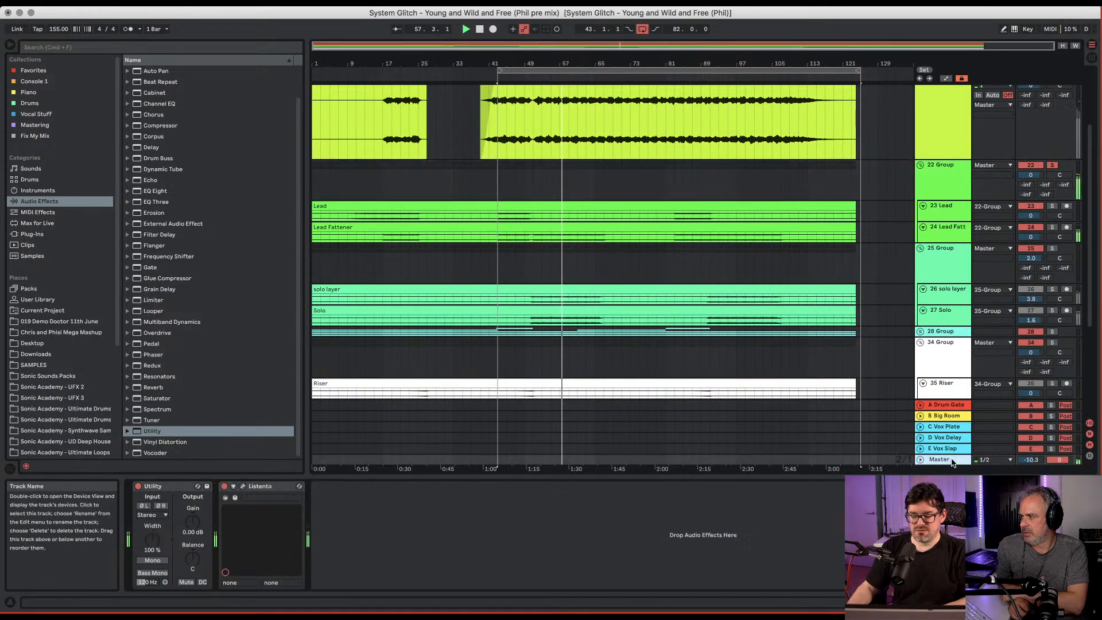
left_click(153, 560)
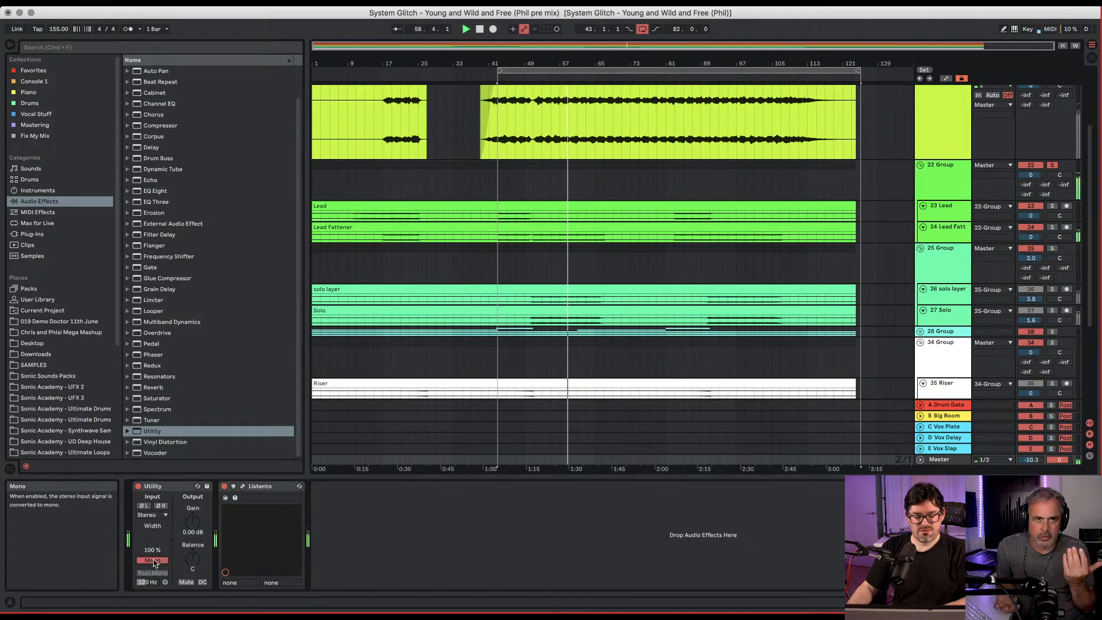
Bypass and re-enable the lead group's Utility to compare its widening in mono.
left_click(941, 172)
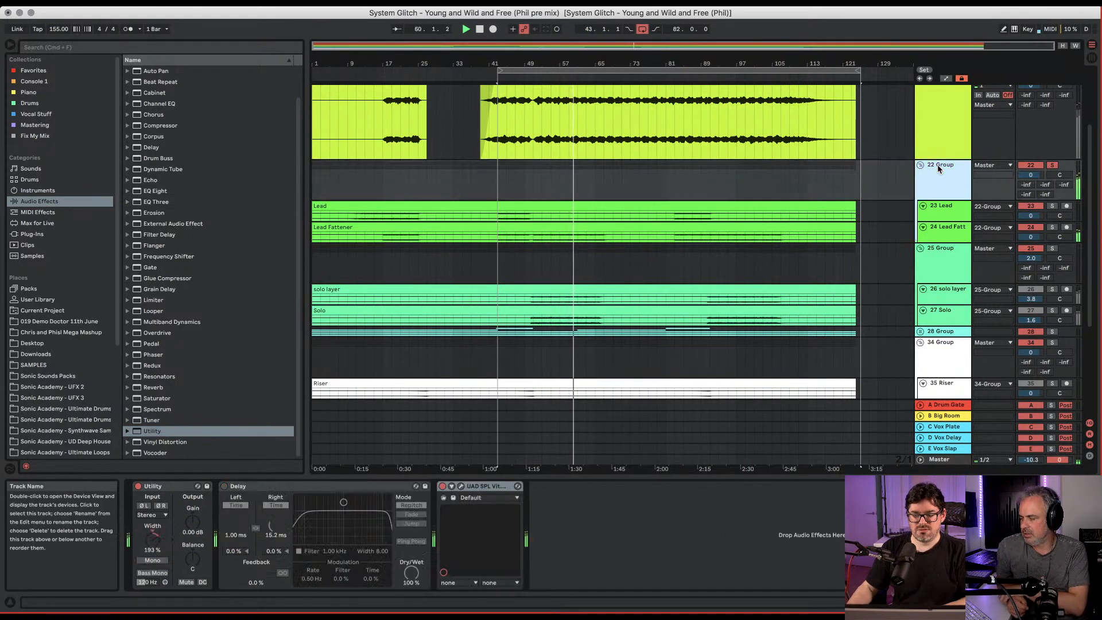
left_click(138, 486)
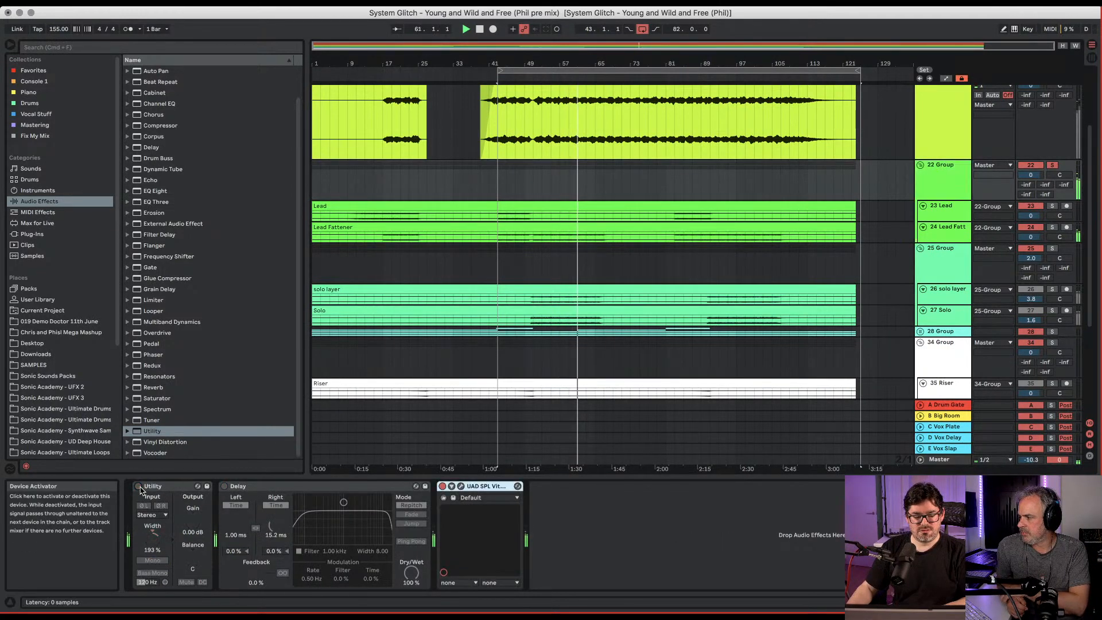
left_click(138, 487)
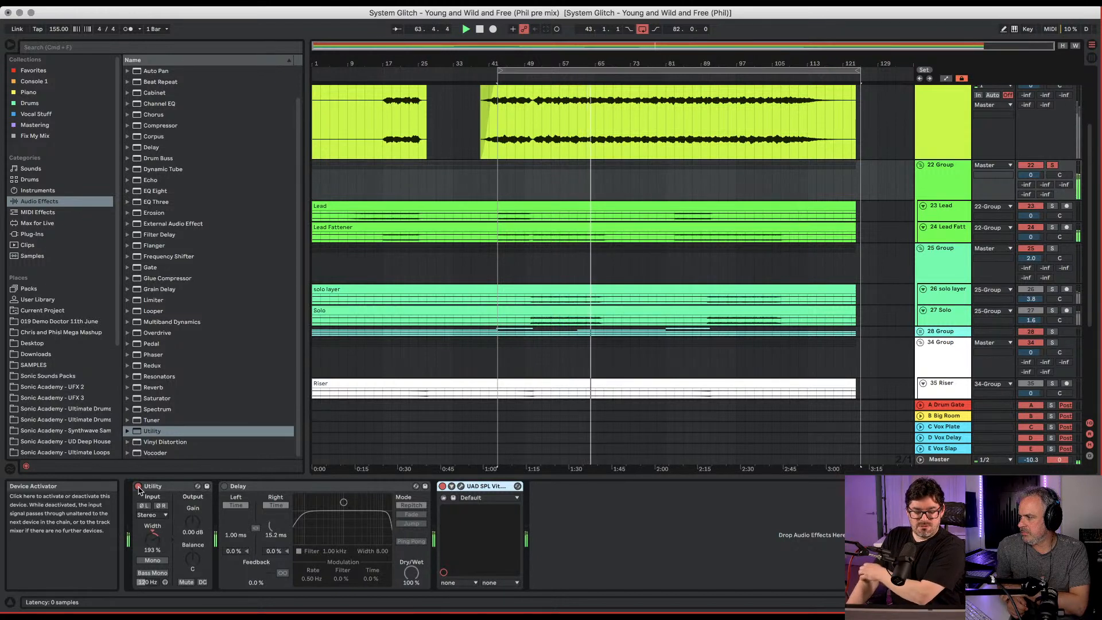
Deactivate the Master's Utility, enable Mono in the lead group's Utility instead, and restart playback.
left_click(956, 457)
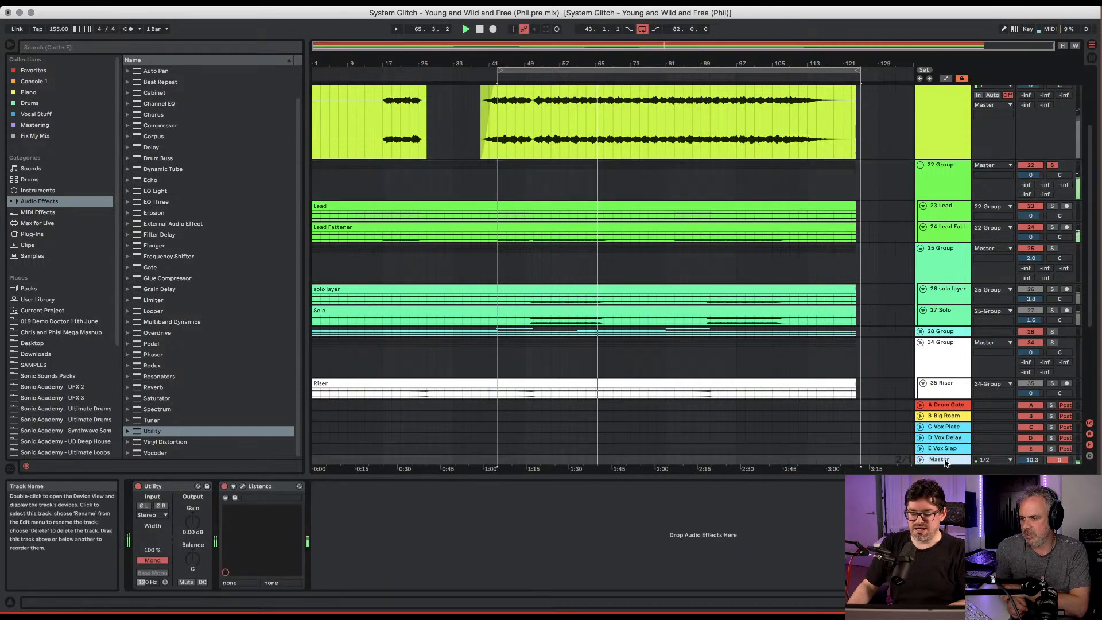
left_click(138, 486)
key("space")
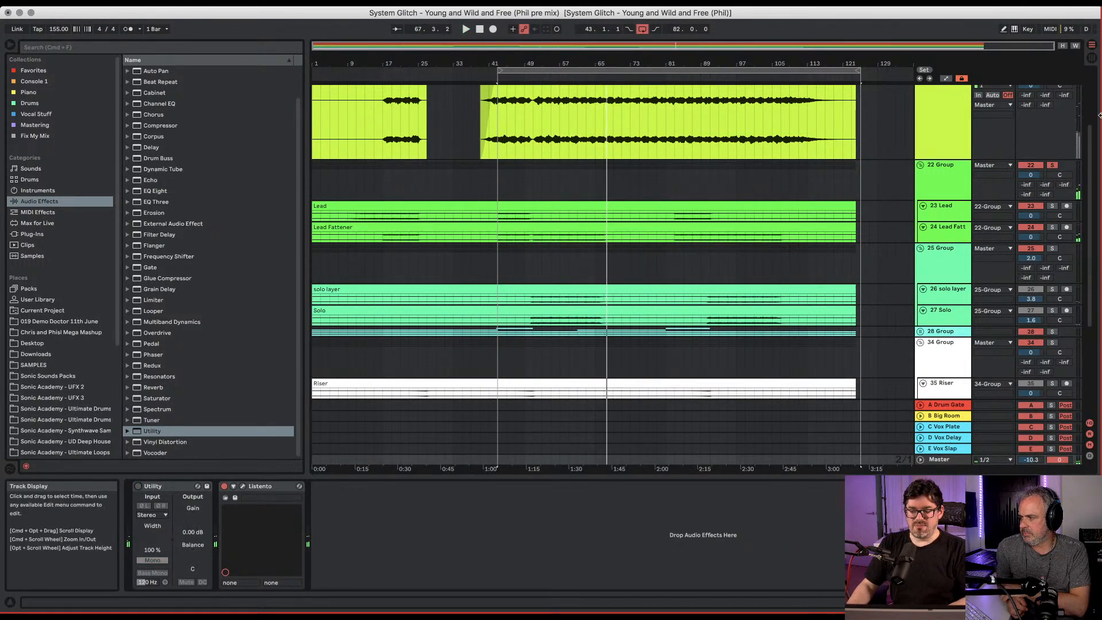
left_click(946, 177)
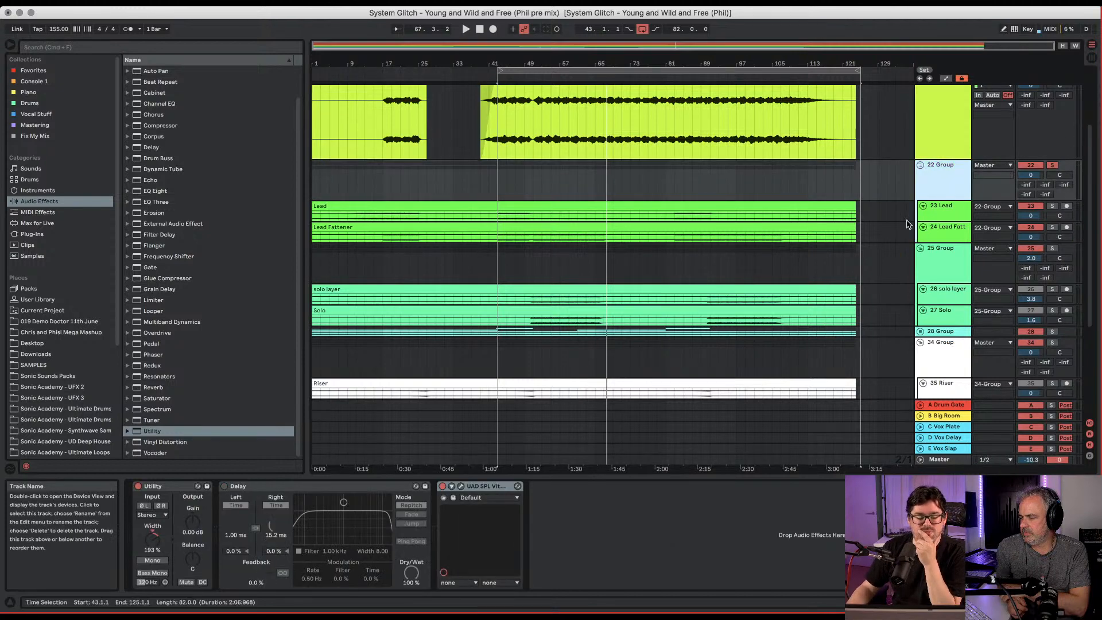
left_click(153, 560)
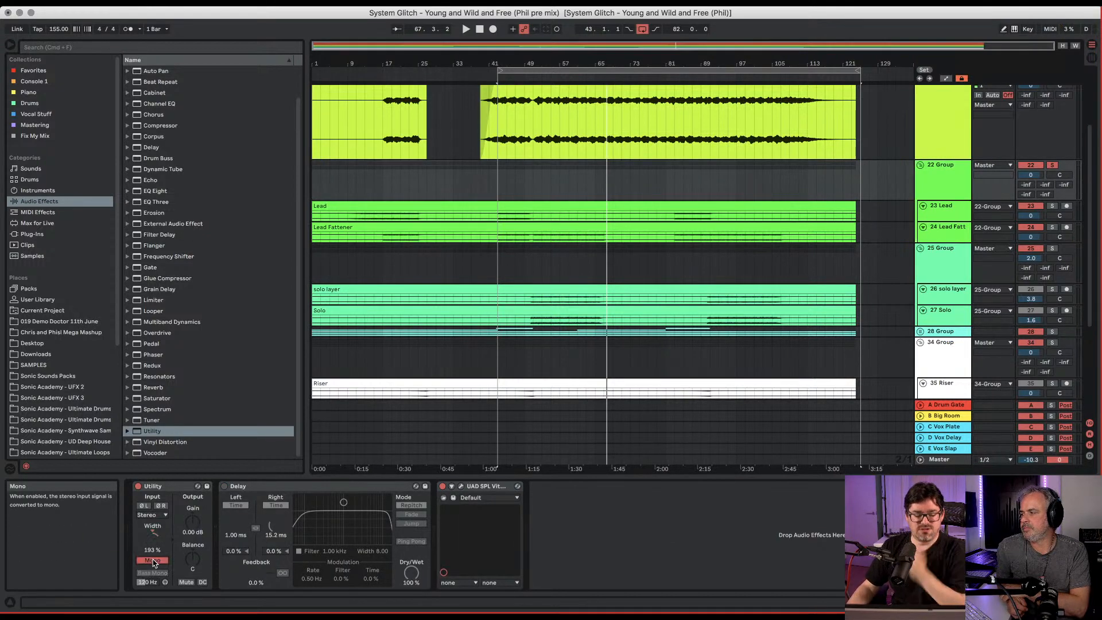
key("space")
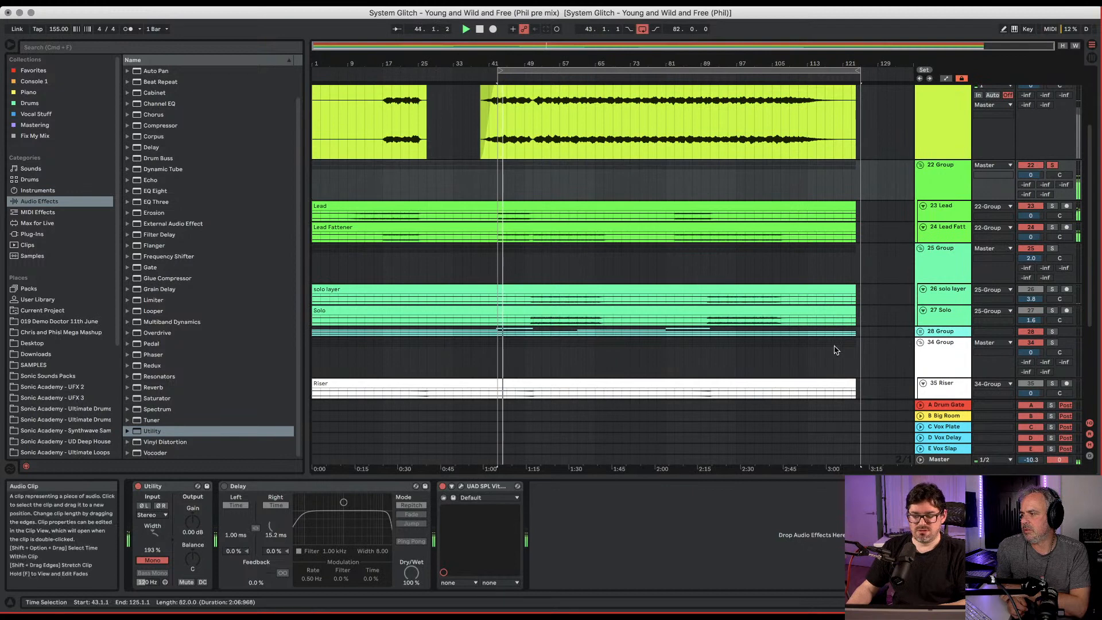
Turn the Master's Utility back on in mono, and open and bypass the lead group's UAD SPL Vitalizer.
left_click(940, 459)
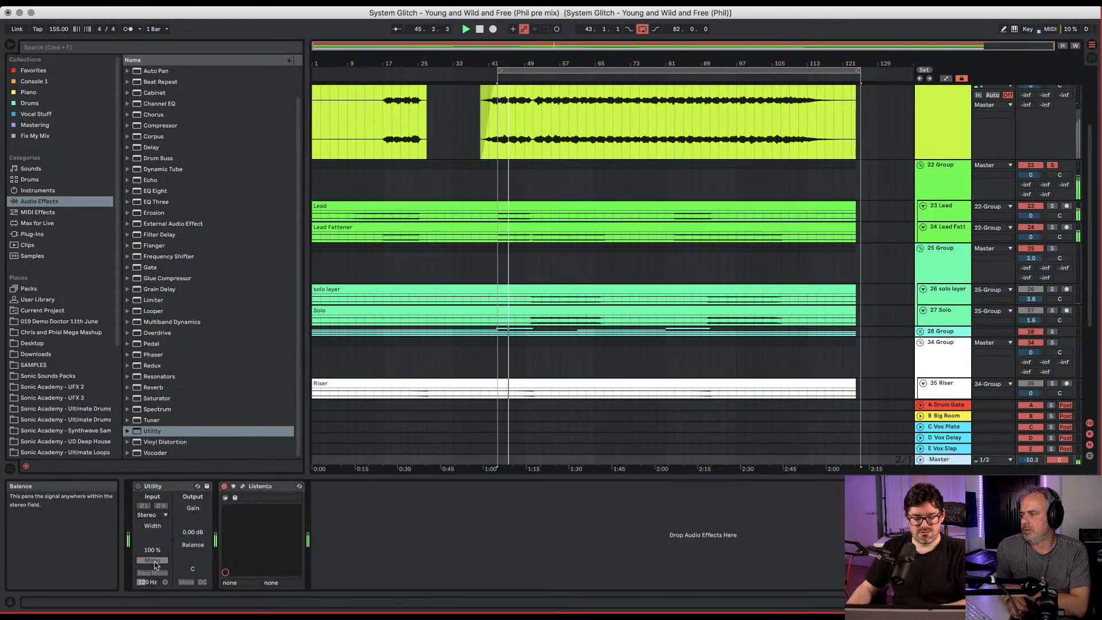
left_click(153, 561)
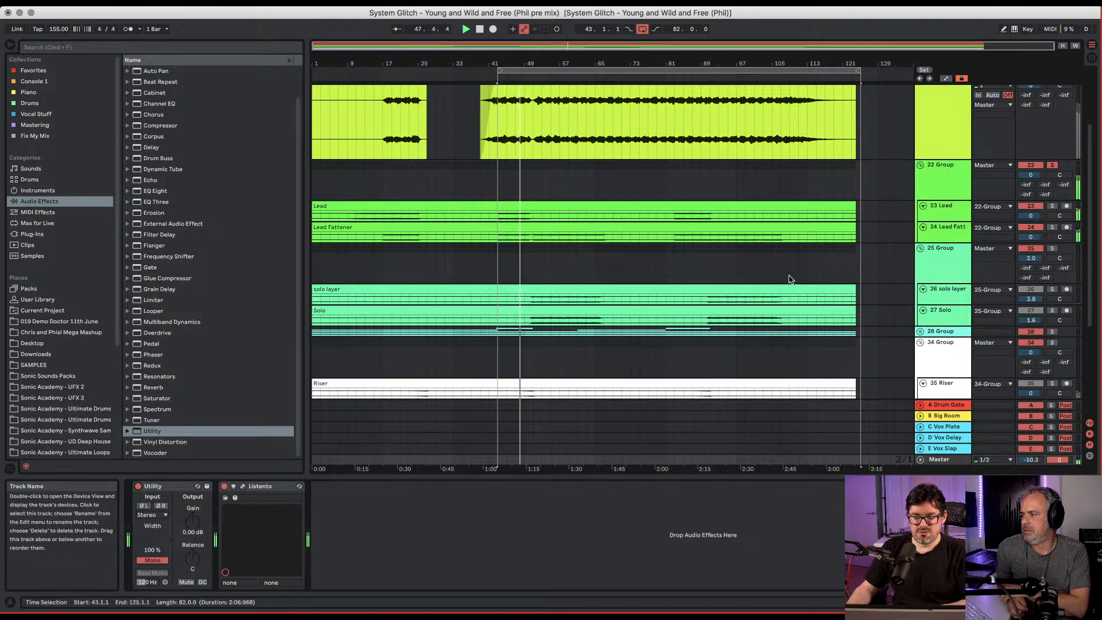
left_click(942, 171)
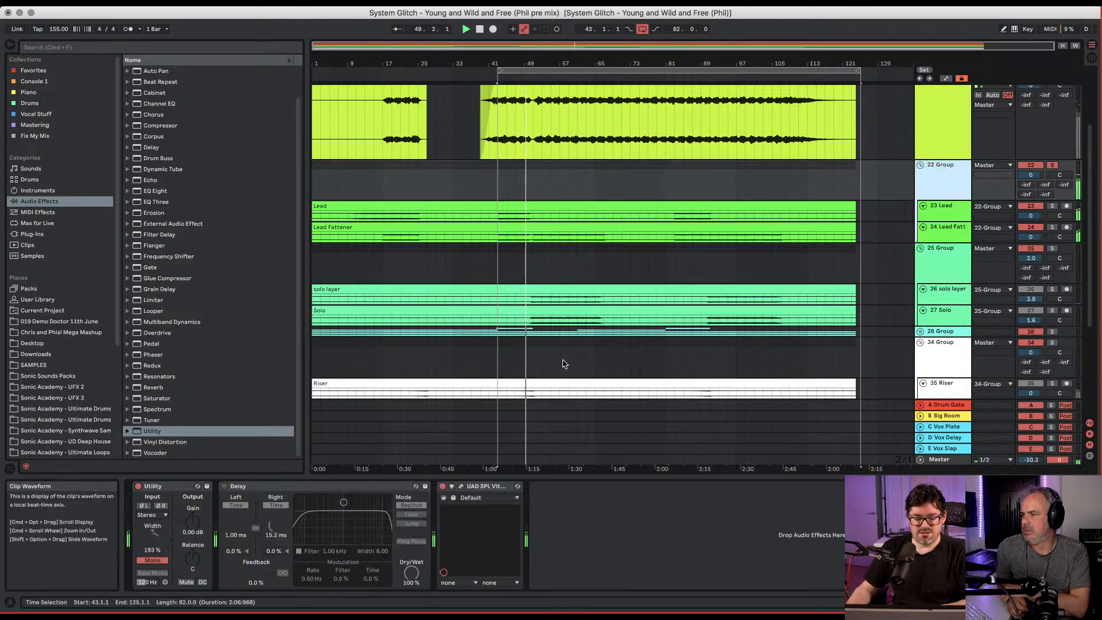
left_click(461, 486)
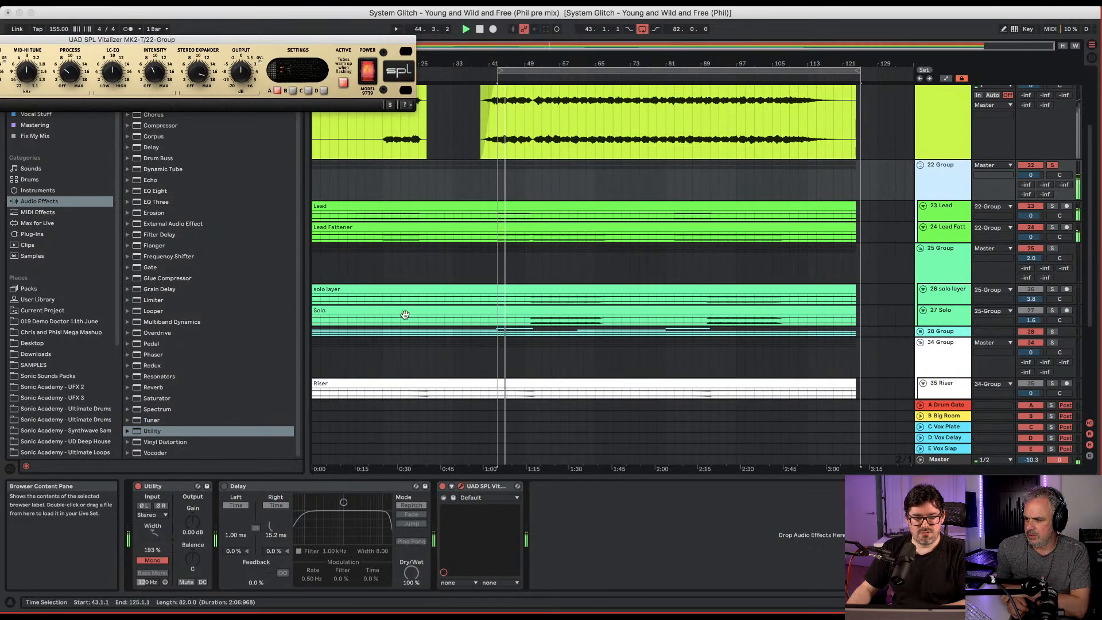
left_click(442, 486)
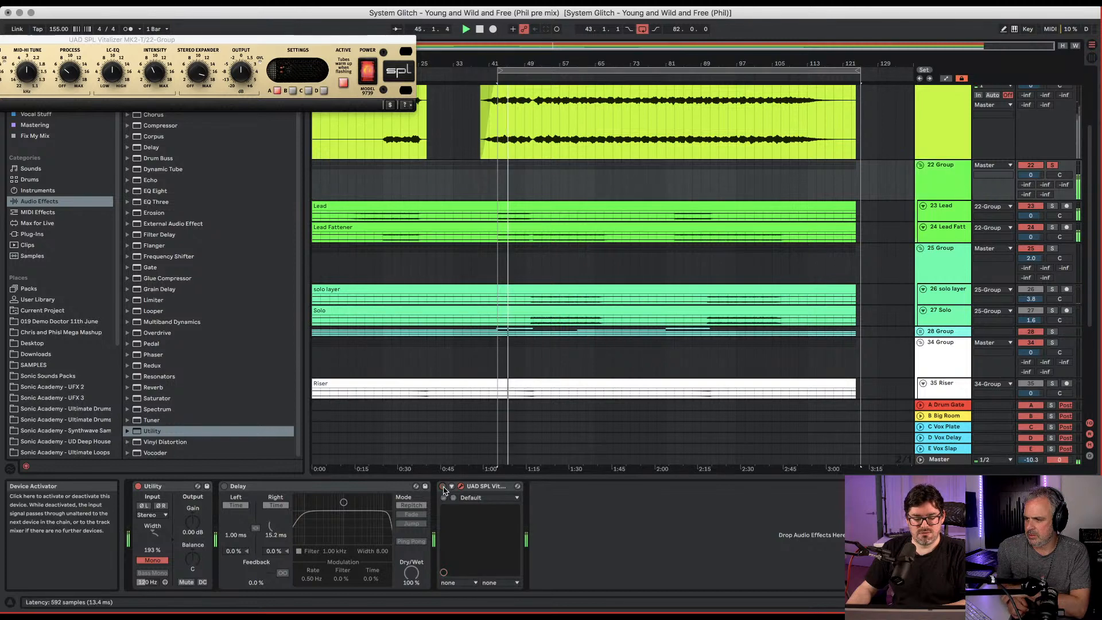
Move the Vitalizer window aside, collapse the Powered Plug-Ins and Slate Digital folders, and list the Stereo plug-ins in the browser.
left_click(954, 456)
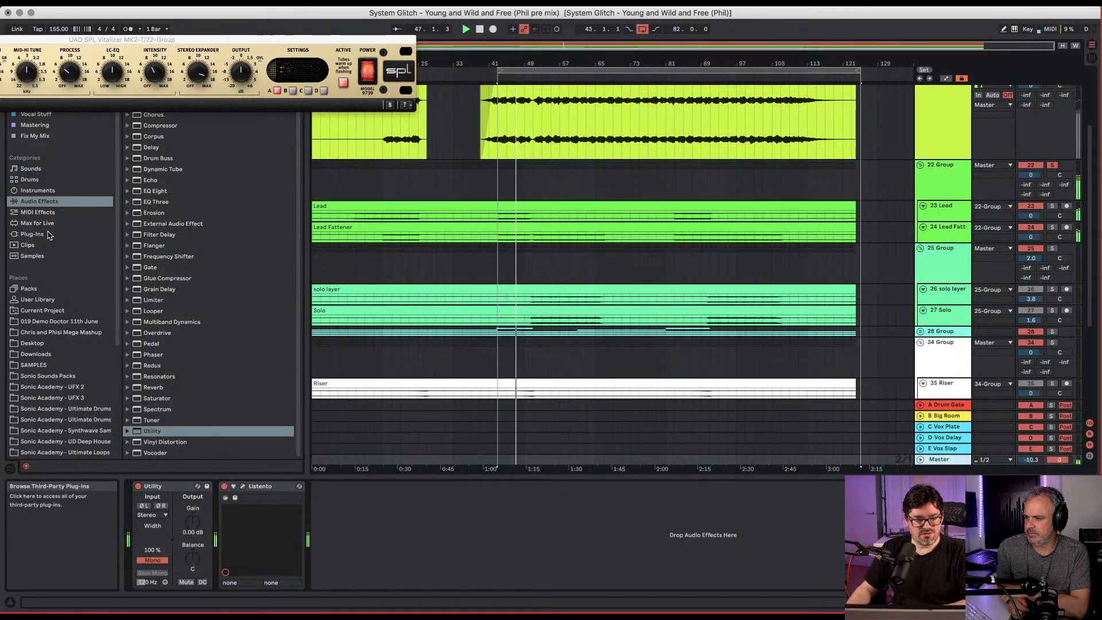
left_click(47, 213)
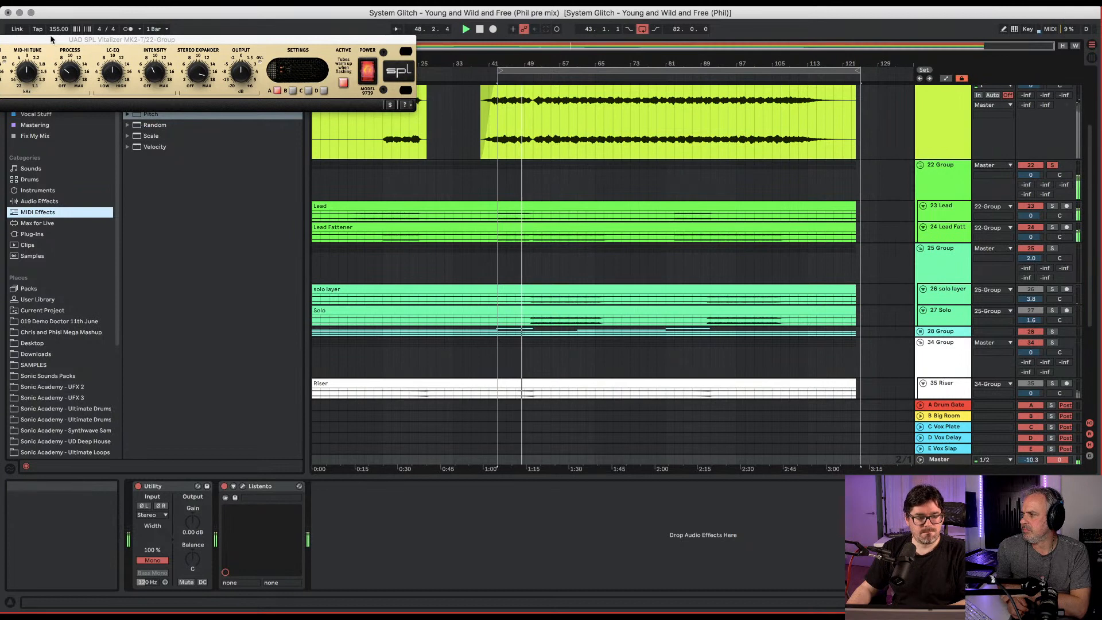
left_click_drag(198, 40, 39, 11)
left_click(32, 234)
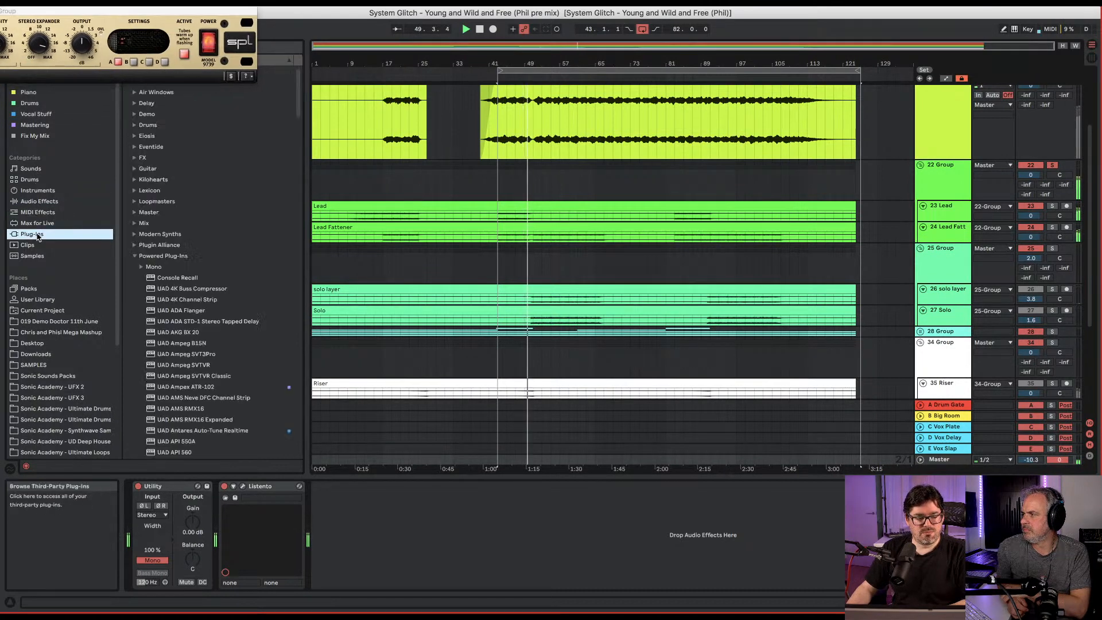
left_click(134, 256)
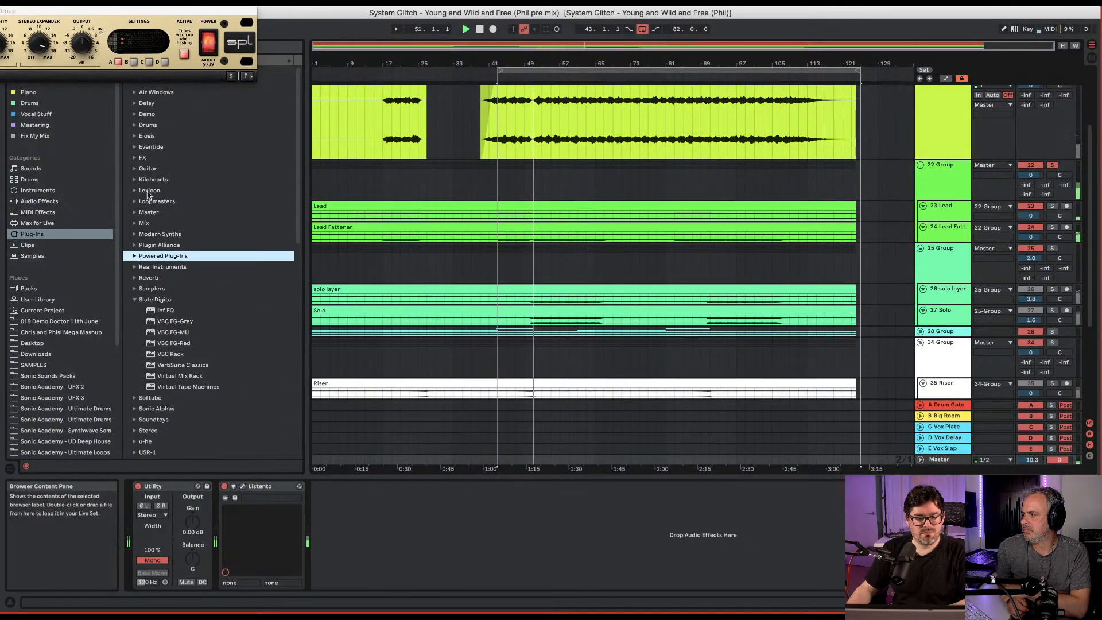
left_click(134, 299)
left_click(135, 343)
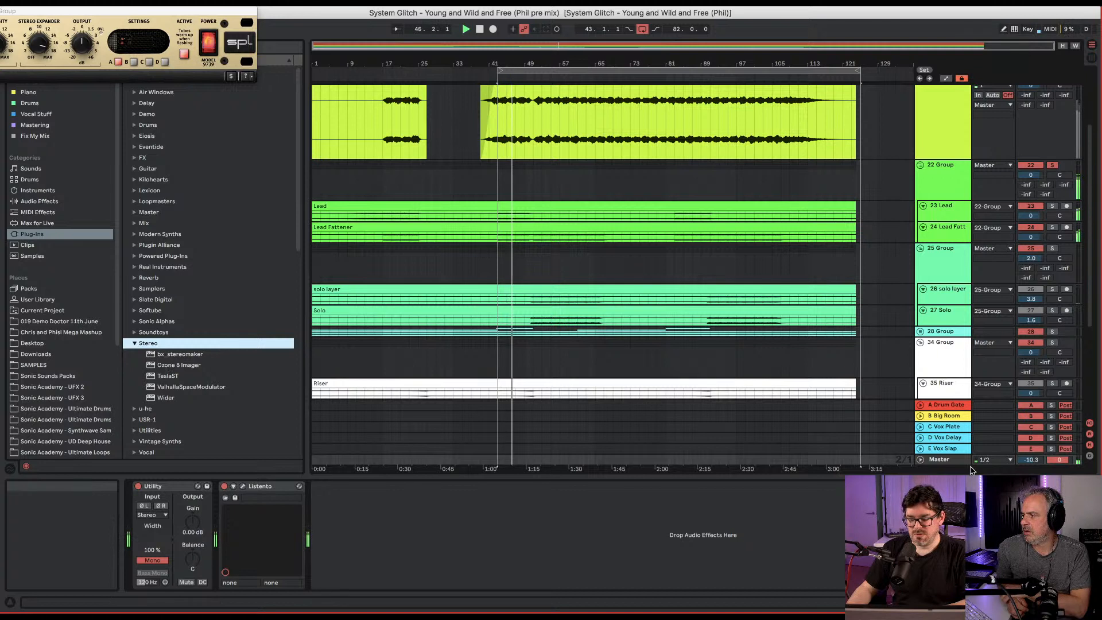
Deactivate the Master's Utility, reactivate the lead group's UAD SPL Vitalizer, and replay the loop from its start.
left_click(329, 507)
left_click(138, 486)
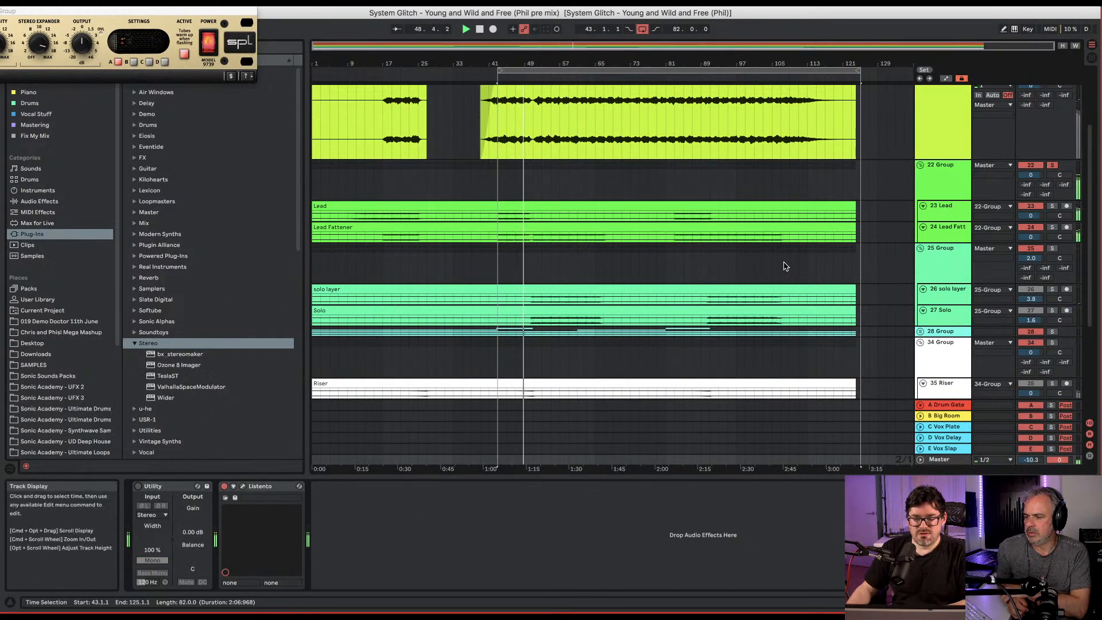
left_click(934, 178)
left_click(442, 486)
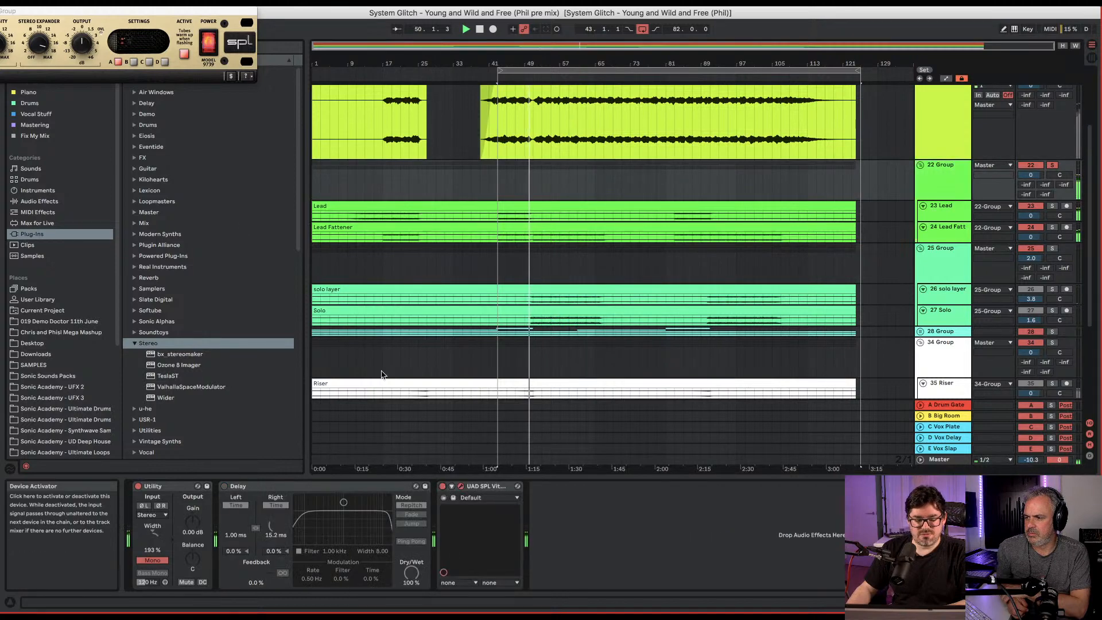
key("space")
key("space")
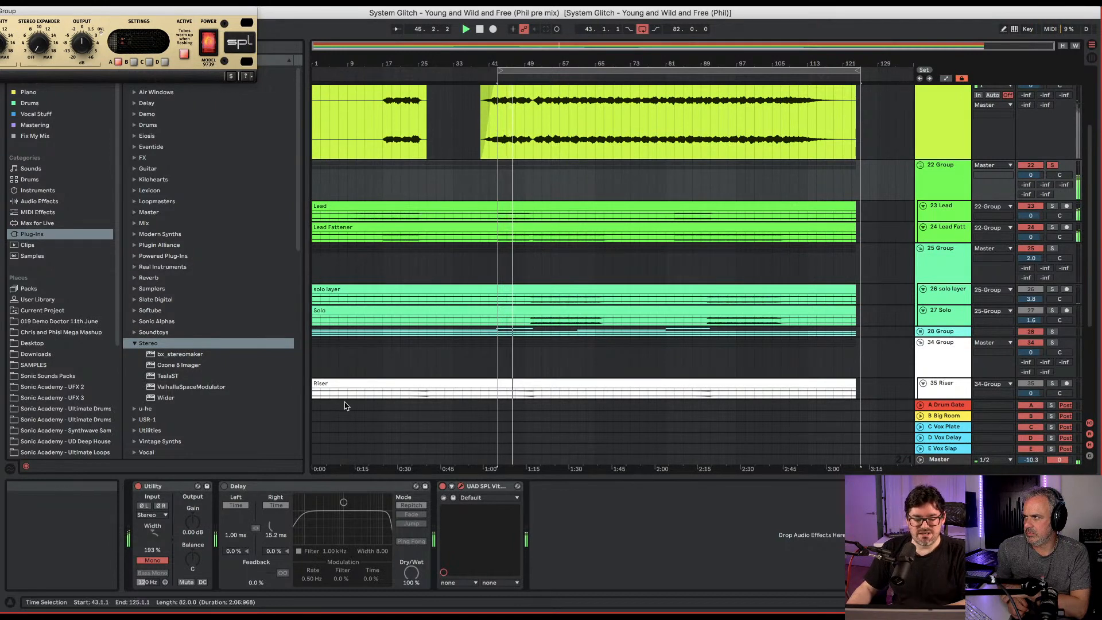
Replay the loop and try different Stereo Expander amounts in the lead group's UAD SPL Vitalizer.
left_click(959, 260)
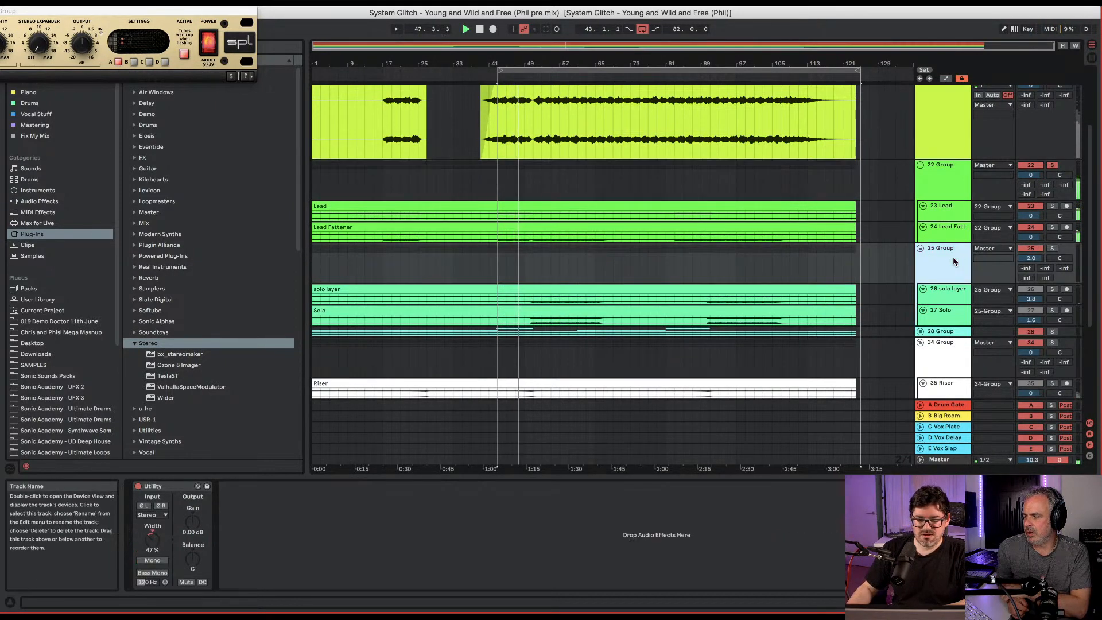
left_click(952, 174)
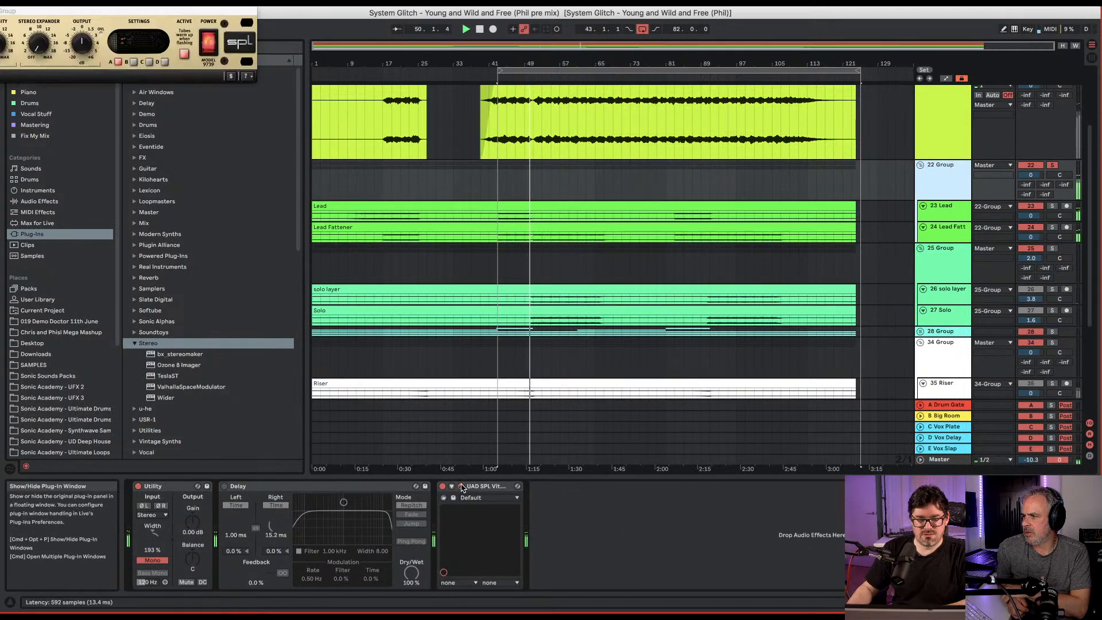
key("space")
key("space")
left_click(41, 49)
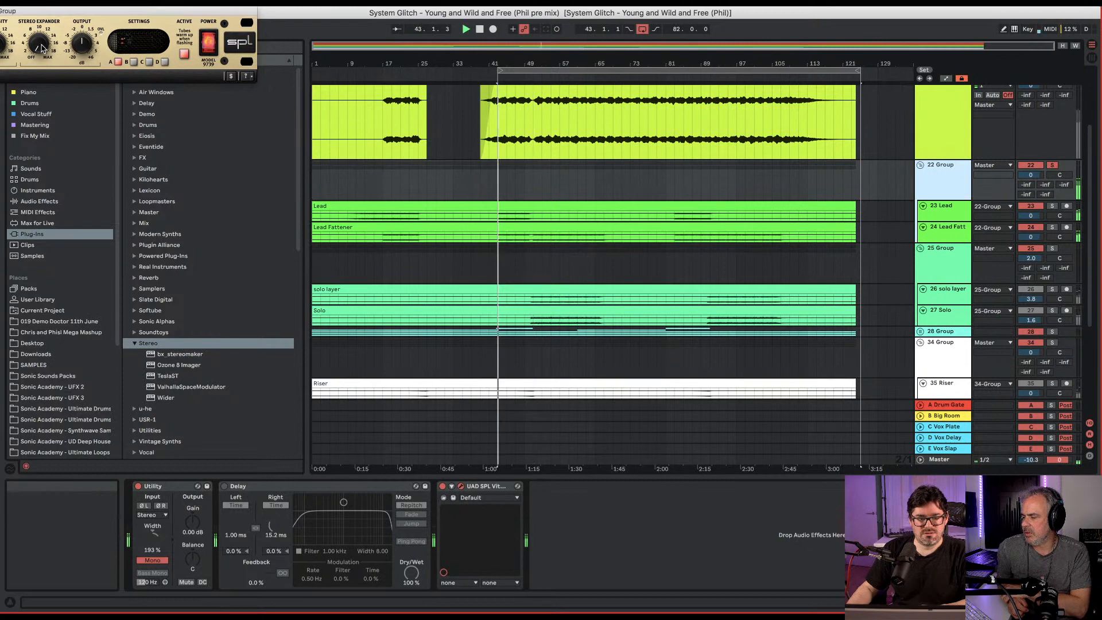
left_click_drag(43, 50, 36, 52)
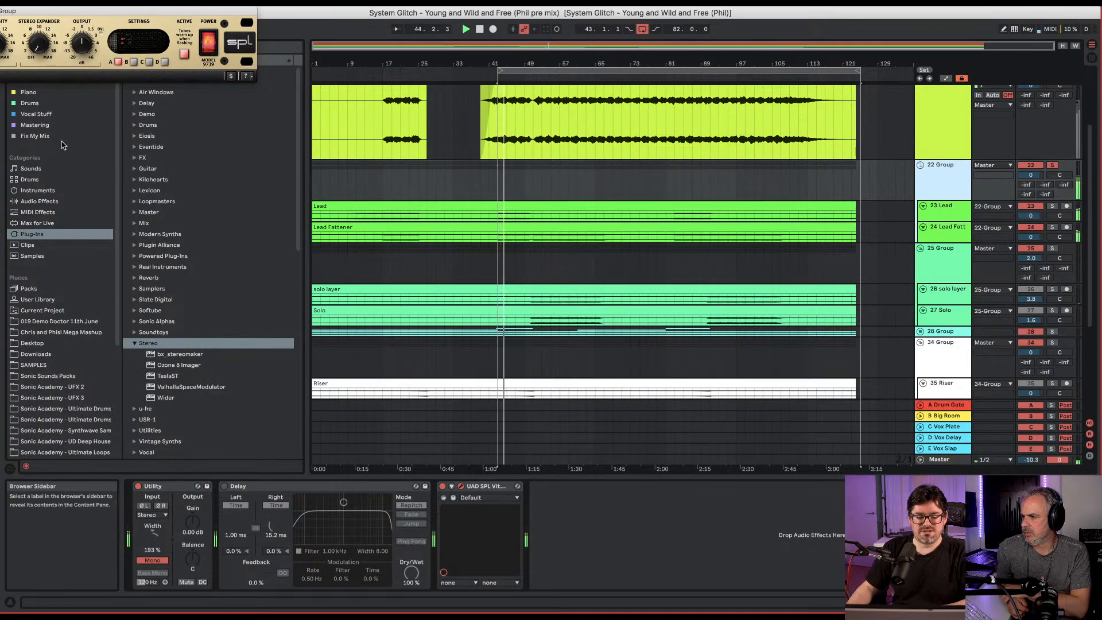
Bypass the lead group's Vitalizer, add Ozone 8 Imager after it, and restart playback with the Imager window moved into view.
key("space")
left_click(441, 485)
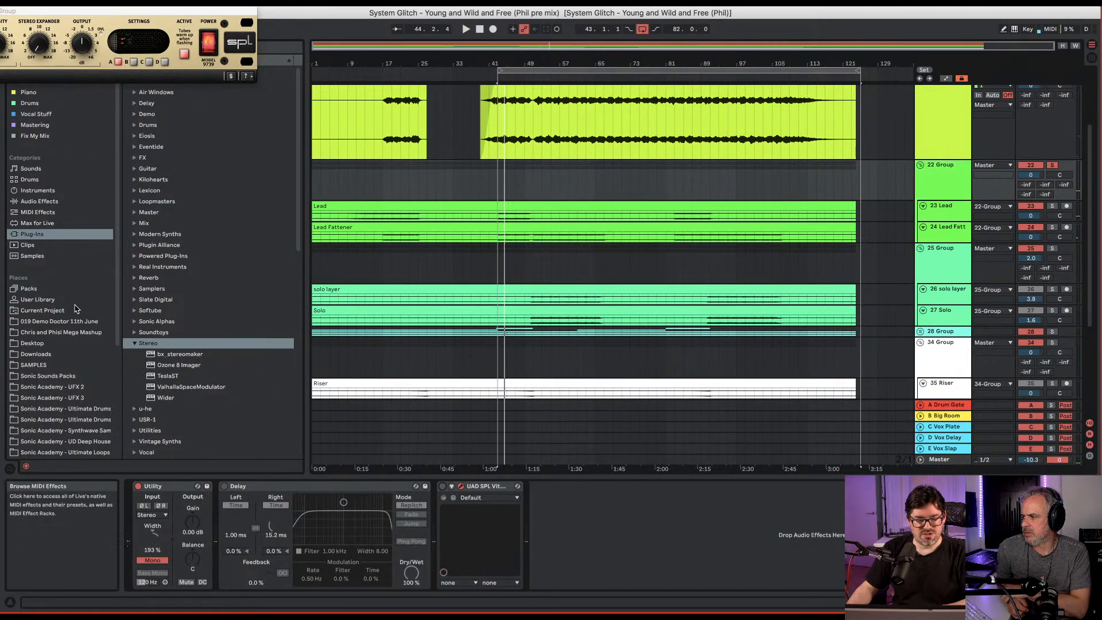
left_click_drag(154, 367, 521, 488)
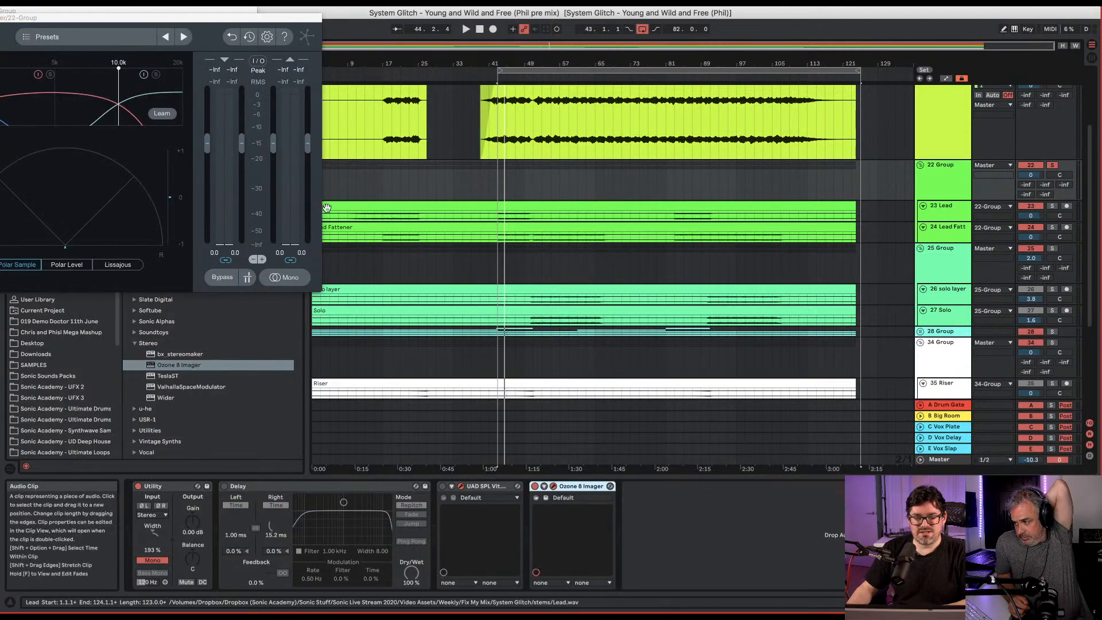
key("space")
left_click_drag(218, 40, 306, 43)
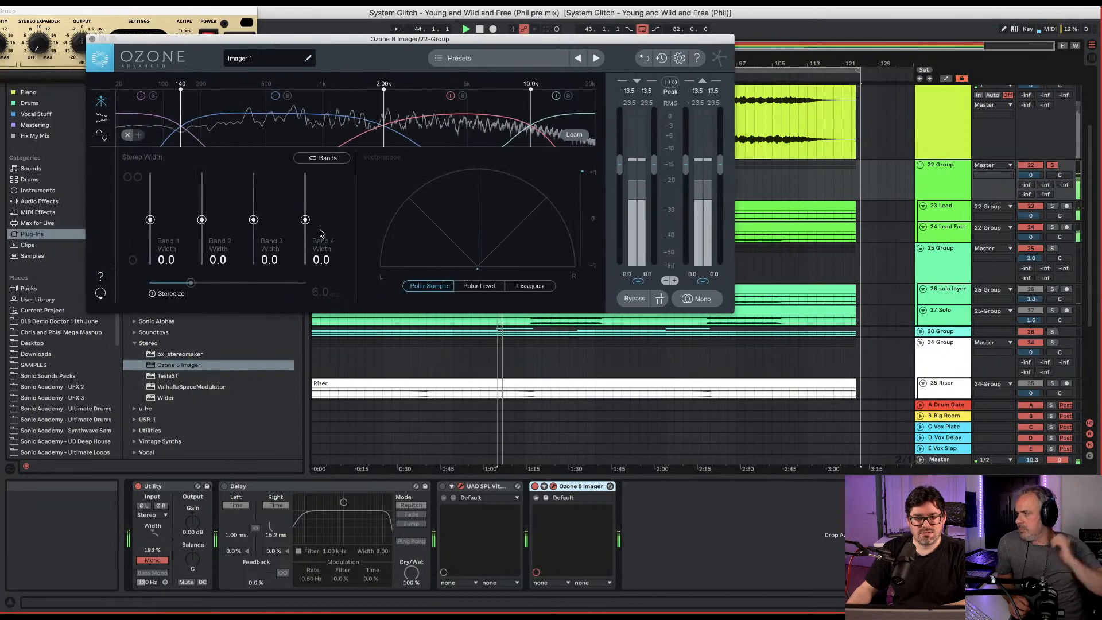
Set the Imager's stereo width to 73.4 for Band 2, 87.3 for Band 3 and 100 for Band 4, with Stereoize on at 6.6 ms.
left_click_drag(305, 220, 304, 175)
left_click_drag(253, 220, 257, 182)
left_click_drag(201, 219, 218, 190)
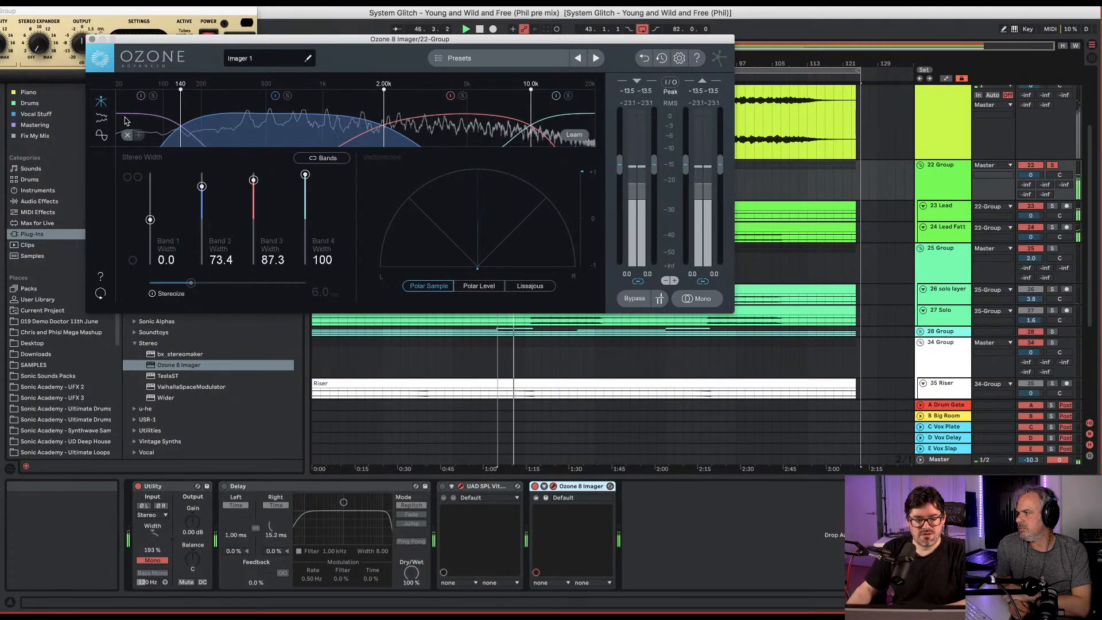
left_click(152, 293)
left_click_drag(191, 283, 195, 283)
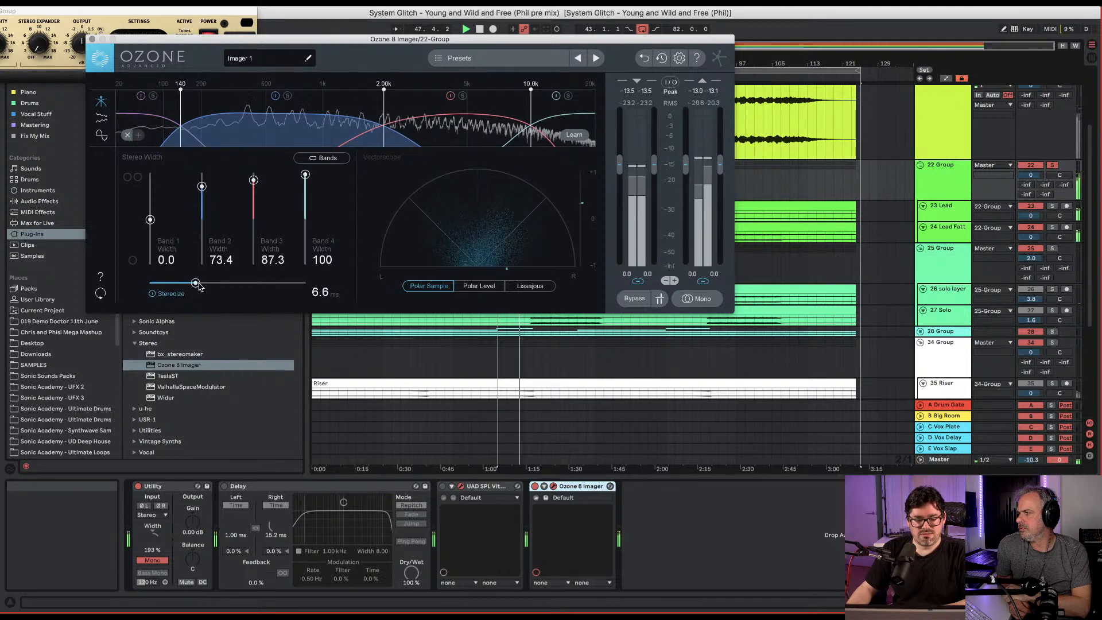
Check the widened leads in mono by temporarily activating the Master's Utility and replaying the loop.
left_click(956, 344)
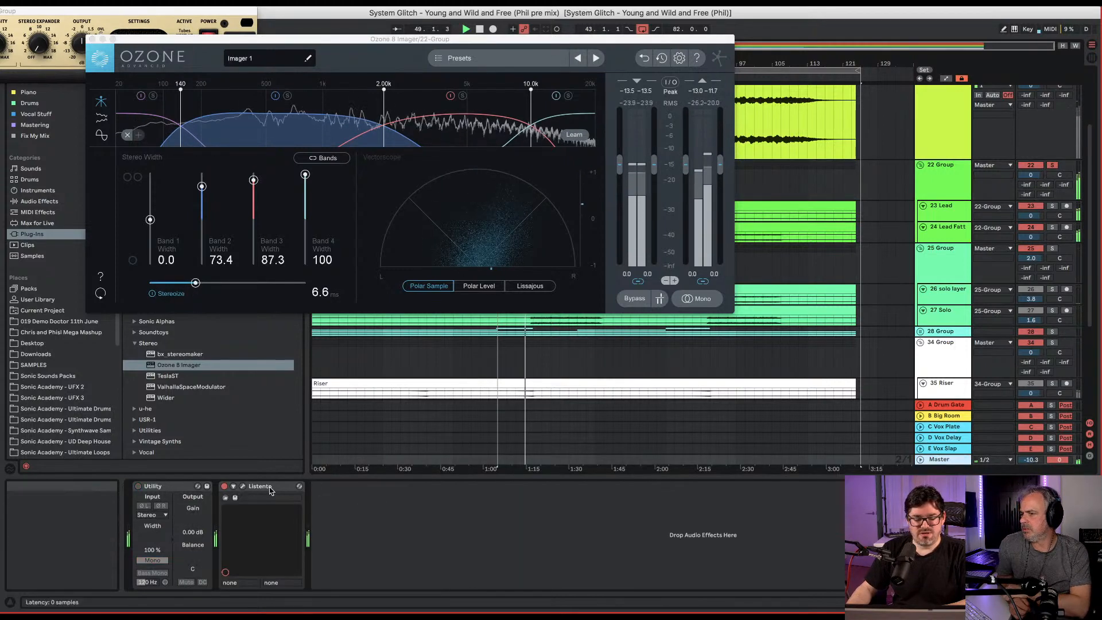
left_click(139, 486)
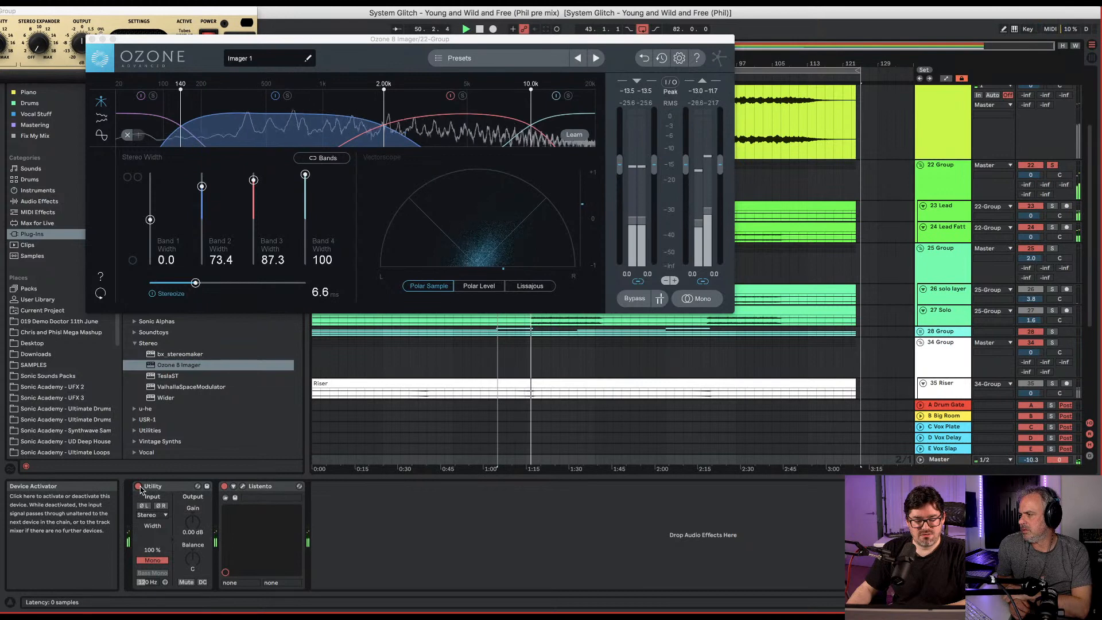
key("space")
key("space")
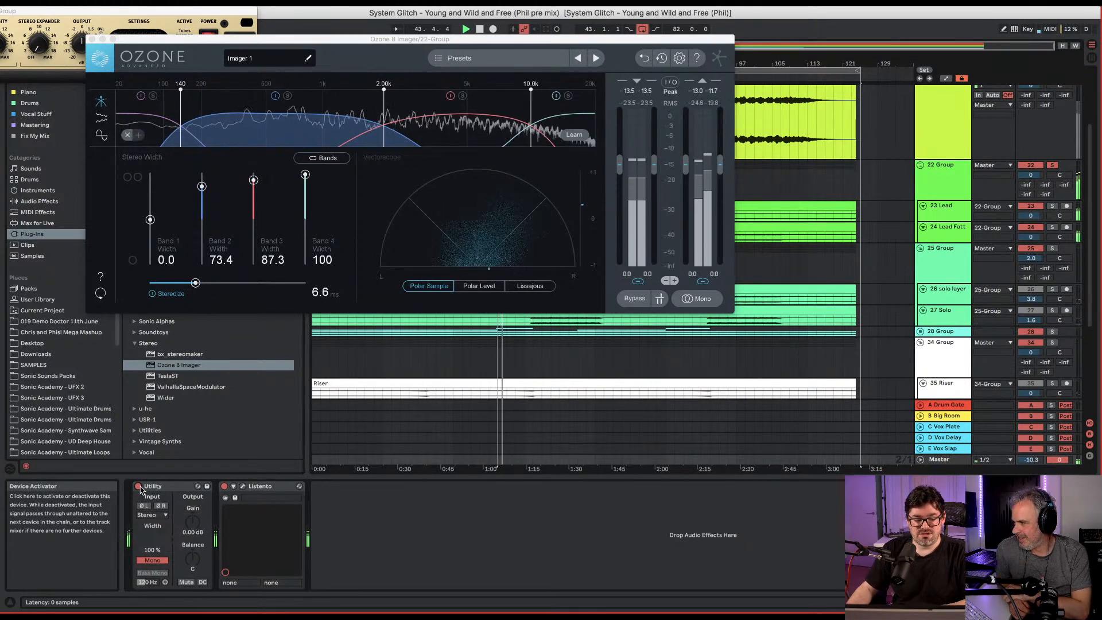
left_click(138, 486)
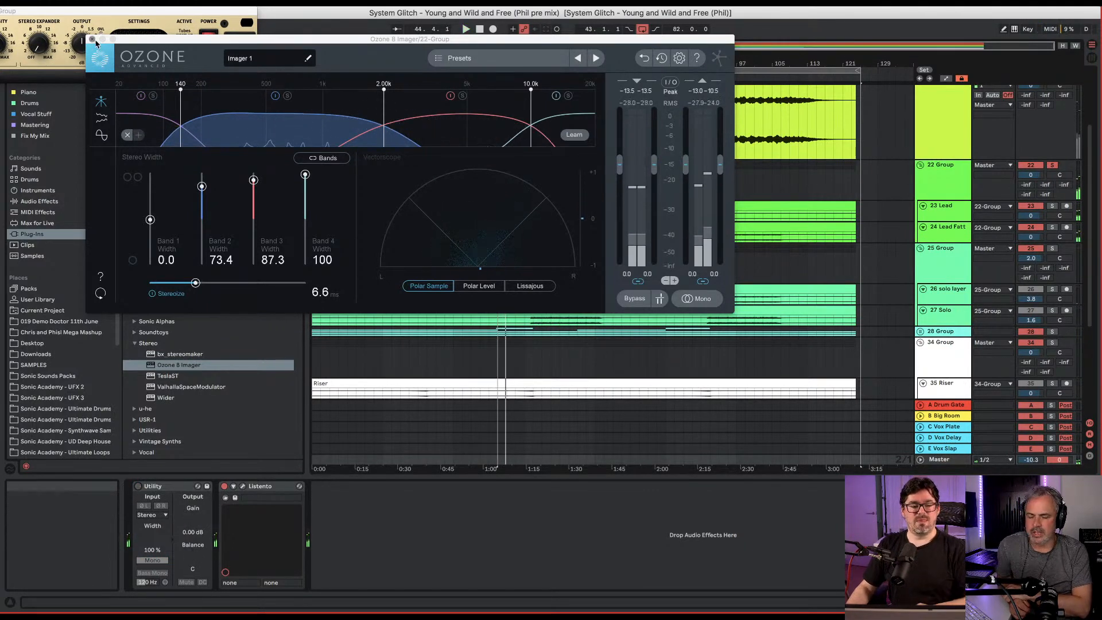
Set the Imager's Stereoize to 8.9 ms, replay the loop, and close the Imager window.
left_click(196, 283)
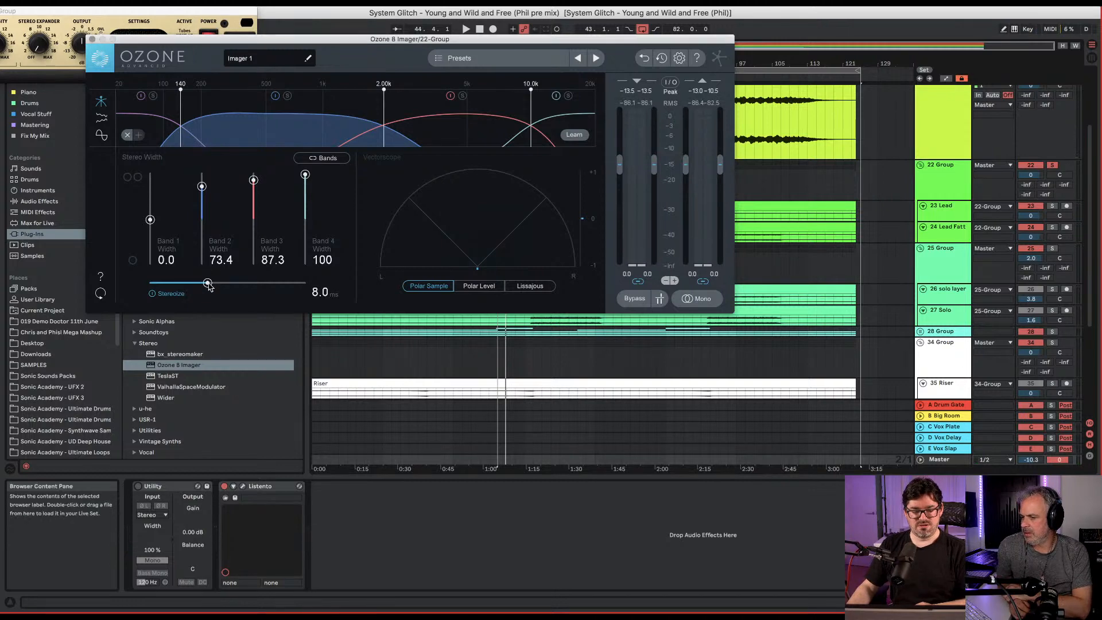
key("space")
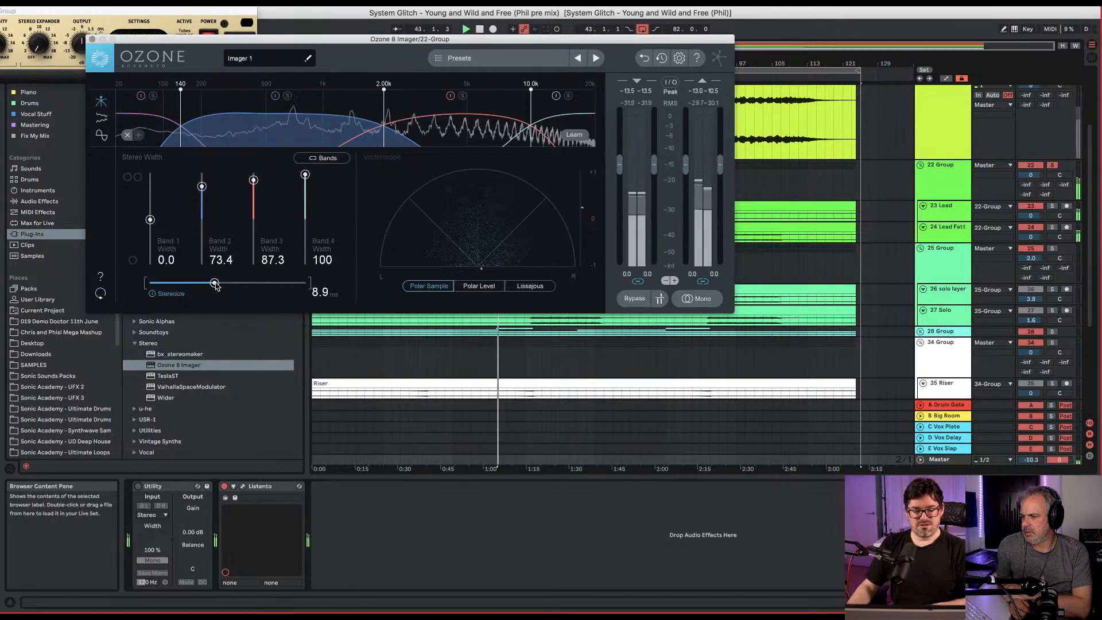
left_click(92, 39)
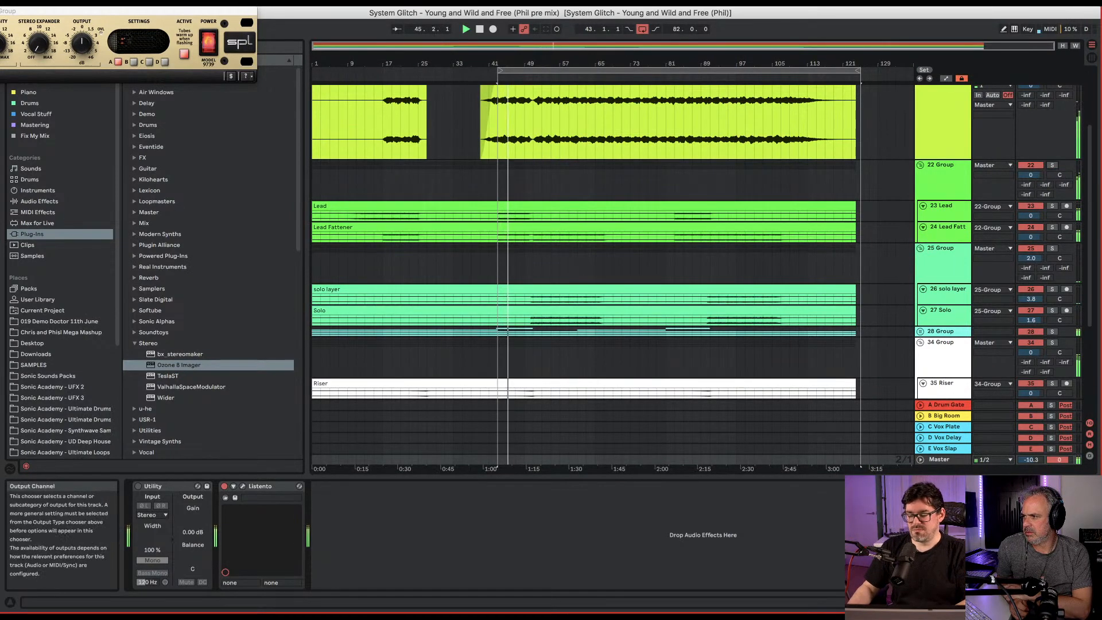
Check the full mix in mono with the Master's Utility, and compare it with the temporarily soloed 40 Audio track.
left_click(139, 487)
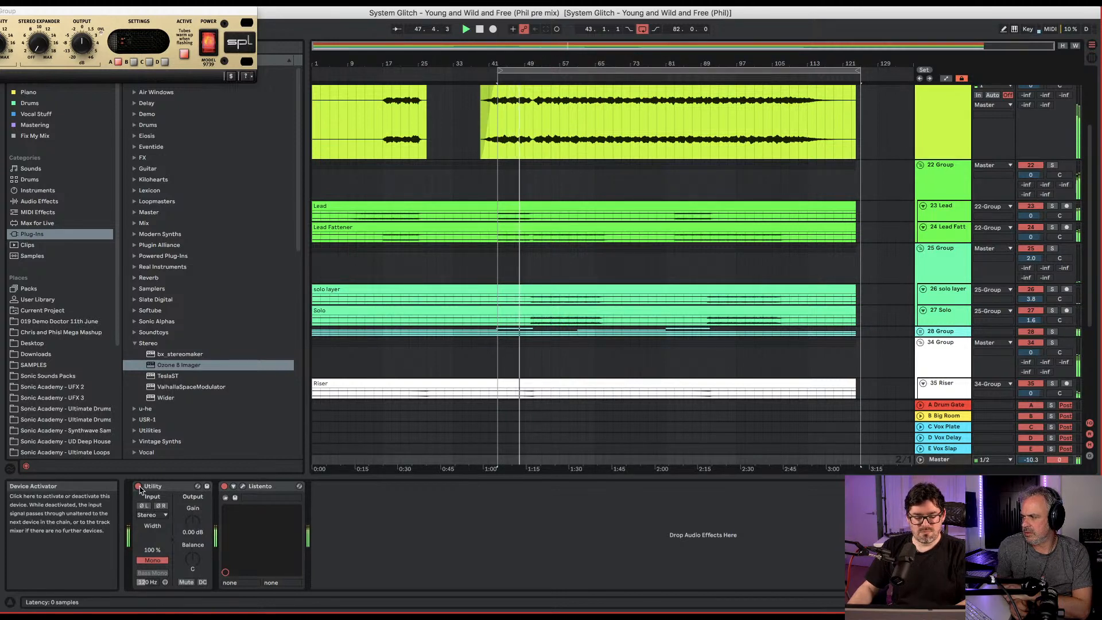
left_click(139, 487)
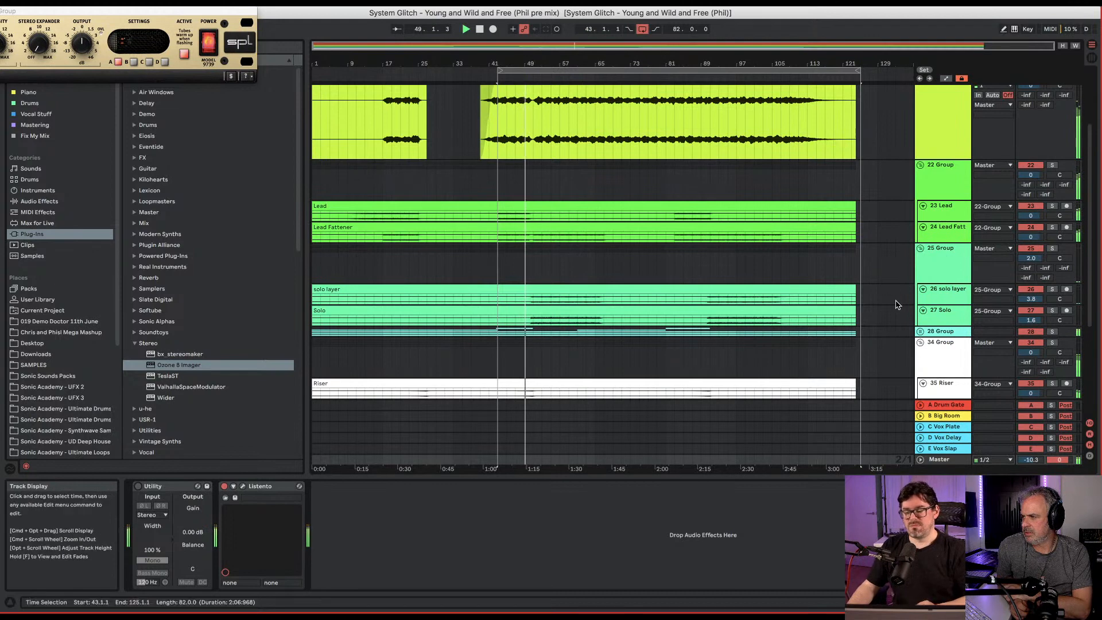
scroll(918, 286, "down", 5)
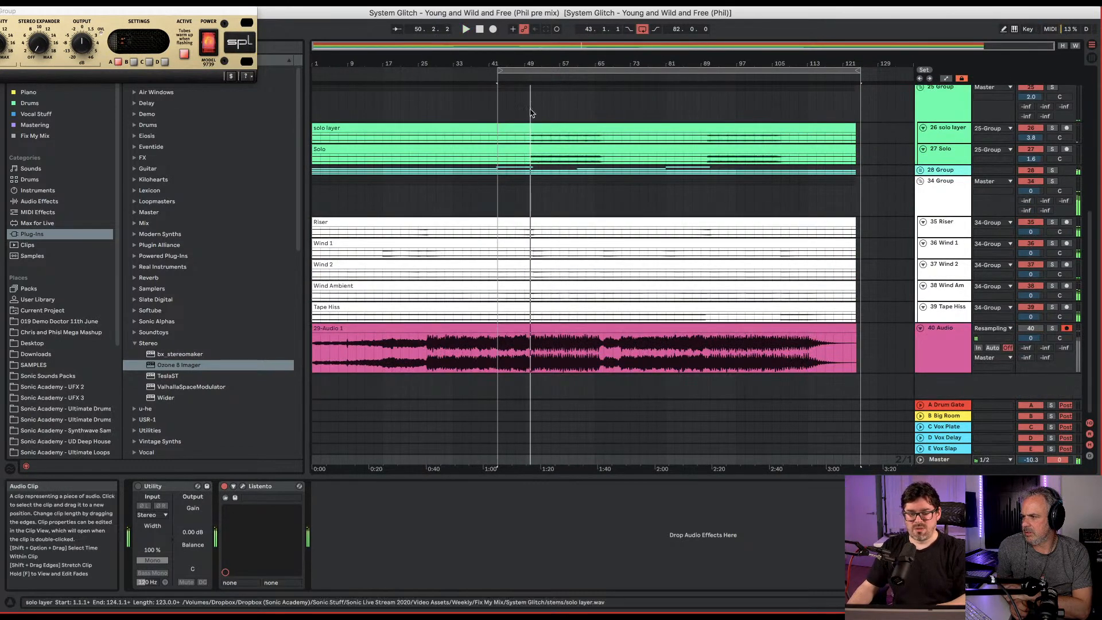
left_click(475, 76)
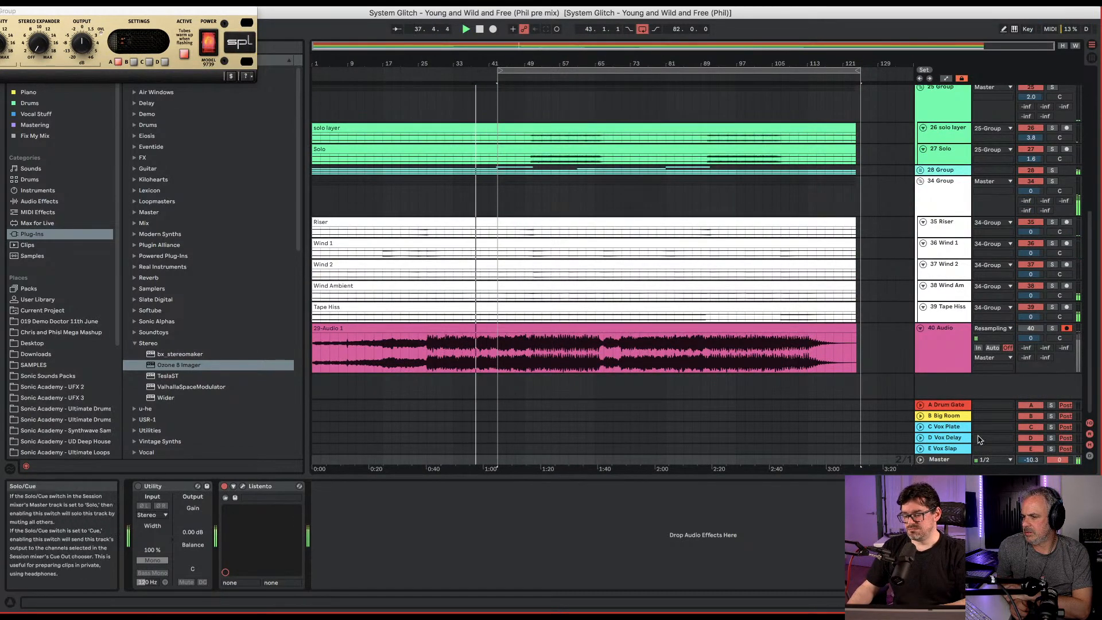
left_click(1053, 329)
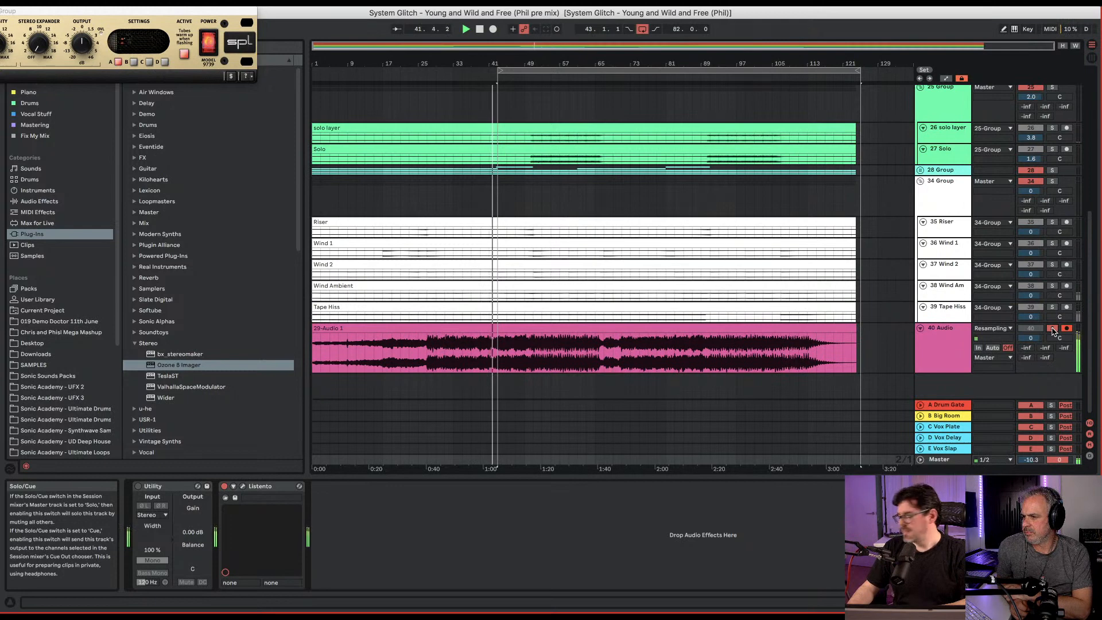
left_click(1052, 329)
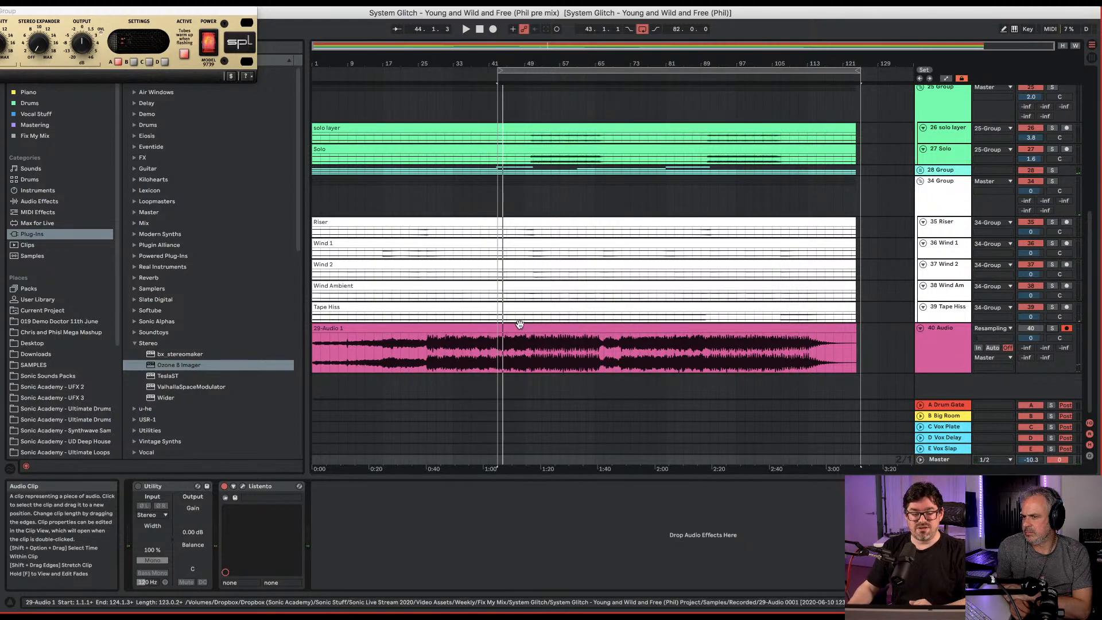
Close the Vitalizer window, then search the plug-ins for "master" and look through the Plugin Alliance and Master folders.
left_click(1, 11)
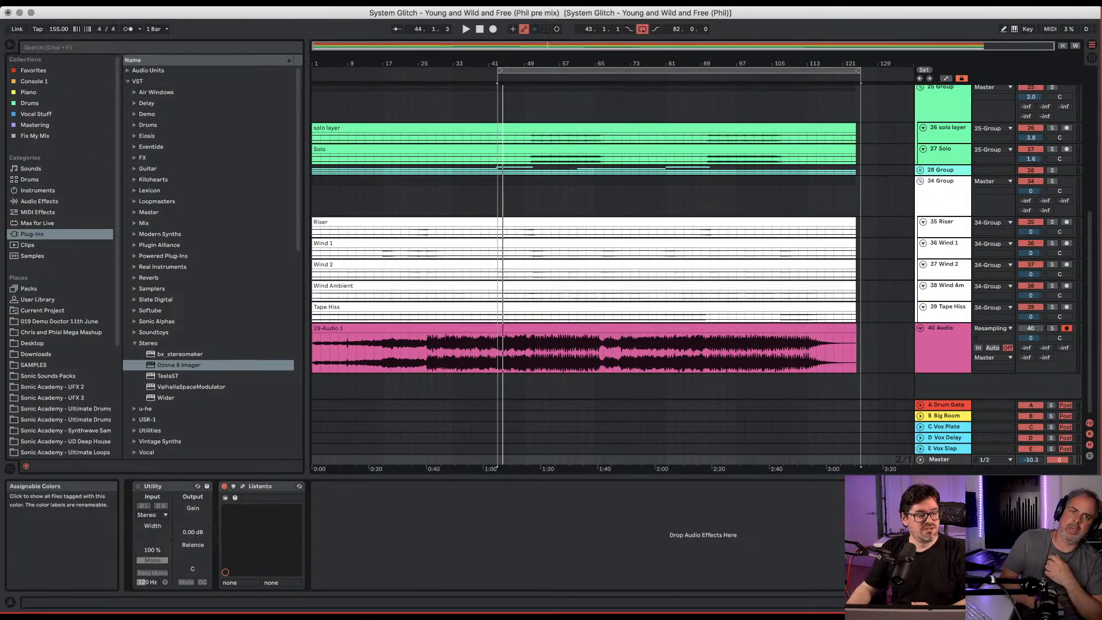
left_click(115, 50)
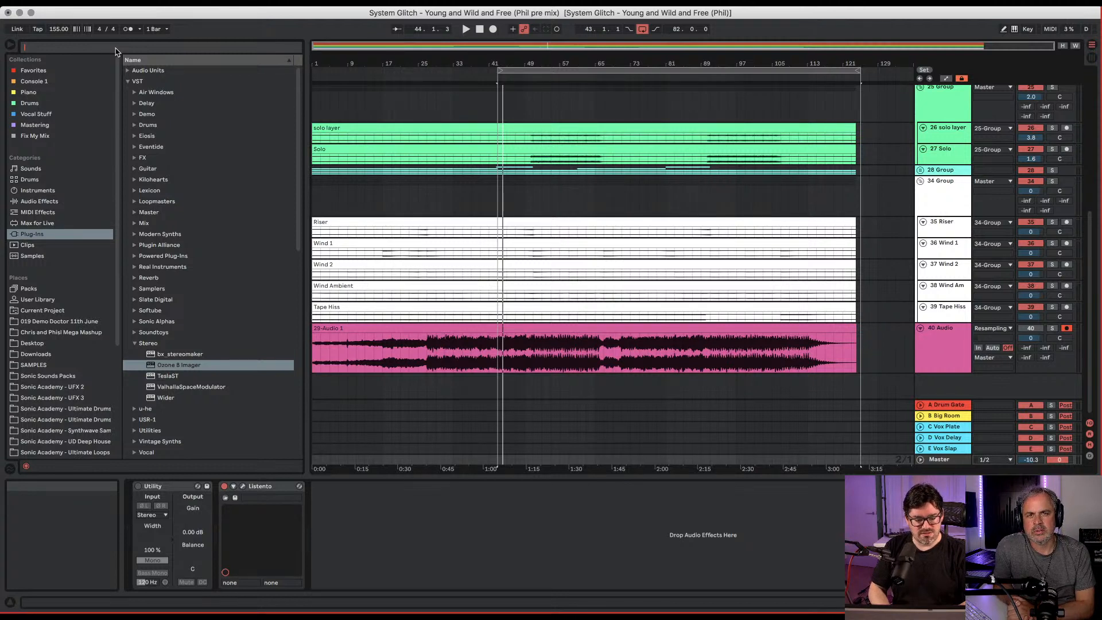
type("master")
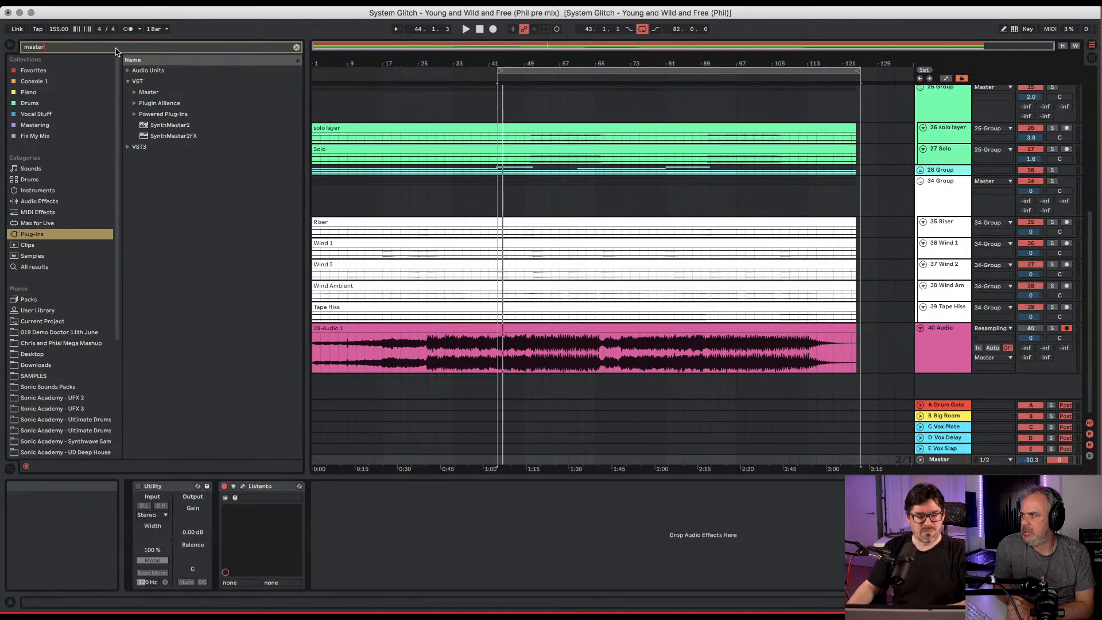
left_click(135, 104)
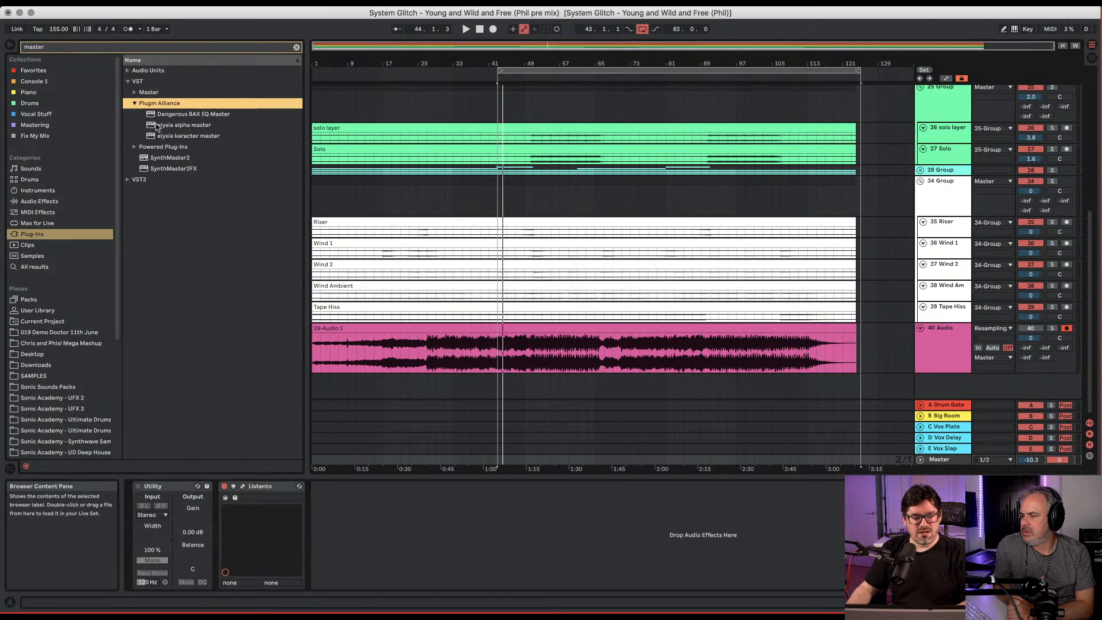
left_click(135, 104)
left_click(135, 93)
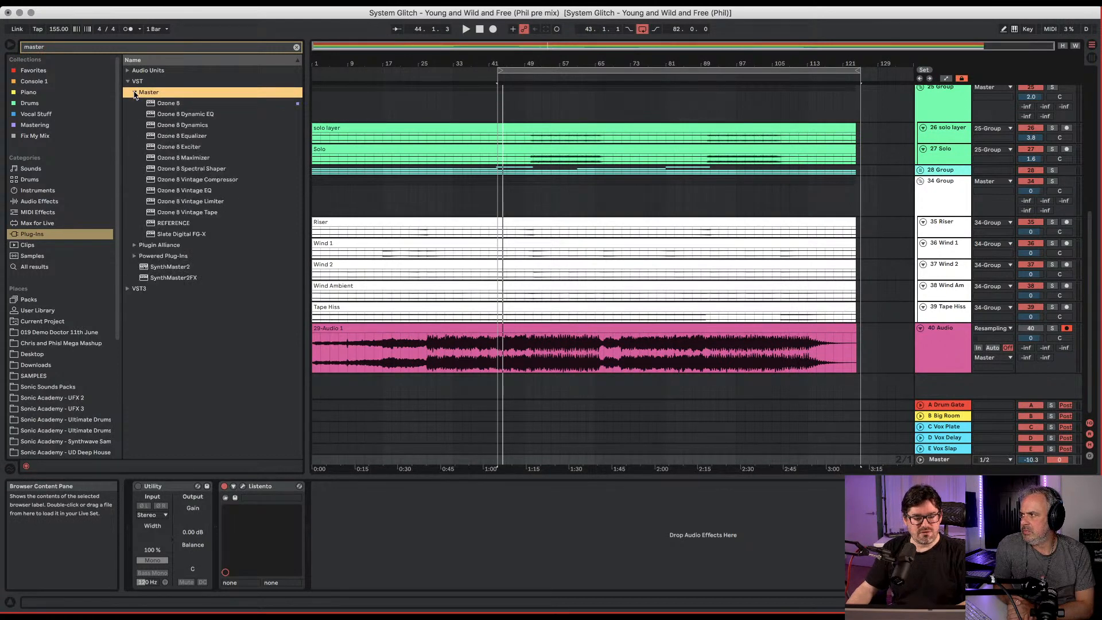
left_click(135, 93)
Search the plug-ins for "bx" and add UAD bx_masterdesk to the Master between Utility and Listento.
left_click(128, 49)
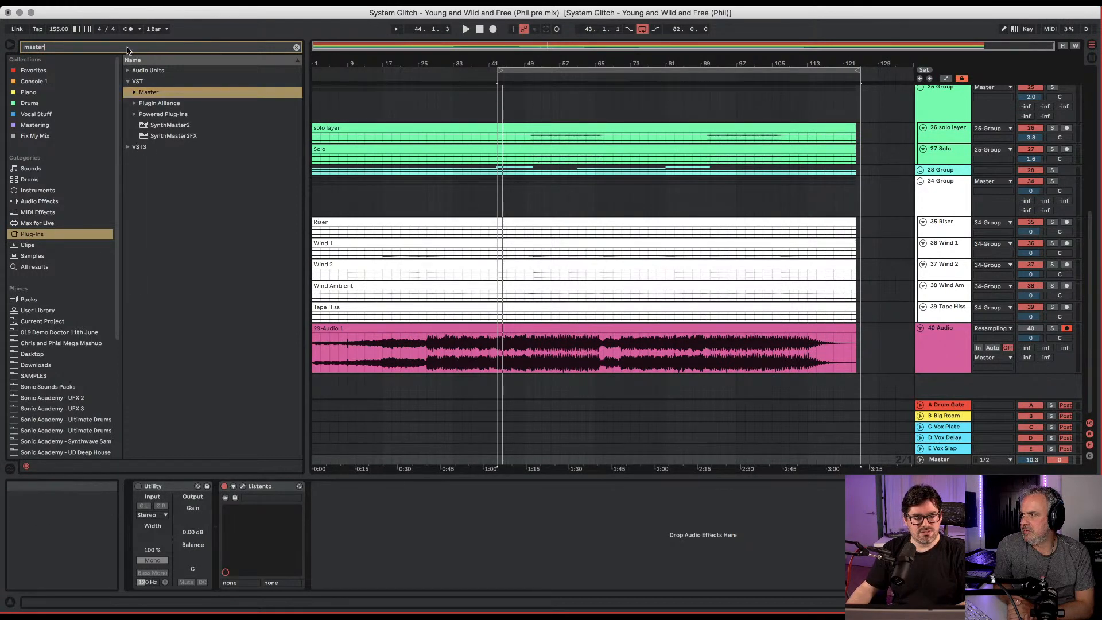
key("BackSpace")
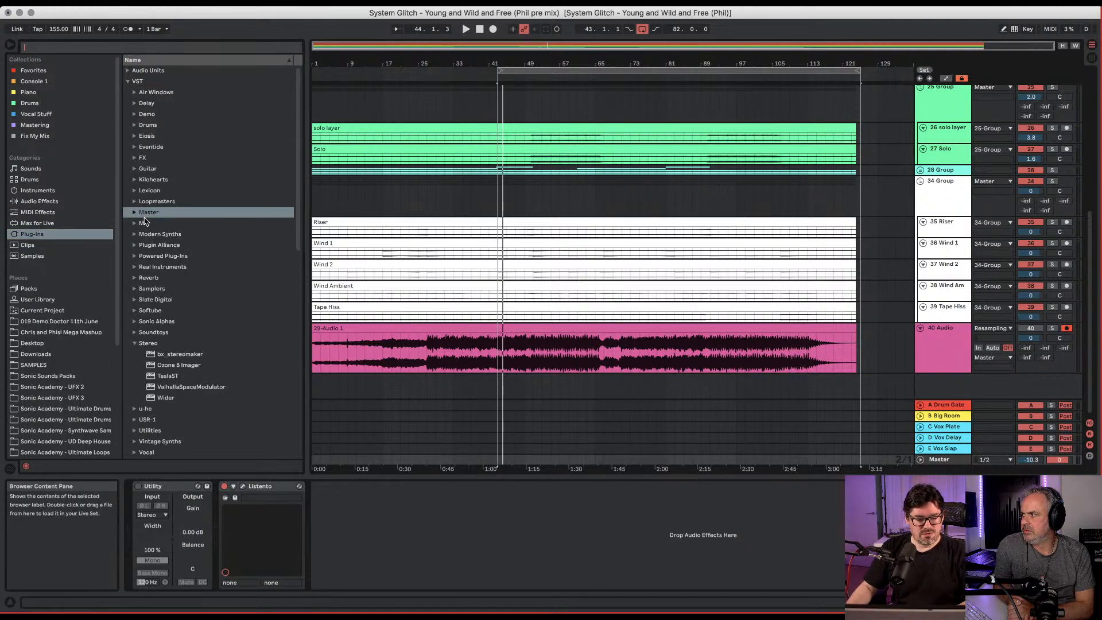
type("b")
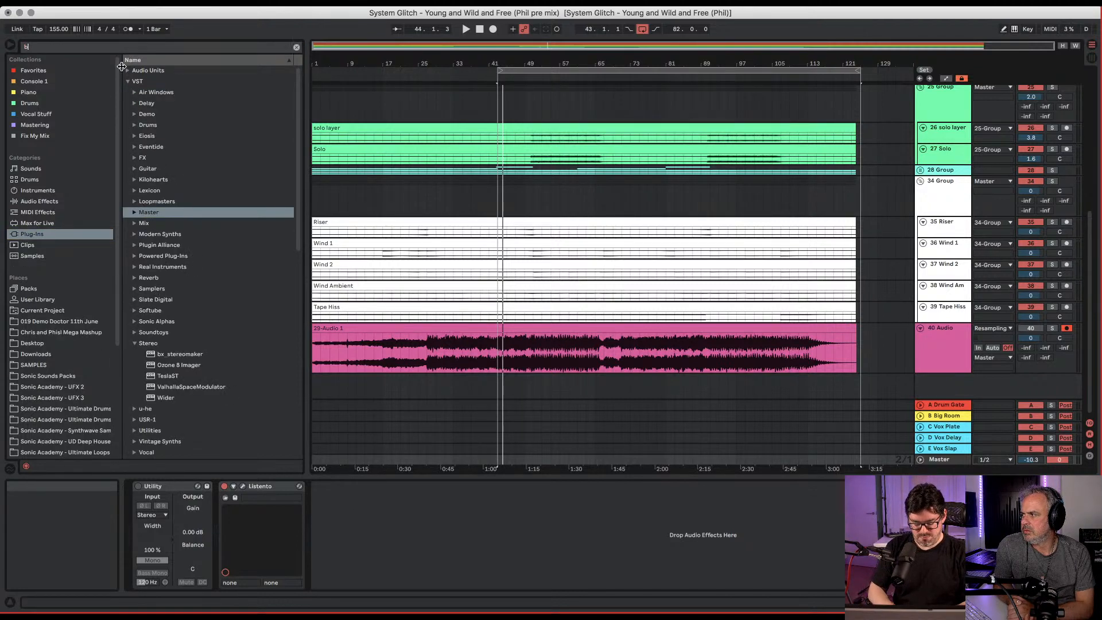
type("x")
left_click(136, 103)
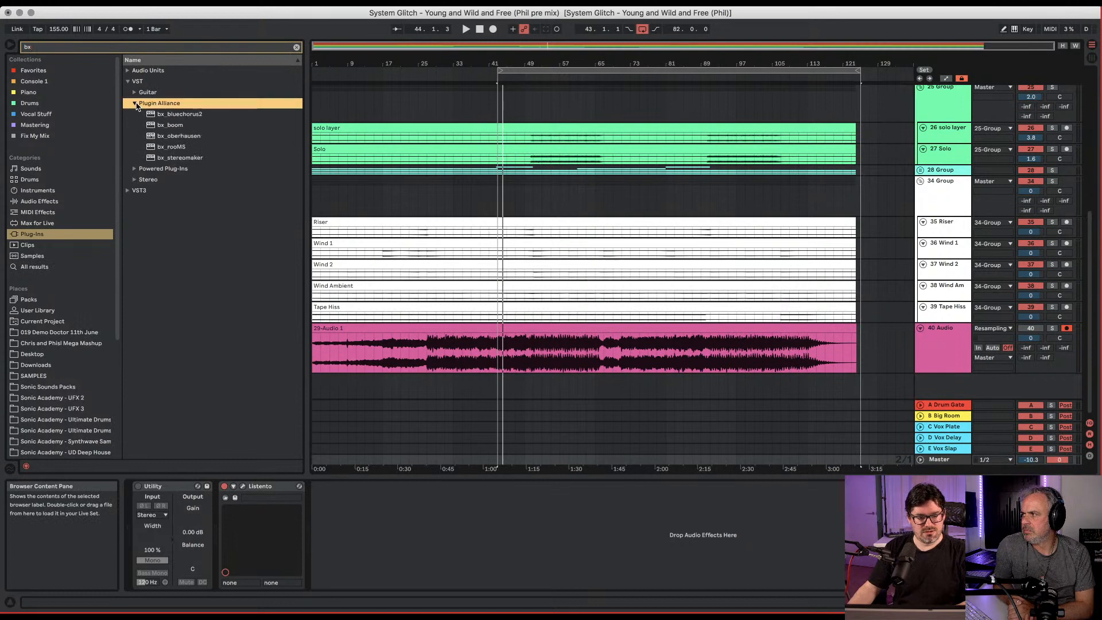
left_click(139, 169)
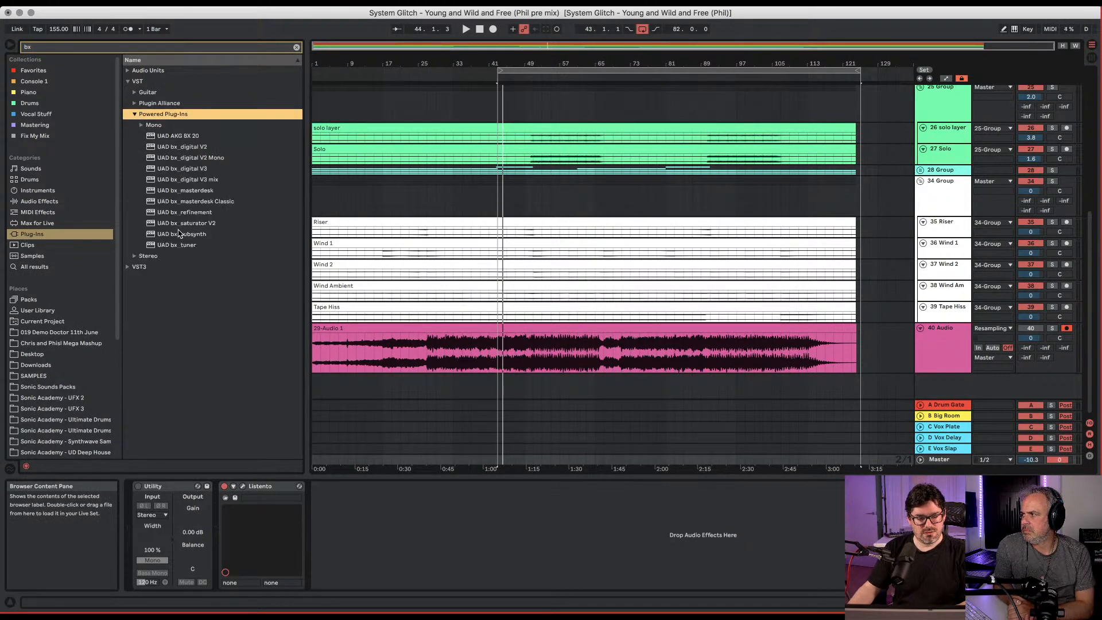
left_click_drag(150, 192, 317, 382)
left_click_drag(394, 562, 251, 532)
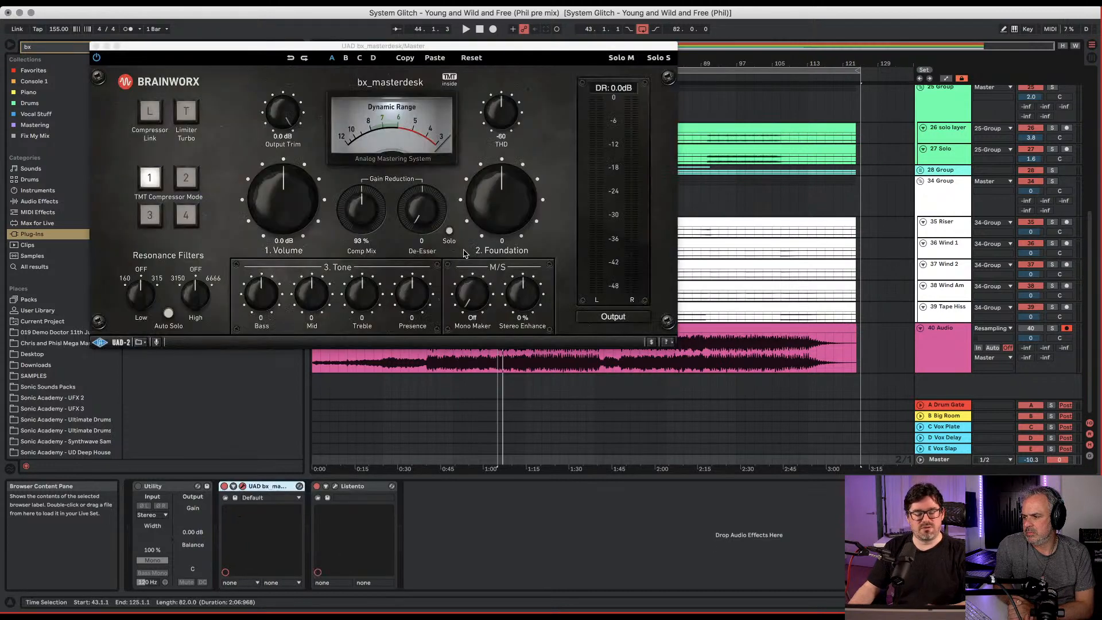
During playback, set bx_masterdesk's Volume to 1.9 dB and Stereo Enhance to 37 %, and close its window.
key("space")
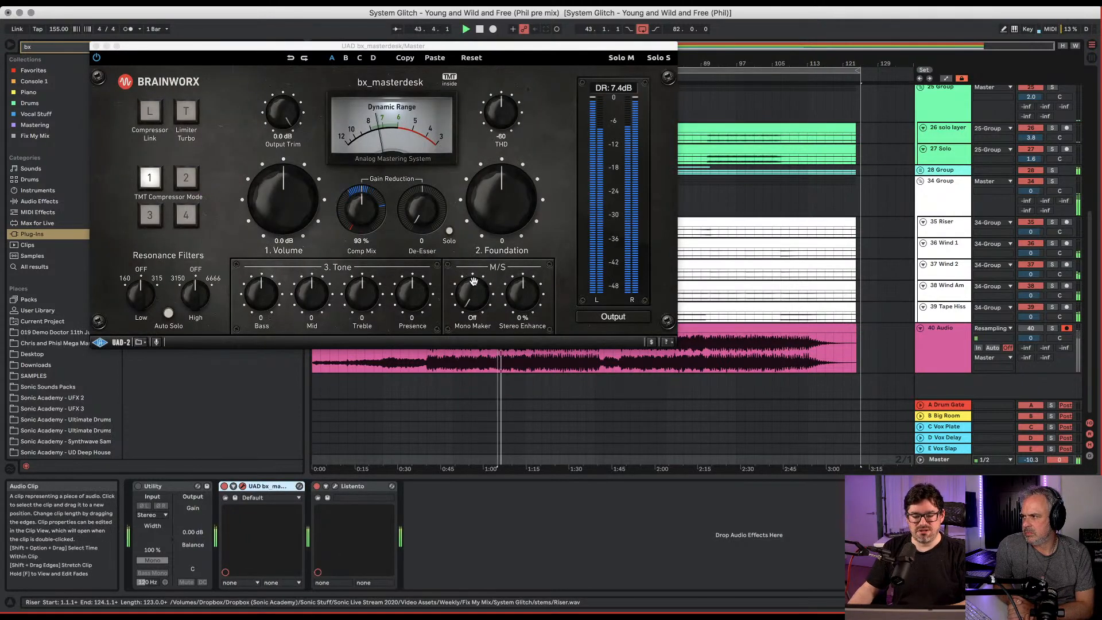
left_click_drag(327, 206, 308, 208)
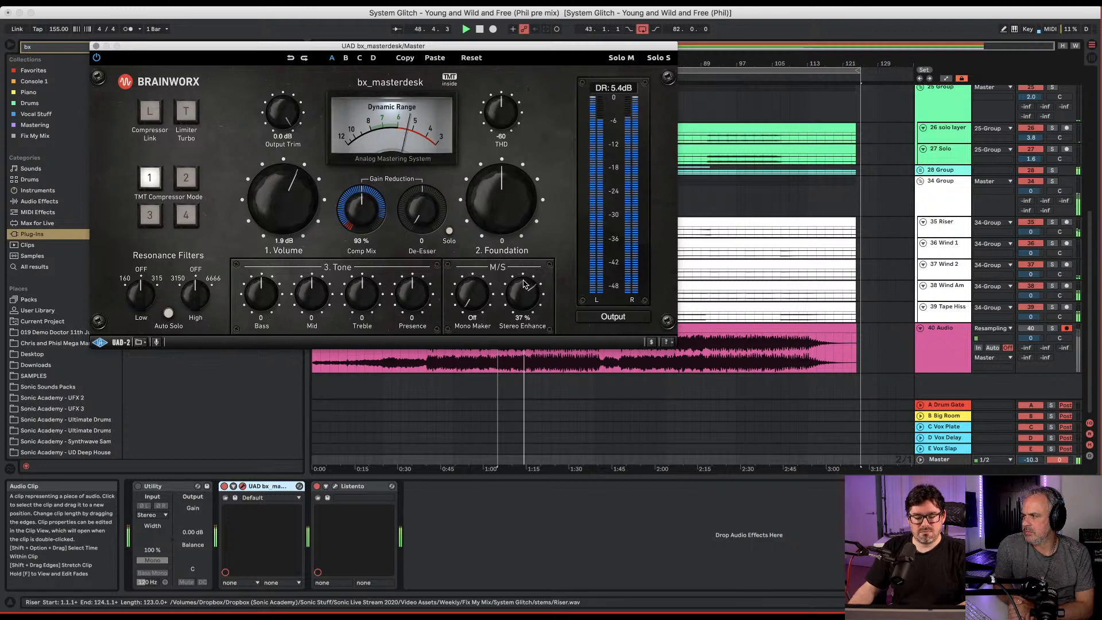
left_click(97, 46)
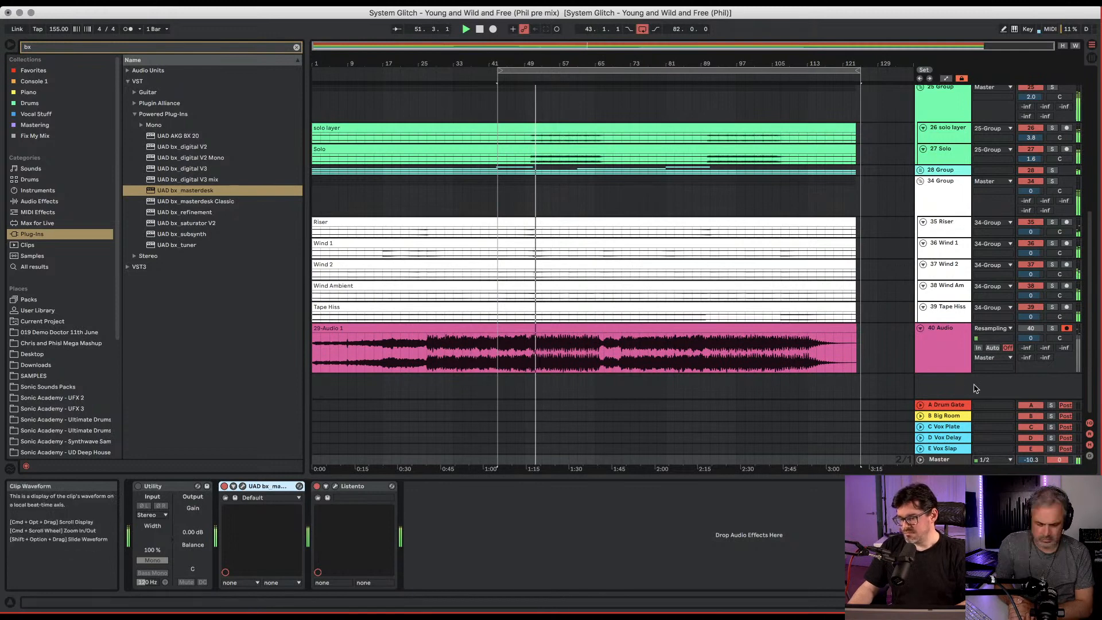
Check the track levels in the Session View mixer, and move the Master's Utility after UAD bx_masterdesk.
key("Tab")
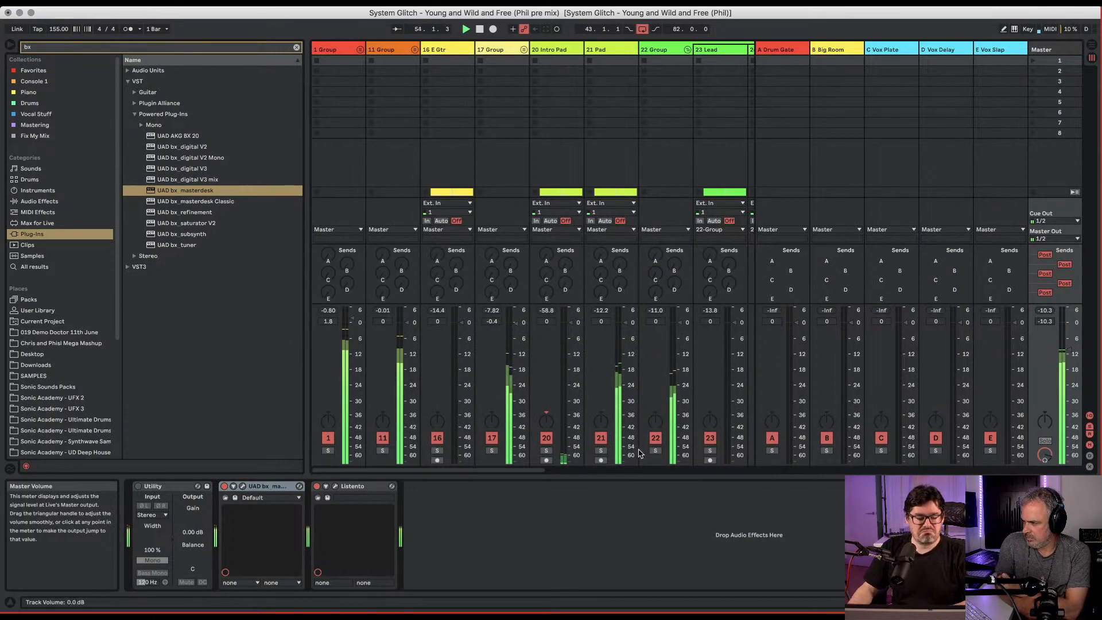
key("Tab")
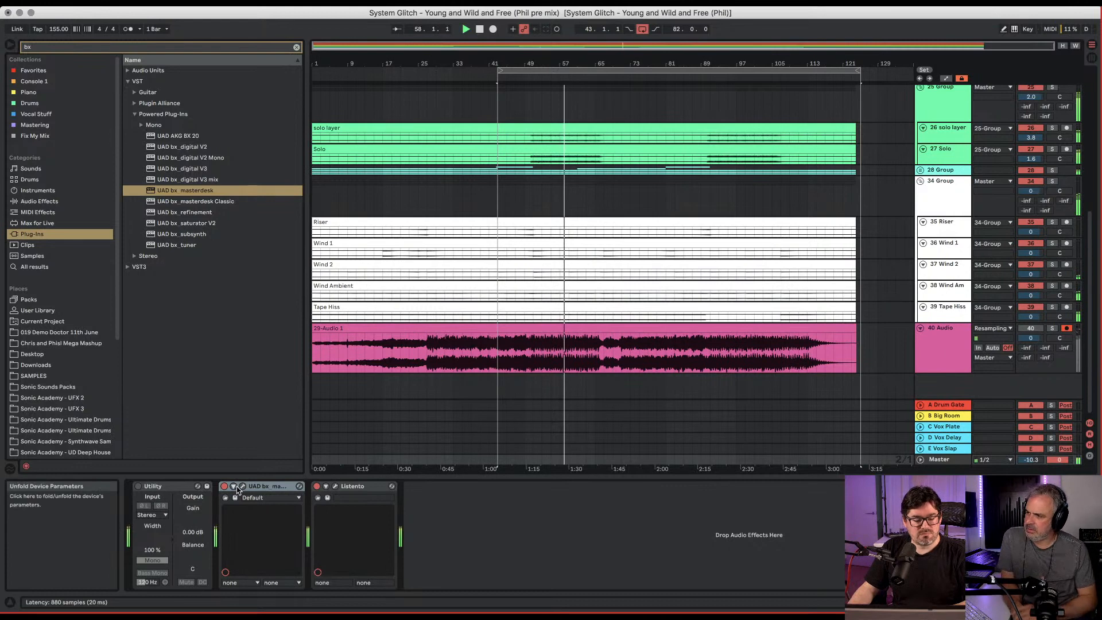
left_click_drag(182, 487, 296, 488)
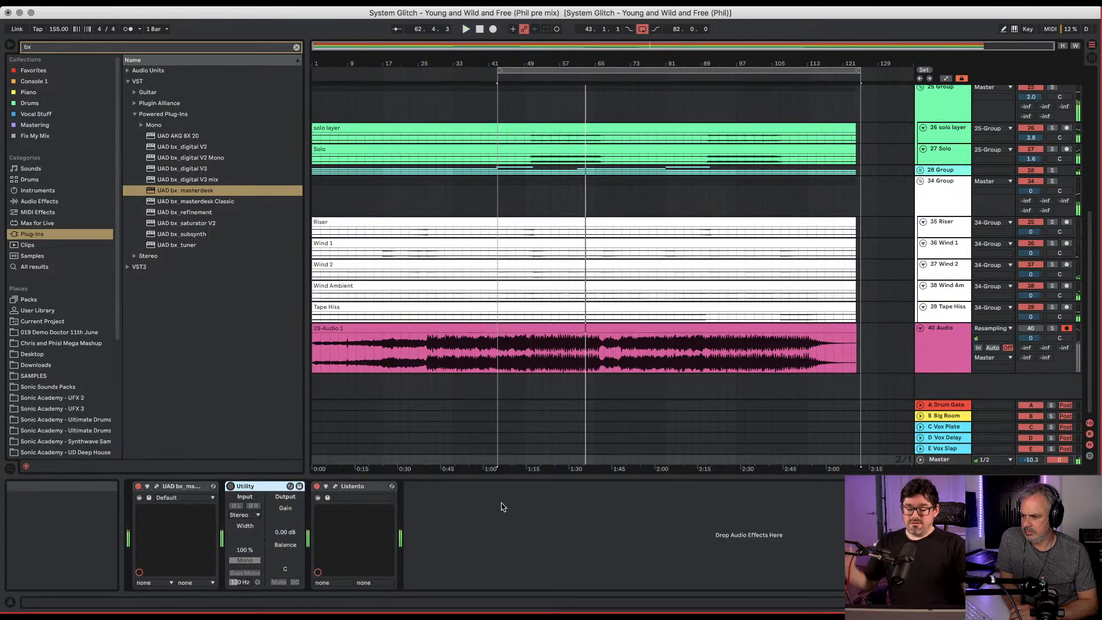
key("Tab")
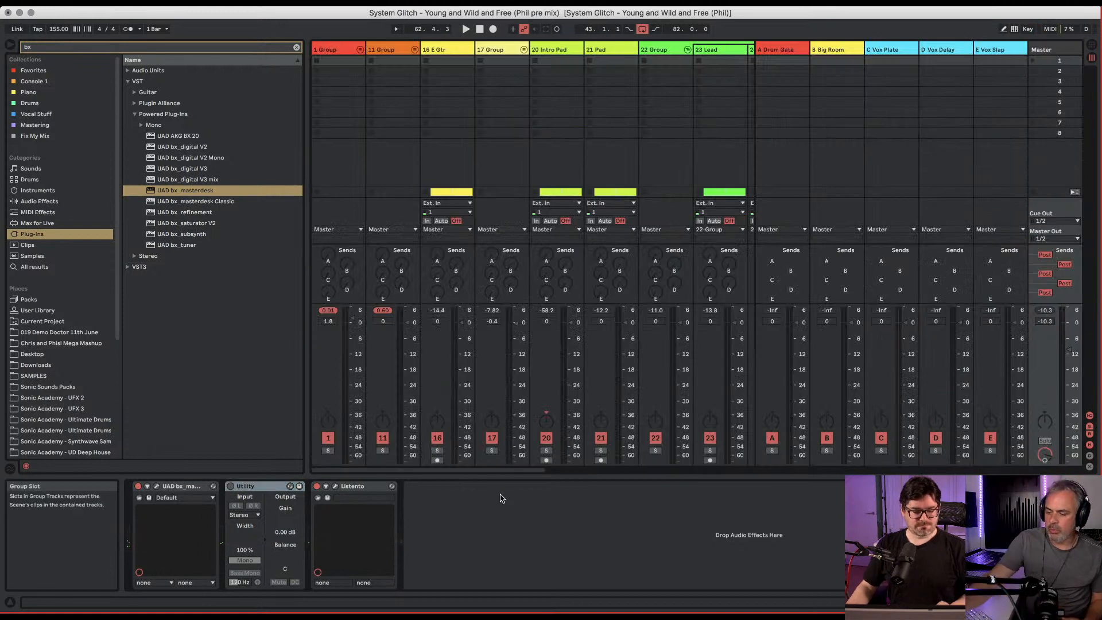